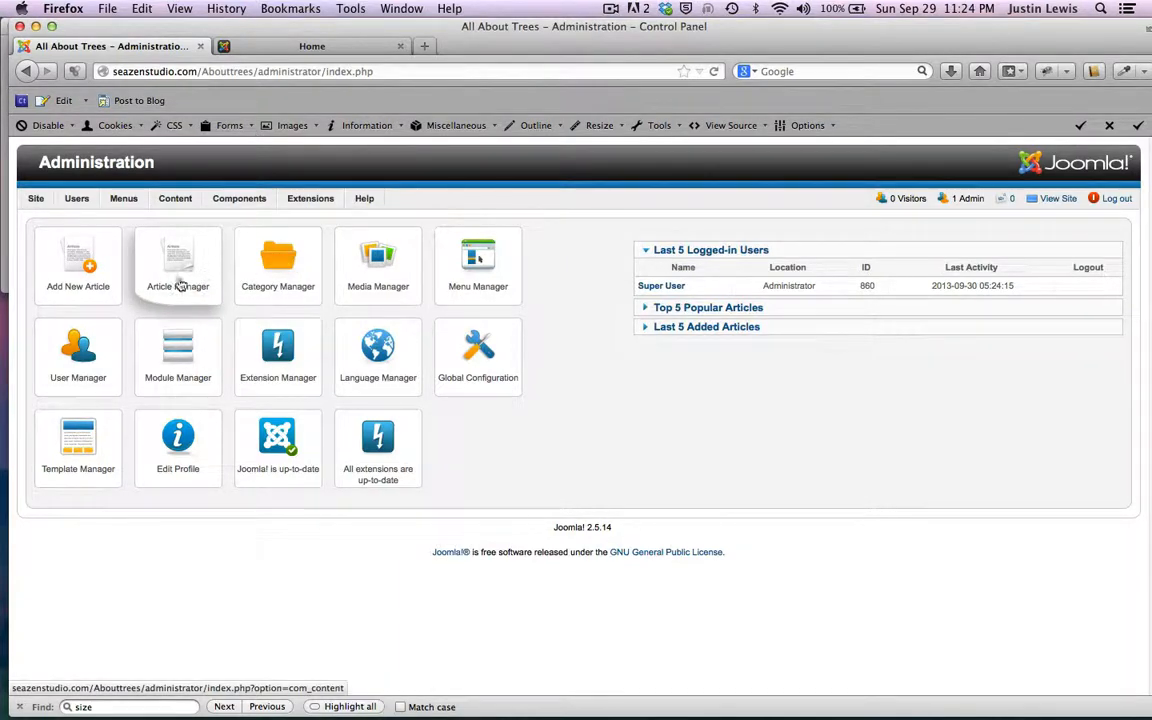
Examine the site's public Home page from header to footer, comparing it with the administration control panel
{"action": "left_click", "coordinate": [300, 47]}
{"action": "scroll", "coordinate": [265, 258], "scroll_direction": "down", "scroll_amount": 3}
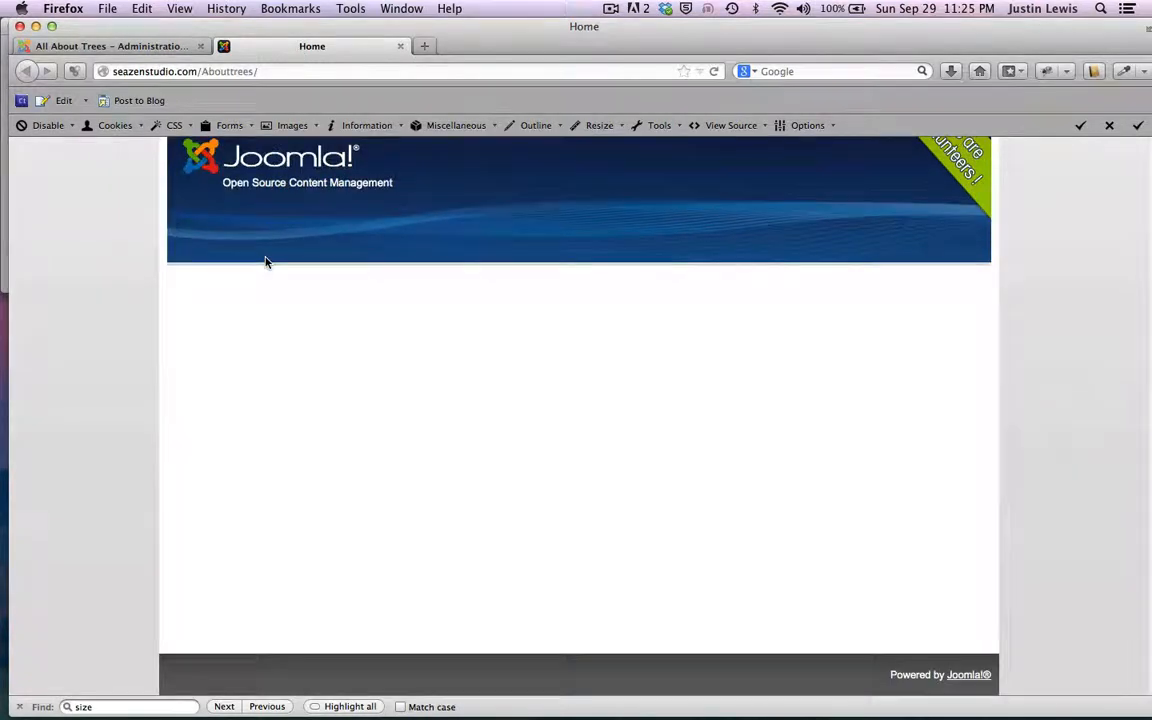
{"action": "scroll", "coordinate": [267, 262], "scroll_direction": "up", "scroll_amount": 3}
{"action": "scroll", "coordinate": [265, 260], "scroll_direction": "down", "scroll_amount": 3}
{"action": "scroll", "coordinate": [265, 260], "scroll_direction": "up", "scroll_amount": 2}
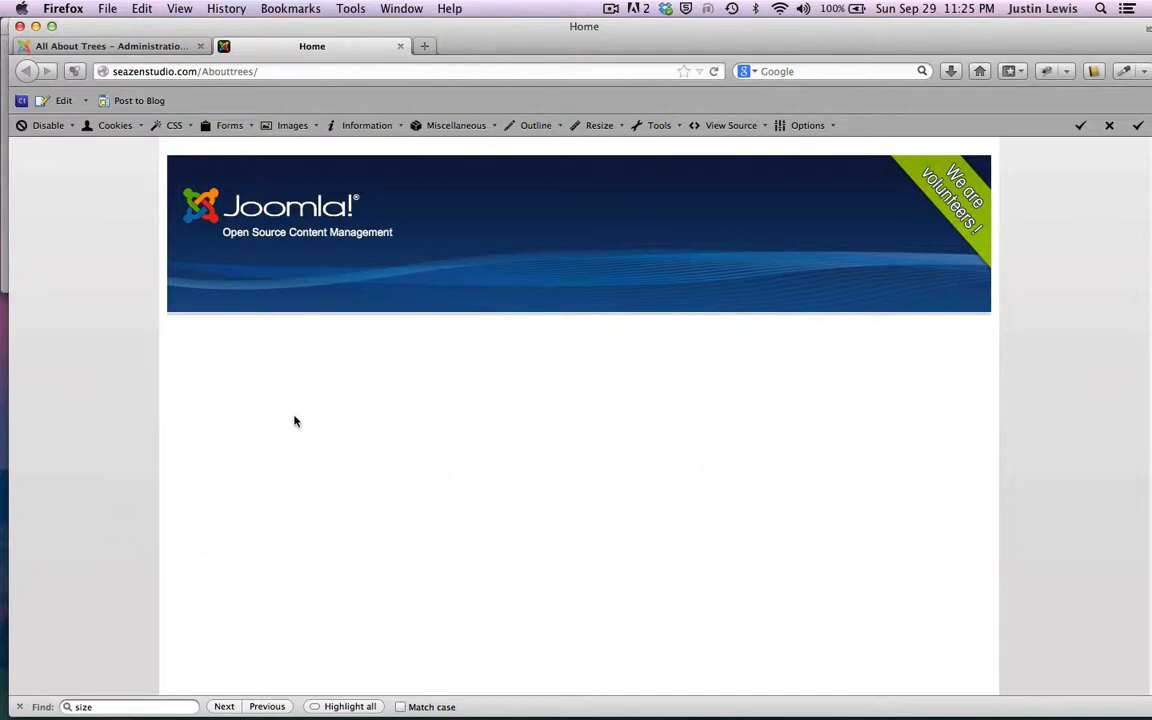
{"action": "left_click", "coordinate": [93, 47]}
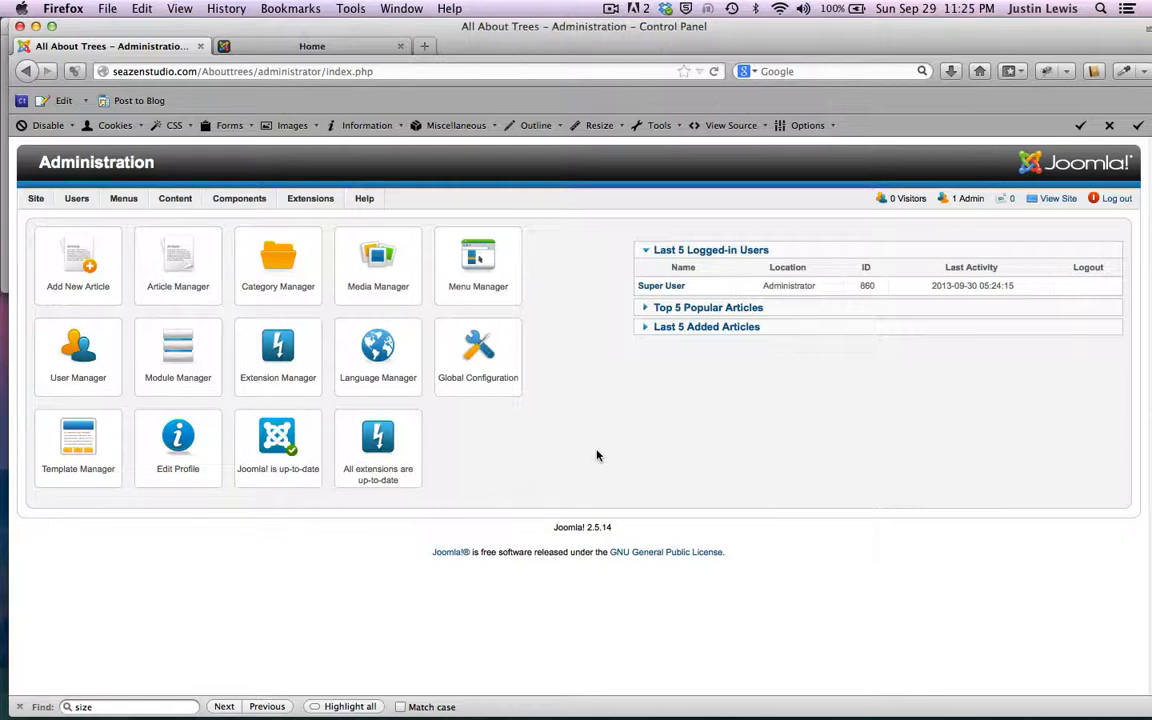
{"action": "left_click", "coordinate": [301, 47]}
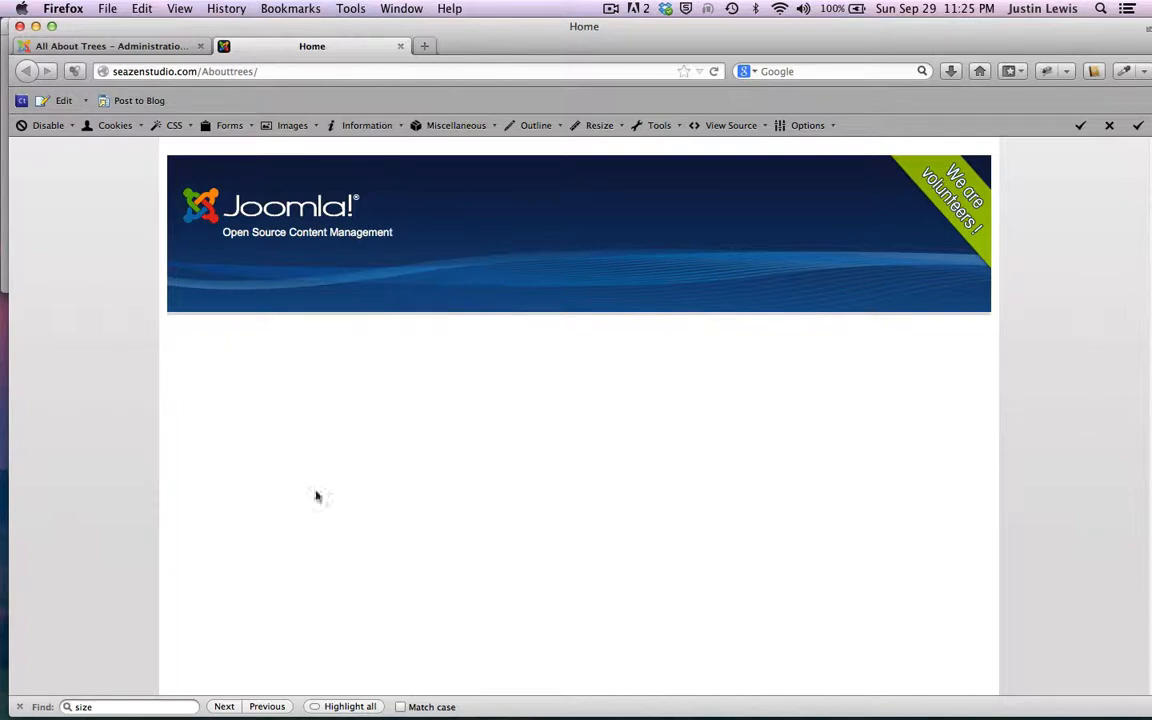
{"action": "scroll", "coordinate": [494, 380], "scroll_direction": "down", "scroll_amount": 2}
{"action": "scroll", "coordinate": [492, 408], "scroll_direction": "up", "scroll_amount": 2}
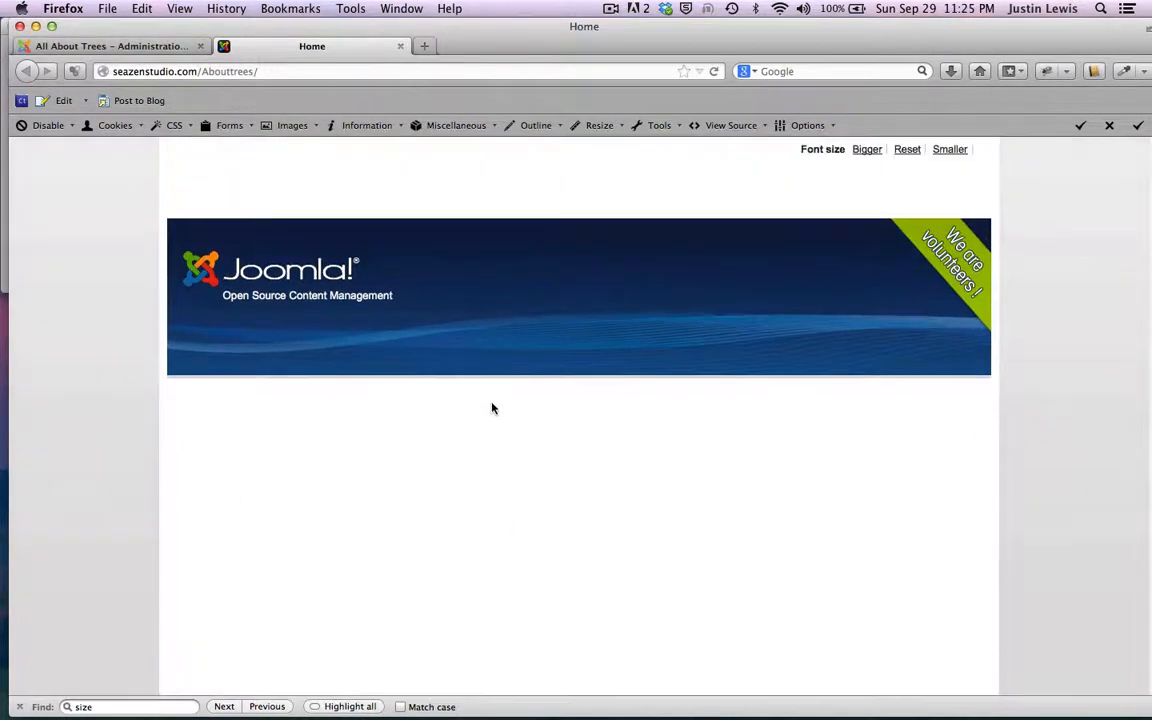
{"action": "scroll", "coordinate": [492, 408], "scroll_direction": "down", "scroll_amount": 2}
{"action": "scroll", "coordinate": [492, 408], "scroll_direction": "up", "scroll_amount": 1}
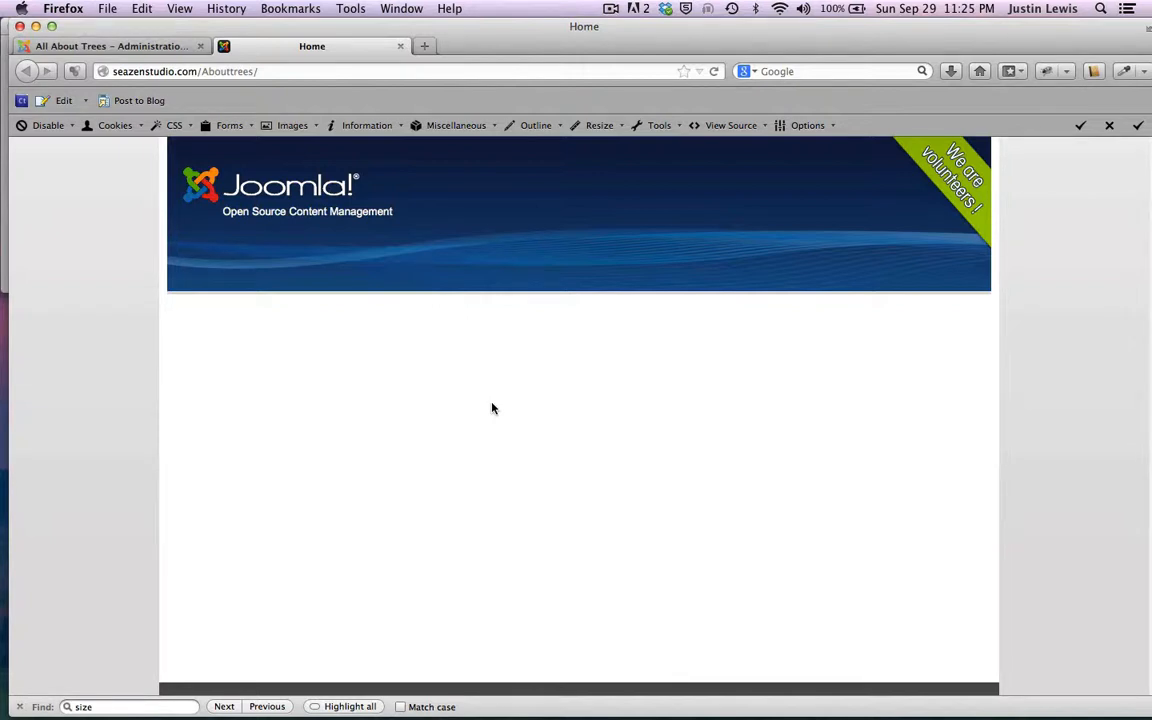
In the site administration's Module Manager, create a new module of the Menu type
{"action": "left_click", "coordinate": [110, 47]}
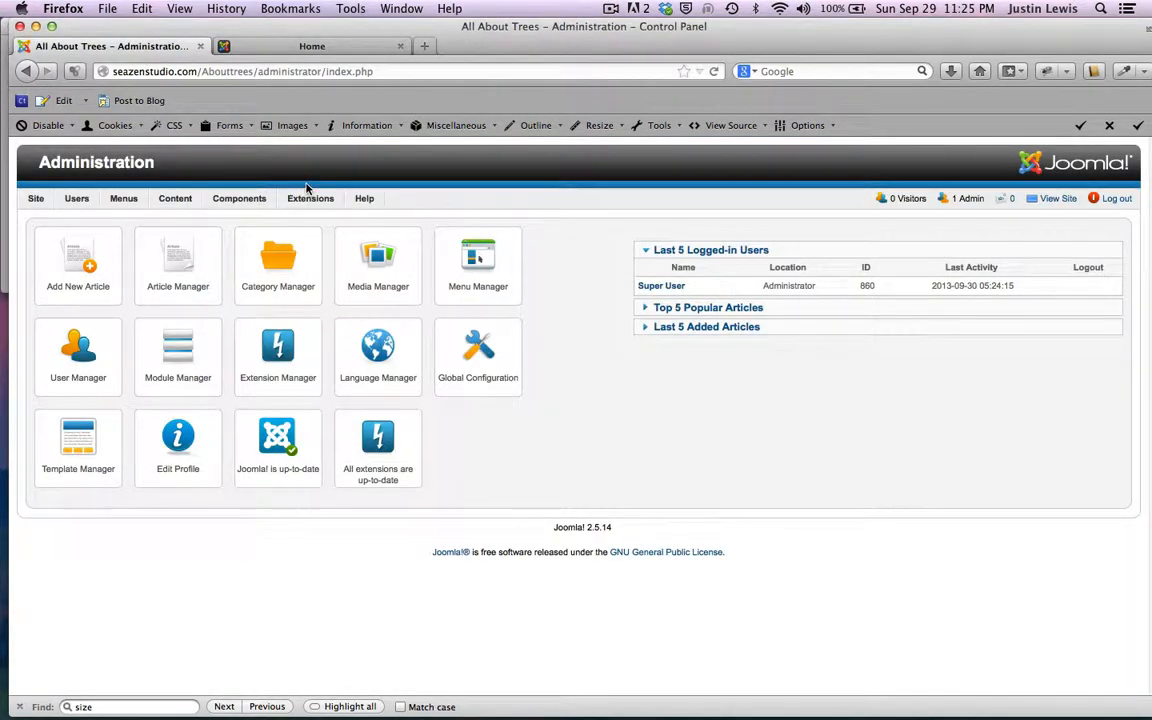
{"action": "mouse_move", "coordinate": [308, 198]}
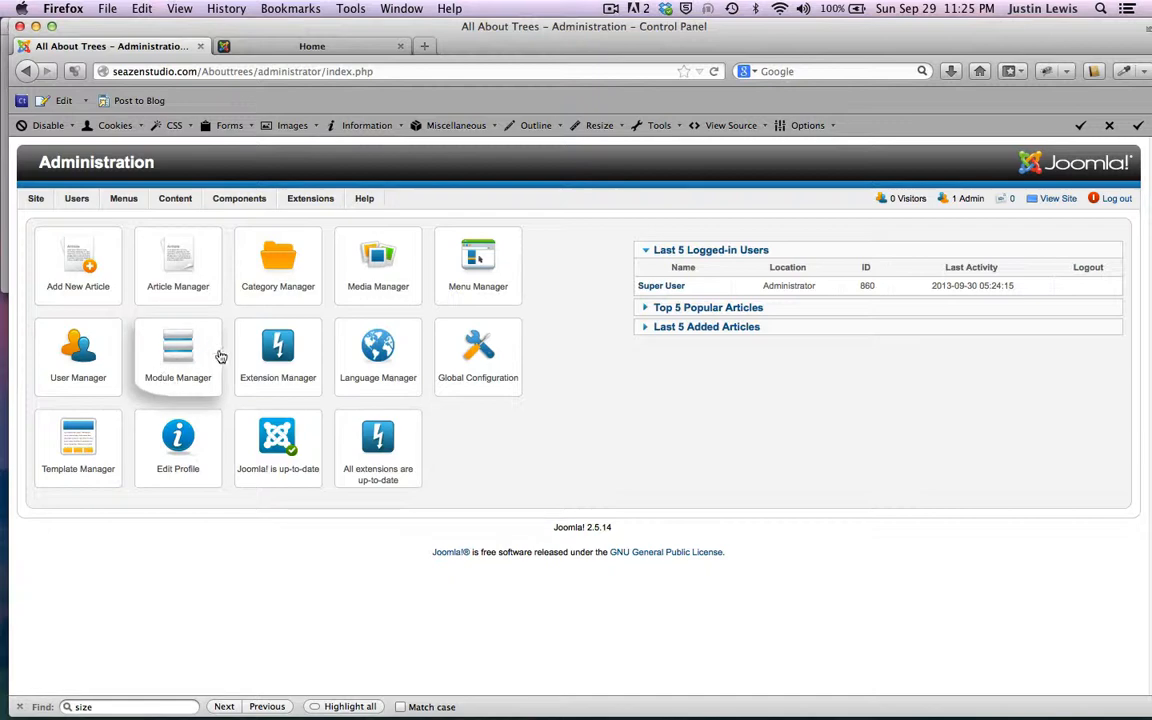
{"action": "left_click", "coordinate": [186, 352]}
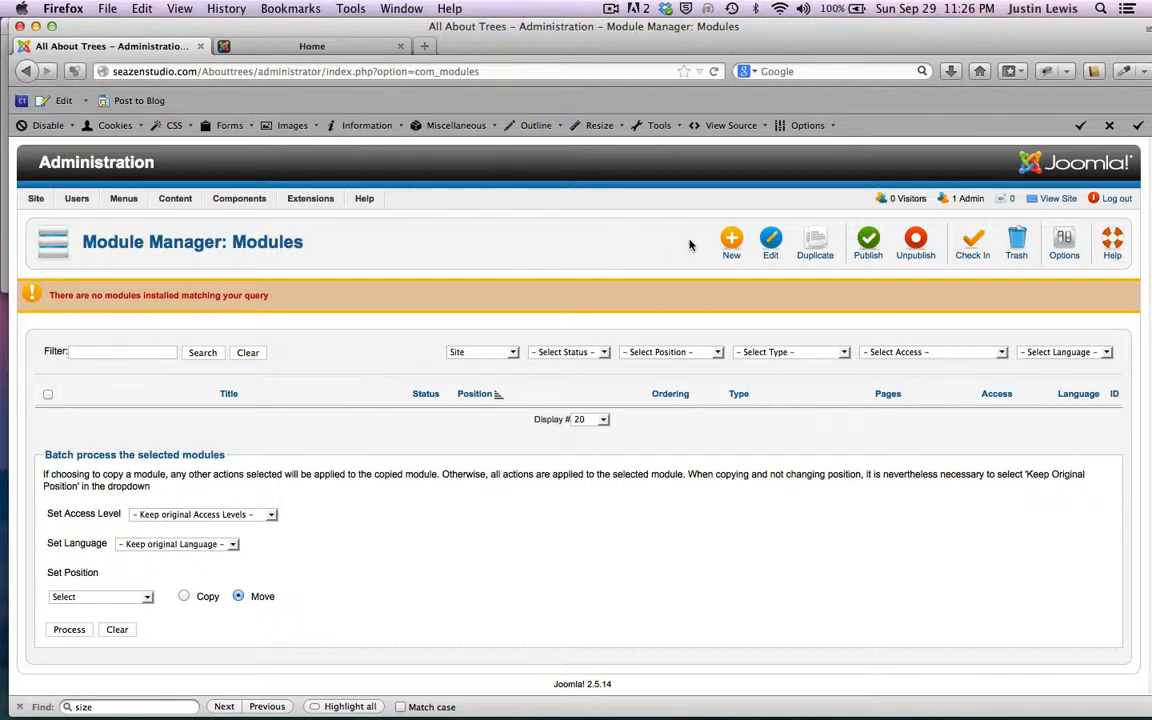
{"action": "left_click", "coordinate": [729, 244]}
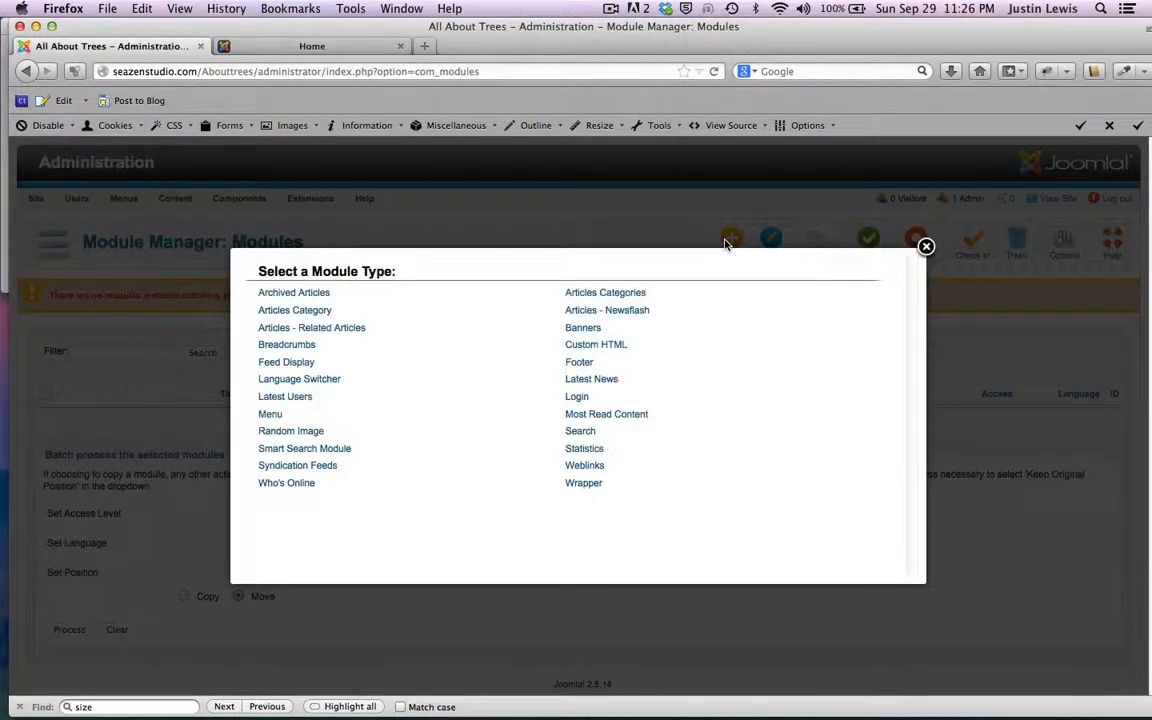
{"action": "left_click", "coordinate": [271, 415]}
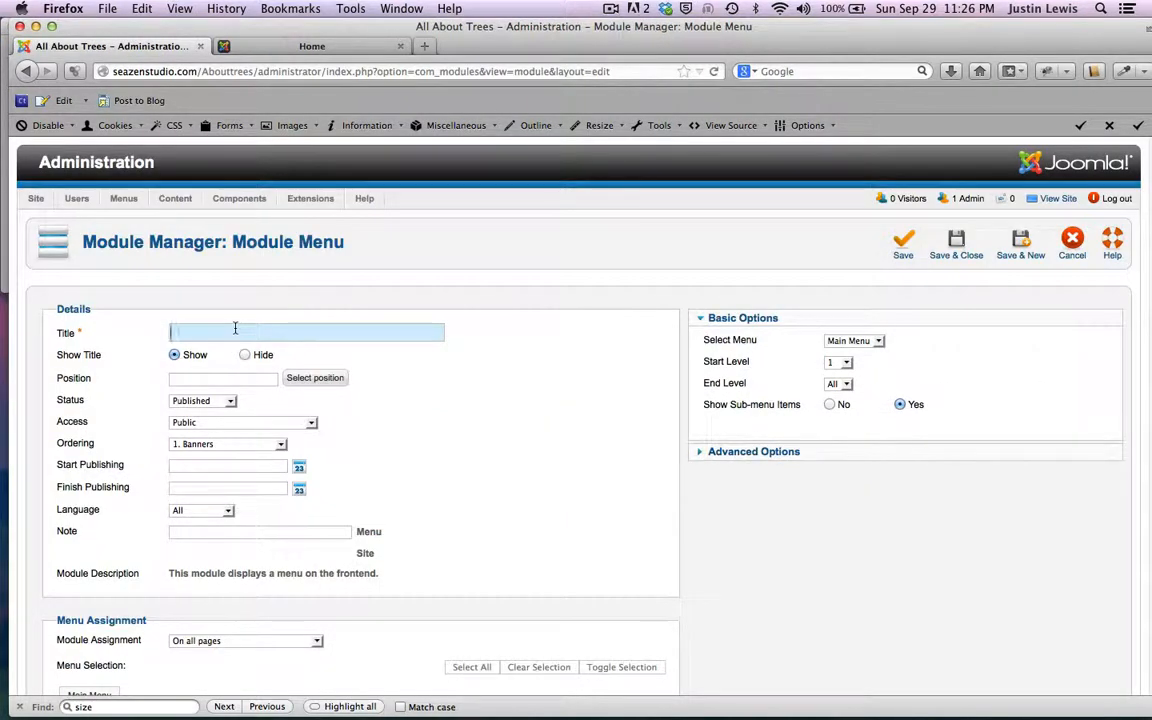
Enter Main Menu as the title of the new menu module
{"action": "type", "text": "MAin"}
{"action": "key", "text": "BackSpace"}
{"action": "key", "text": "BackSpace"}
{"action": "key", "text": "BackSpace"}
{"action": "key", "text": "BackSpace"}
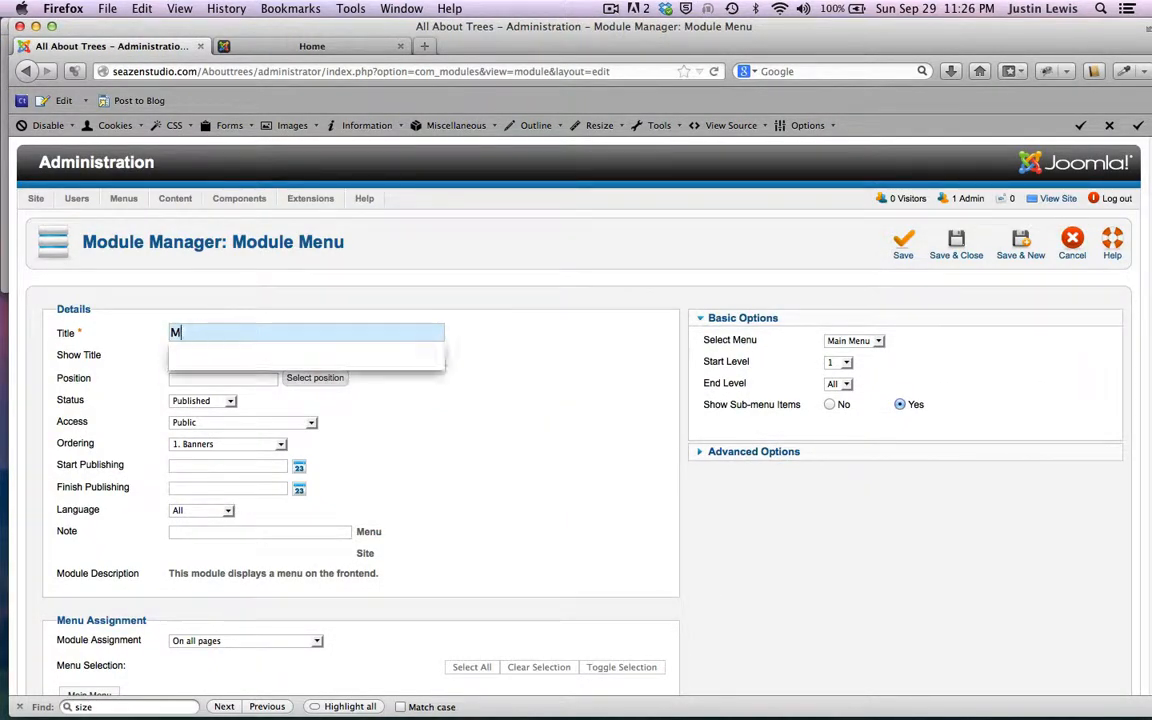
{"action": "type", "text": "ain Mea"}
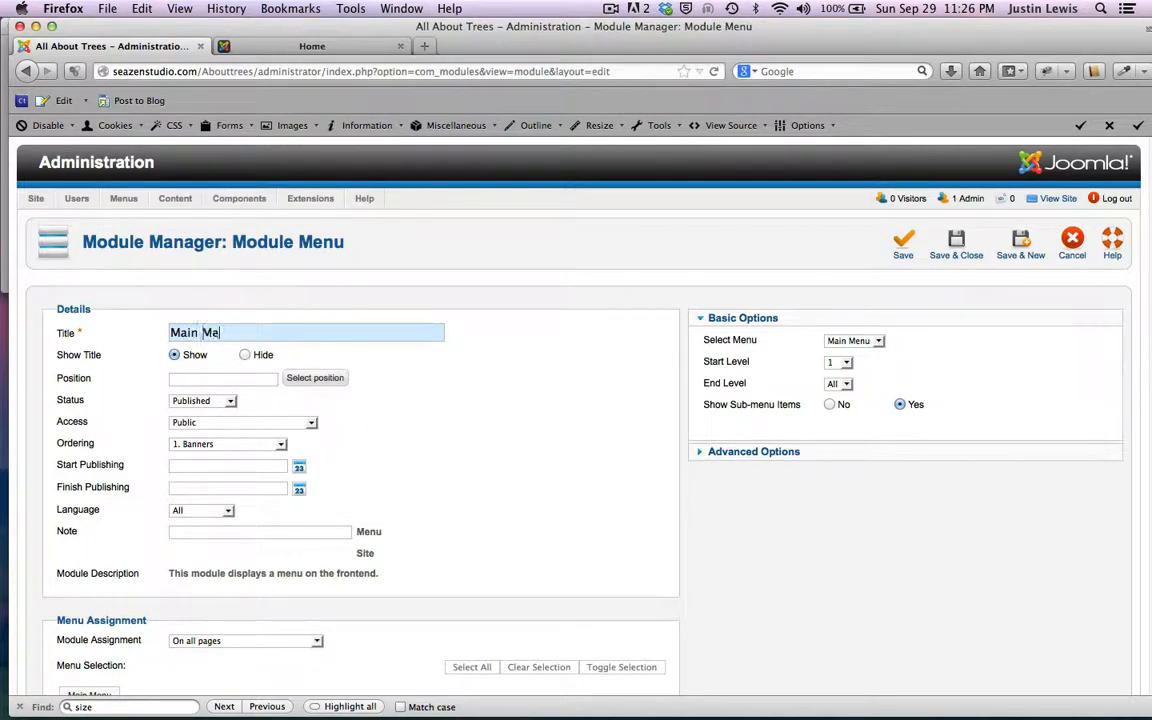
{"action": "key", "text": "BackSpace"}
{"action": "type", "text": "nu"}
{"action": "scroll", "coordinate": [386, 378], "scroll_direction": "down", "scroll_amount": 1}
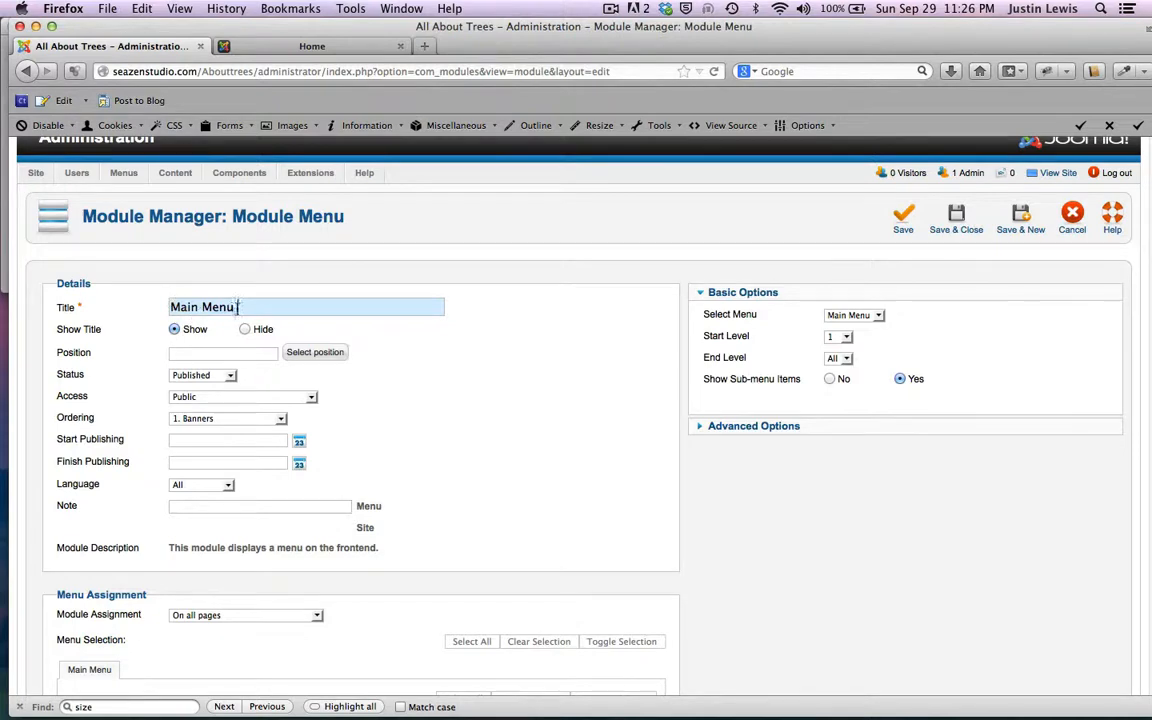
{"action": "left_click_drag", "start_coordinate": [233, 307], "coordinate": [155, 308]}
Check which menus the module can display and review its remaining details and menu assignment settings
{"action": "left_click", "coordinate": [879, 315]}
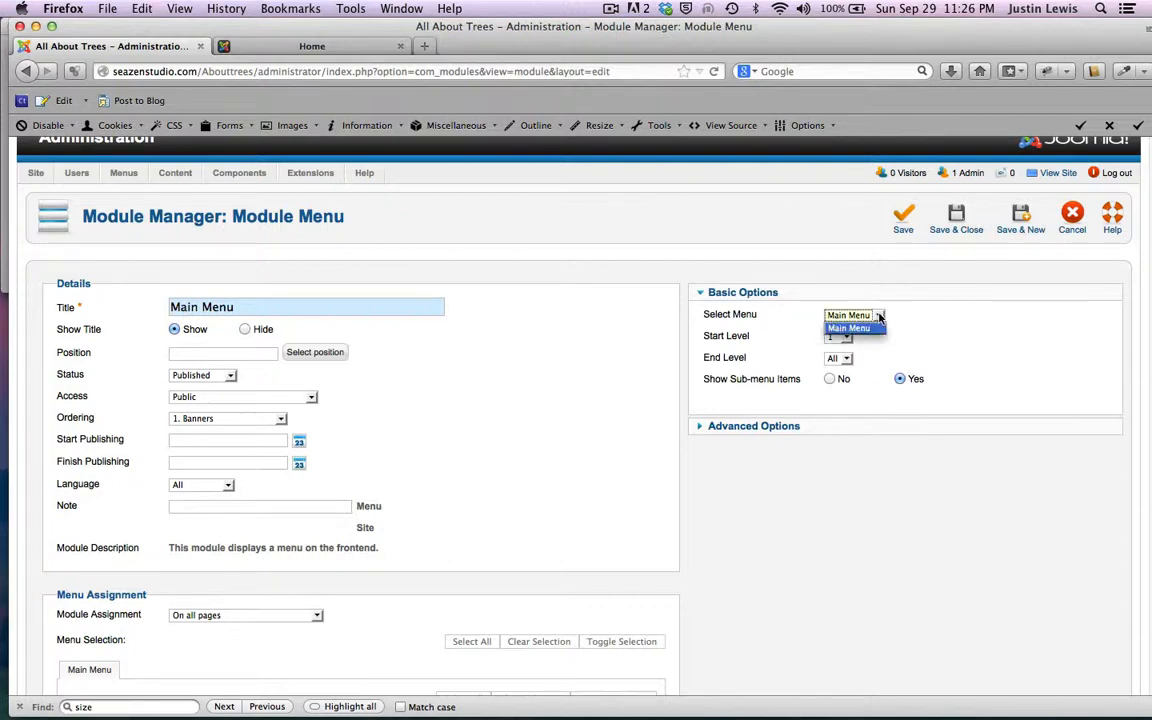
{"action": "left_click", "coordinate": [931, 330]}
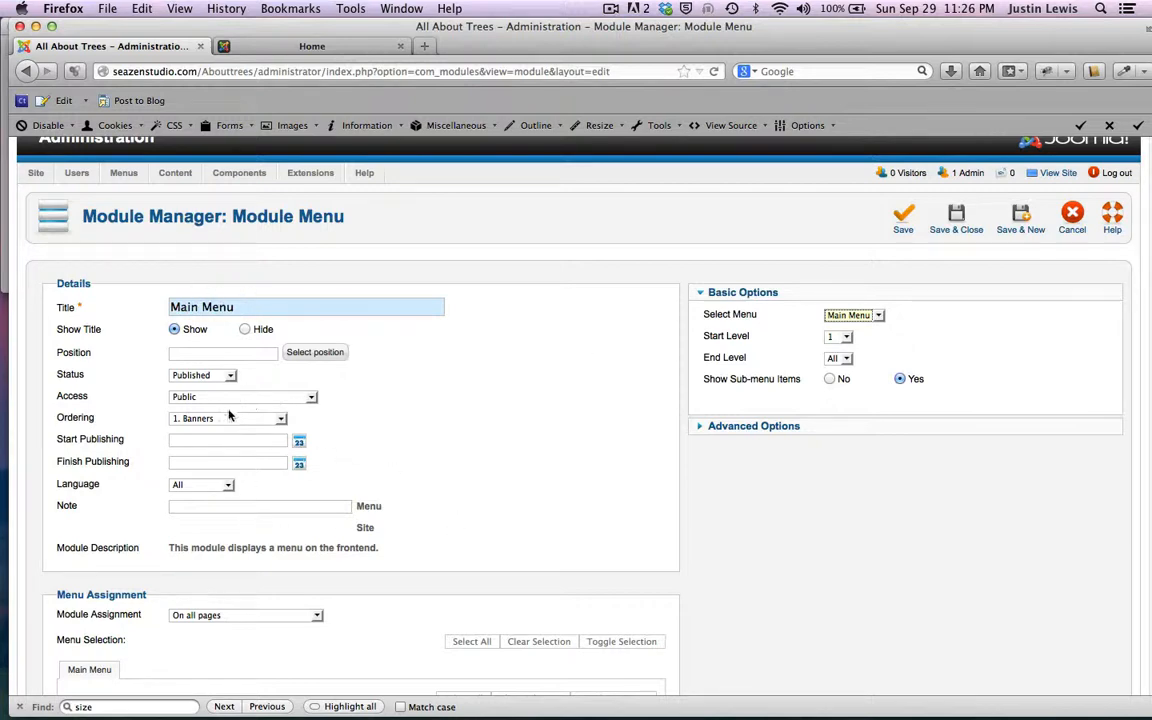
{"action": "scroll", "coordinate": [421, 432], "scroll_direction": "down", "scroll_amount": 3}
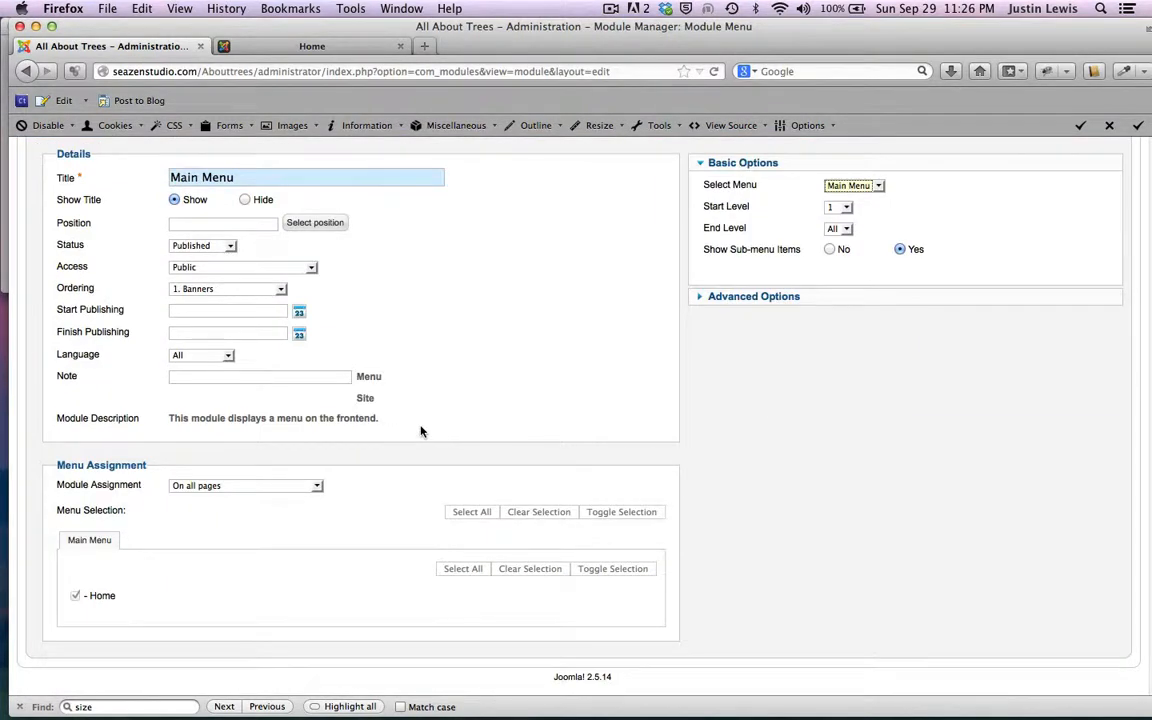
{"action": "scroll", "coordinate": [421, 432], "scroll_direction": "down", "scroll_amount": 1}
{"action": "scroll", "coordinate": [421, 432], "scroll_direction": "up", "scroll_amount": 4}
{"action": "scroll", "coordinate": [421, 432], "scroll_direction": "down", "scroll_amount": 4}
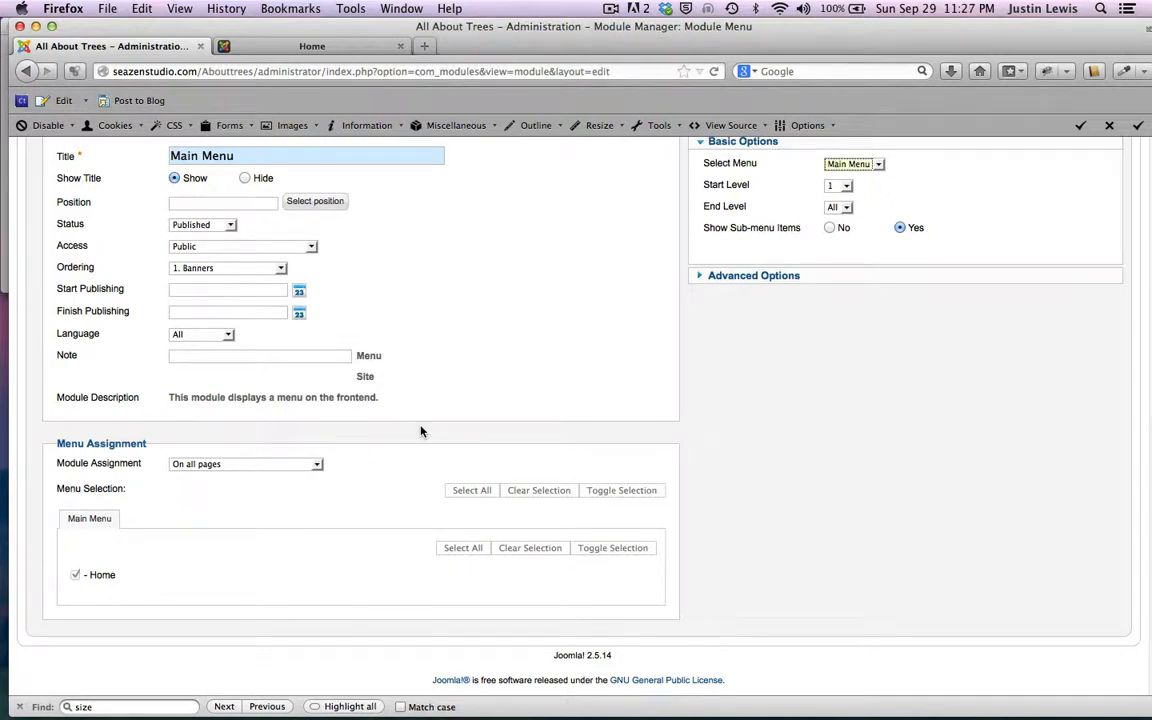
{"action": "scroll", "coordinate": [175, 538], "scroll_direction": "down", "scroll_amount": 1}
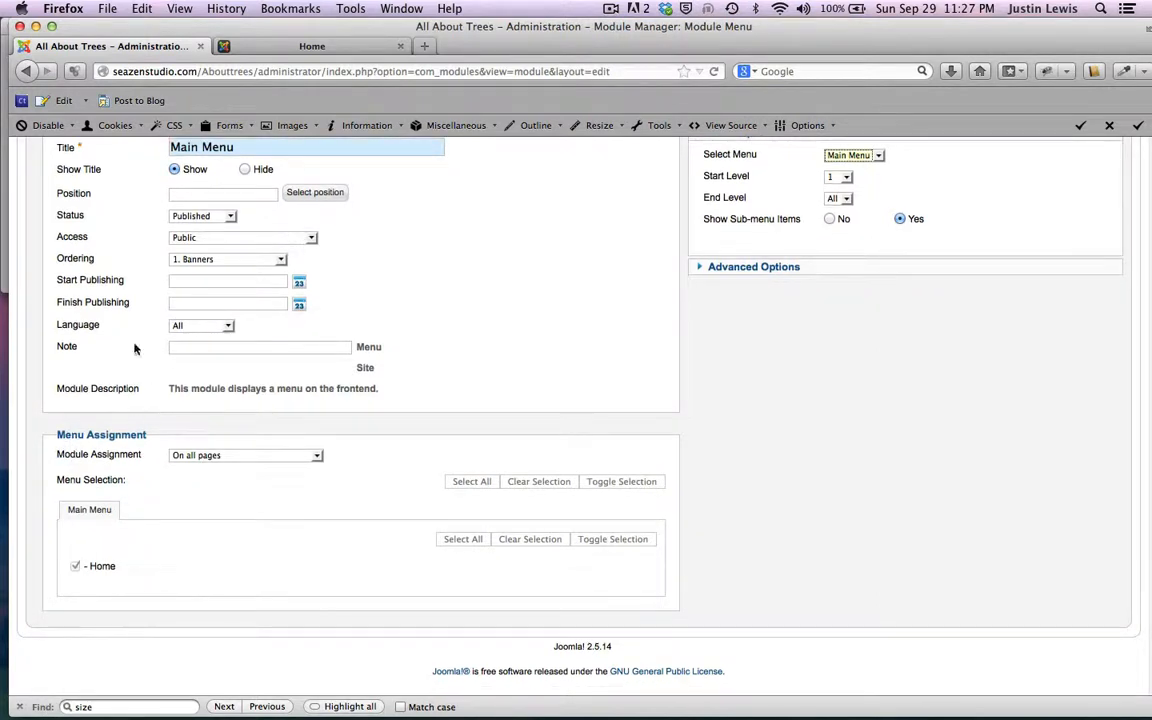
{"action": "left_click_drag", "start_coordinate": [50, 492], "coordinate": [101, 455]}
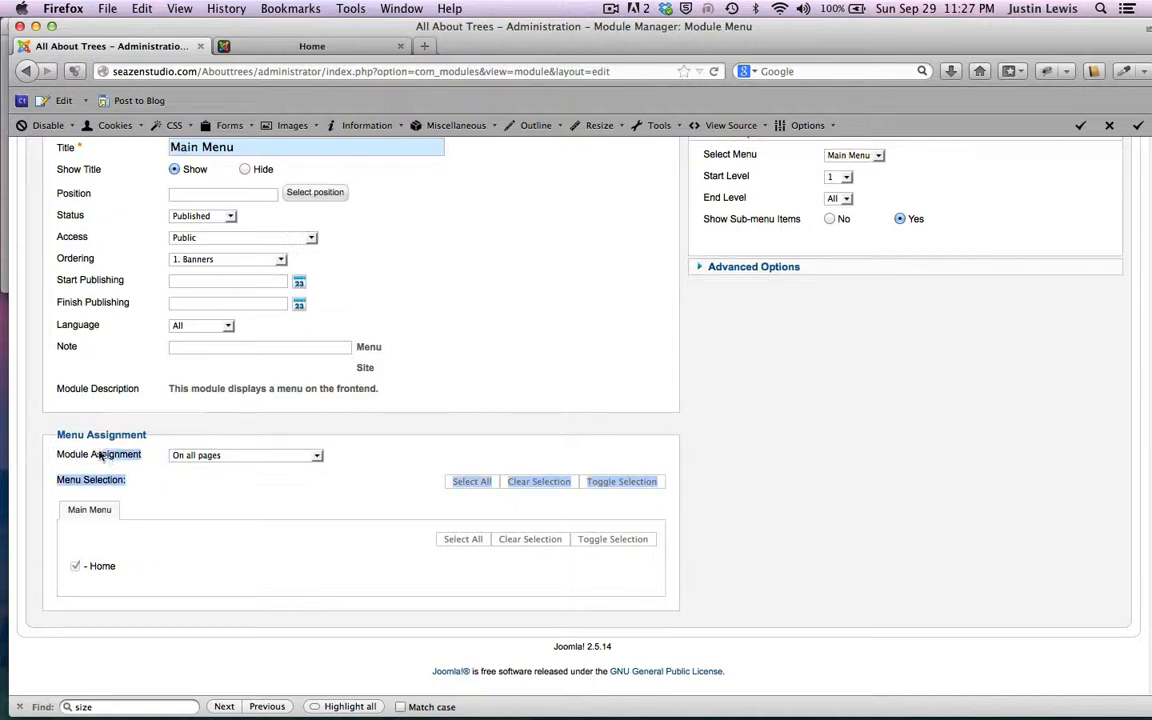
{"action": "double_click", "coordinate": [70, 455]}
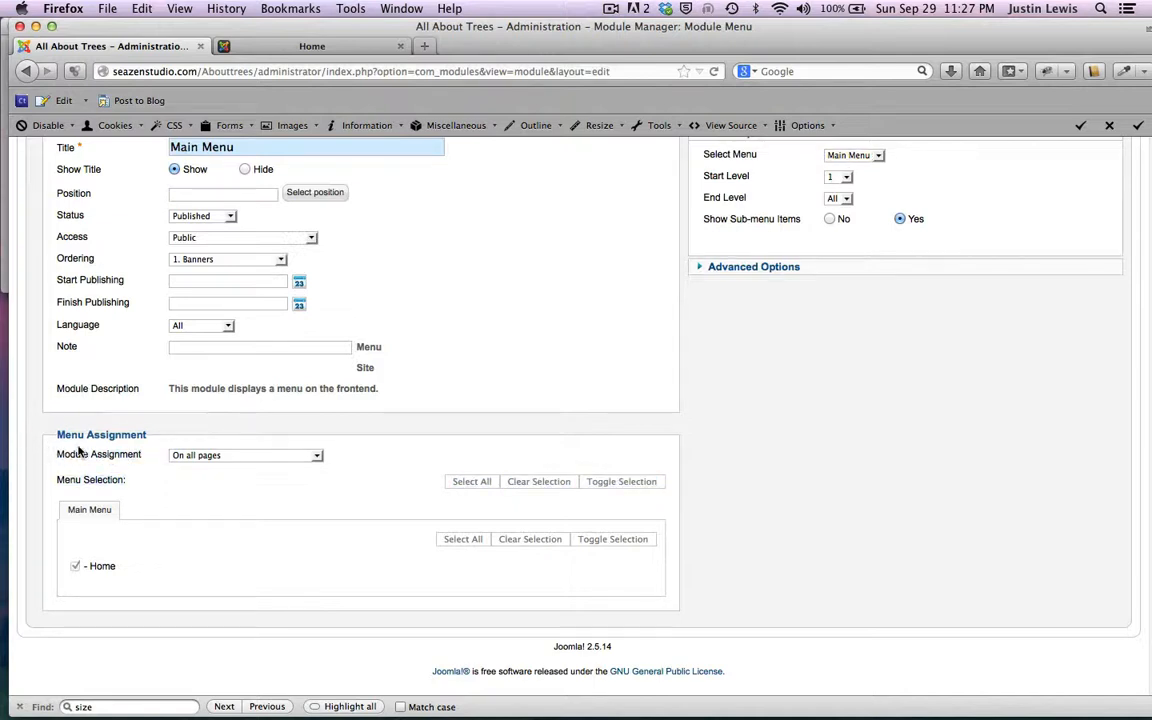
{"action": "left_click", "coordinate": [160, 575]}
Set the module assignment to On all pages
{"action": "left_click", "coordinate": [317, 456]}
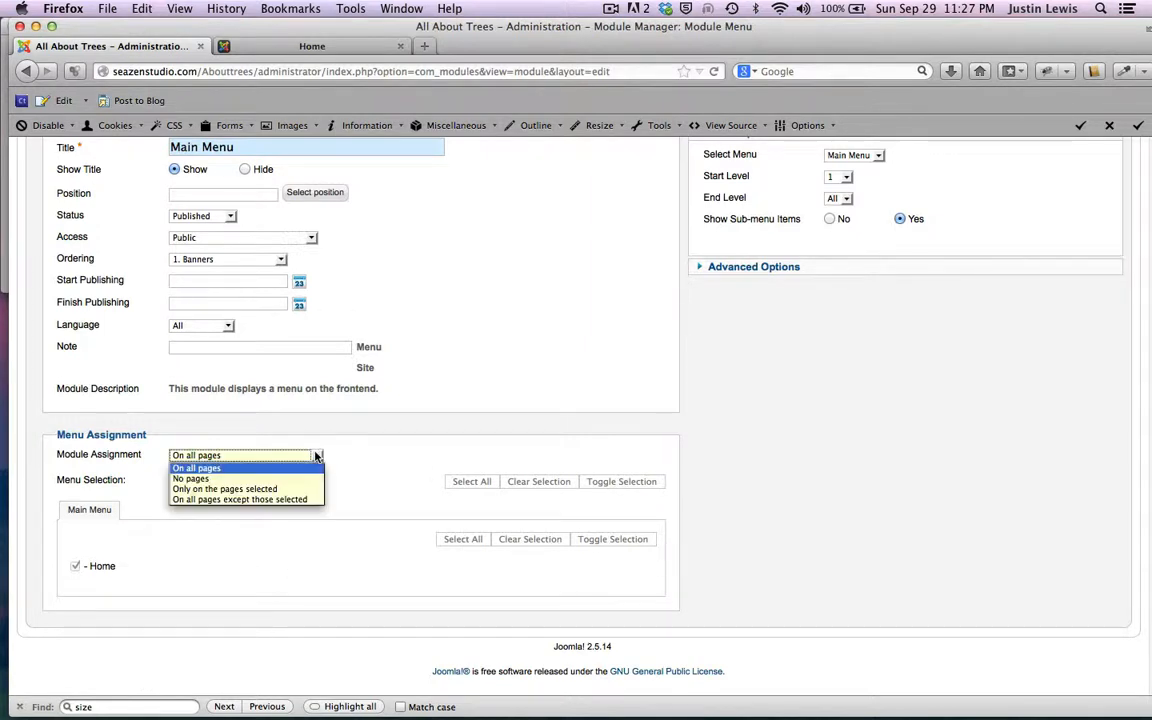
{"action": "left_click", "coordinate": [237, 468]}
{"action": "left_click", "coordinate": [409, 437]}
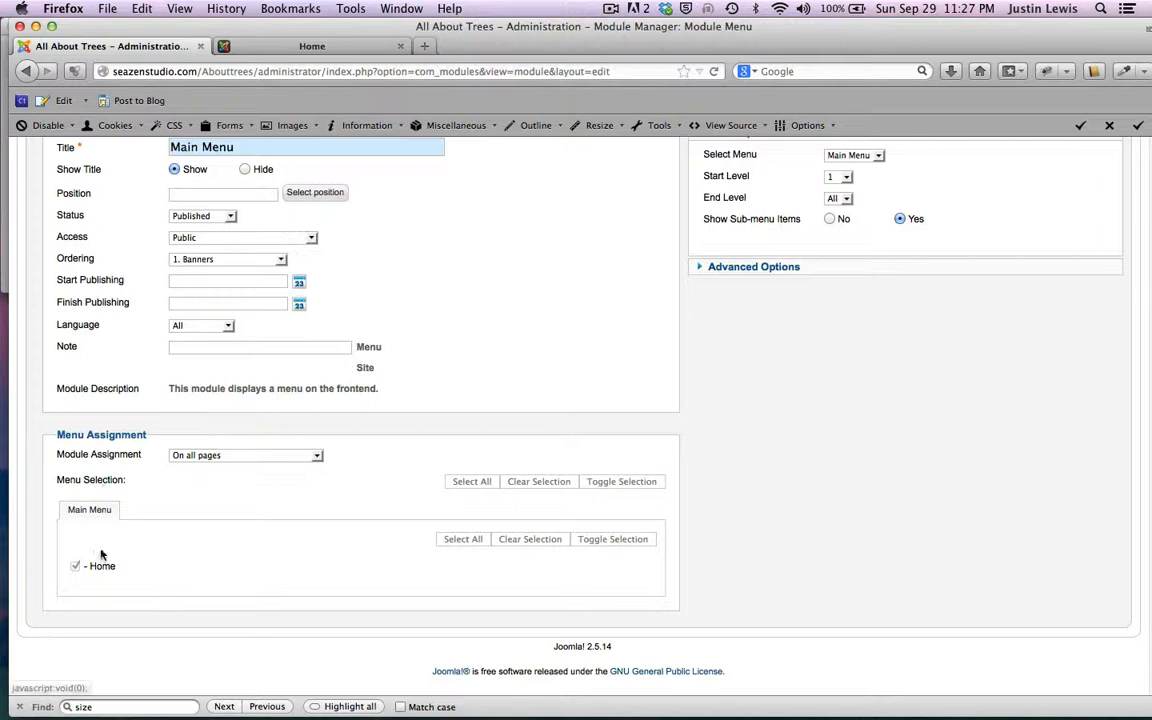
Open the module's position list, filter it by the beez_20 template and browse the available positions
{"action": "scroll", "coordinate": [180, 416], "scroll_direction": "up", "scroll_amount": 3}
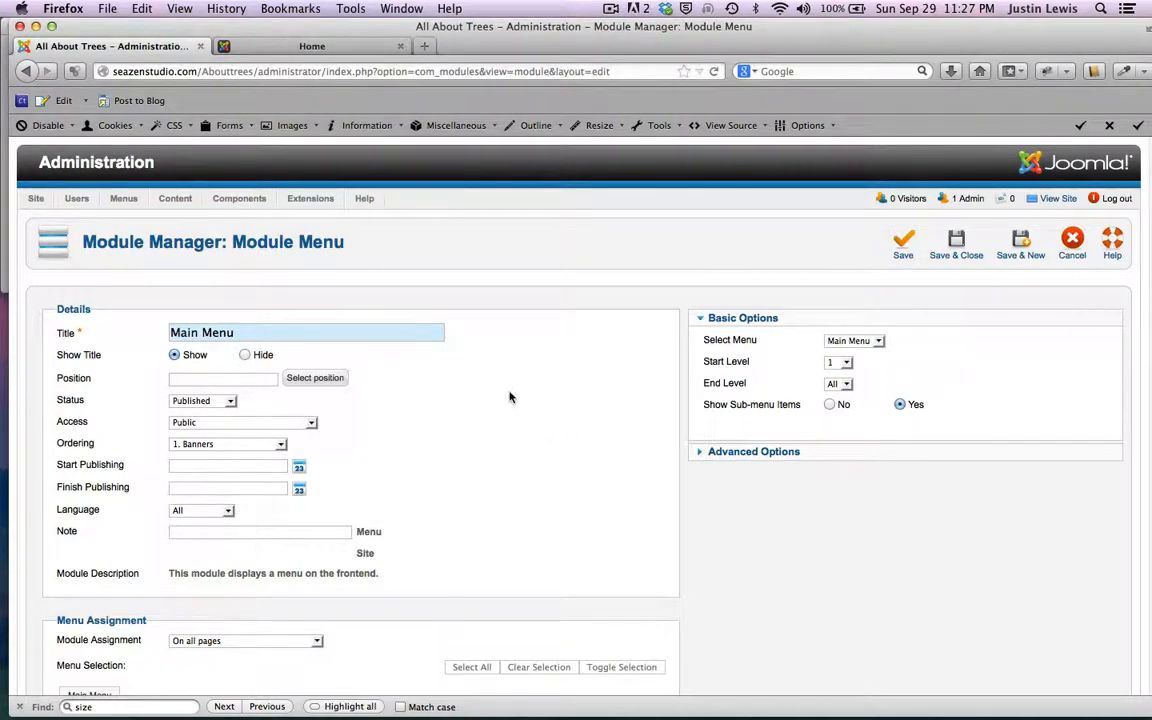
{"action": "left_click", "coordinate": [314, 378]}
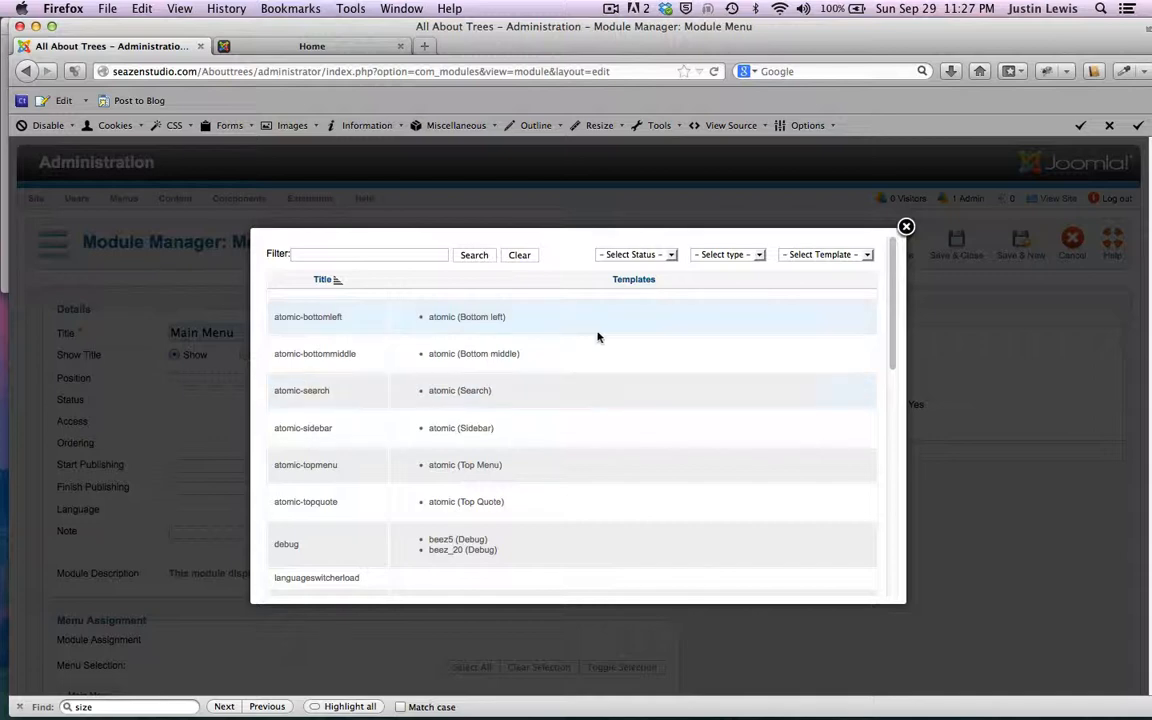
{"action": "left_click", "coordinate": [866, 254]}
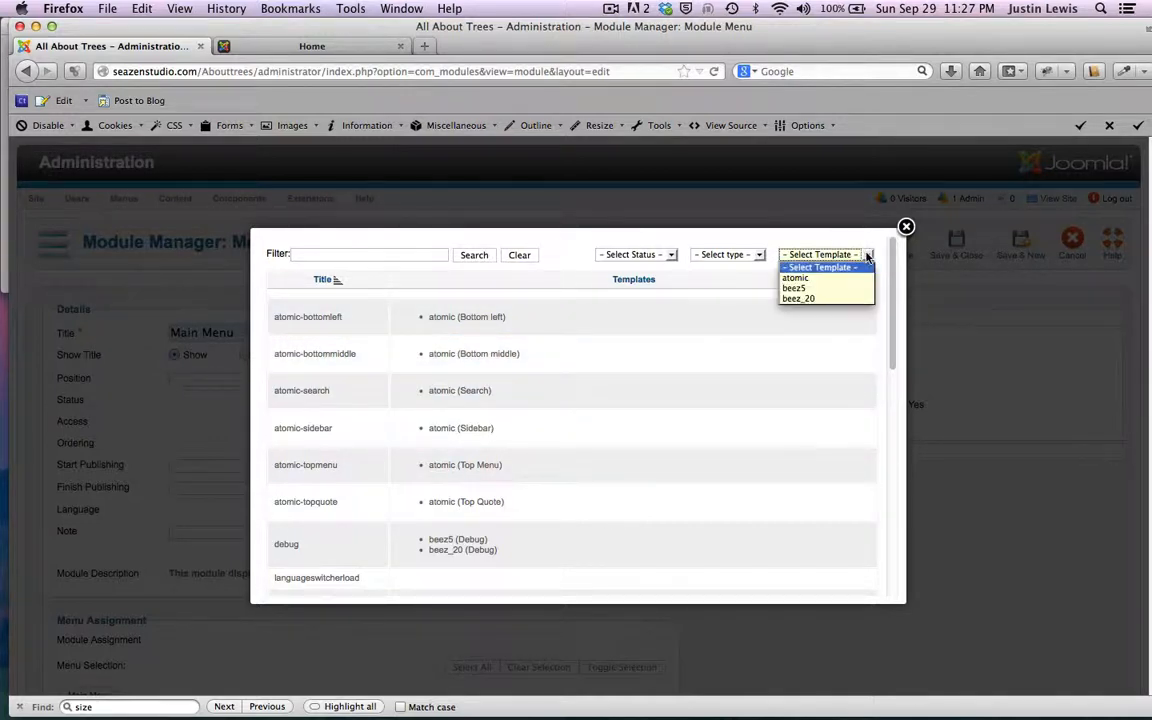
{"action": "left_click", "coordinate": [796, 299]}
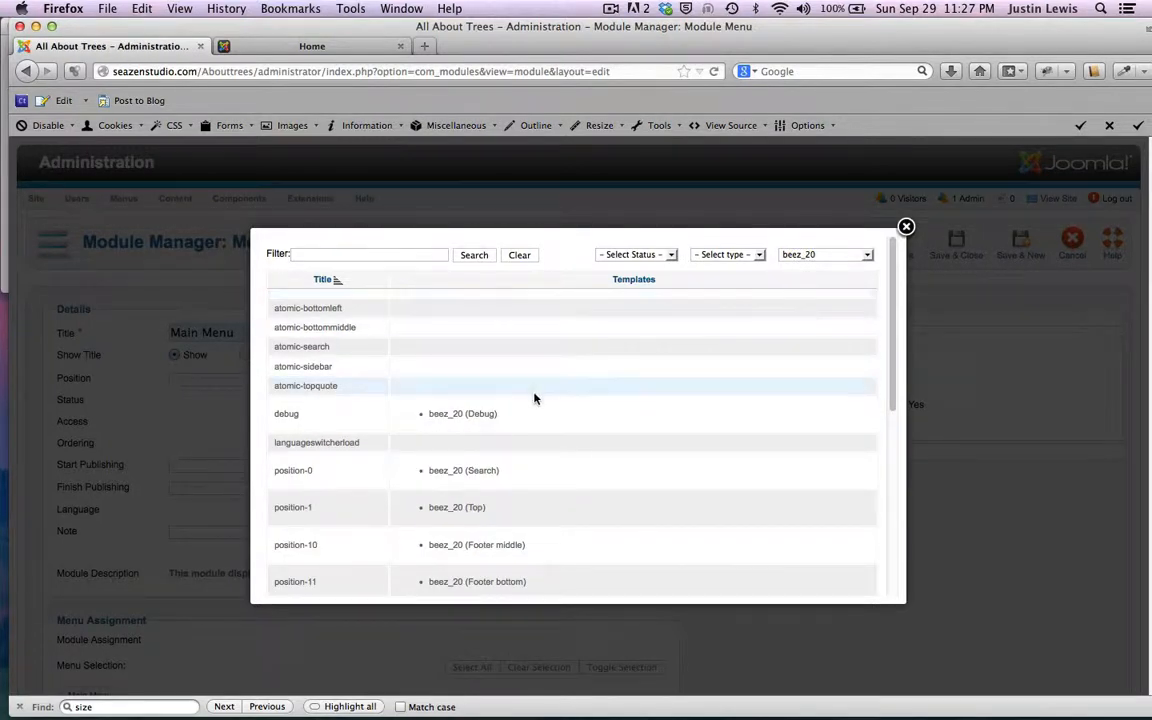
{"action": "scroll", "coordinate": [535, 396], "scroll_direction": "down", "scroll_amount": 5}
{"action": "scroll", "coordinate": [534, 398], "scroll_direction": "down", "scroll_amount": 4}
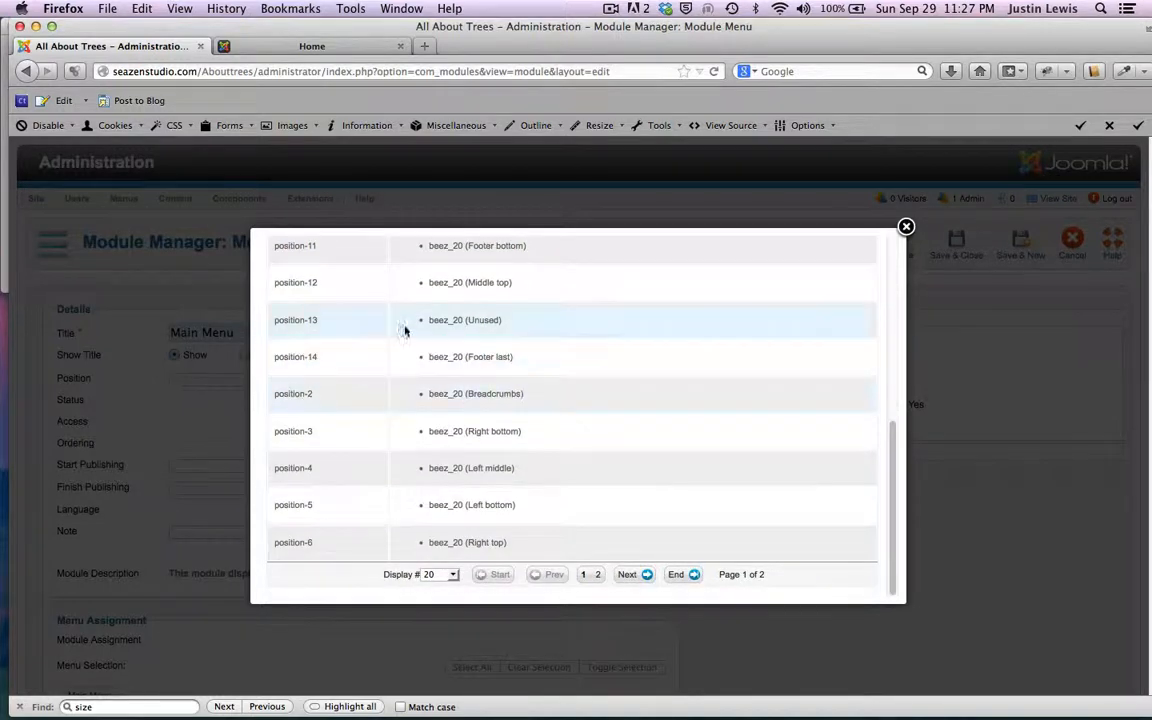
Display all available positions in the position list and assign the module to position-7, the beez_20 Left top position
{"action": "left_click", "coordinate": [307, 44]}
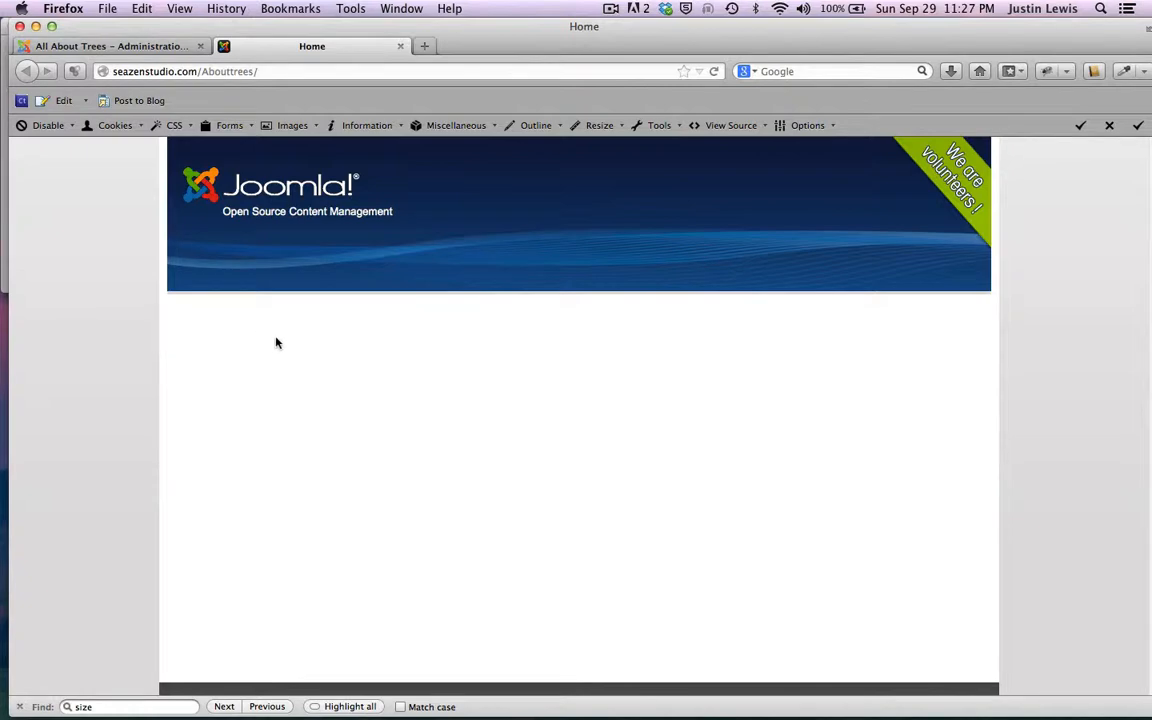
{"action": "left_click", "coordinate": [120, 47]}
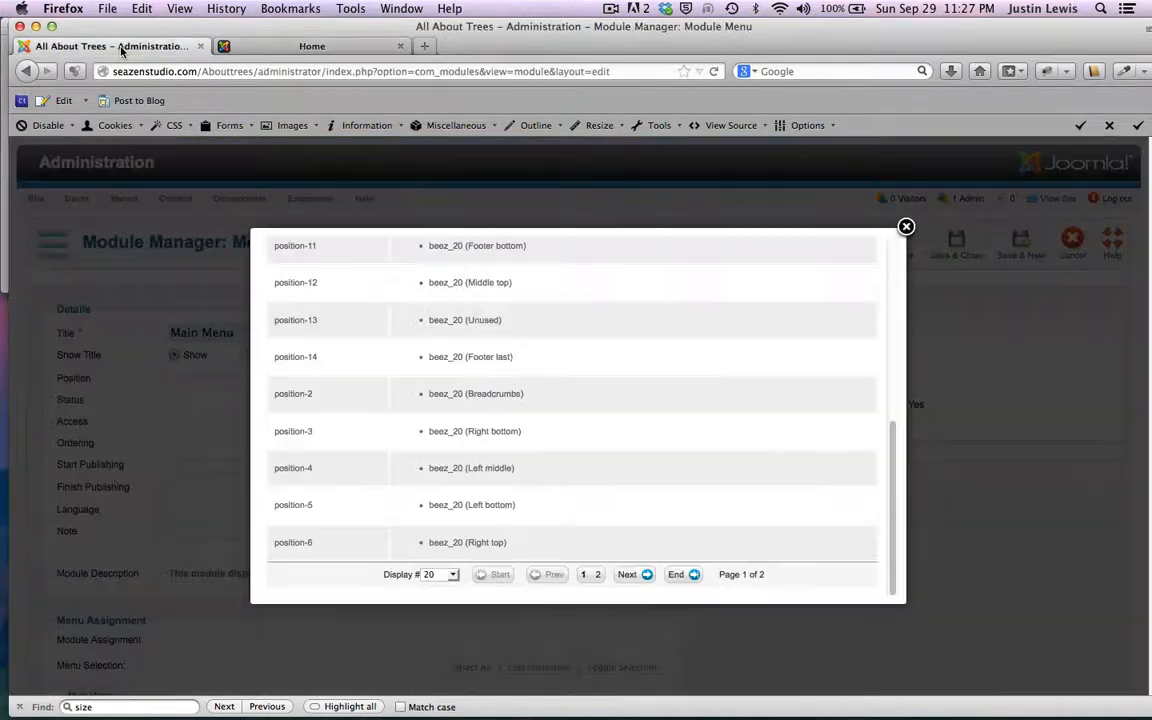
{"action": "scroll", "coordinate": [305, 445], "scroll_direction": "down", "scroll_amount": 2}
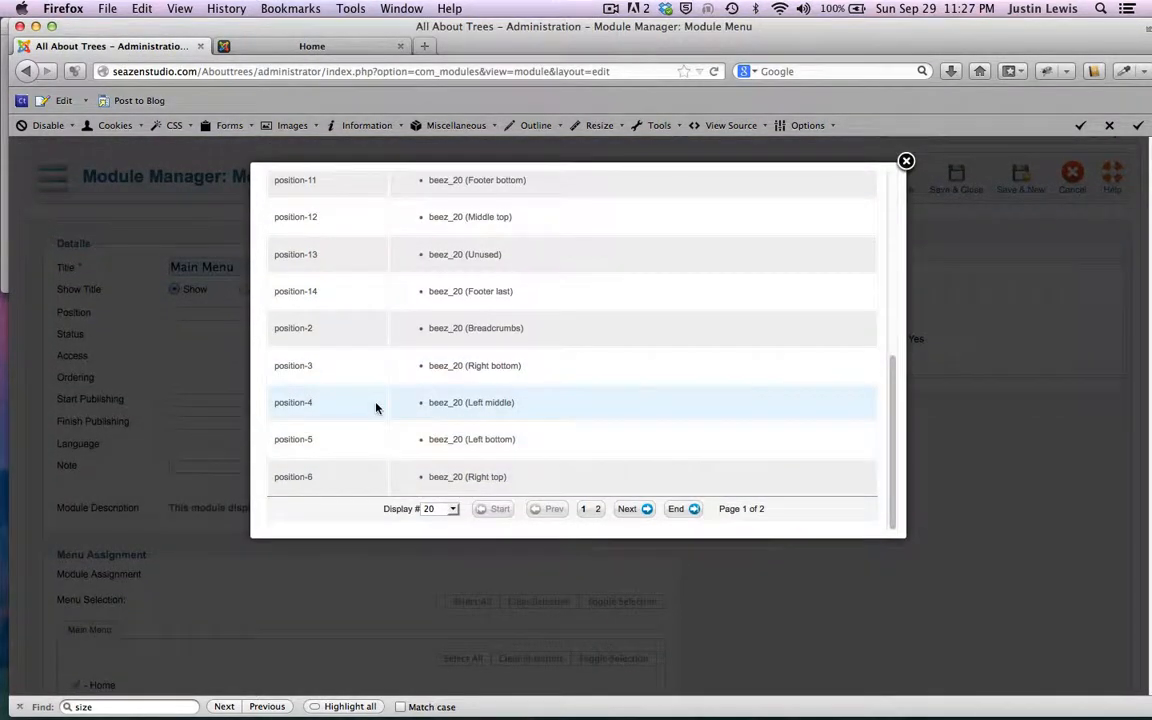
{"action": "left_click", "coordinate": [455, 510]}
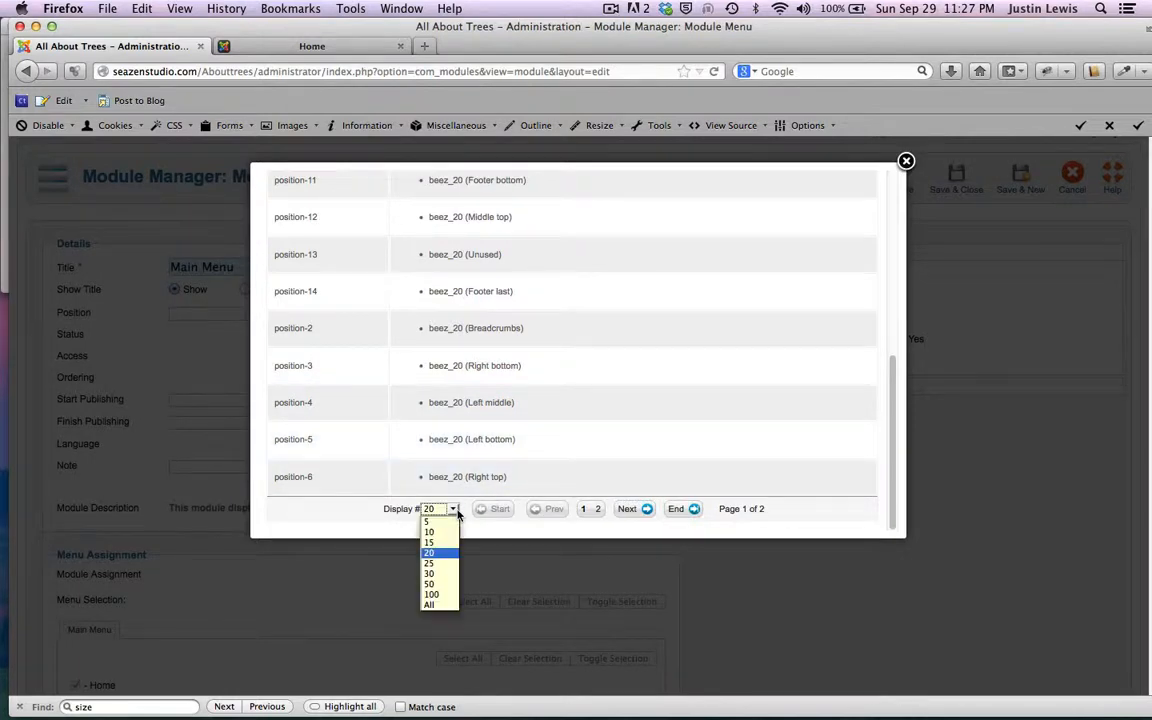
{"action": "left_click", "coordinate": [430, 604]}
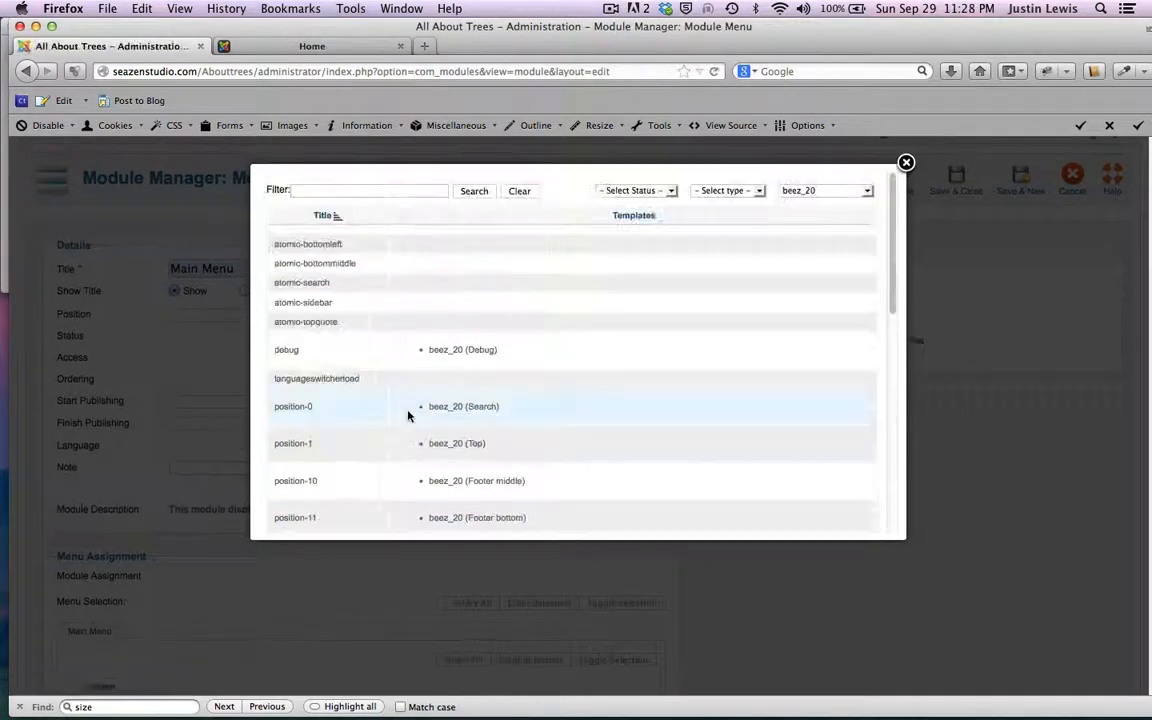
{"action": "scroll", "coordinate": [408, 416], "scroll_direction": "down", "scroll_amount": 10}
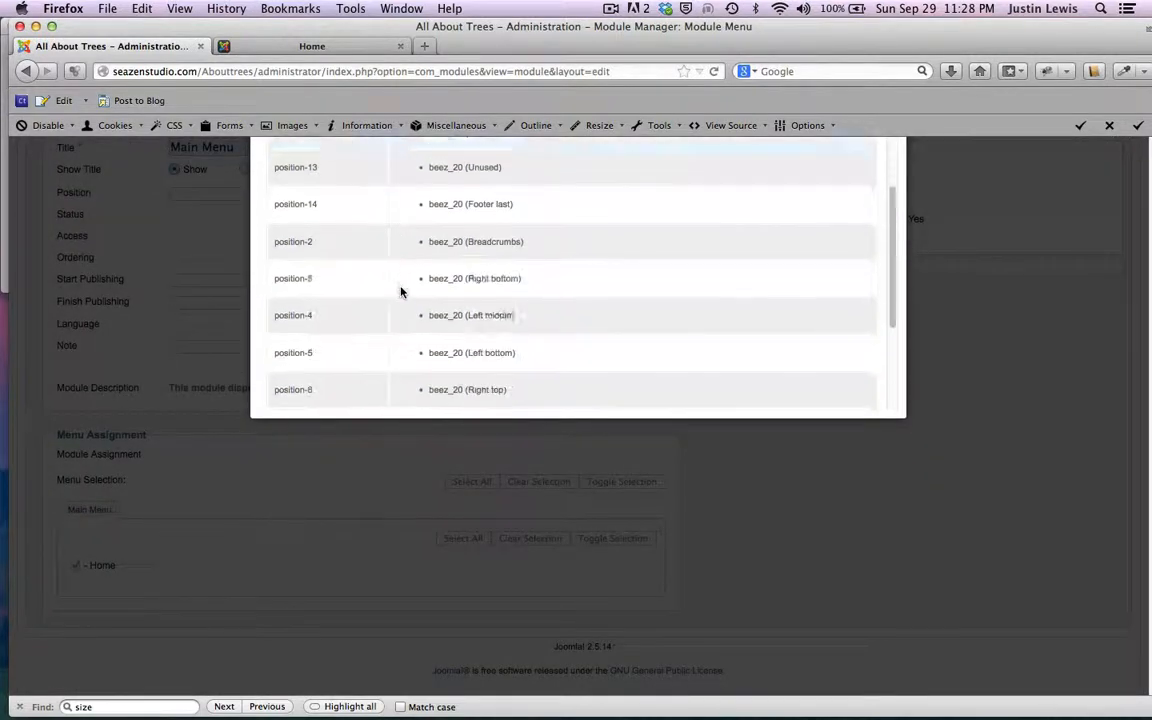
{"action": "scroll", "coordinate": [400, 292], "scroll_direction": "down", "scroll_amount": 3}
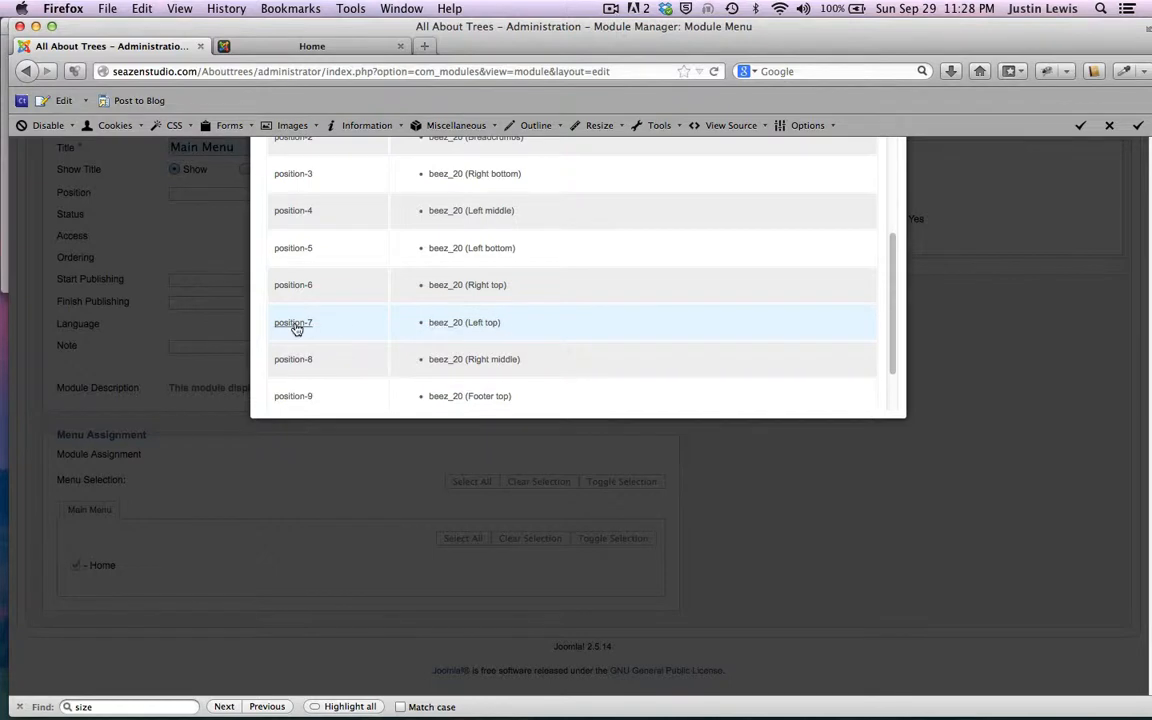
{"action": "left_click", "coordinate": [294, 324]}
{"action": "scroll", "coordinate": [562, 280], "scroll_direction": "up", "scroll_amount": 3}
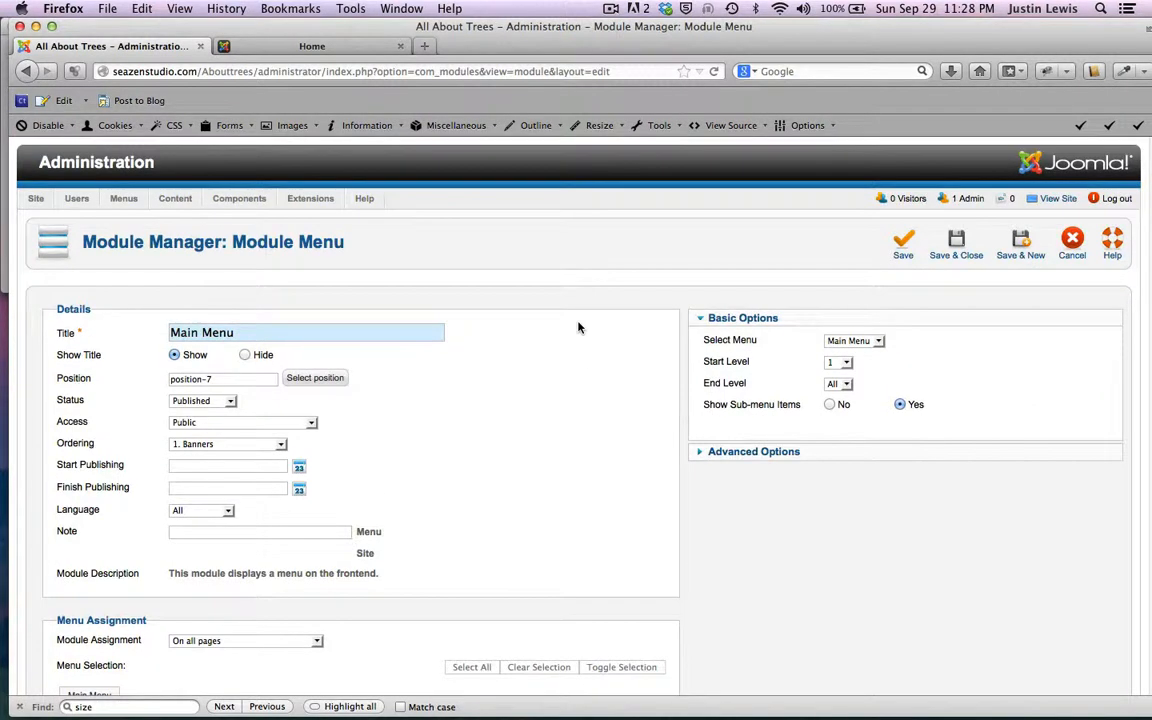
Check the site's front page and review the module's title display, position, basic options and menu assignment
{"action": "scroll", "coordinate": [578, 327], "scroll_direction": "down", "scroll_amount": 2}
{"action": "scroll", "coordinate": [578, 327], "scroll_direction": "up", "scroll_amount": 2}
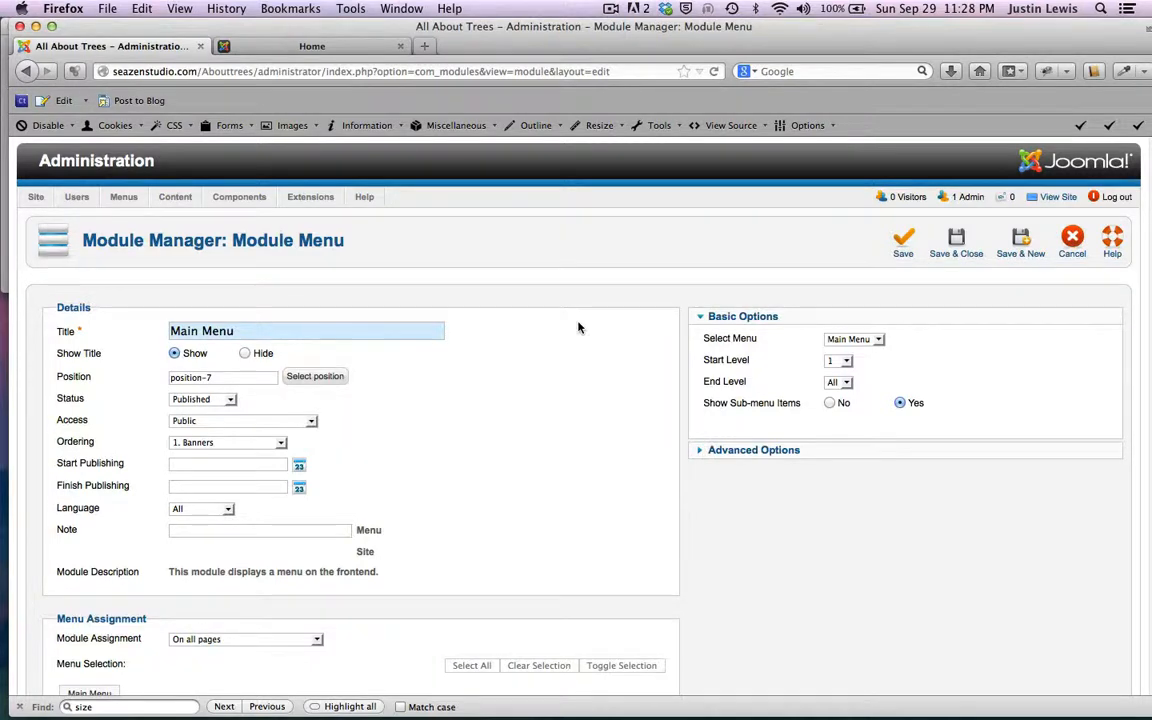
{"action": "left_click", "coordinate": [309, 45]}
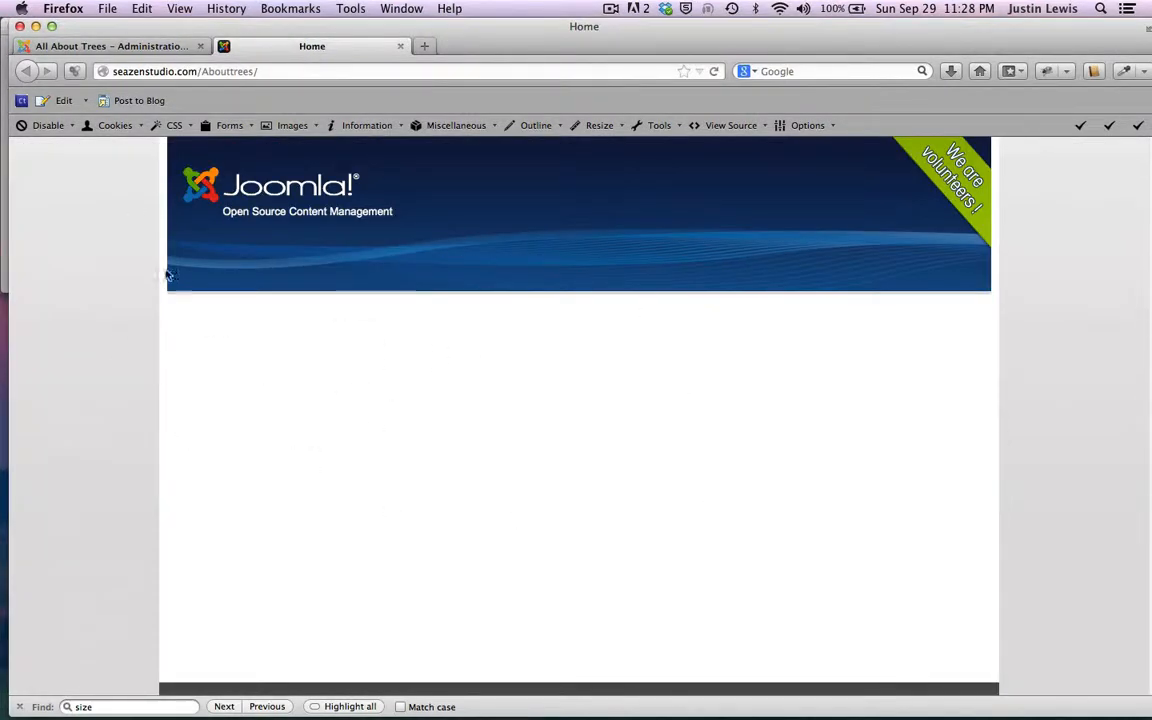
{"action": "left_click", "coordinate": [140, 46]}
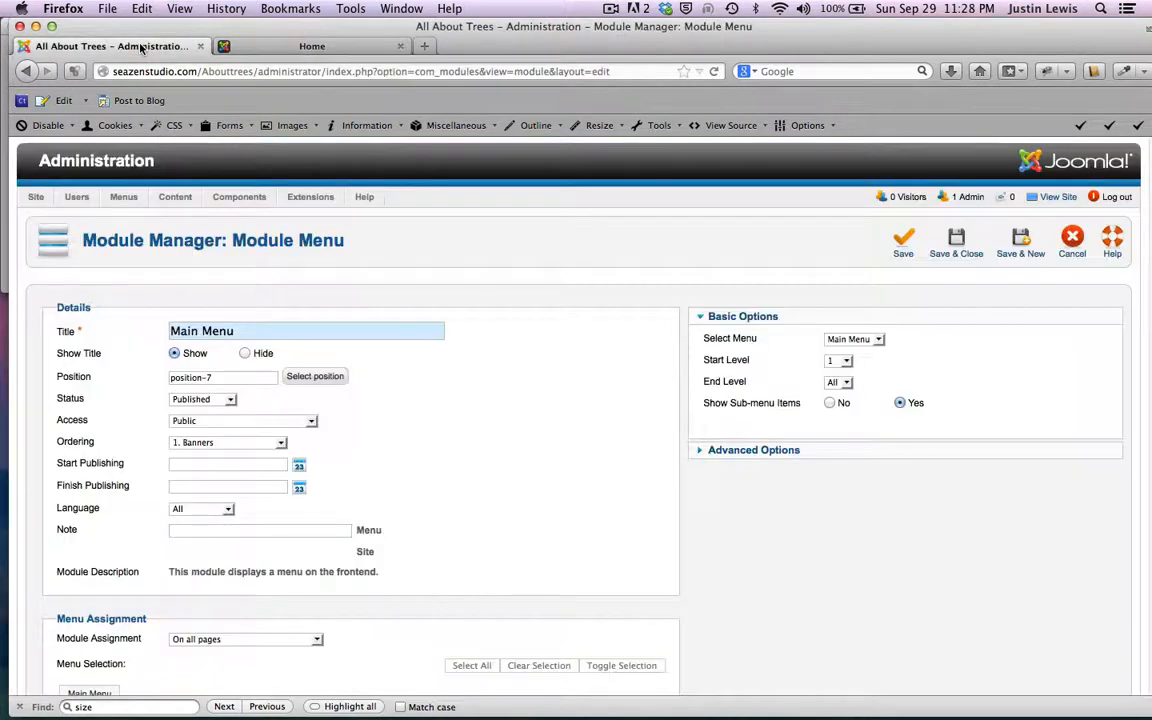
{"action": "scroll", "coordinate": [474, 414], "scroll_direction": "down", "scroll_amount": 2}
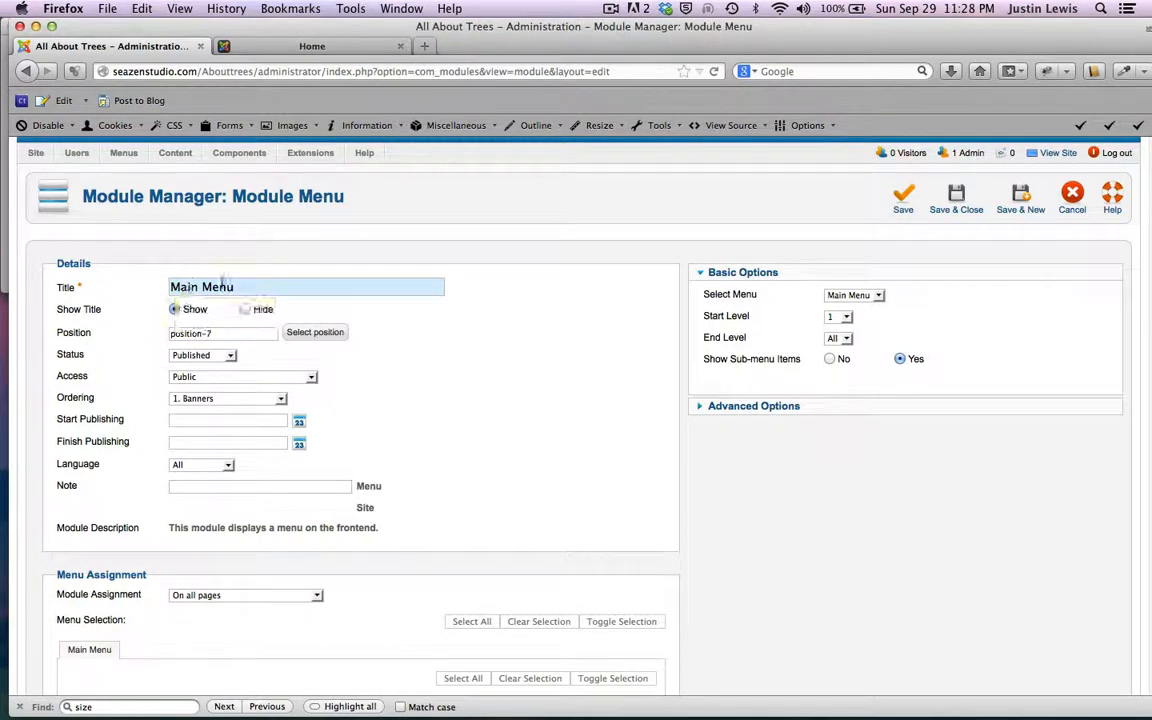
{"action": "mouse_move", "coordinate": [83, 313]}
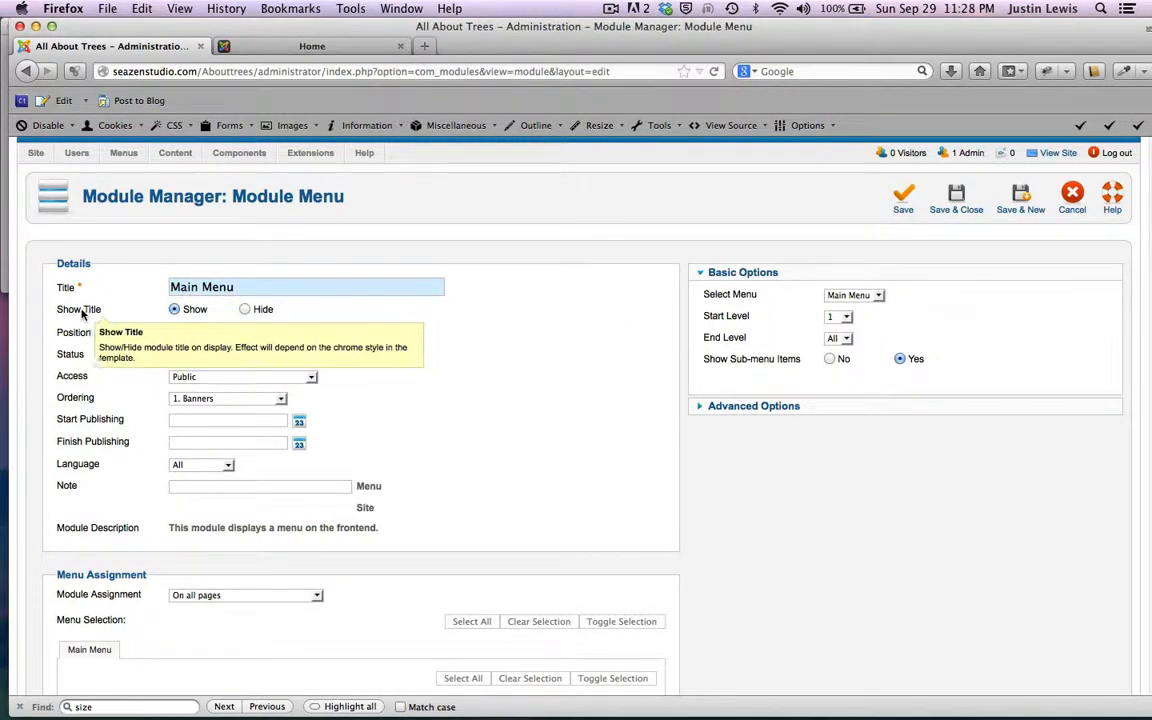
{"action": "scroll", "coordinate": [646, 351], "scroll_direction": "down", "scroll_amount": 1}
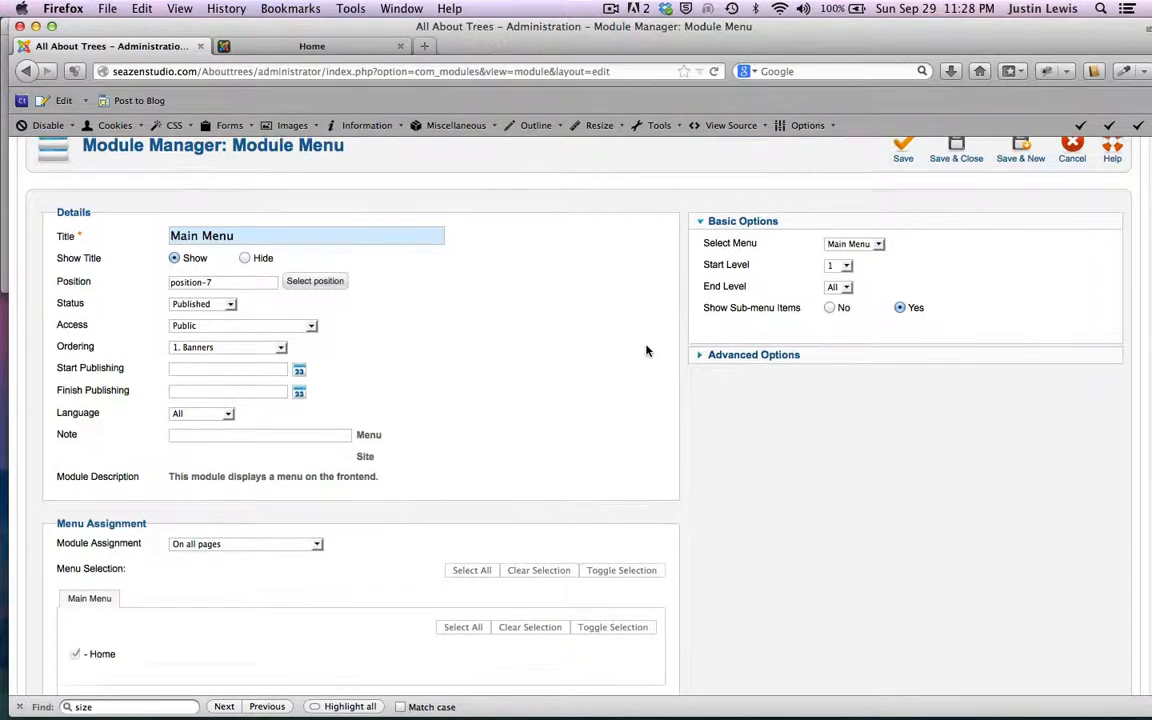
{"action": "scroll", "coordinate": [446, 314], "scroll_direction": "down", "scroll_amount": 1}
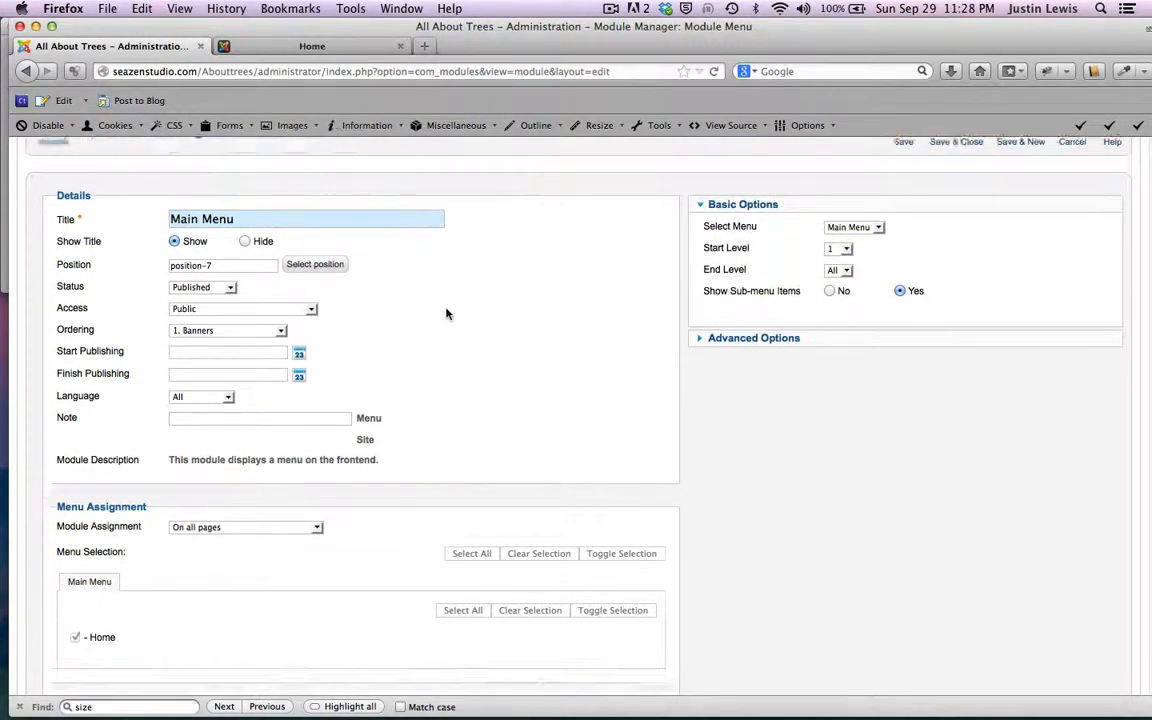
{"action": "scroll", "coordinate": [446, 314], "scroll_direction": "down", "scroll_amount": 2}
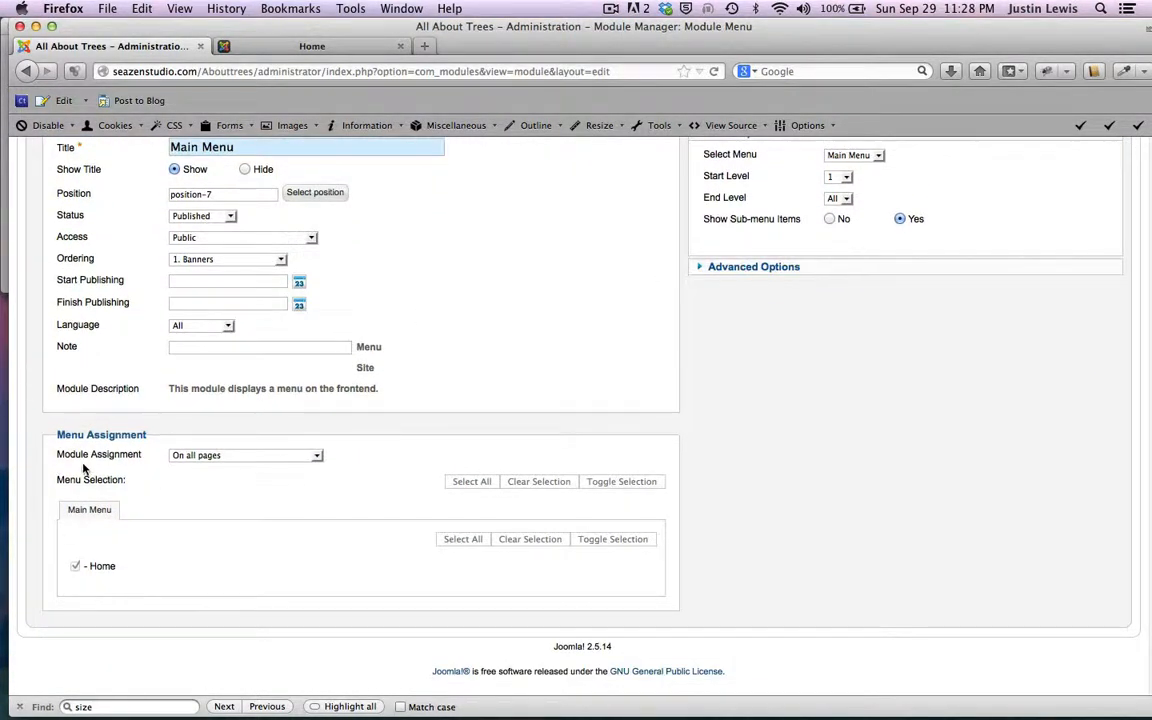
Select On all pages as the module assignment, and save and close the Main Menu module
{"action": "left_click", "coordinate": [316, 456]}
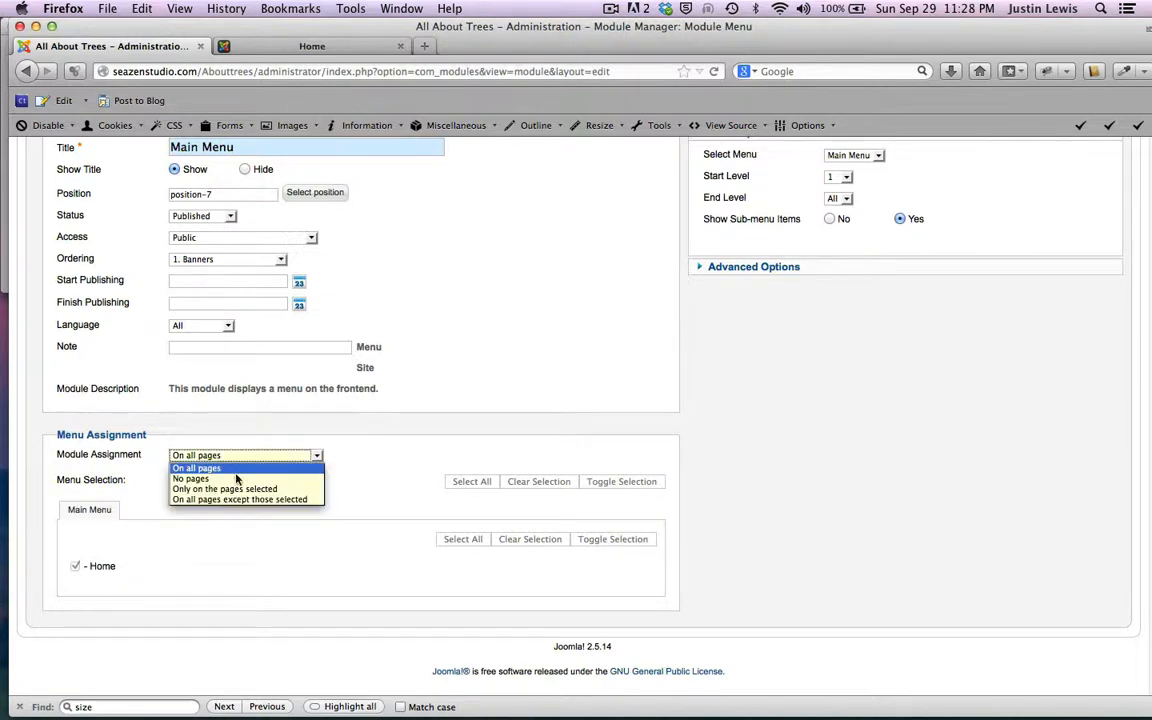
{"action": "left_click", "coordinate": [195, 460]}
{"action": "scroll", "coordinate": [476, 365], "scroll_direction": "up", "scroll_amount": 5}
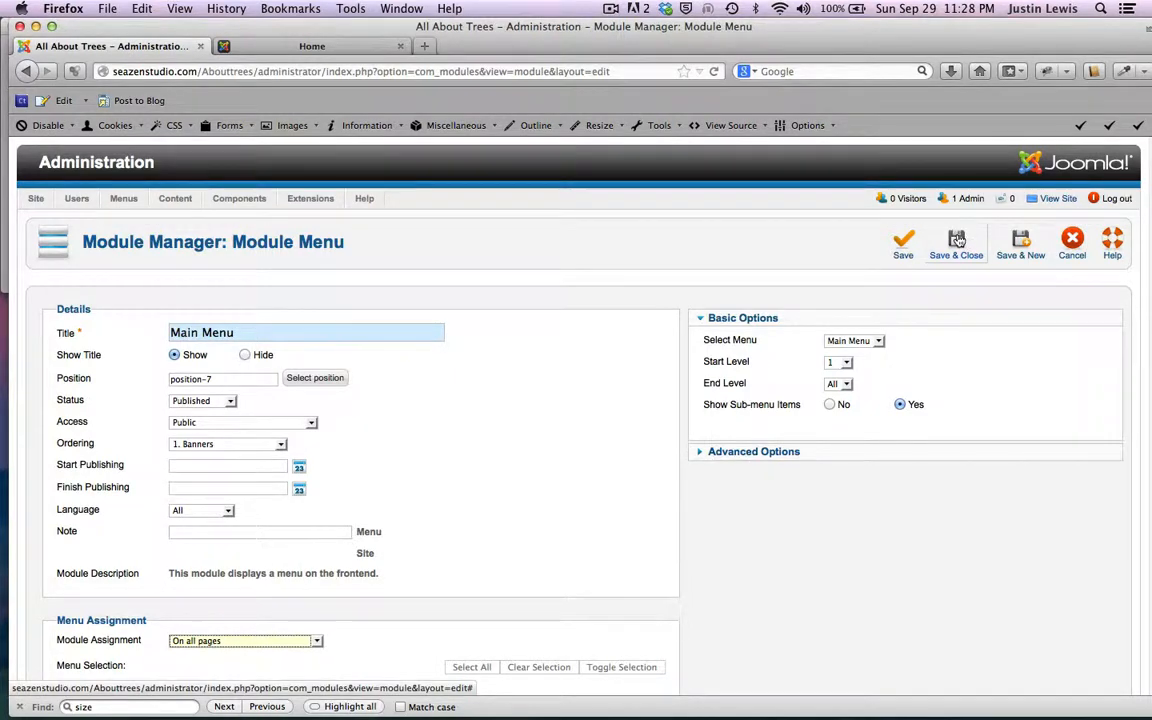
{"action": "left_click", "coordinate": [956, 240]}
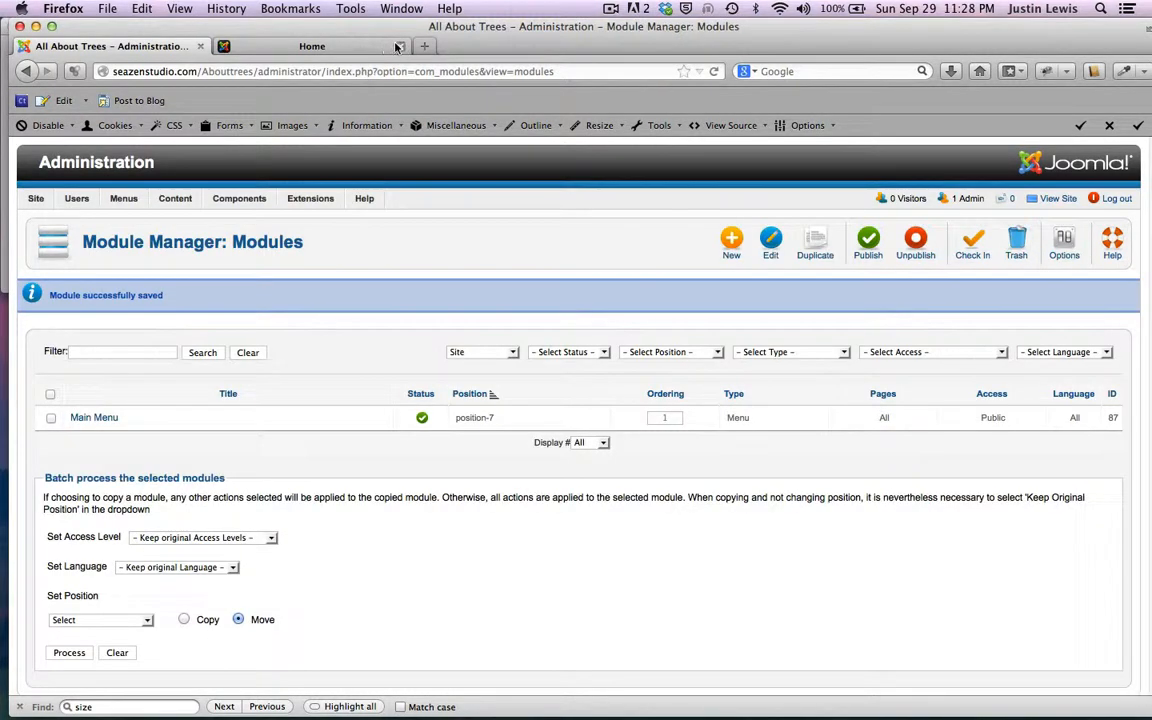
Close the old front page, reopen the site from the administration and examine the Main Menu module's title and placement
{"action": "left_click", "coordinate": [400, 46]}
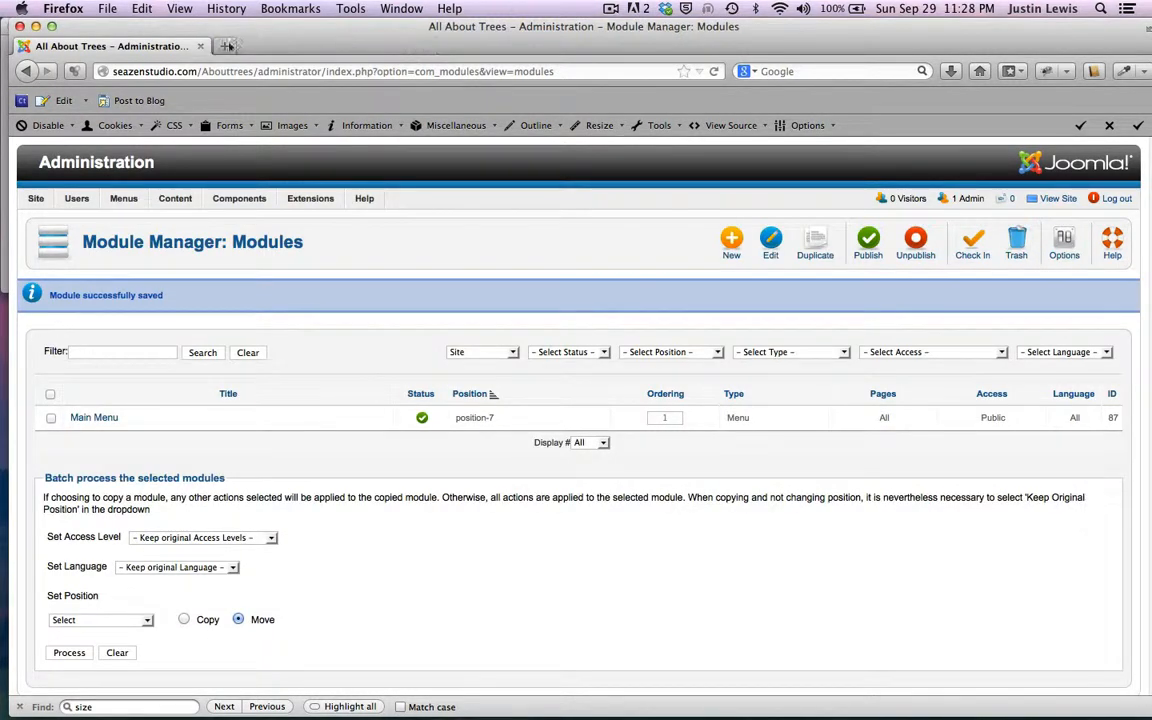
{"action": "left_click", "coordinate": [1058, 198]}
{"action": "left_click", "coordinate": [75, 42]}
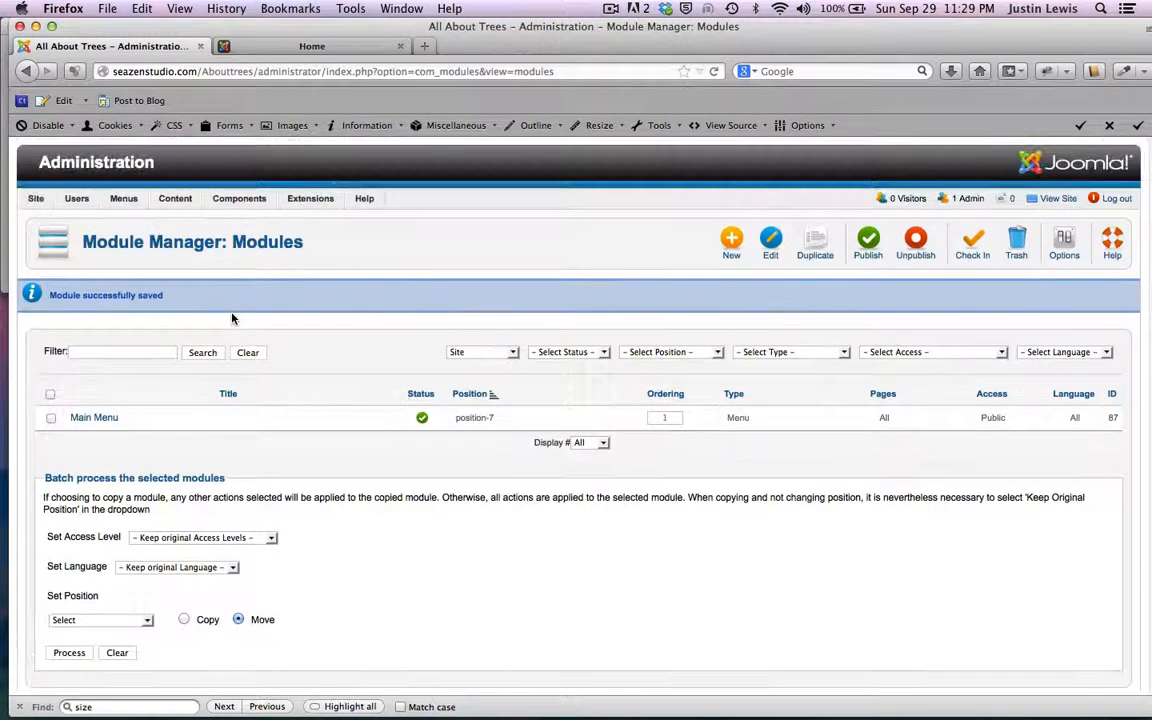
{"action": "left_click", "coordinate": [276, 46]}
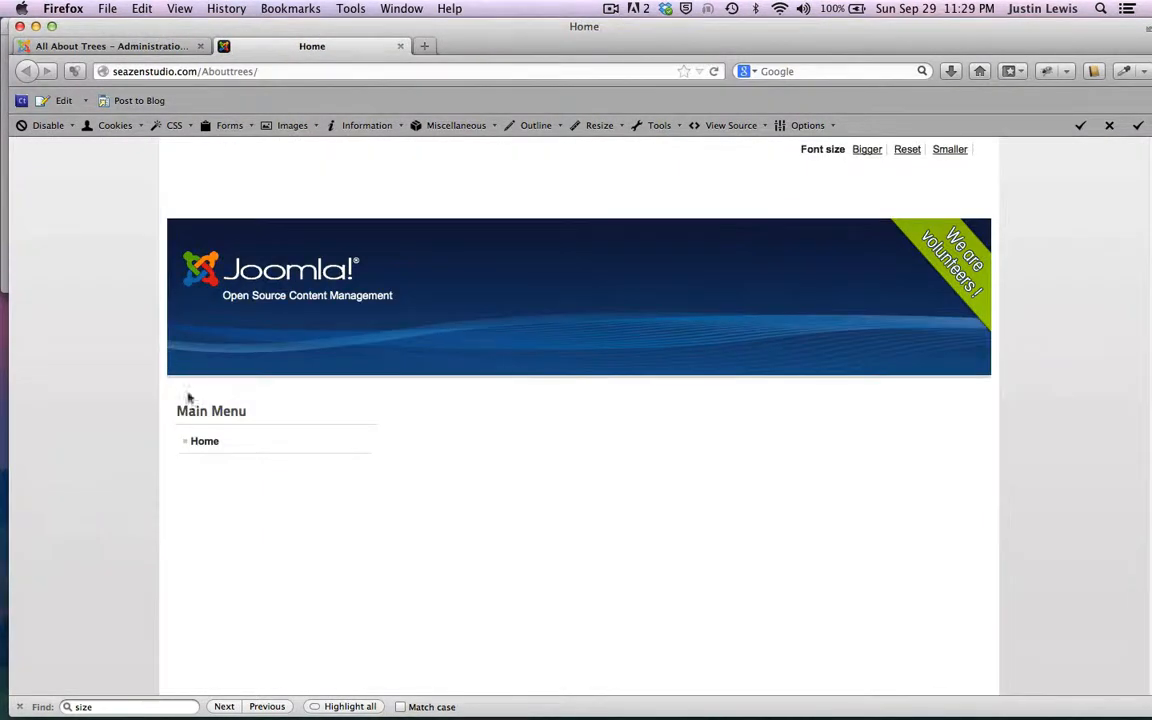
{"action": "left_click_drag", "start_coordinate": [175, 411], "coordinate": [272, 414]}
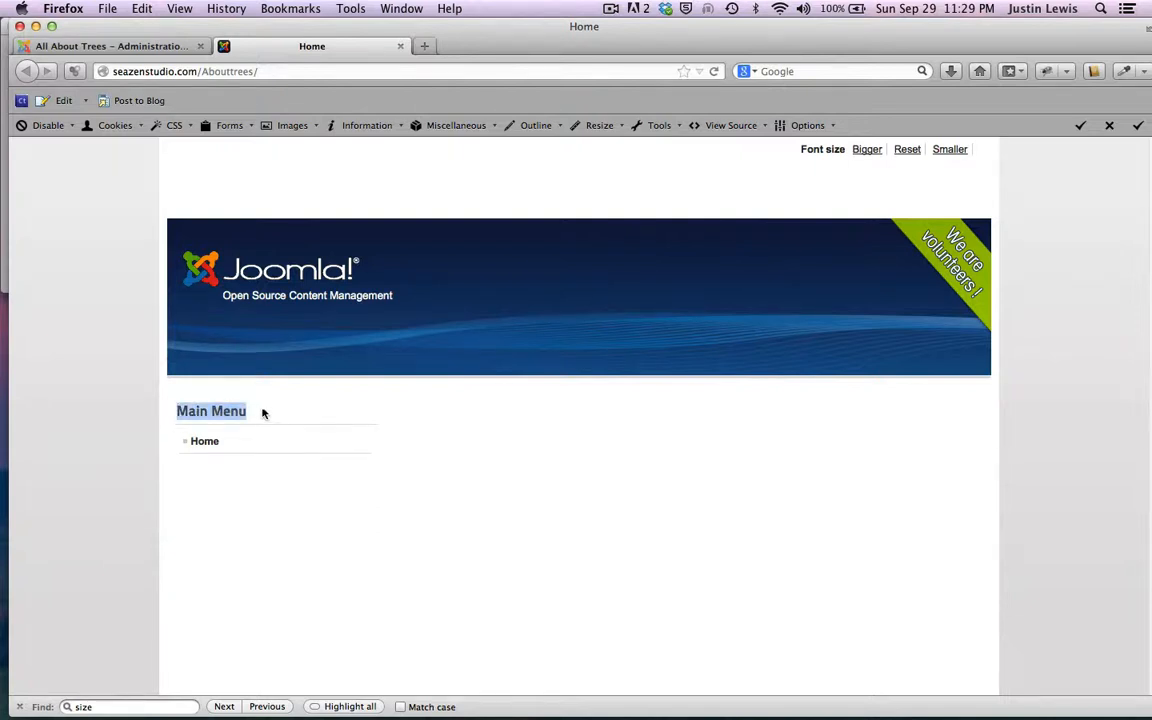
{"action": "left_click", "coordinate": [113, 411]}
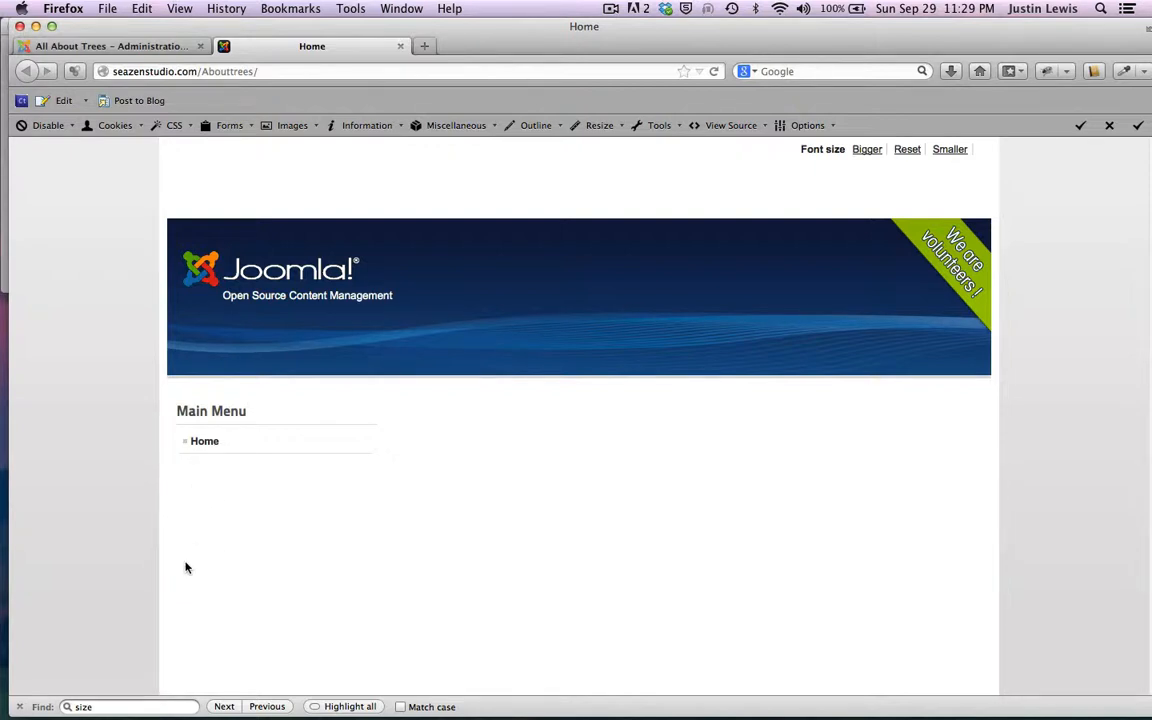
Look over the Main Menu entry and its linked modules in the Menu Manager, and return to the module list
{"action": "left_click", "coordinate": [118, 46]}
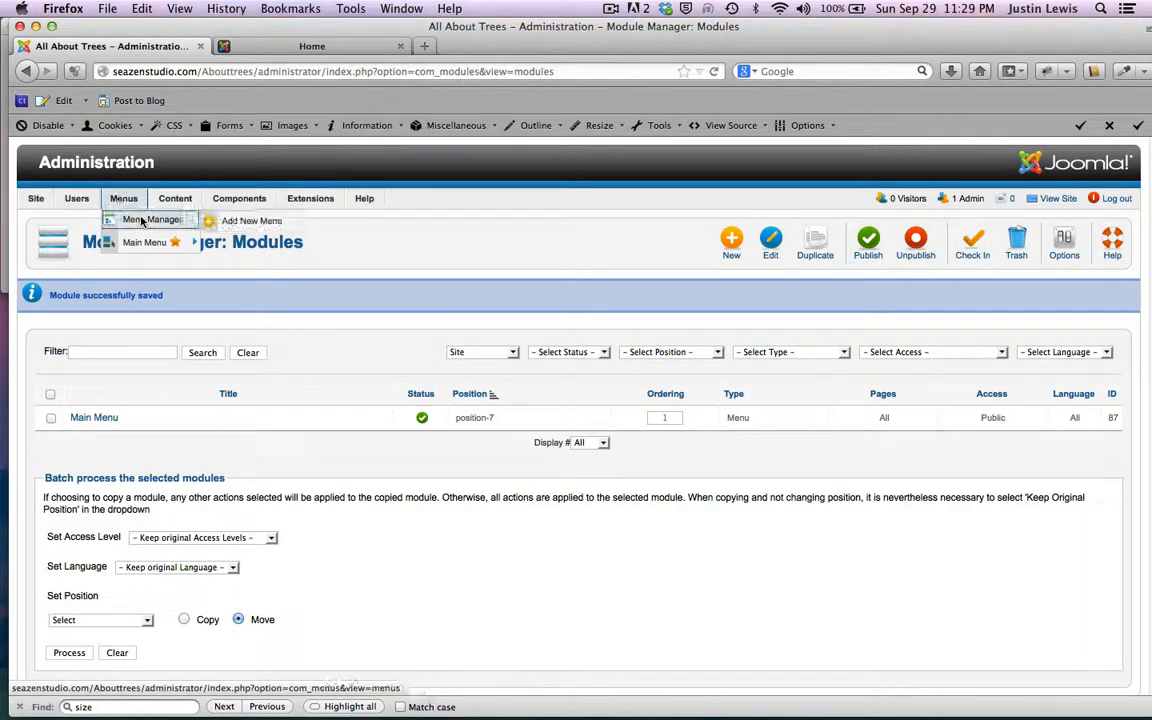
{"action": "left_click", "coordinate": [142, 220]}
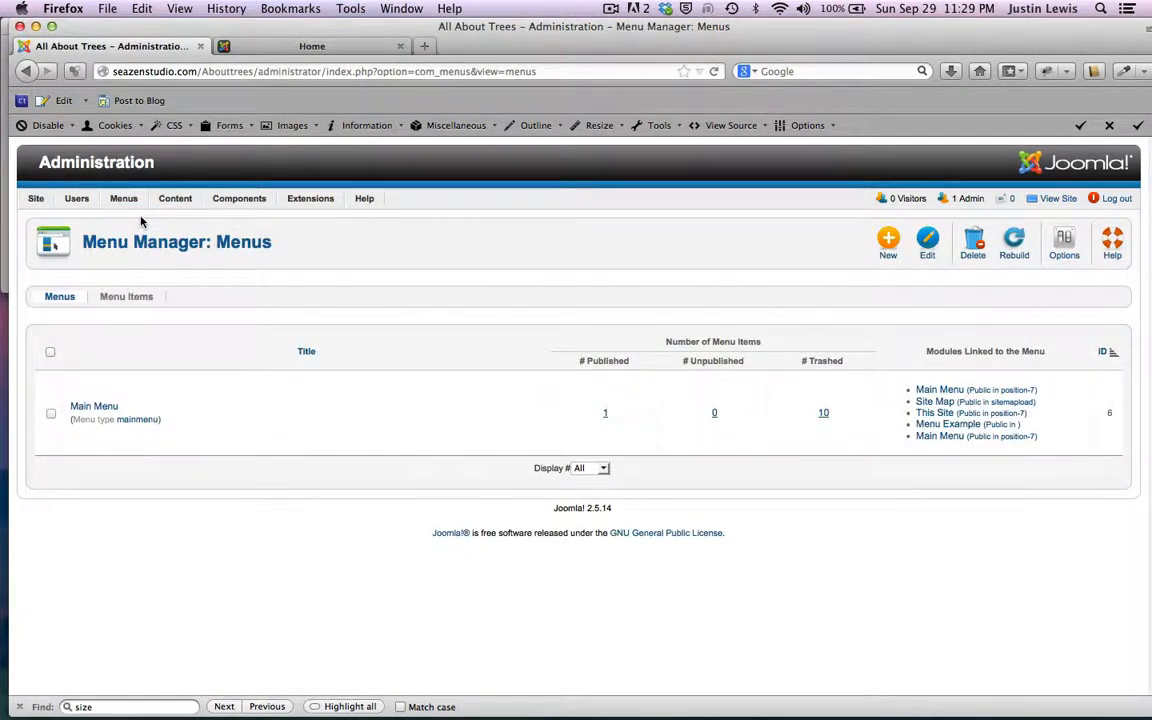
{"action": "left_click", "coordinate": [24, 71]}
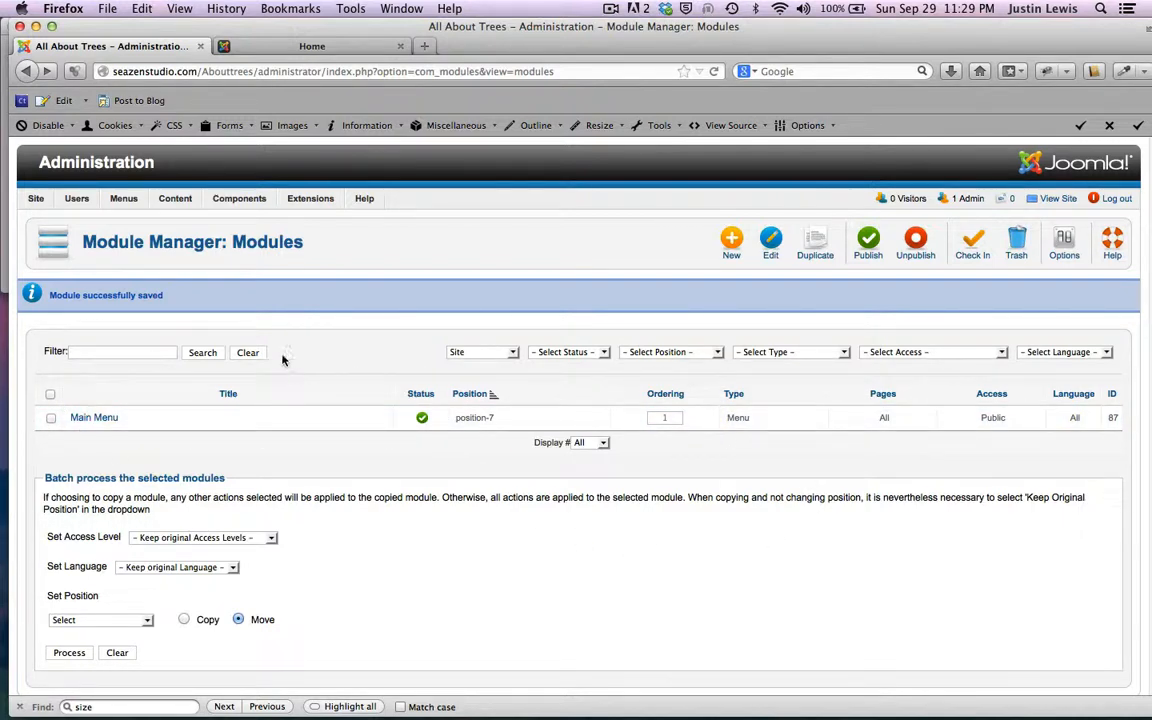
Review the Main Menu module on the front page, and open the Menu Manager in the administration
{"action": "left_click", "coordinate": [318, 45]}
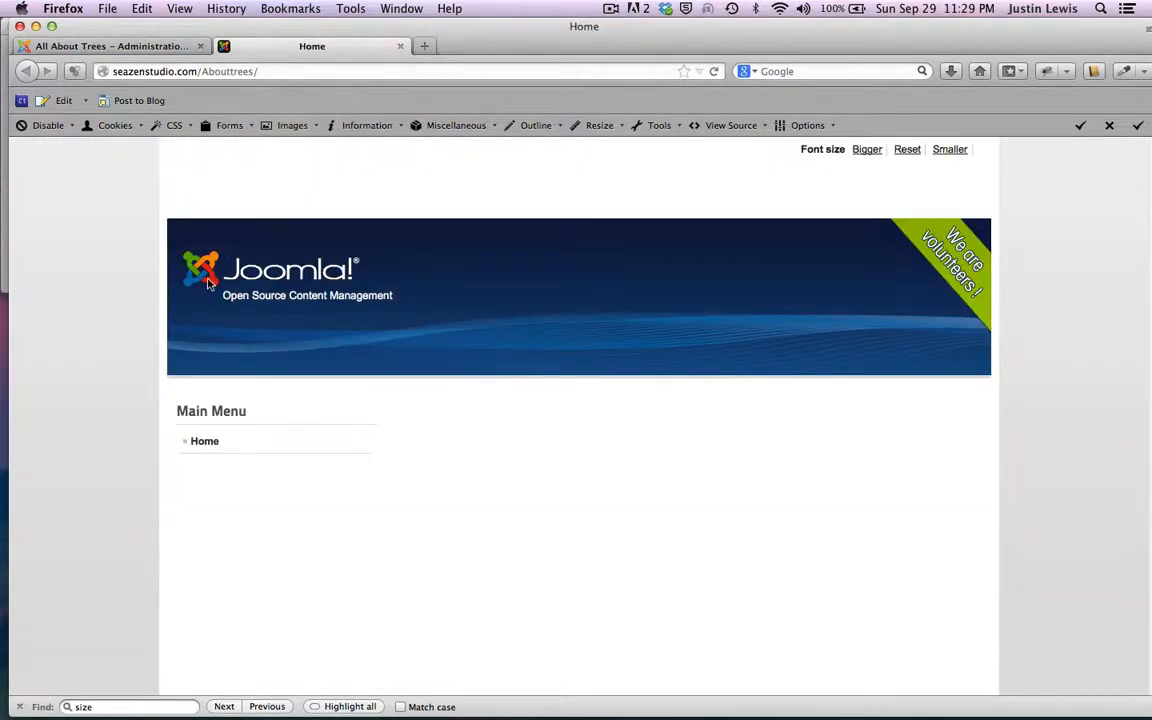
{"action": "left_click", "coordinate": [112, 46]}
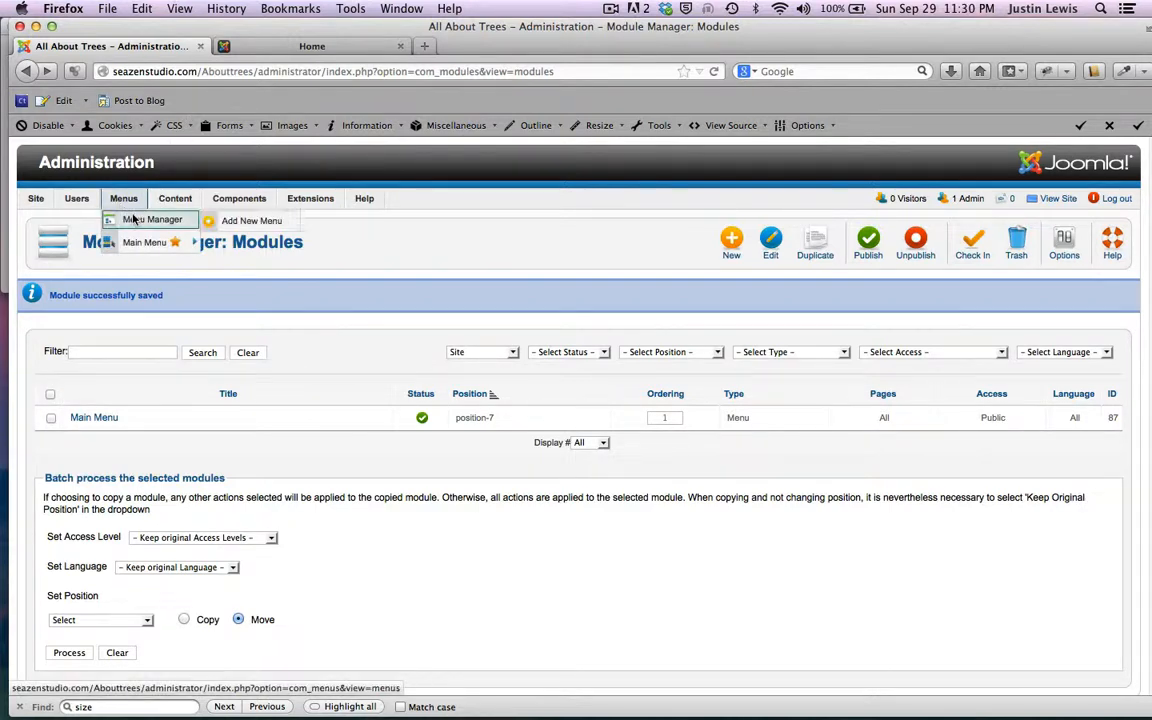
{"action": "mouse_move", "coordinate": [43, 201]}
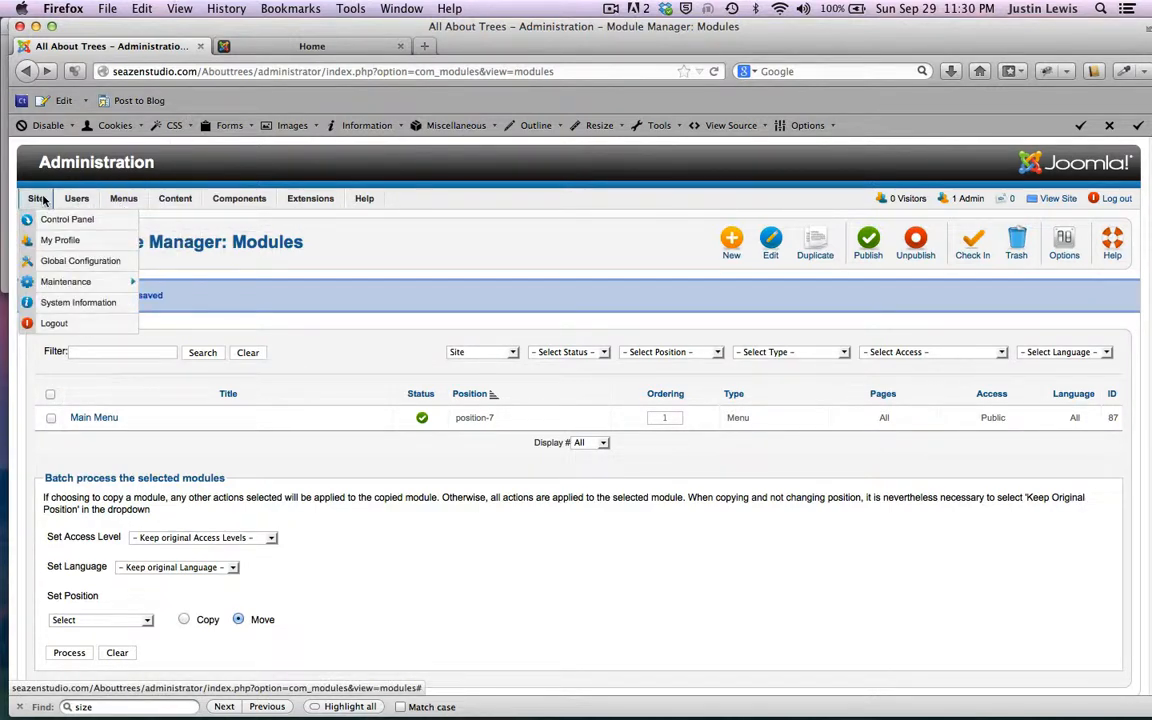
{"action": "mouse_move", "coordinate": [127, 203]}
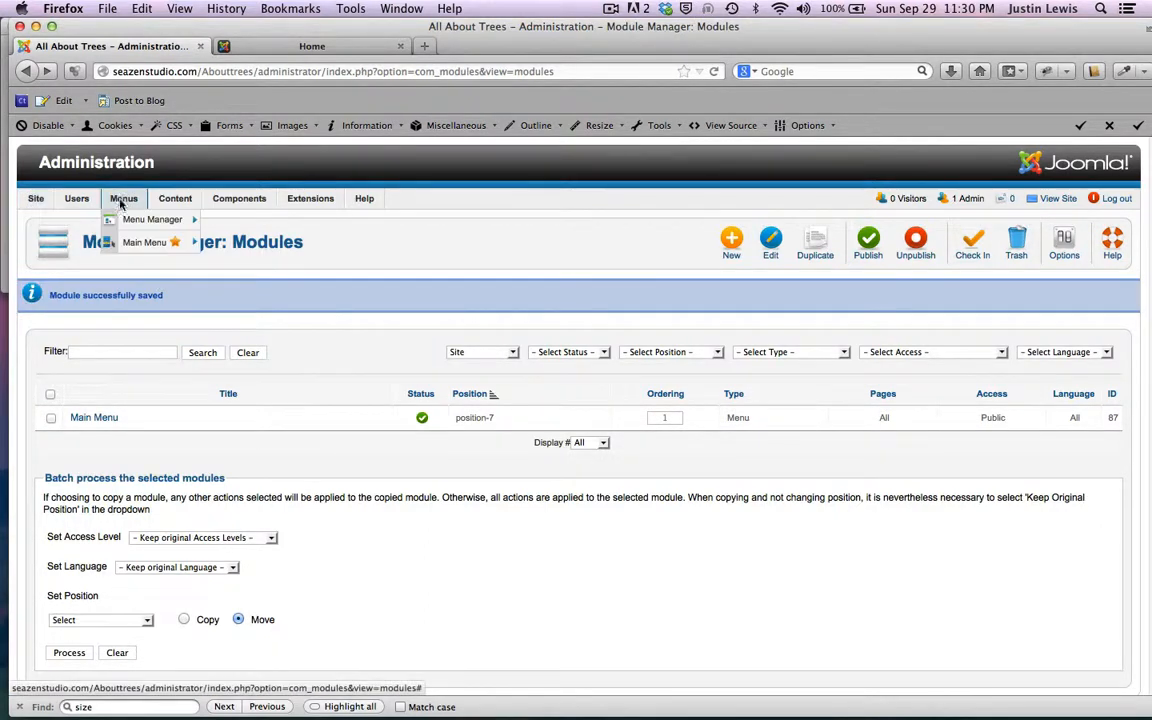
{"action": "left_click", "coordinate": [134, 219]}
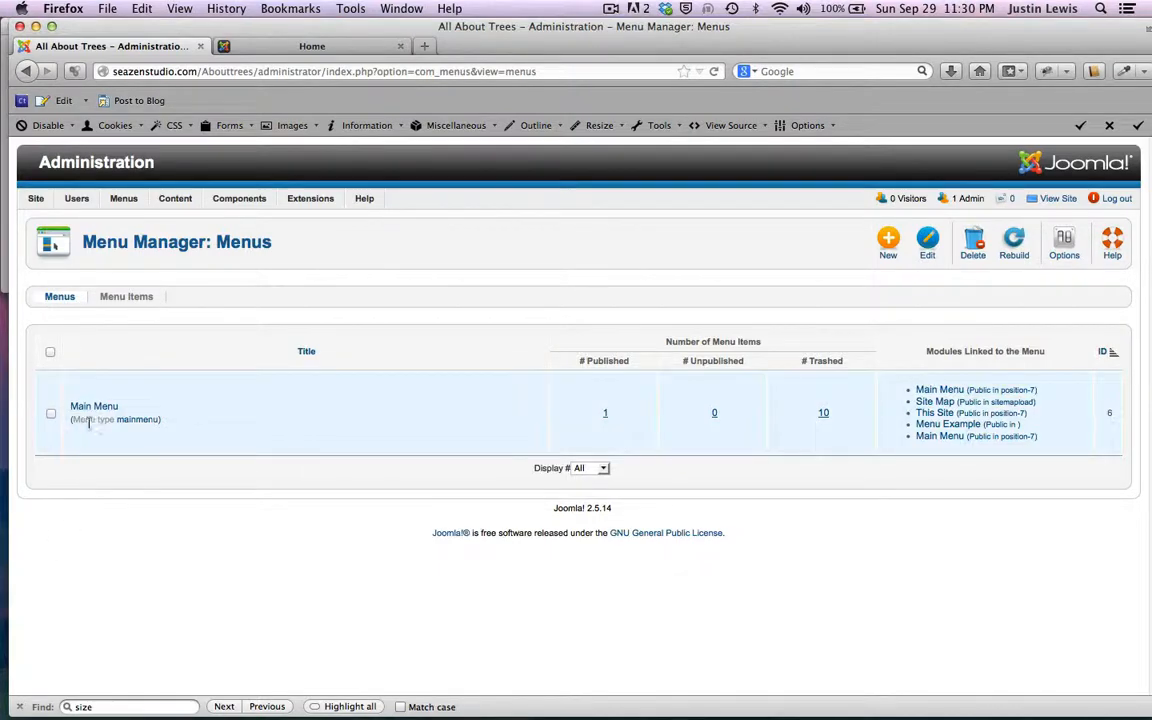
Return to the site's front page and examine its layout from the Main Menu module down to the footer
{"action": "left_click", "coordinate": [313, 47]}
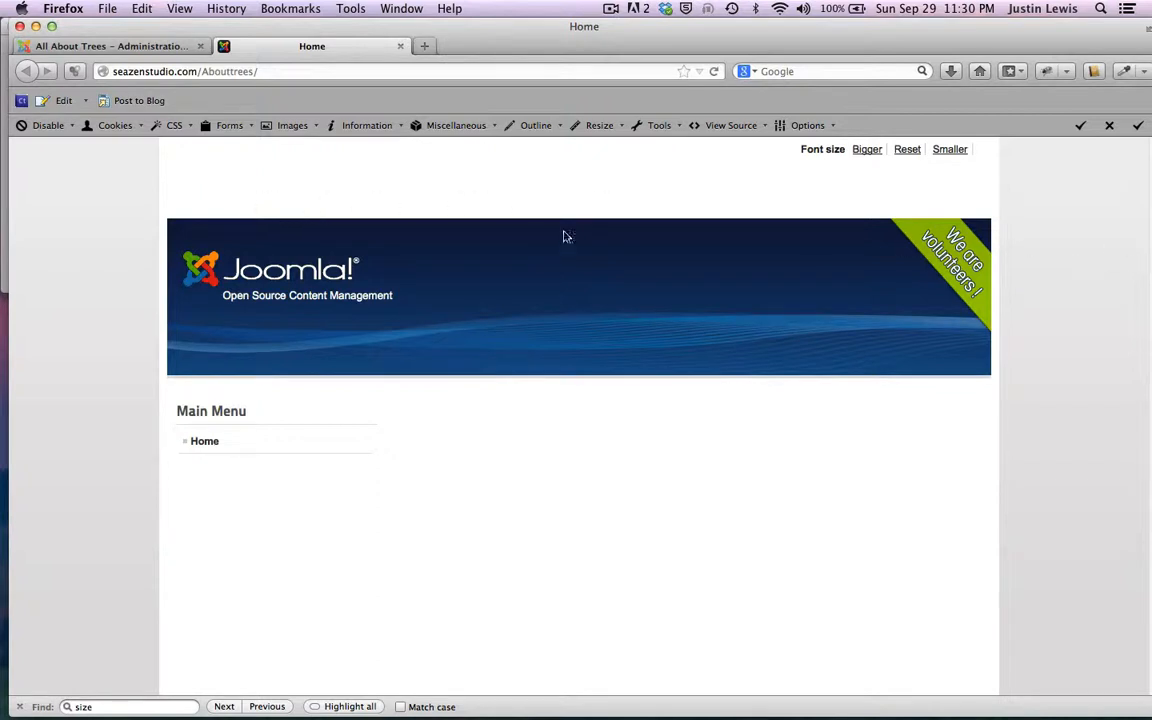
{"action": "scroll", "coordinate": [95, 400], "scroll_direction": "down", "scroll_amount": 3}
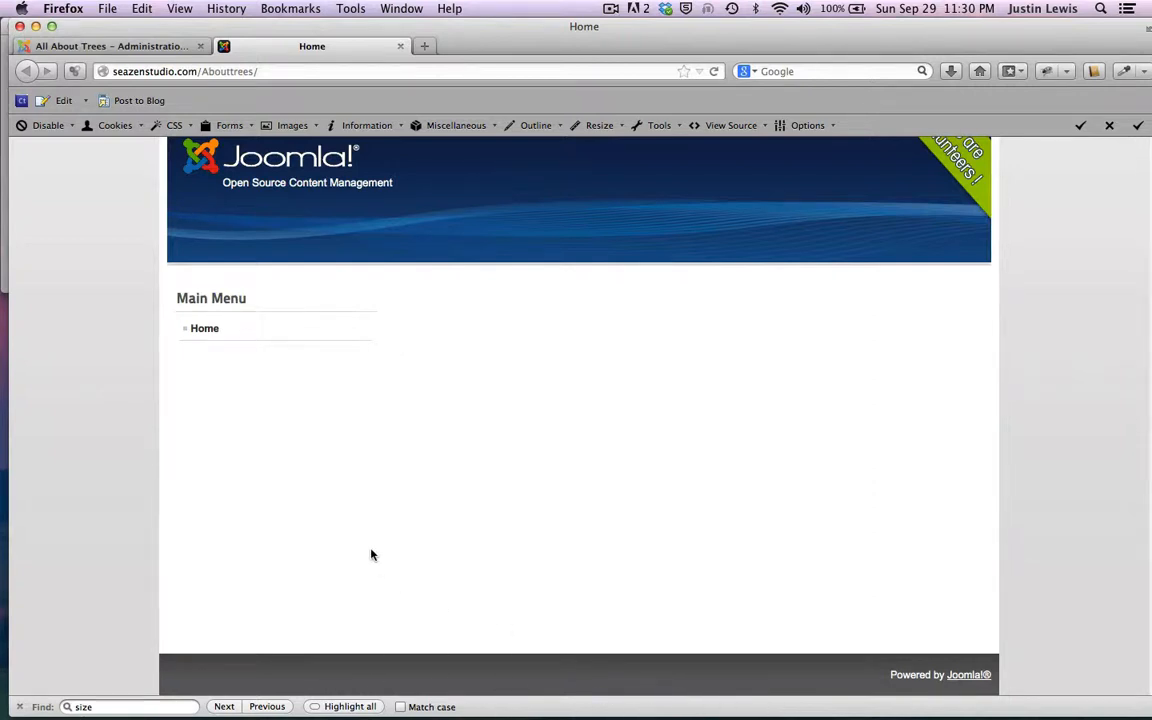
{"action": "scroll", "coordinate": [368, 540], "scroll_direction": "up", "scroll_amount": 2}
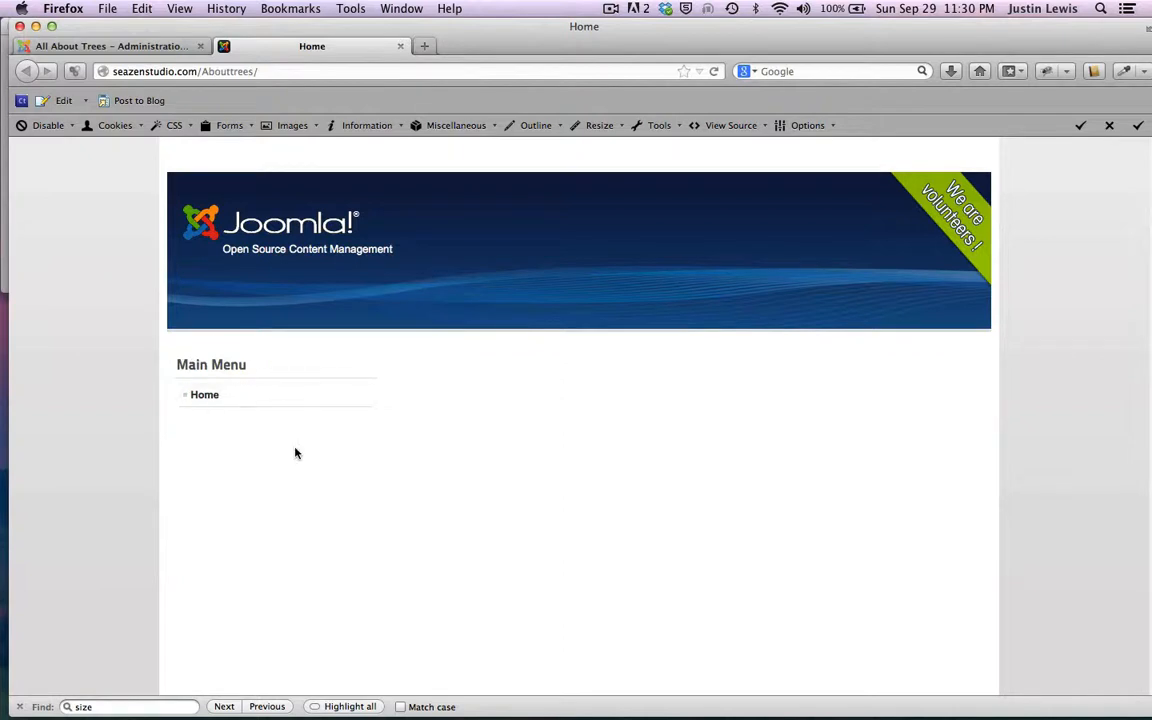
Examine the front page's header banner, Main Menu module, empty content area and footer
{"action": "scroll", "coordinate": [288, 393], "scroll_direction": "up", "scroll_amount": 1}
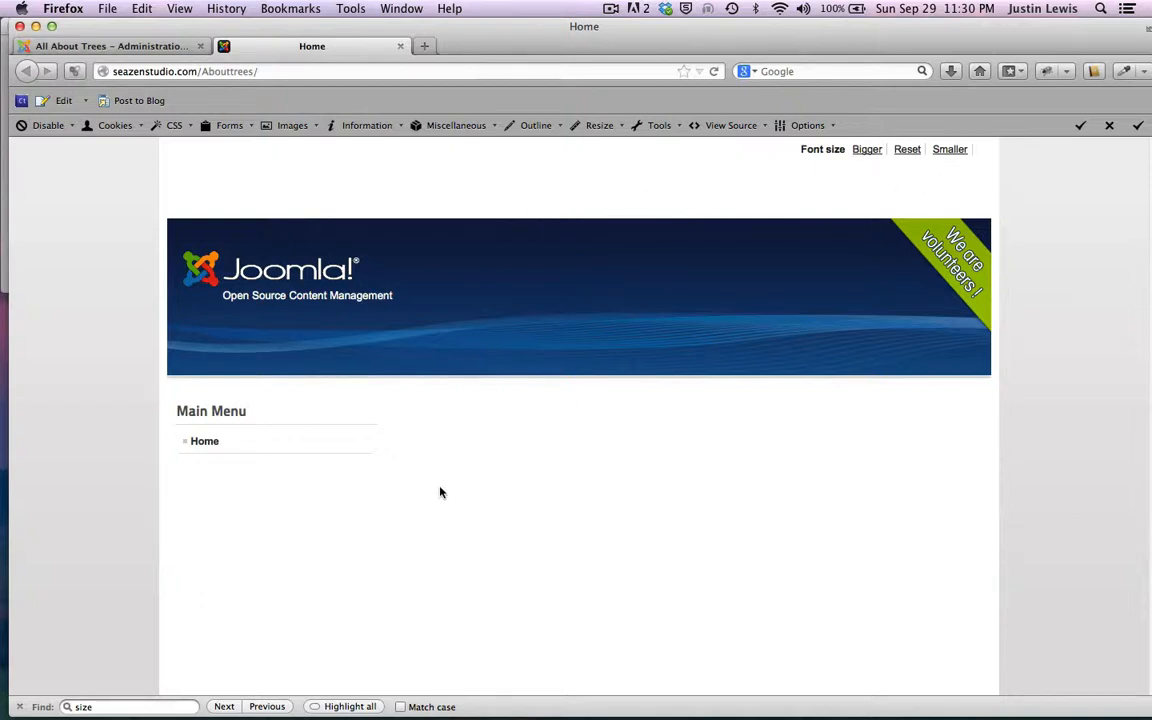
{"action": "scroll", "coordinate": [440, 492], "scroll_direction": "down", "scroll_amount": 1}
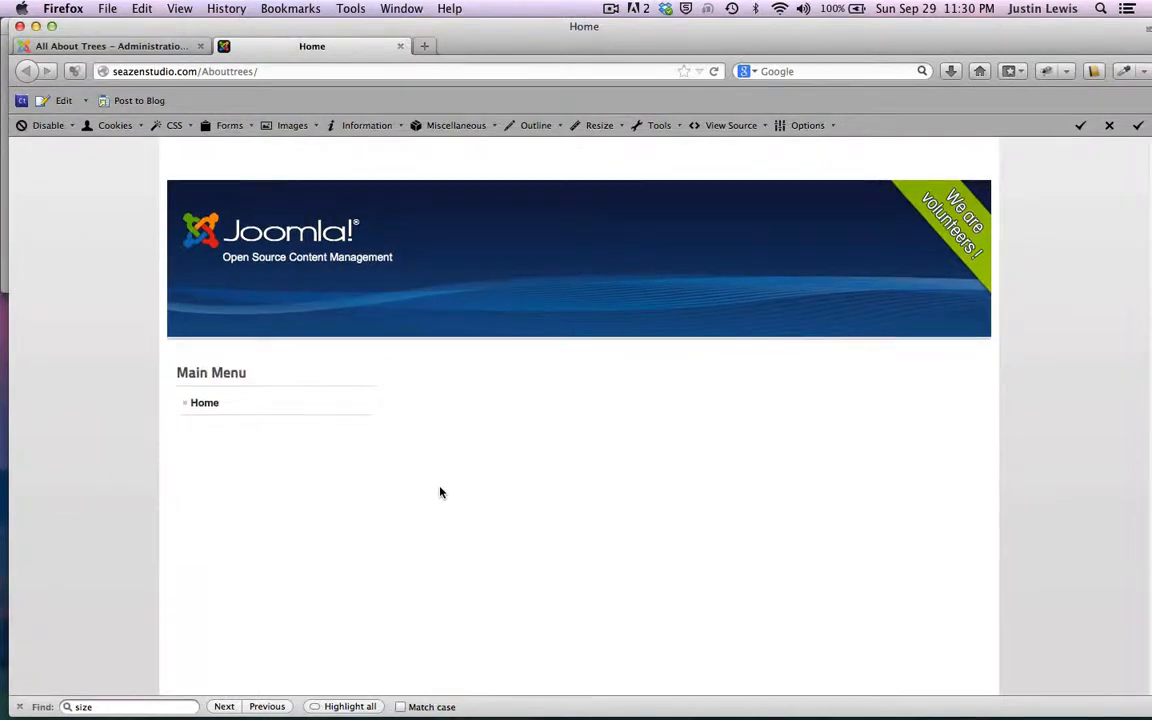
{"action": "scroll", "coordinate": [440, 492], "scroll_direction": "up", "scroll_amount": 1}
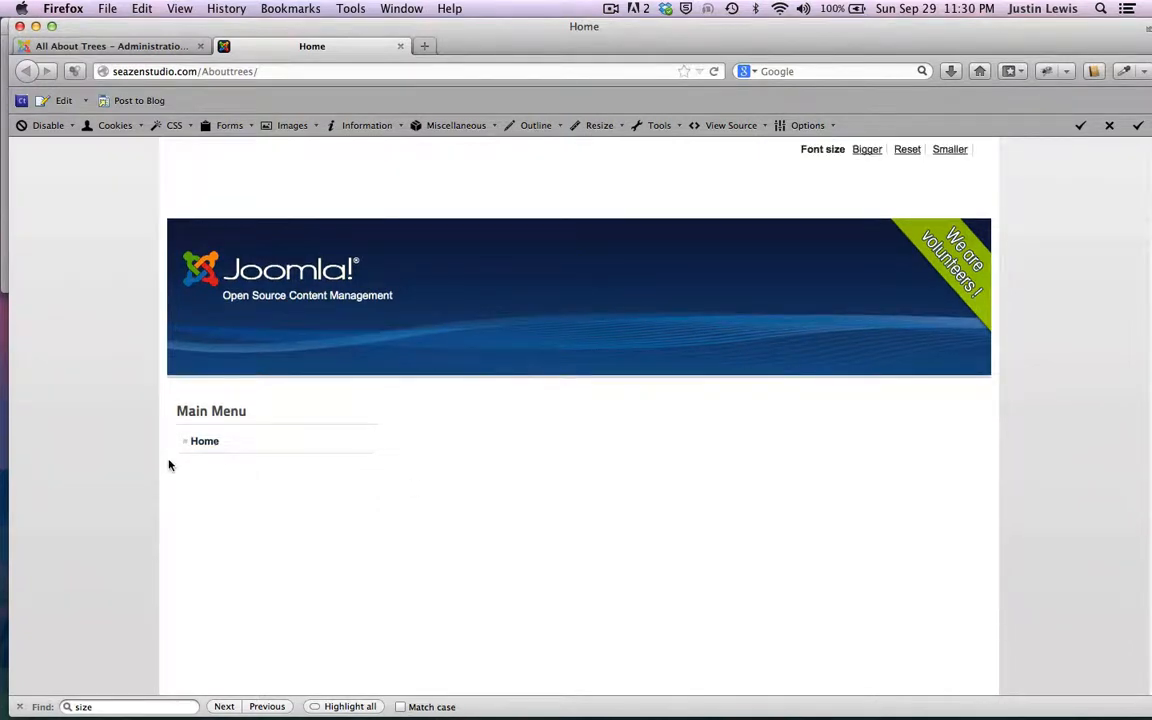
{"action": "scroll", "coordinate": [169, 465], "scroll_direction": "down", "scroll_amount": 3}
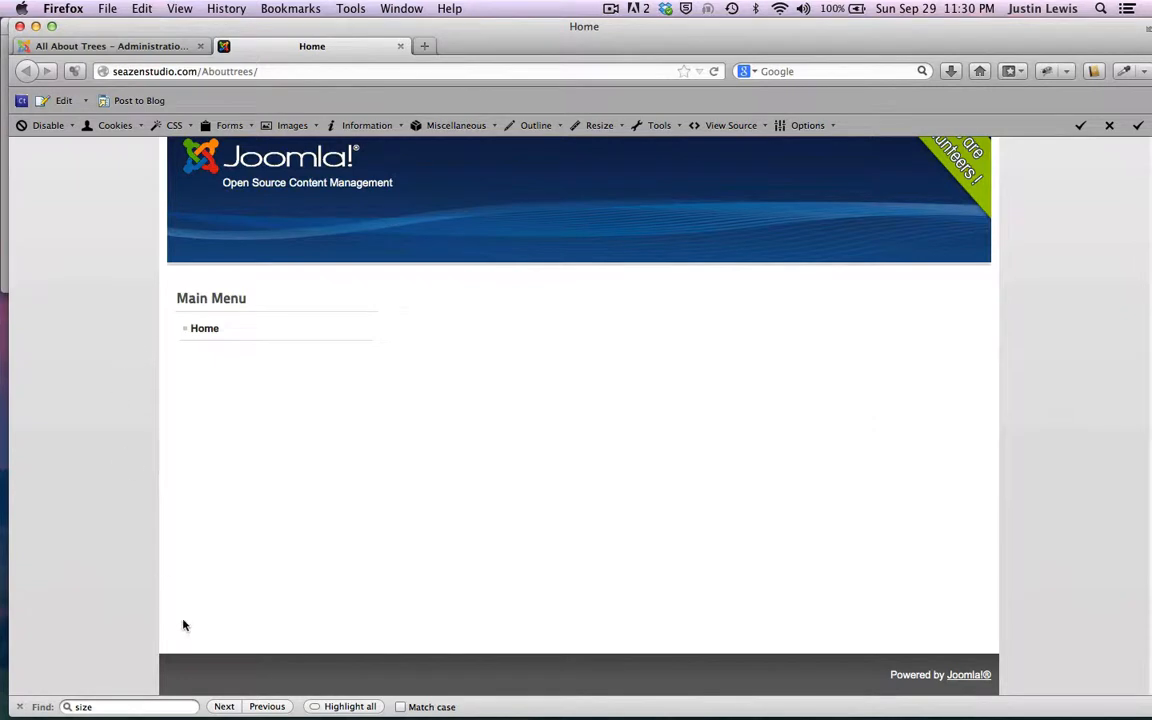
{"action": "scroll", "coordinate": [100, 421], "scroll_direction": "up", "scroll_amount": 3}
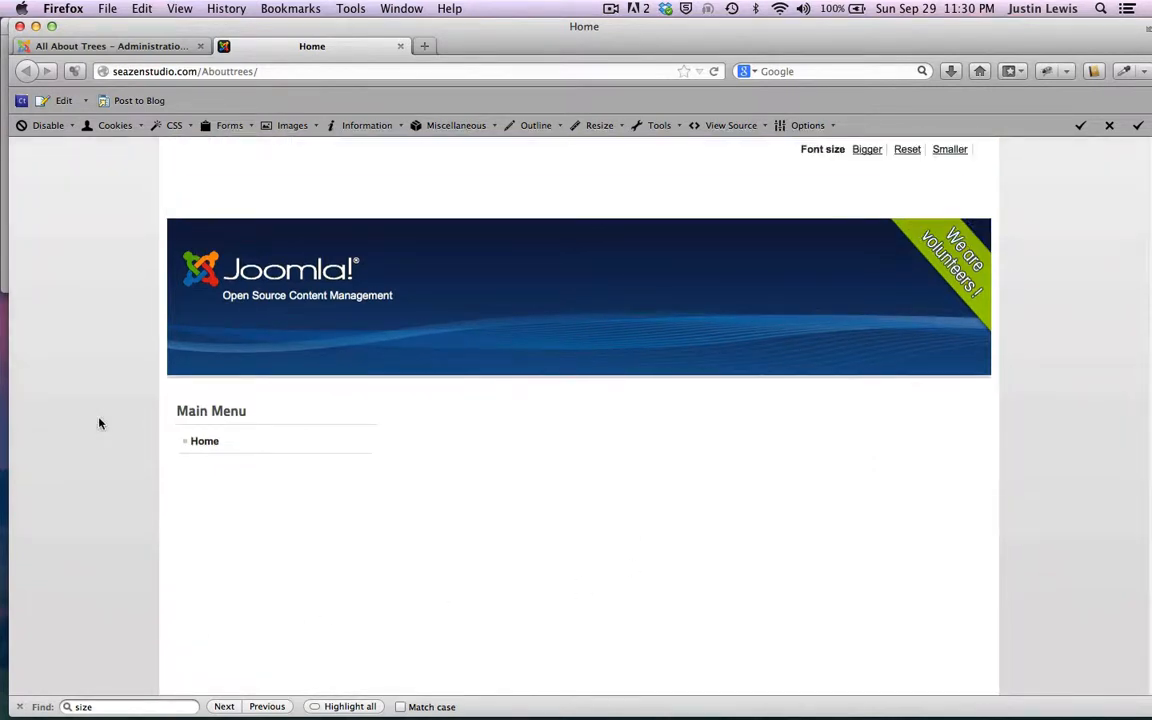
{"action": "scroll", "coordinate": [99, 423], "scroll_direction": "down", "scroll_amount": 3}
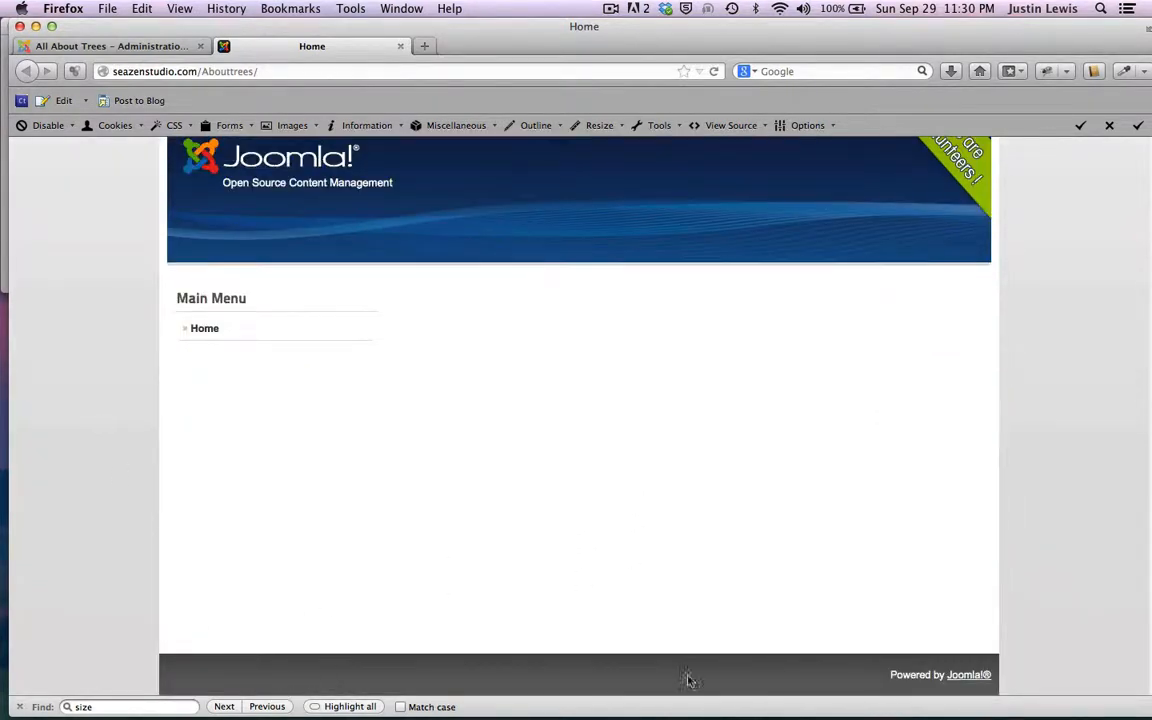
{"action": "scroll", "coordinate": [30, 429], "scroll_direction": "up", "scroll_amount": 3}
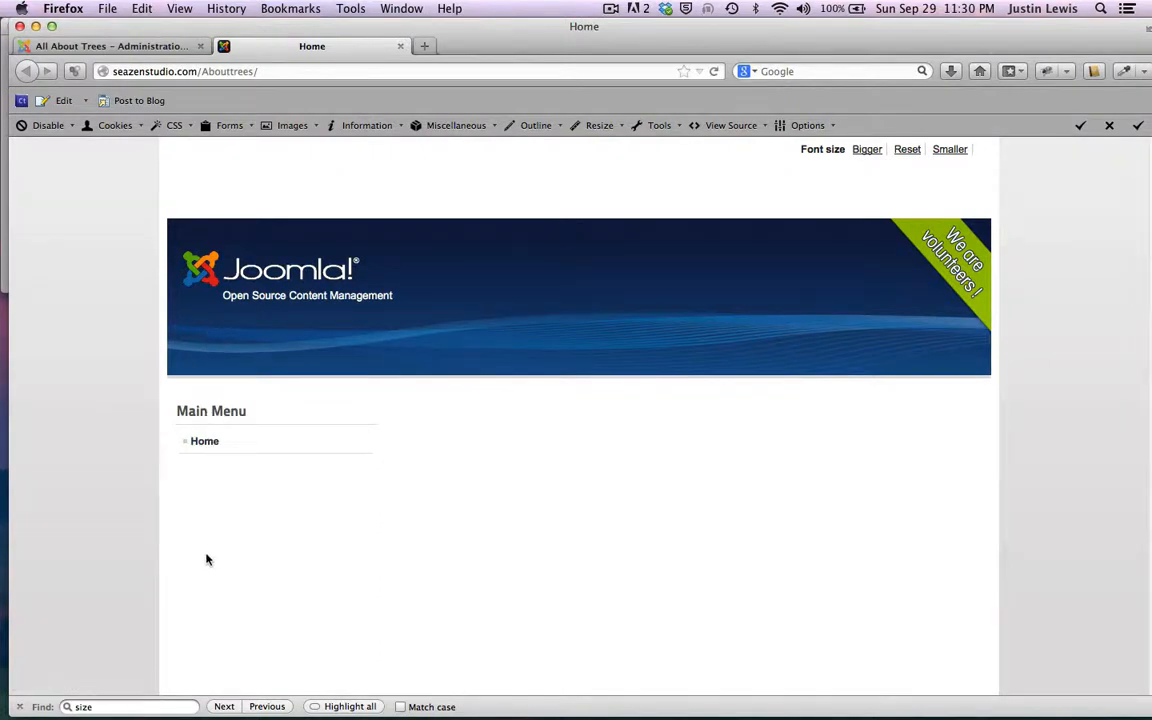
Open the Main Menu's items in the administration, compare them with the front page, and start a new menu item
{"action": "left_click", "coordinate": [115, 46]}
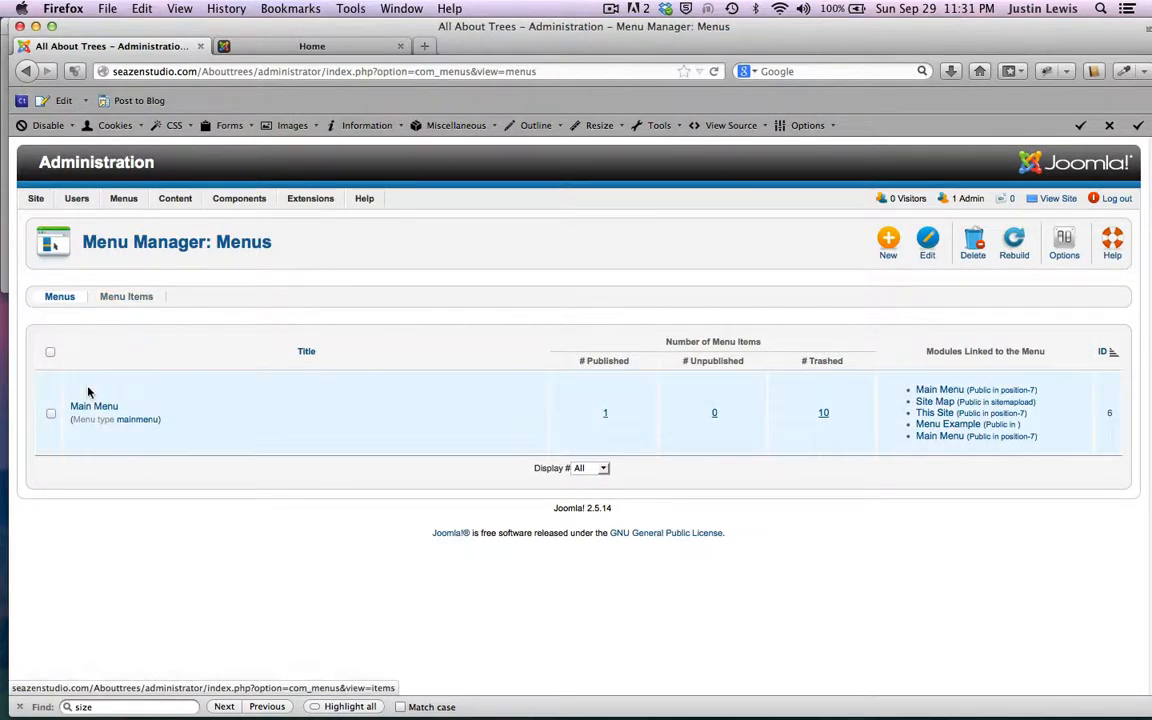
{"action": "left_click", "coordinate": [92, 408]}
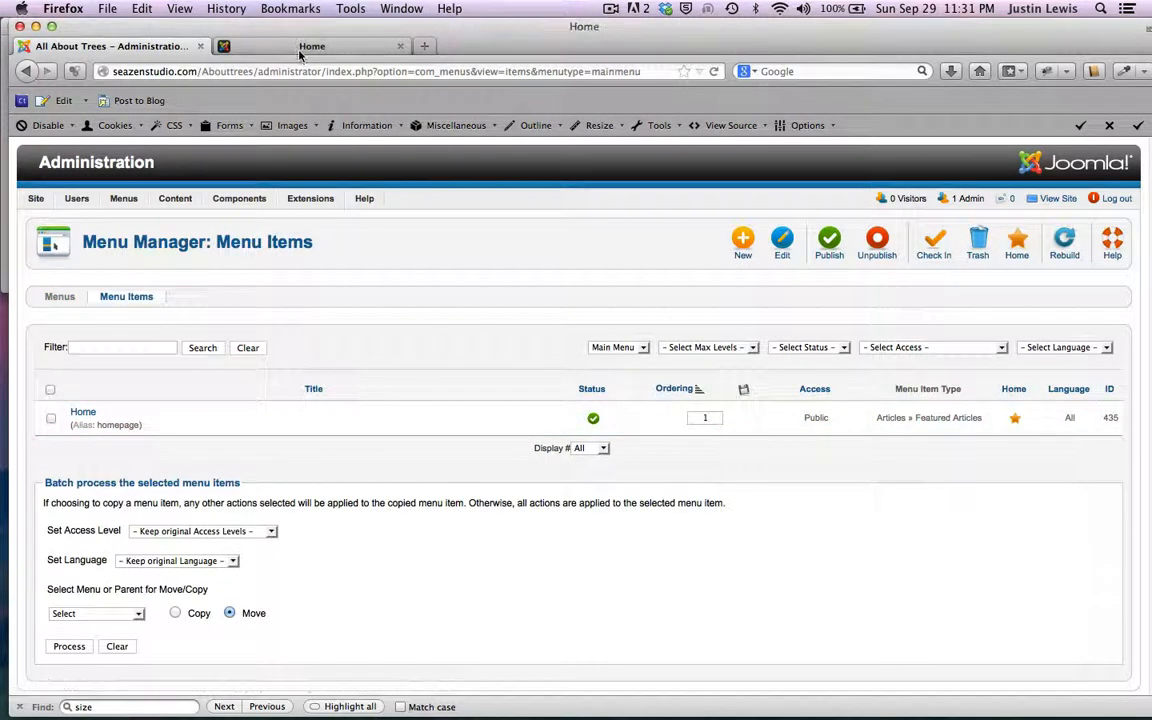
{"action": "left_click", "coordinate": [268, 45]}
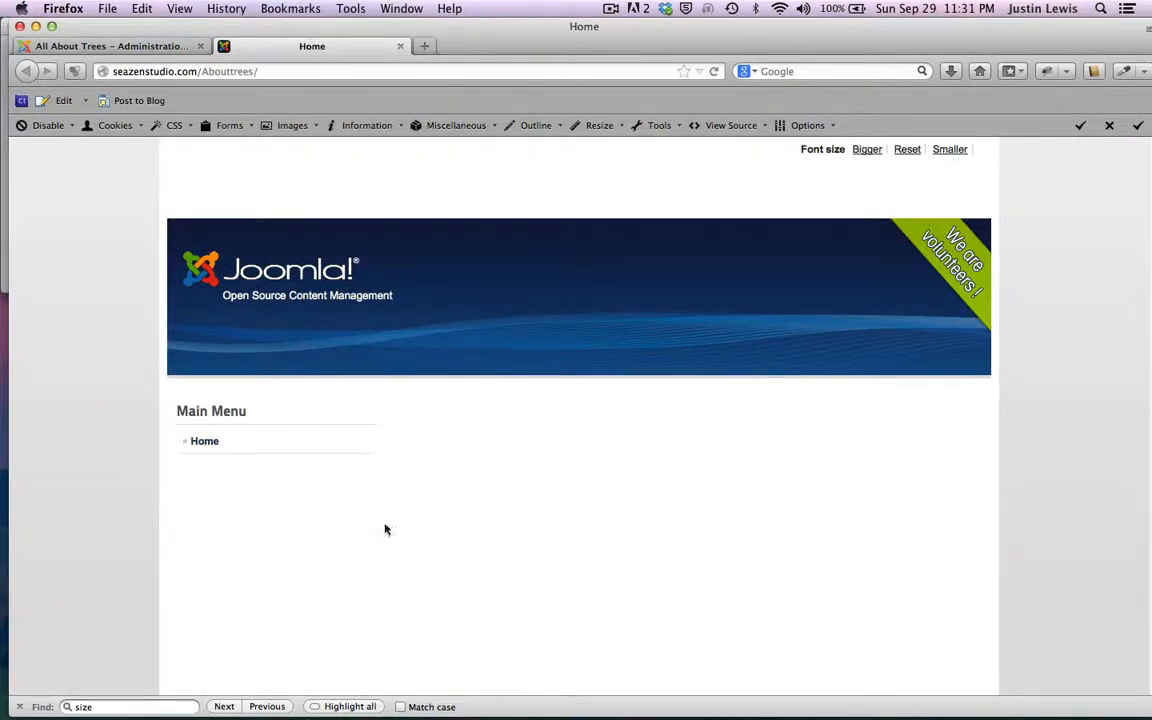
{"action": "left_click", "coordinate": [134, 46]}
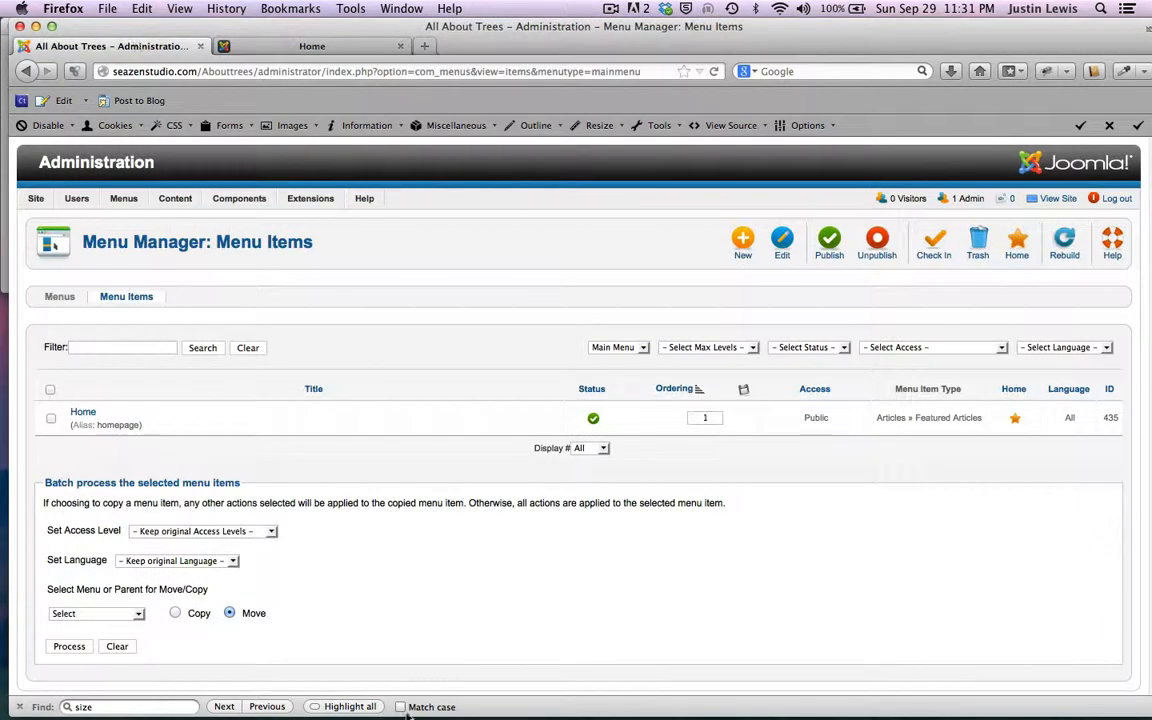
{"action": "left_click", "coordinate": [742, 242]}
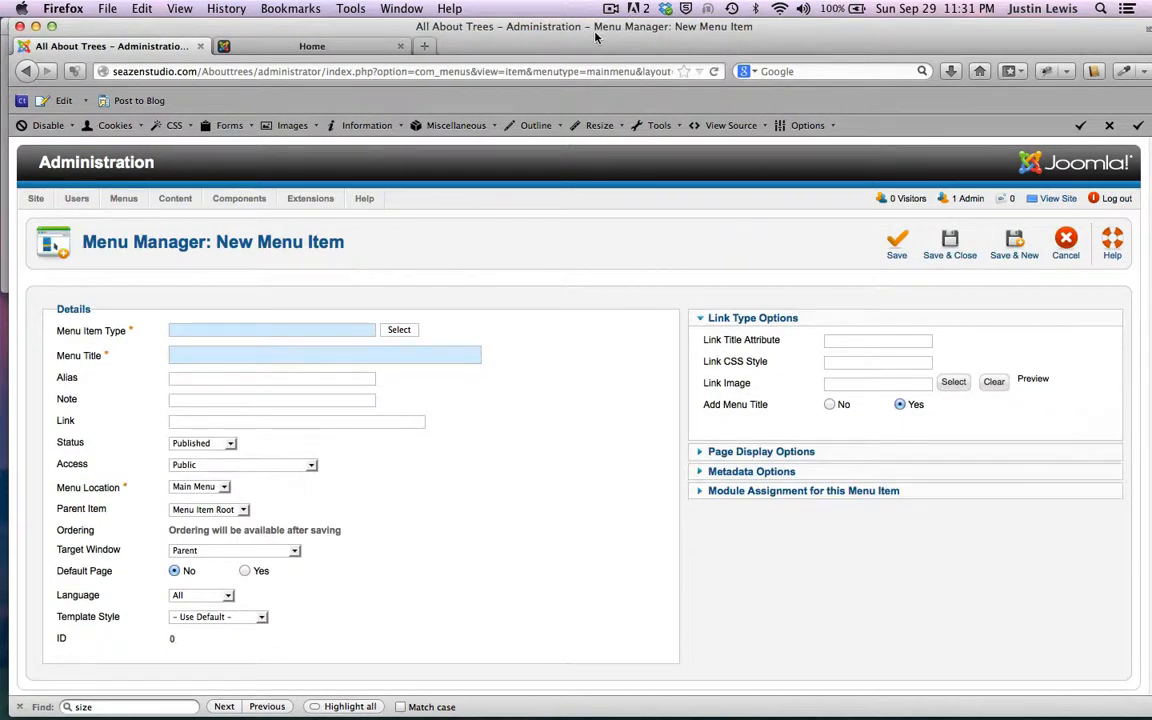
Switch to Tree Site Content.rtf in TextEdit to check the planned categories and articles, and return to the new menu item form in Firefox
{"action": "left_click_drag", "start_coordinate": [595, 37], "coordinate": [615, 158]}
{"action": "left_click", "coordinate": [505, 37]}
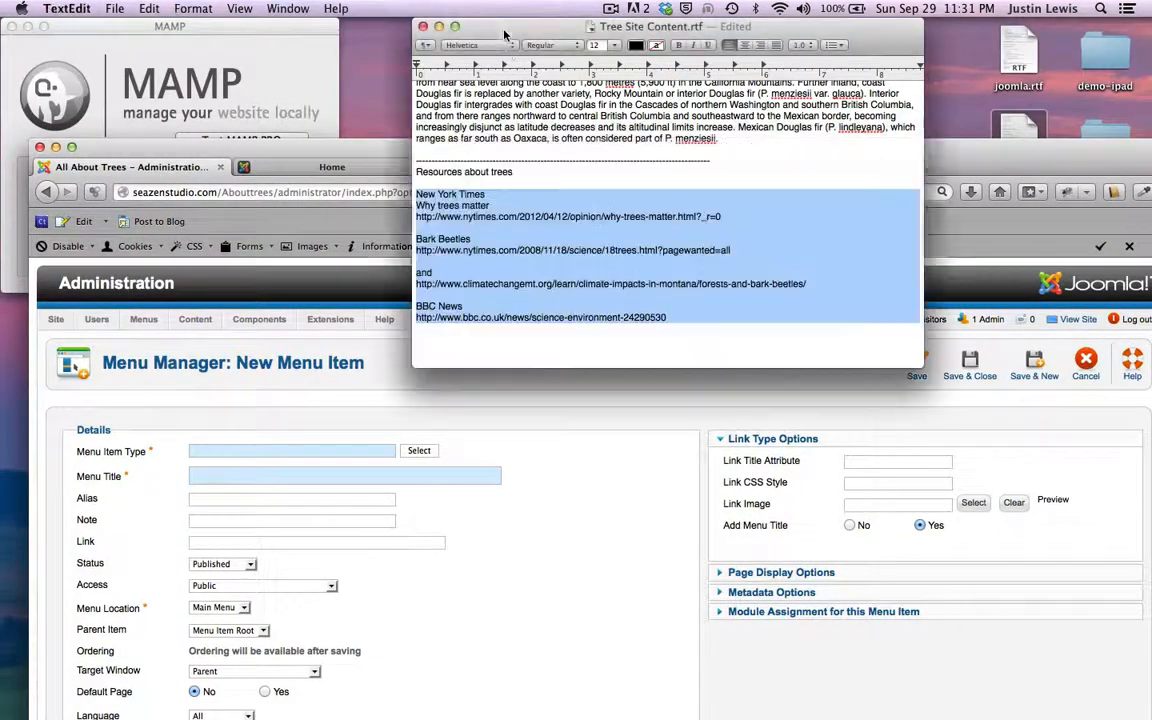
{"action": "scroll", "coordinate": [521, 167], "scroll_direction": "up", "scroll_amount": 10}
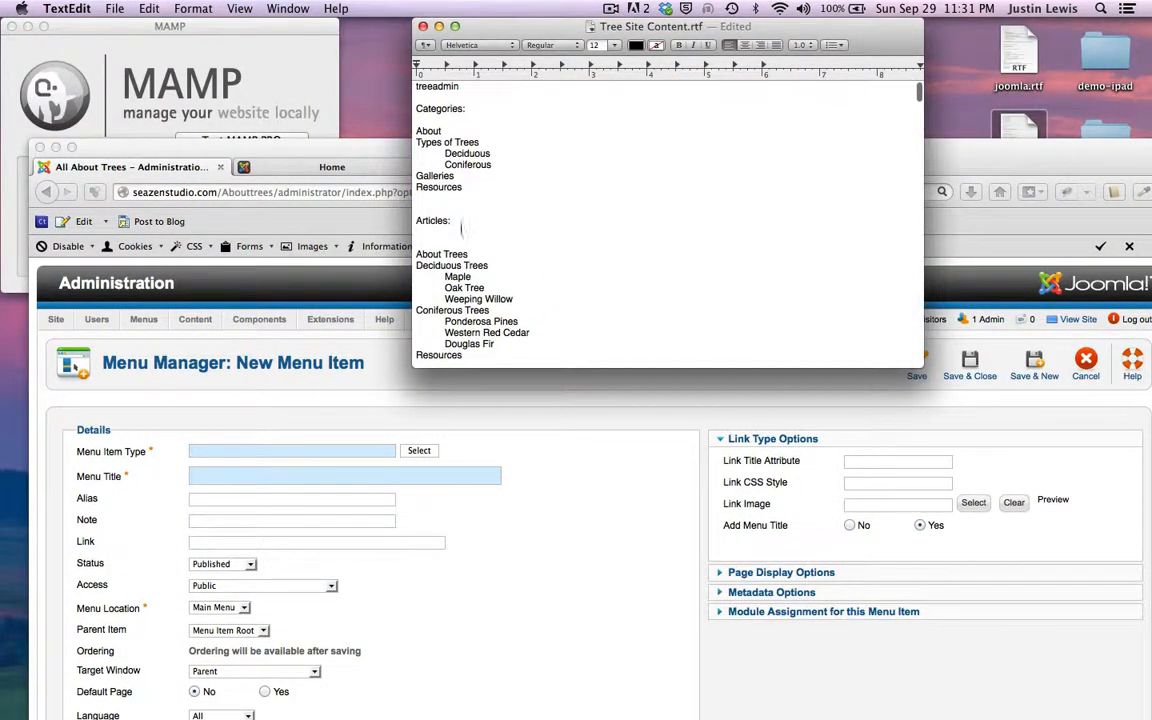
{"action": "scroll", "coordinate": [462, 228], "scroll_direction": "down", "scroll_amount": 5}
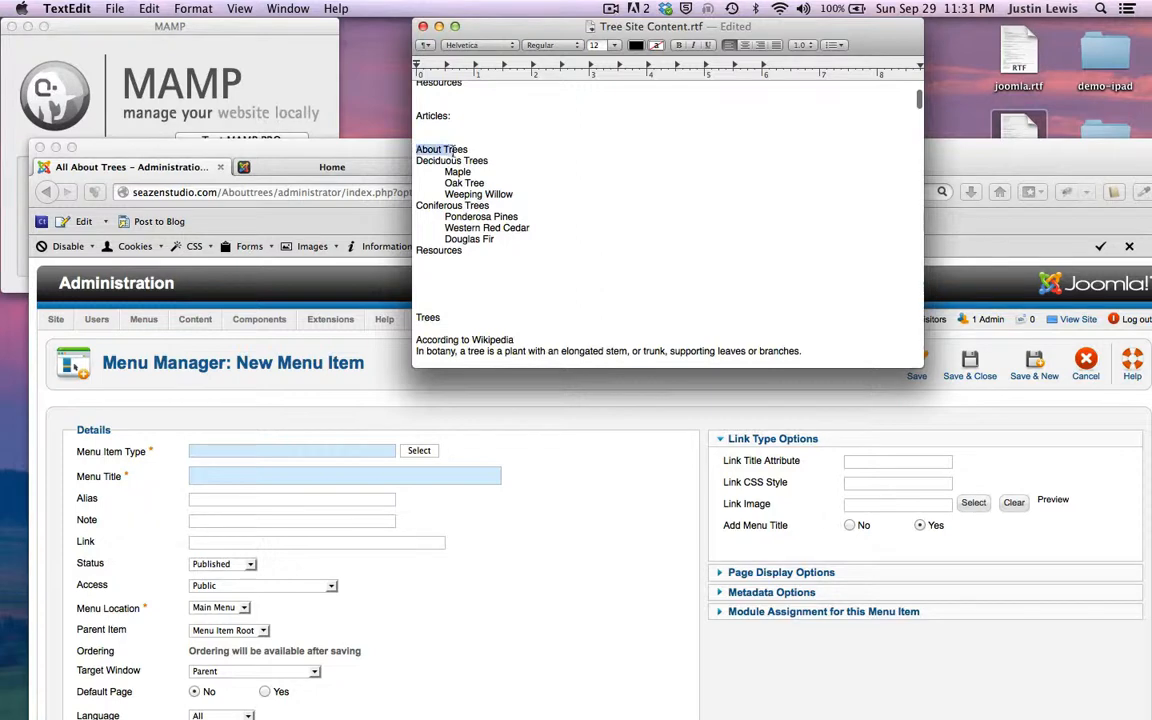
{"action": "triple_click", "coordinate": [418, 149]}
{"action": "left_click", "coordinate": [335, 149]}
{"action": "left_click_drag", "start_coordinate": [335, 149], "coordinate": [345, 41]}
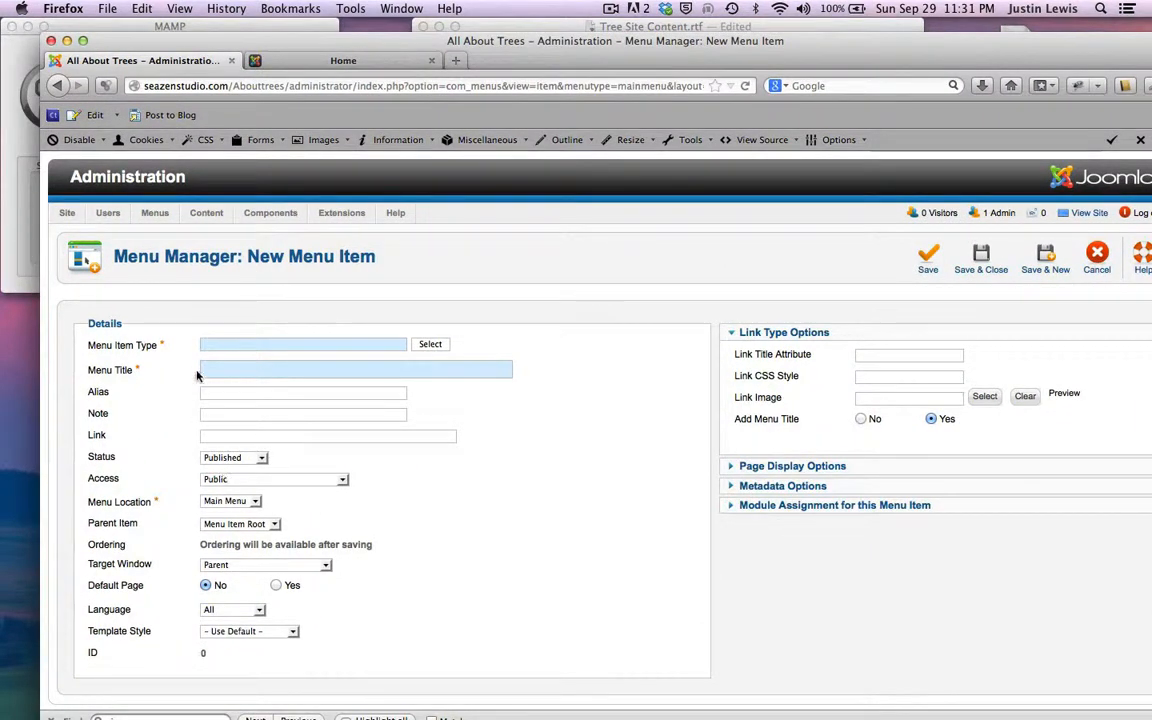
{"action": "left_click", "coordinate": [228, 368]}
{"action": "type", "text": "About"}
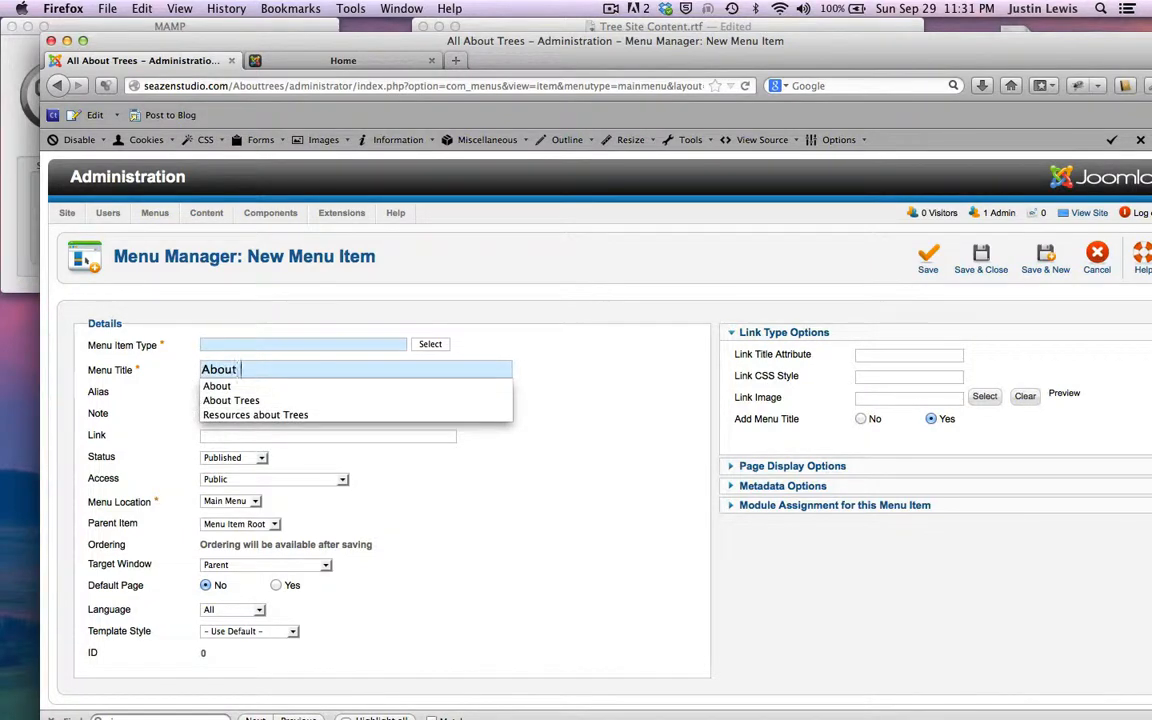
{"action": "key", "text": "BackSpace"}
{"action": "key", "text": "BackSpace"}
{"action": "key", "text": "BackSpace"}
{"action": "key", "text": "BackSpace"}
{"action": "key", "text": "BackSpace"}
{"action": "key", "text": "BackSpace"}
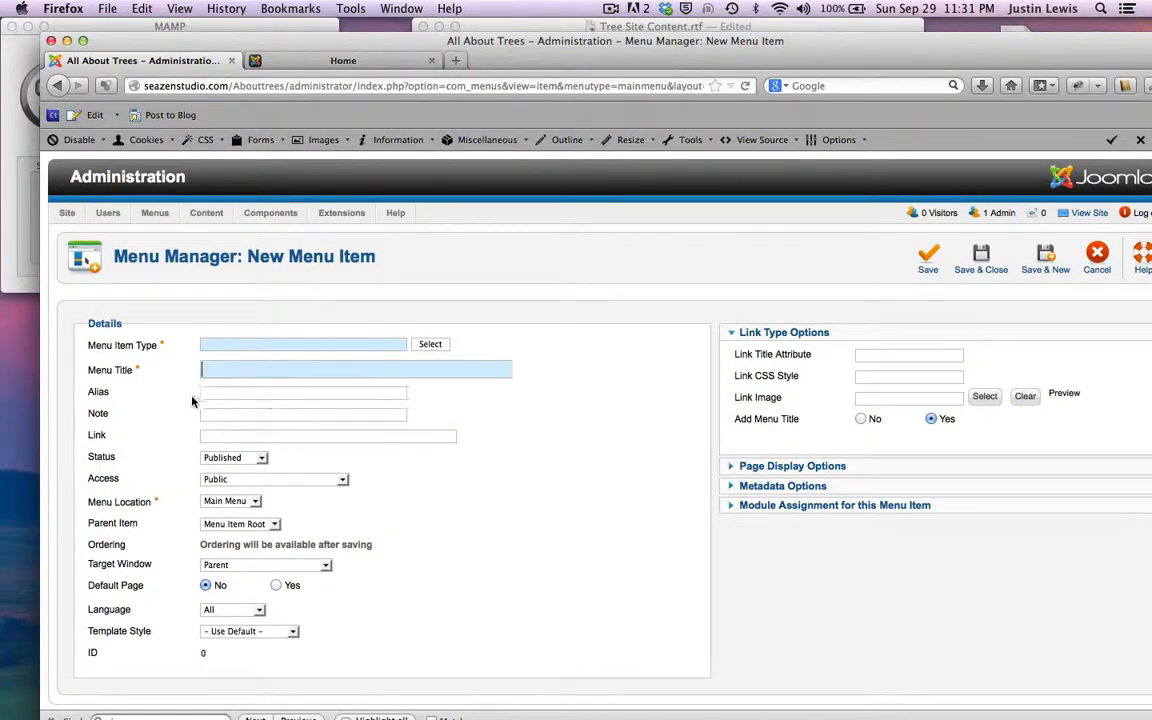
{"action": "left_click", "coordinate": [403, 270]}
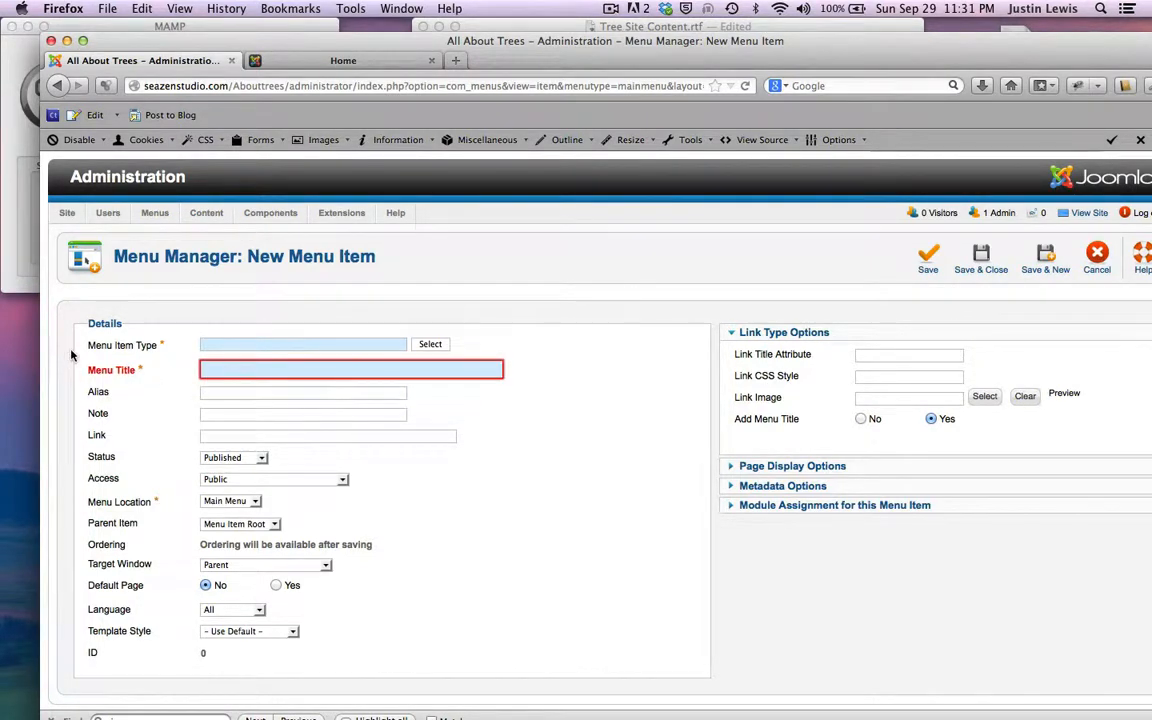
Review the available menu item types and set the new menu item's type to Single Article
{"action": "left_click", "coordinate": [431, 344]}
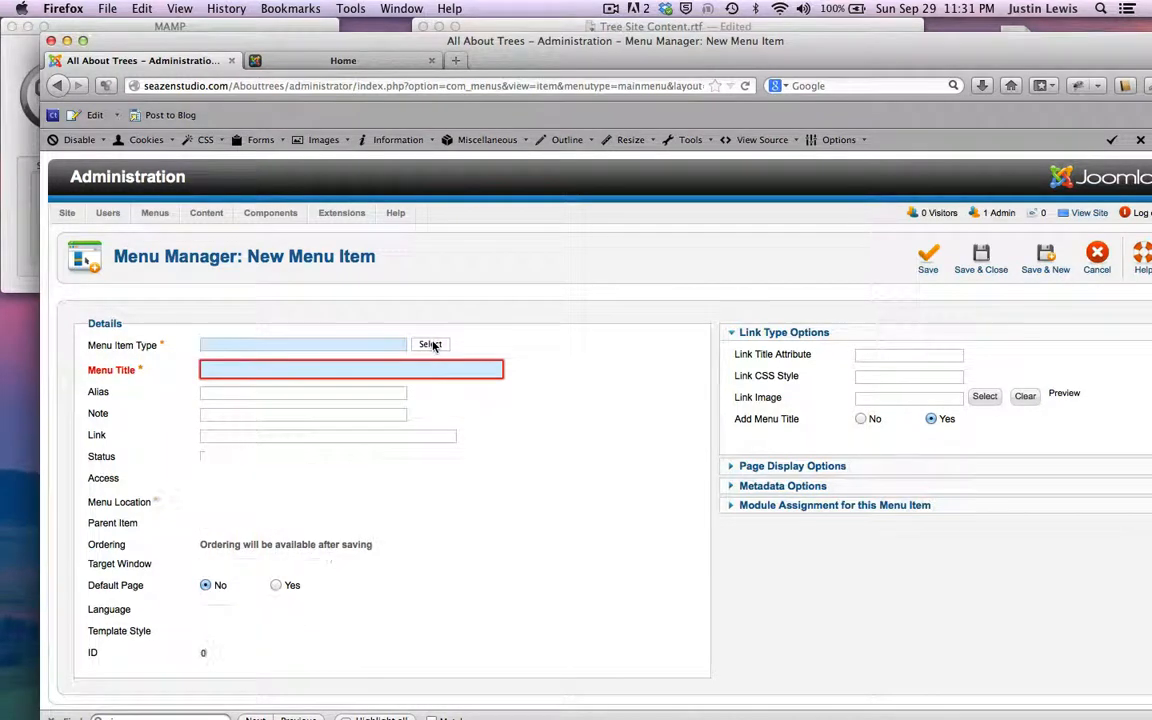
{"action": "left_click_drag", "start_coordinate": [525, 42], "coordinate": [490, 14]}
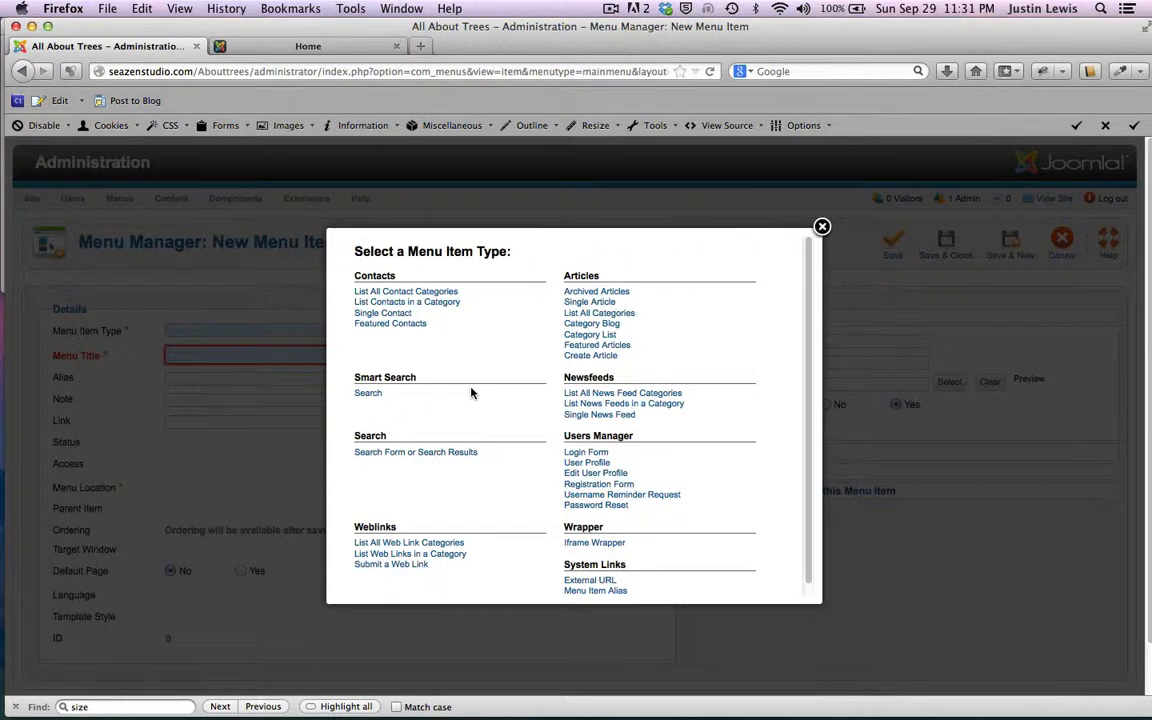
{"action": "scroll", "coordinate": [471, 392], "scroll_direction": "down", "scroll_amount": 1}
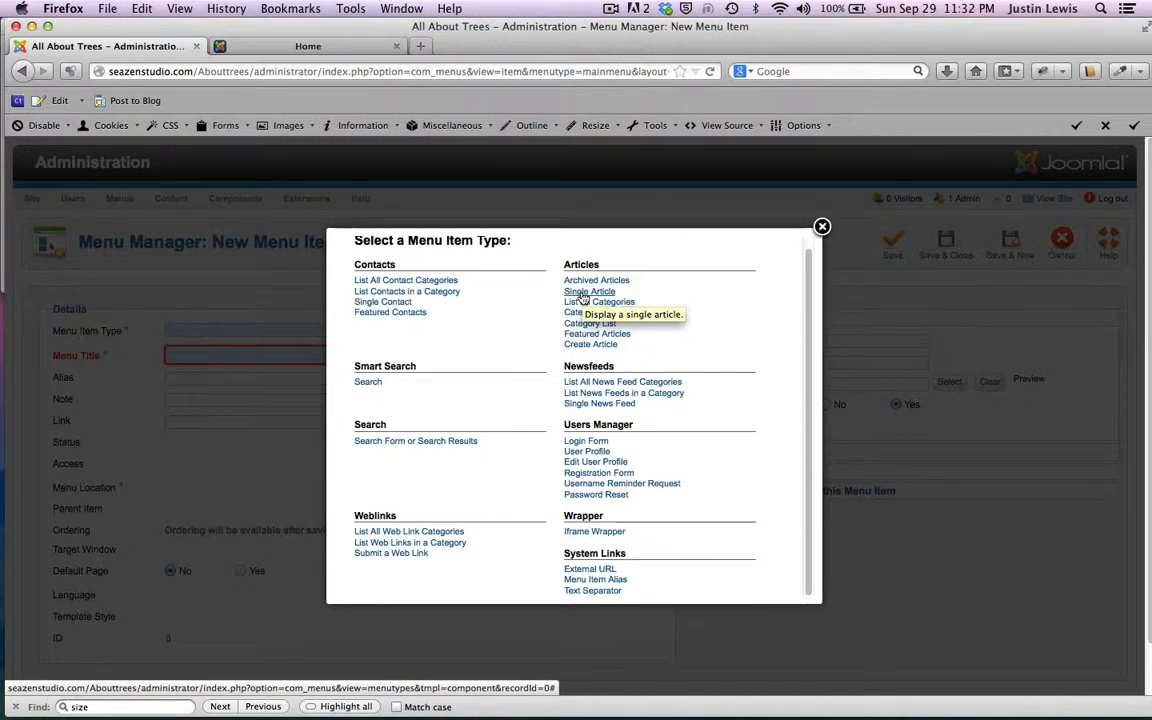
{"action": "left_click", "coordinate": [313, 50]}
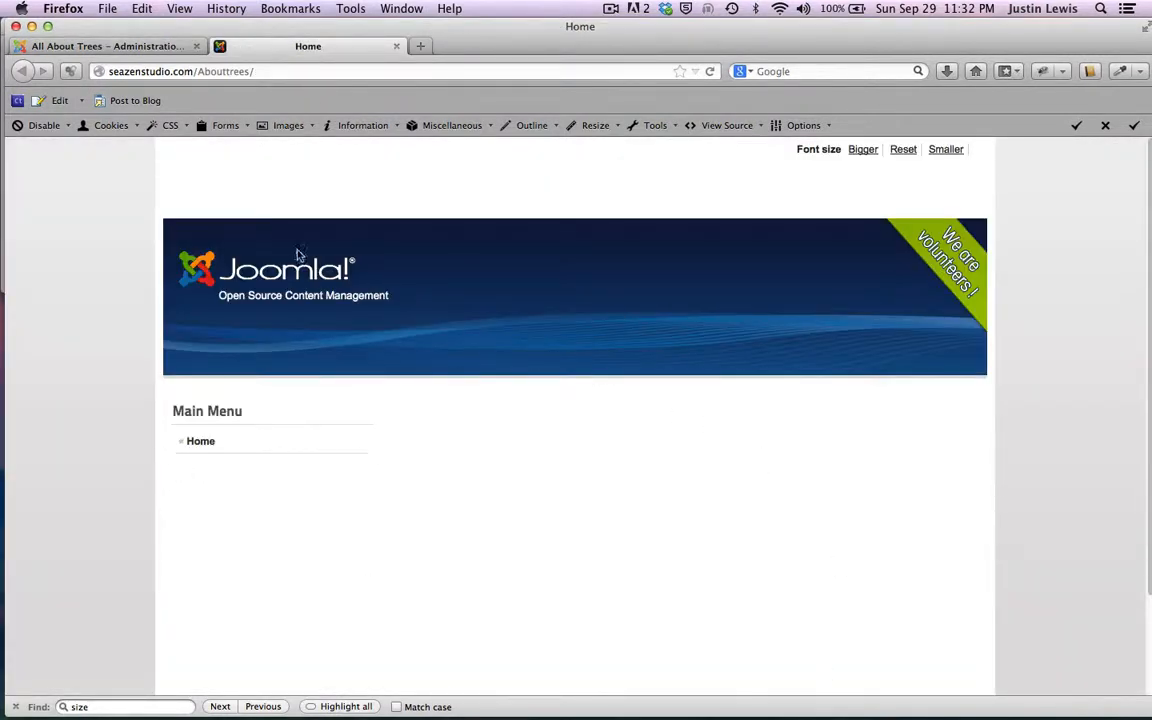
{"action": "left_click", "coordinate": [130, 48]}
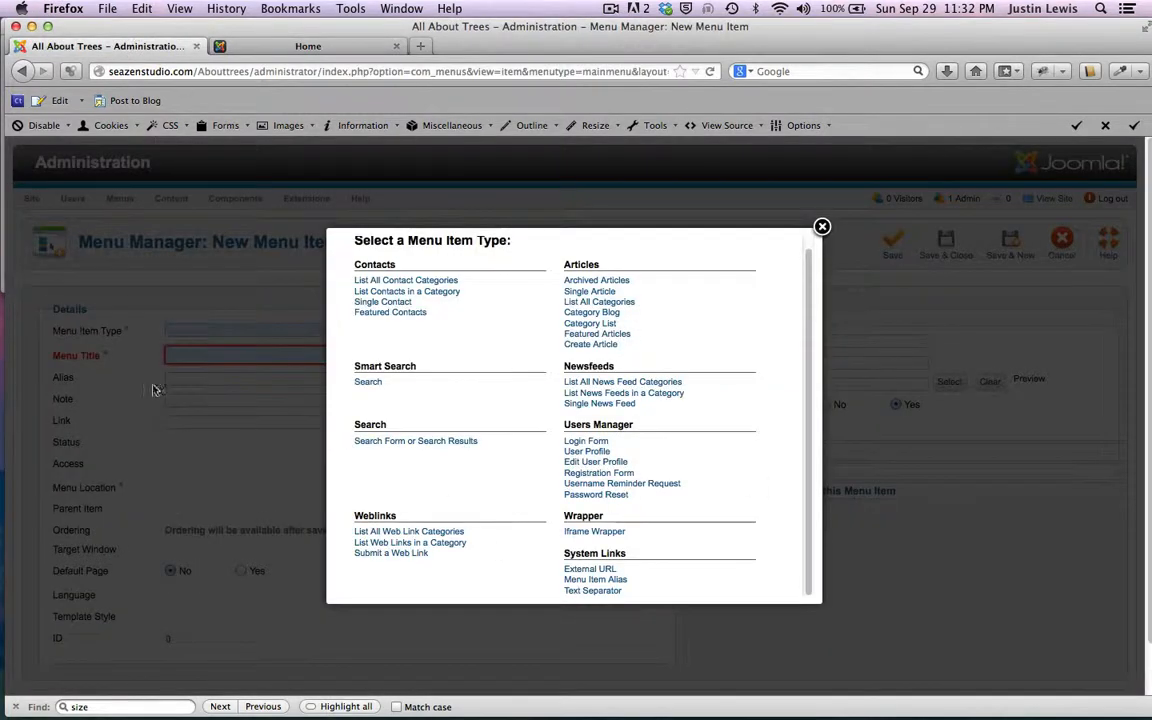
{"action": "left_click", "coordinate": [591, 292]}
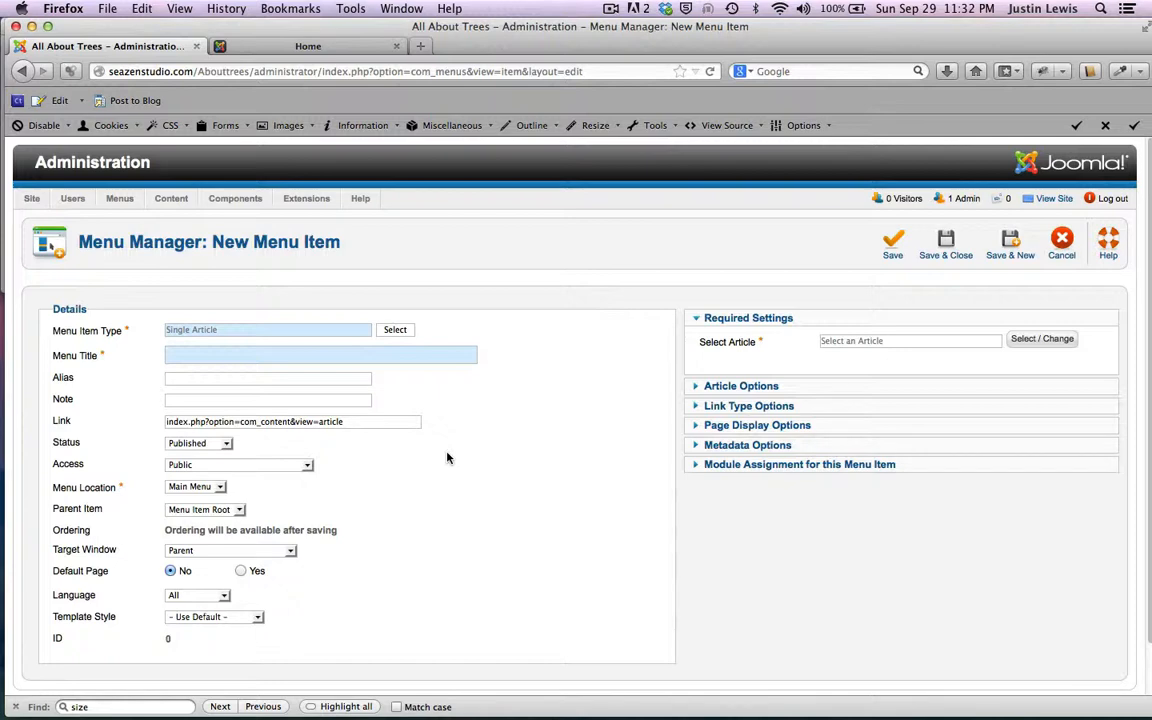
Enter About Trees as the new menu item's title
{"action": "scroll", "coordinate": [127, 380], "scroll_direction": "down", "scroll_amount": 1}
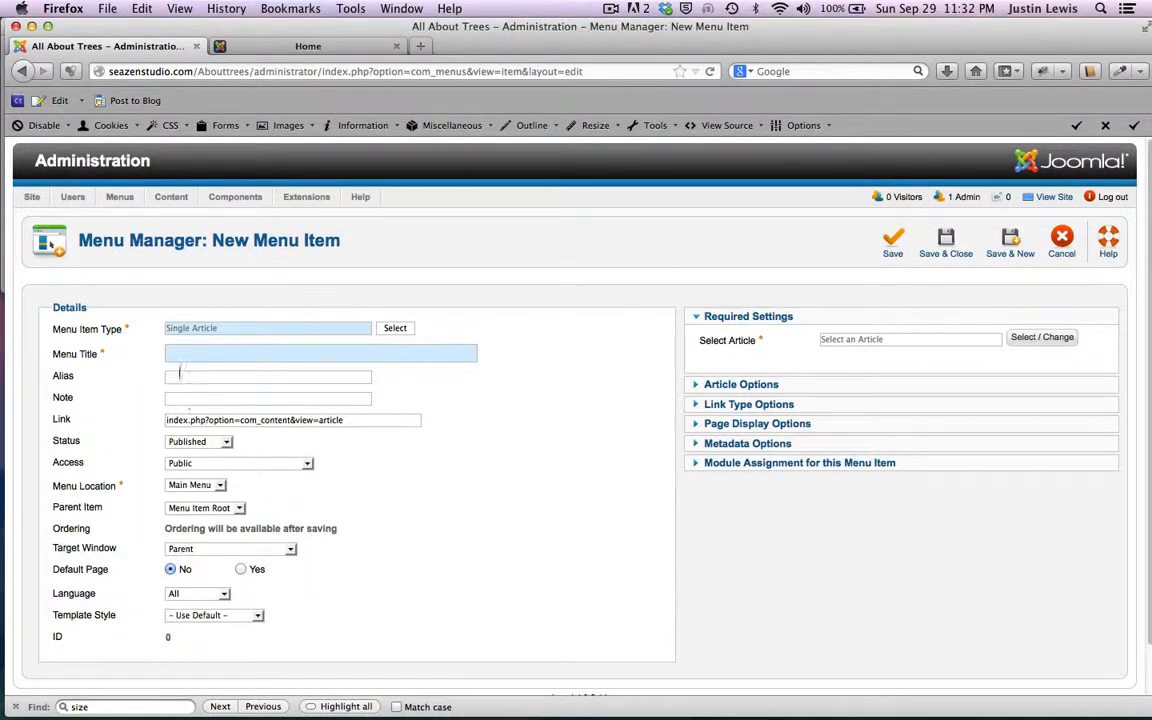
{"action": "type", "text": "About Trees"}
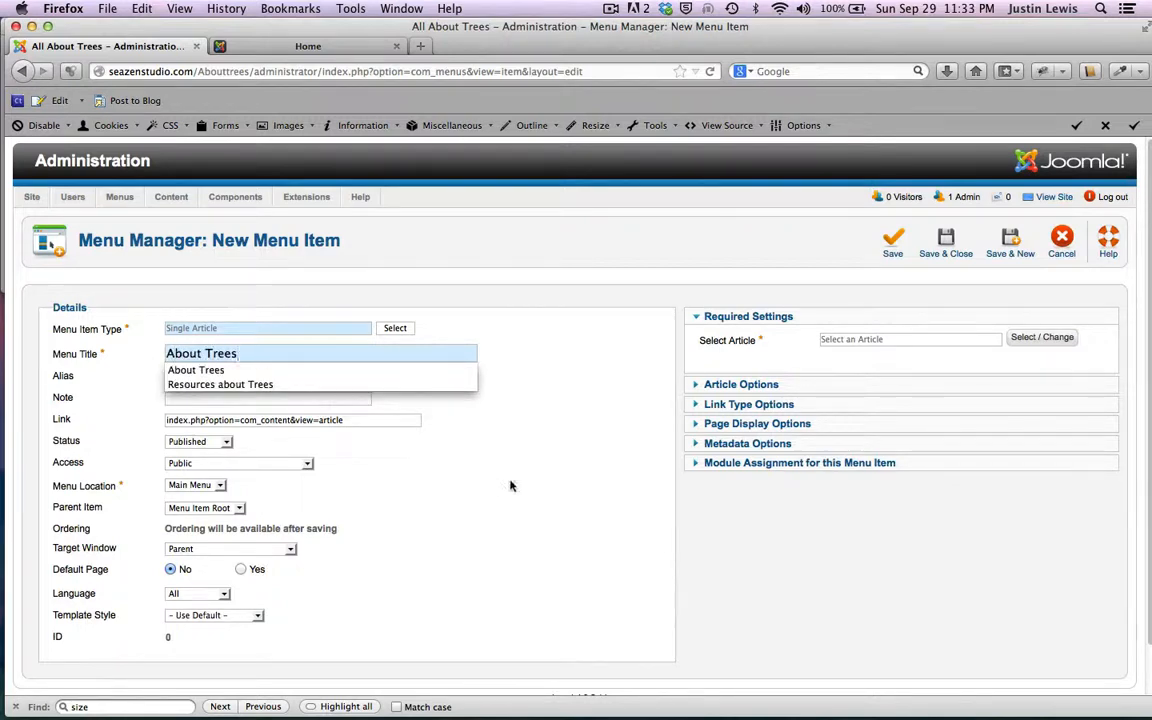
{"action": "key", "text": "Escape"}
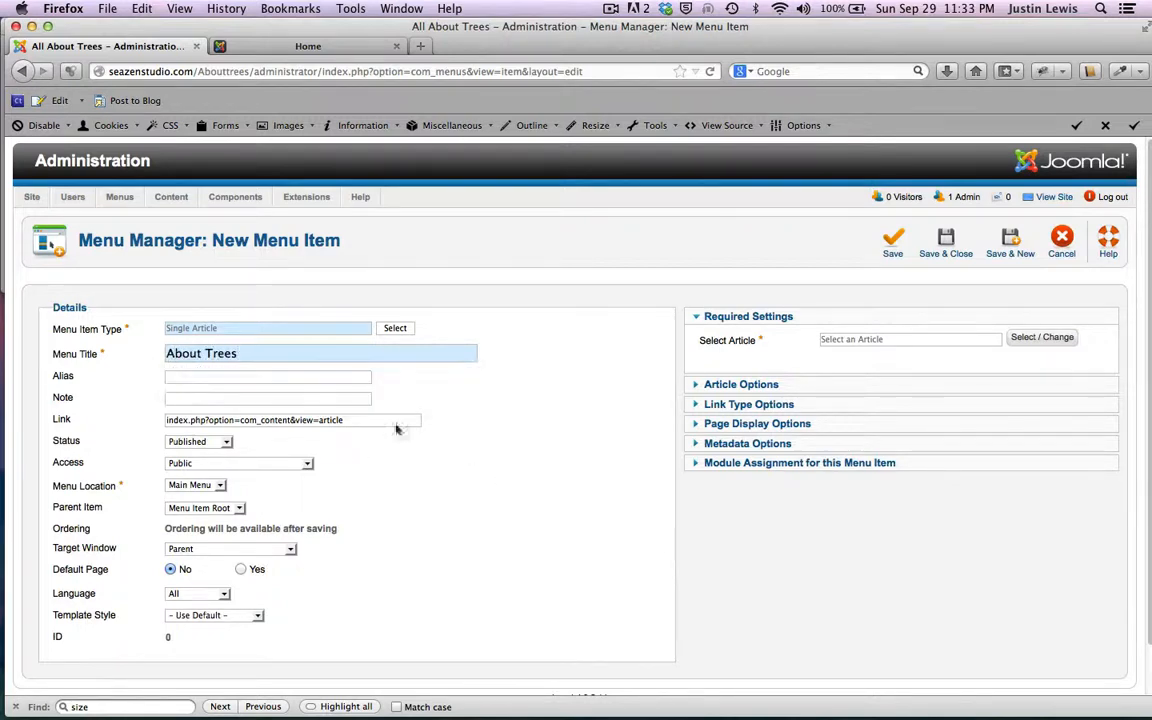
Check the Menu Location and Parent Item choices, leaving them at Main Menu and Menu Item Root
{"action": "scroll", "coordinate": [106, 448], "scroll_direction": "down", "scroll_amount": 1}
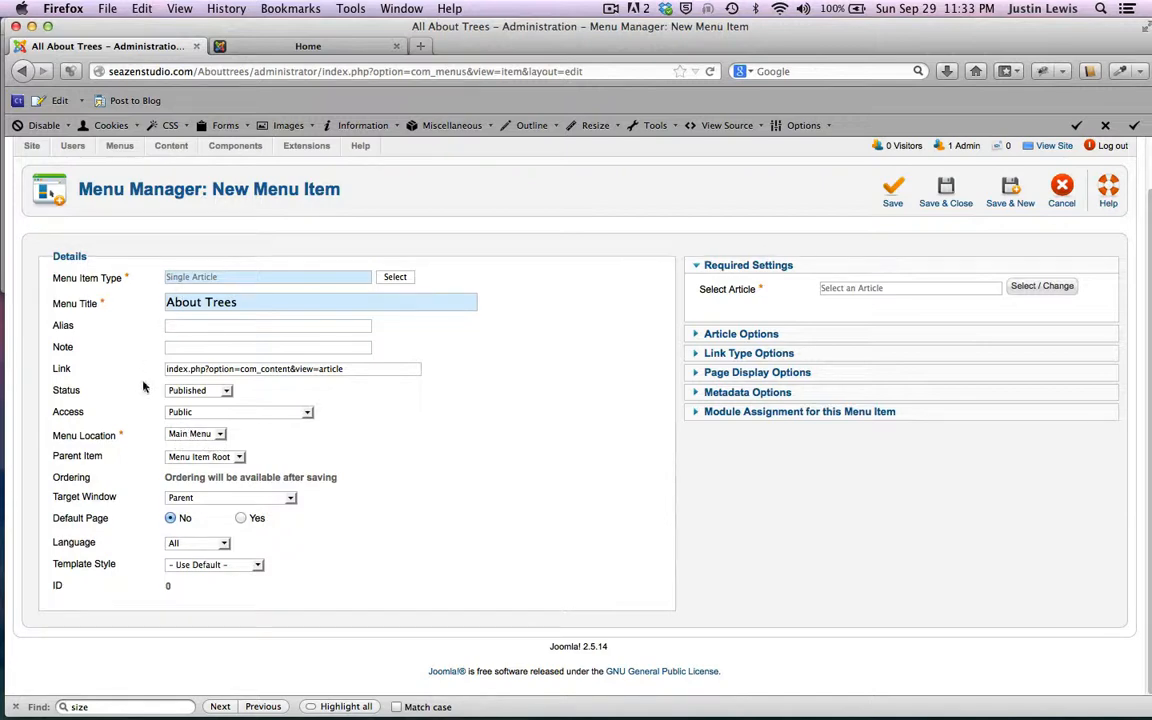
{"action": "left_click", "coordinate": [195, 434]}
{"action": "left_click", "coordinate": [290, 440]}
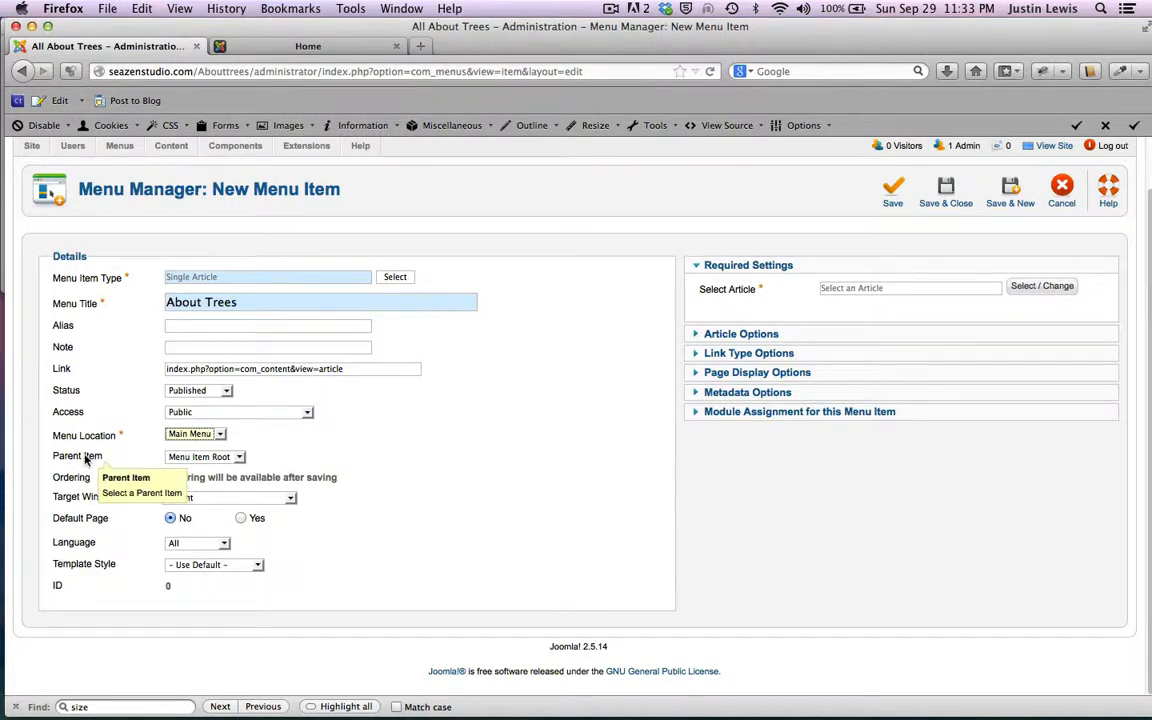
{"action": "left_click", "coordinate": [215, 457]}
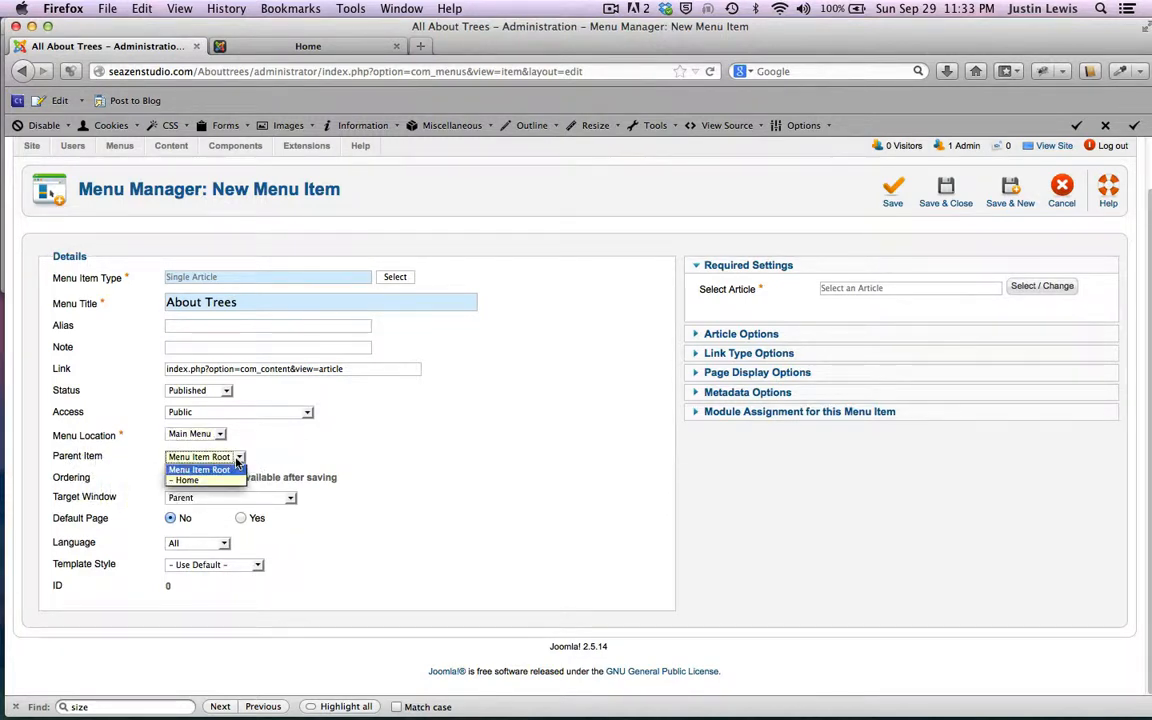
{"action": "left_click", "coordinate": [275, 459]}
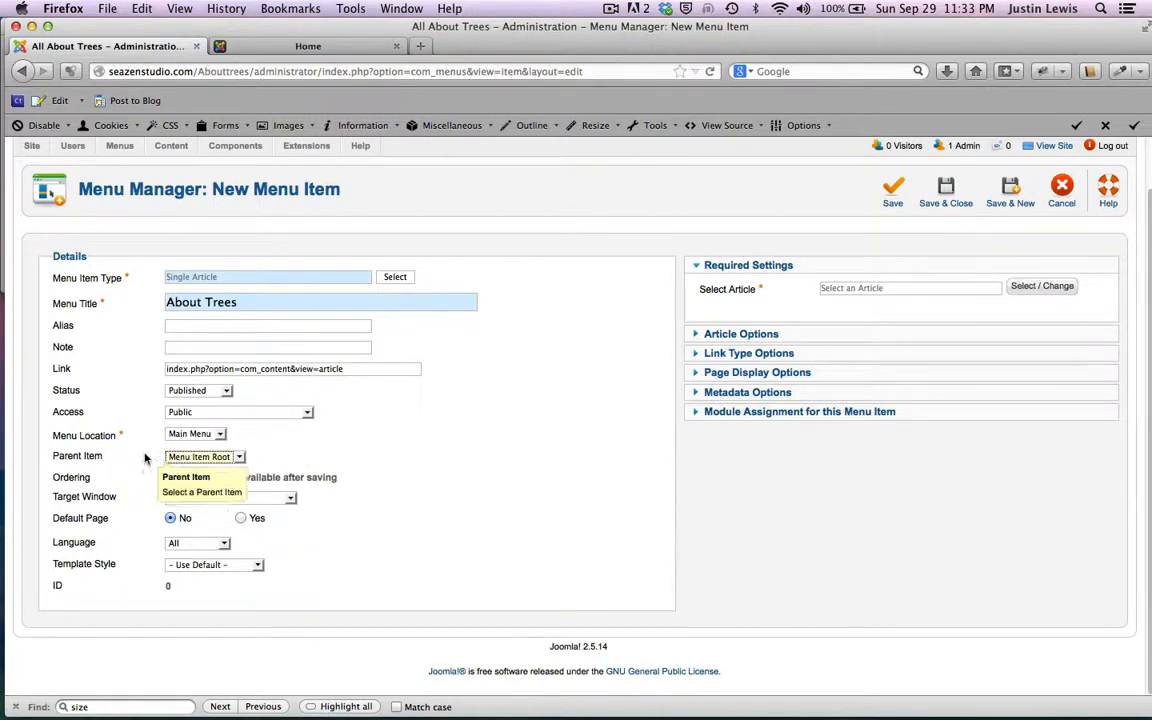
Check the Main Menu on the site's front end, and choose About Trees as the article for the new menu item
{"action": "left_click", "coordinate": [285, 47]}
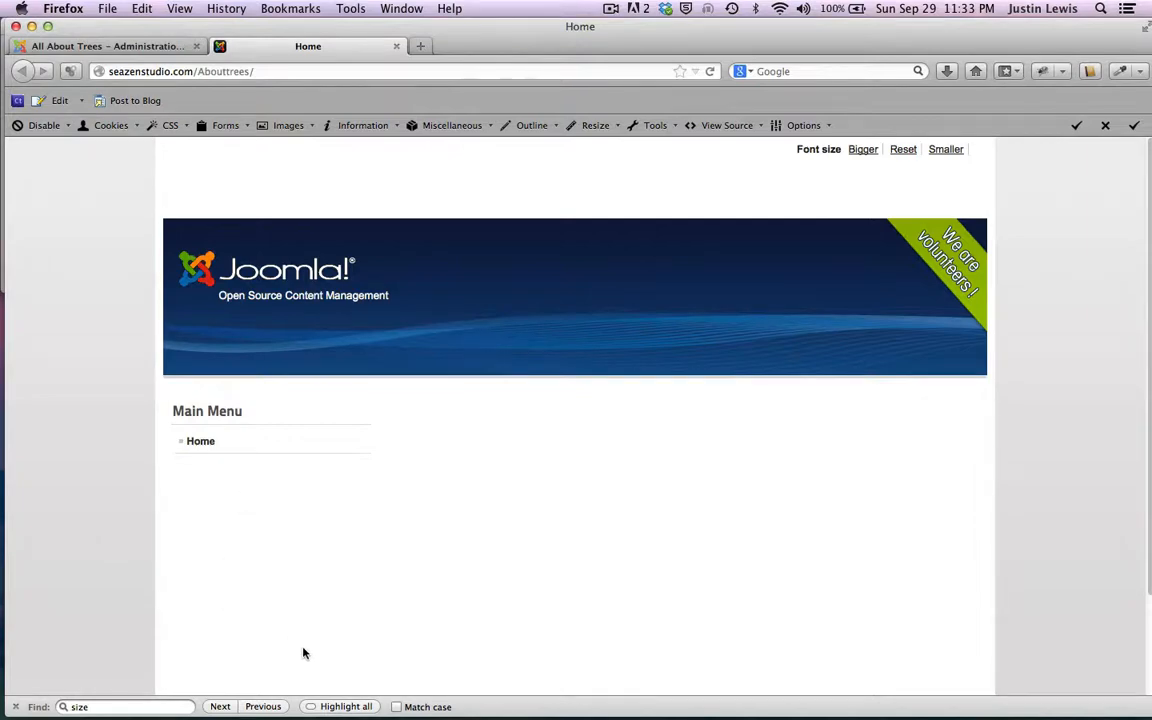
{"action": "left_click", "coordinate": [110, 48]}
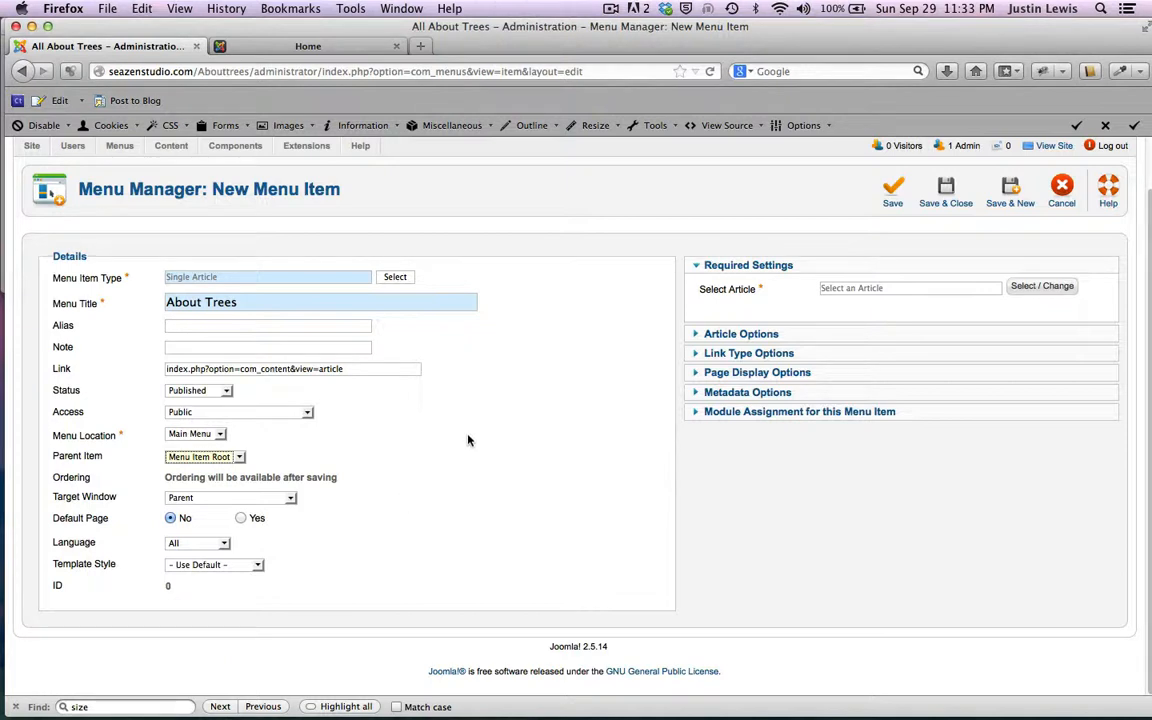
{"action": "left_click", "coordinate": [1036, 293]}
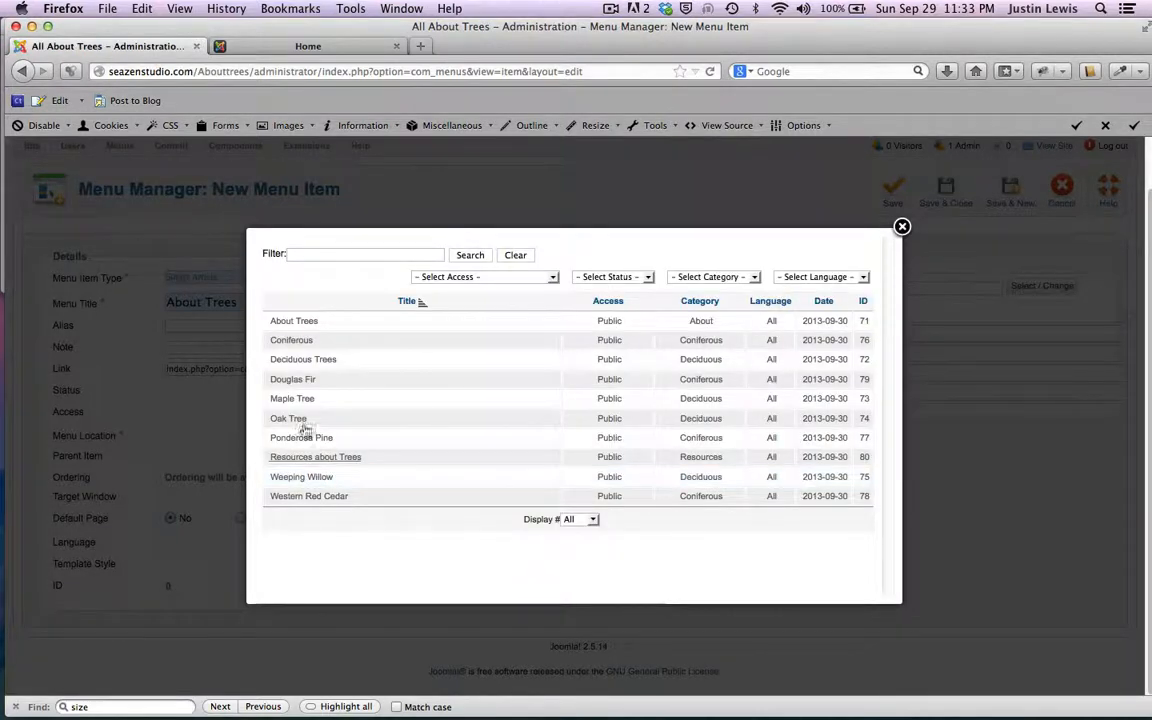
{"action": "left_click", "coordinate": [284, 321]}
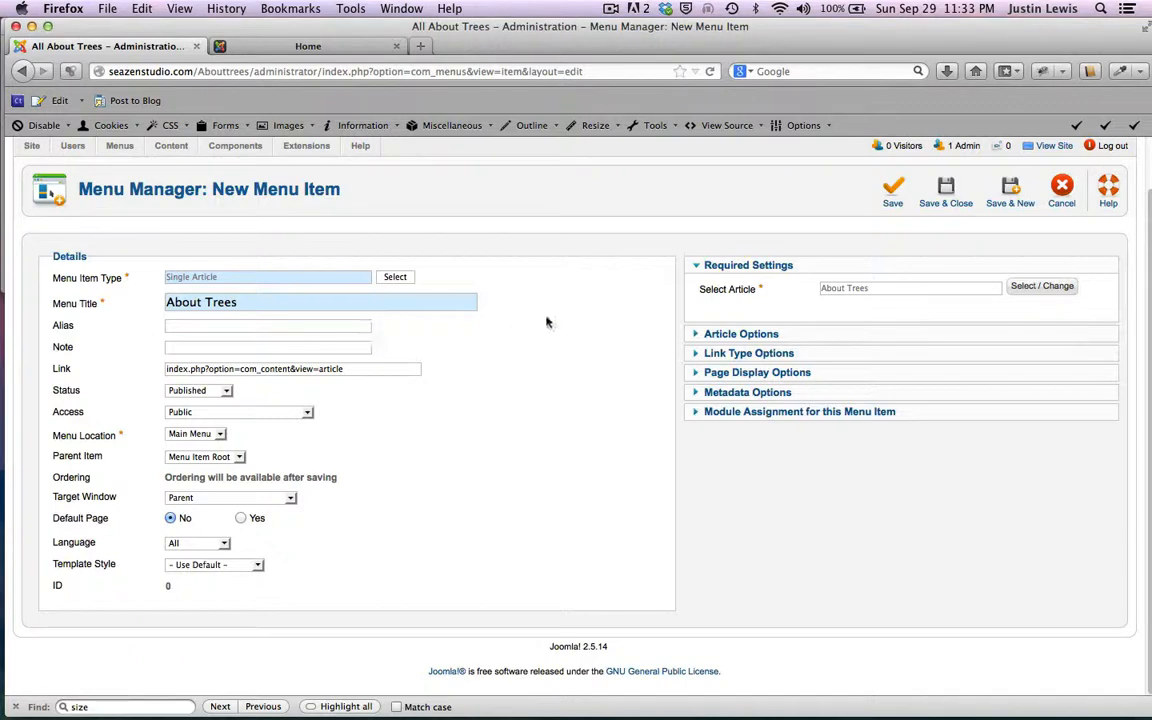
Review the new menu item's Article Options and save the menu item
{"action": "scroll", "coordinate": [545, 321], "scroll_direction": "up", "scroll_amount": 2}
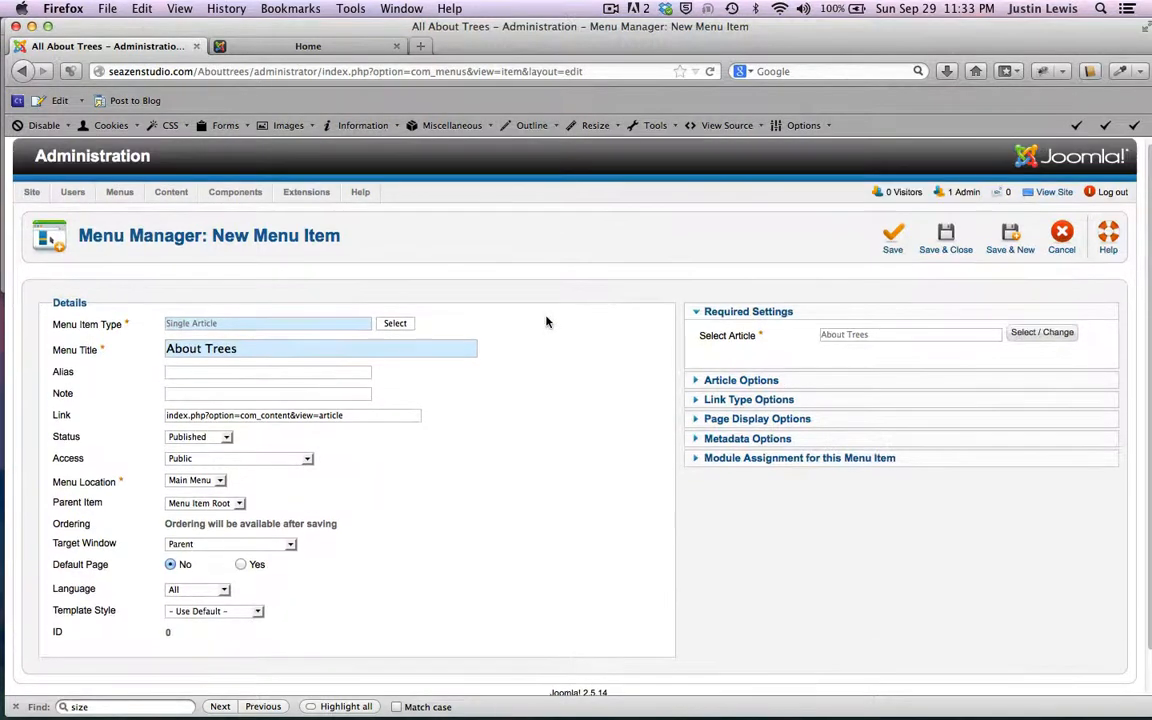
{"action": "left_click", "coordinate": [710, 384]}
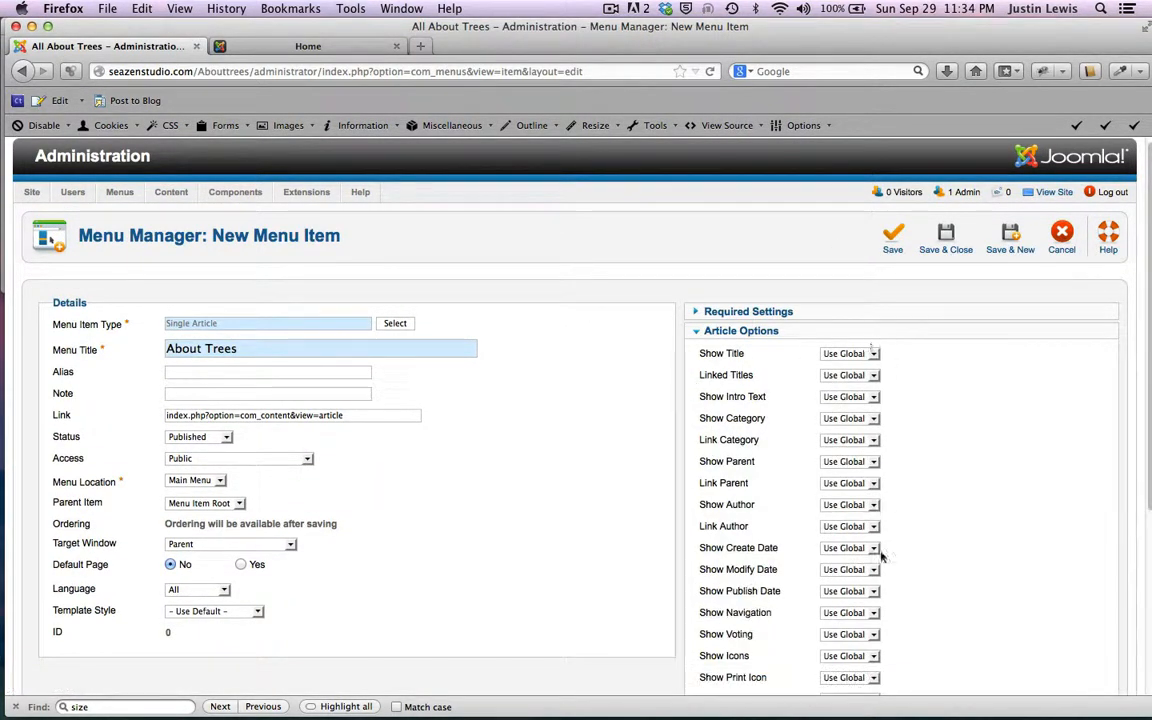
{"action": "left_click", "coordinate": [692, 330]}
{"action": "scroll", "coordinate": [576, 381], "scroll_direction": "down", "scroll_amount": 2}
{"action": "scroll", "coordinate": [575, 383], "scroll_direction": "up", "scroll_amount": 2}
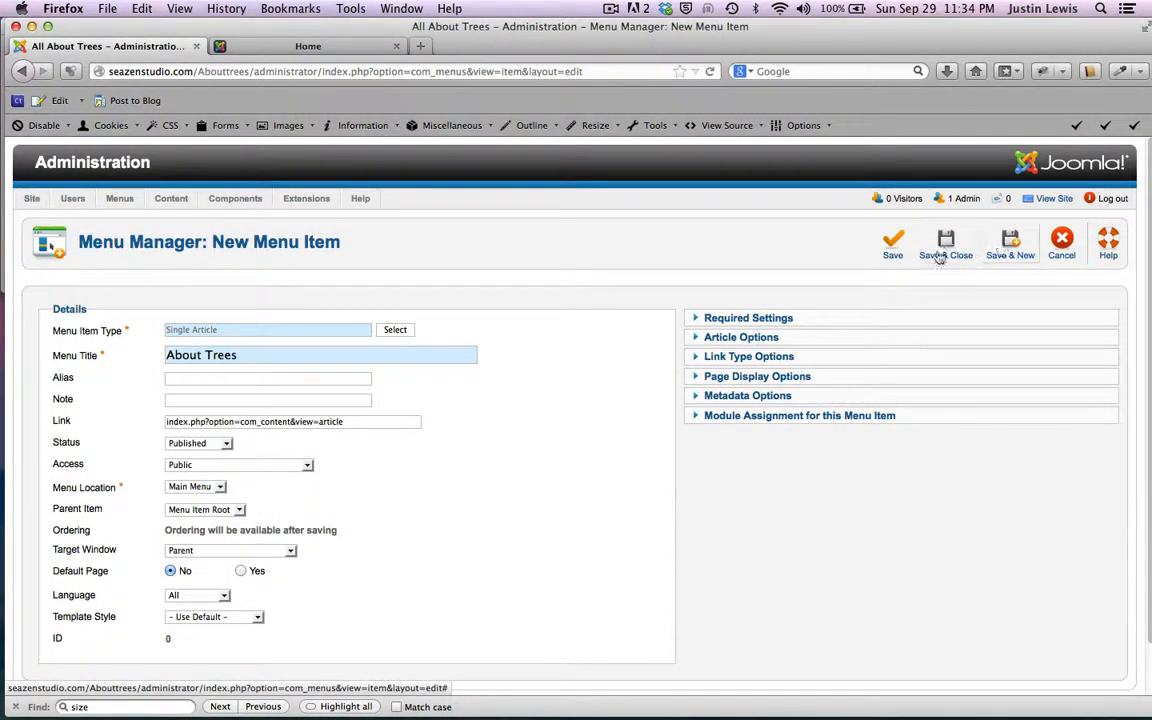
{"action": "left_click", "coordinate": [888, 247]}
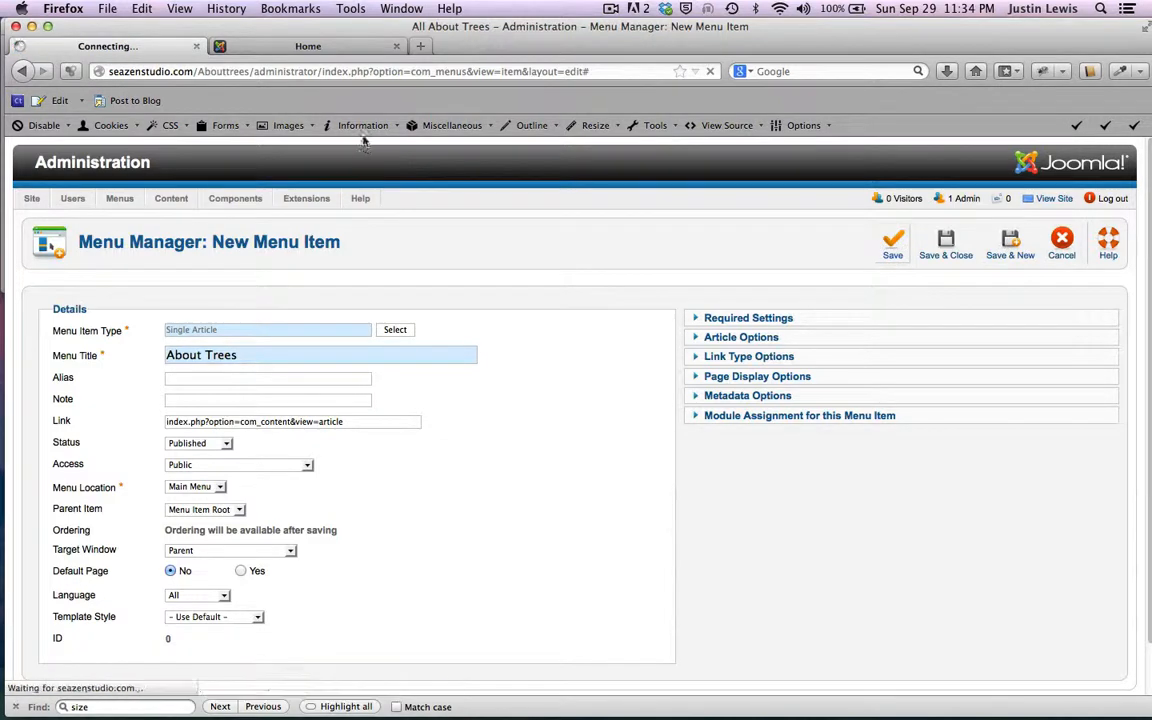
Replace the old site preview with a fresh one and check the items under Main Menu
{"action": "left_click", "coordinate": [397, 47]}
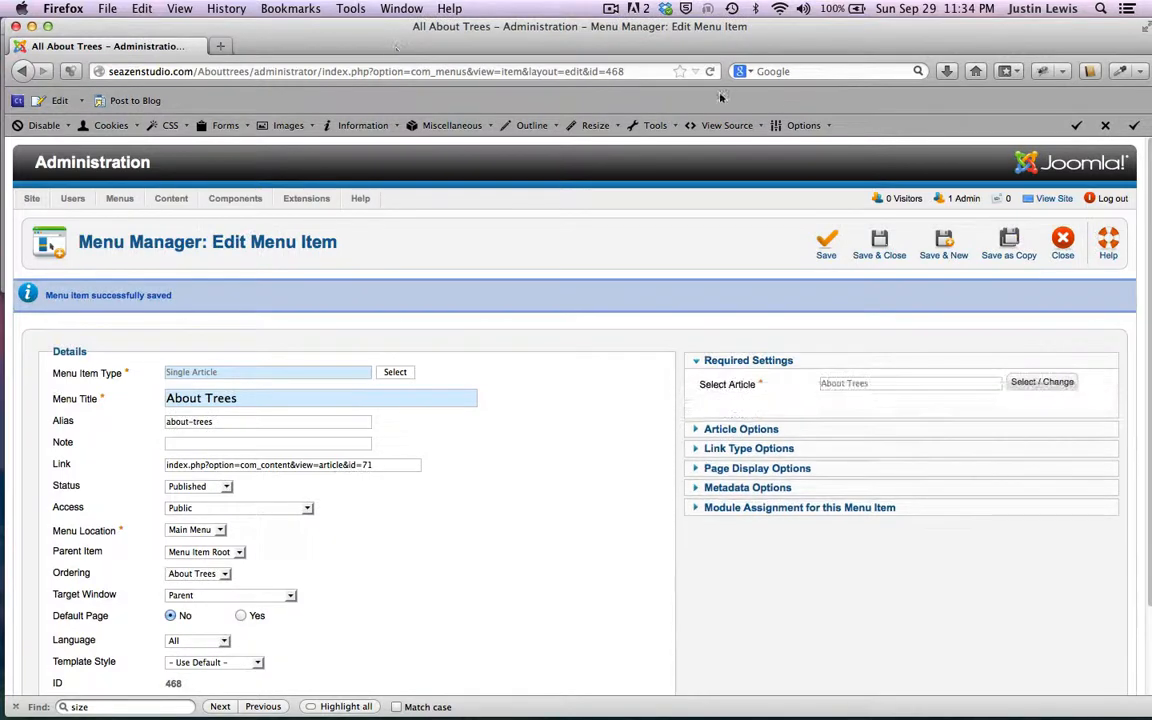
{"action": "left_click", "coordinate": [1054, 198]}
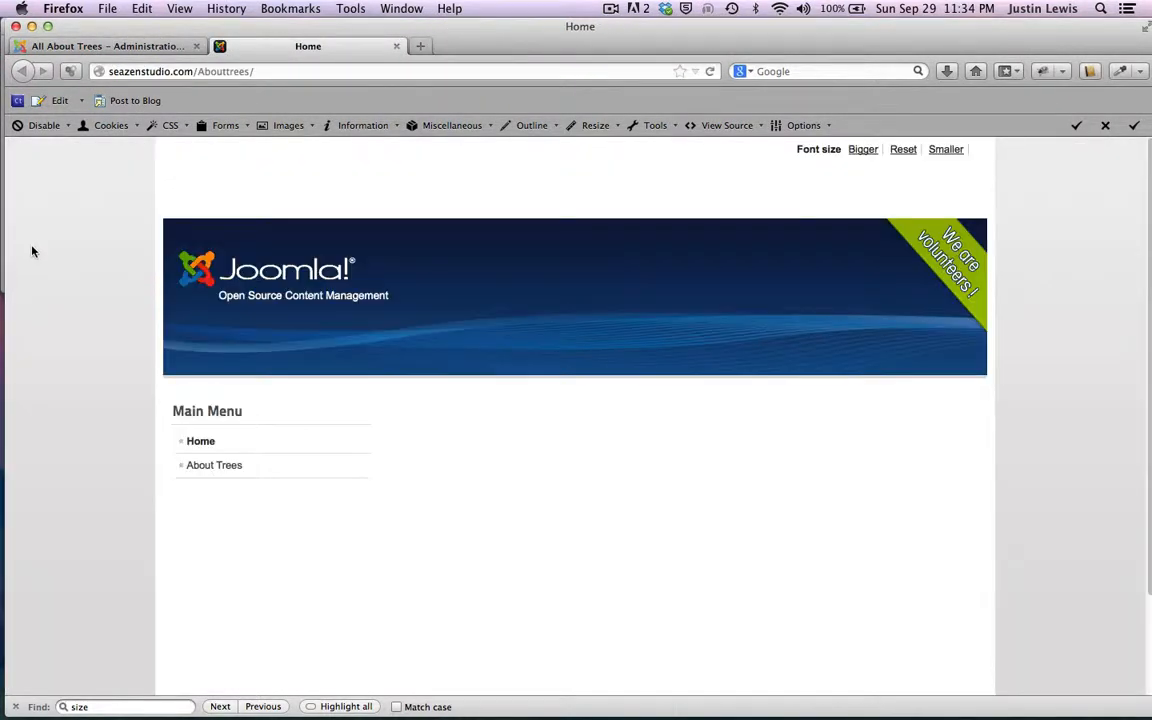
{"action": "scroll", "coordinate": [32, 250], "scroll_direction": "down", "scroll_amount": 2}
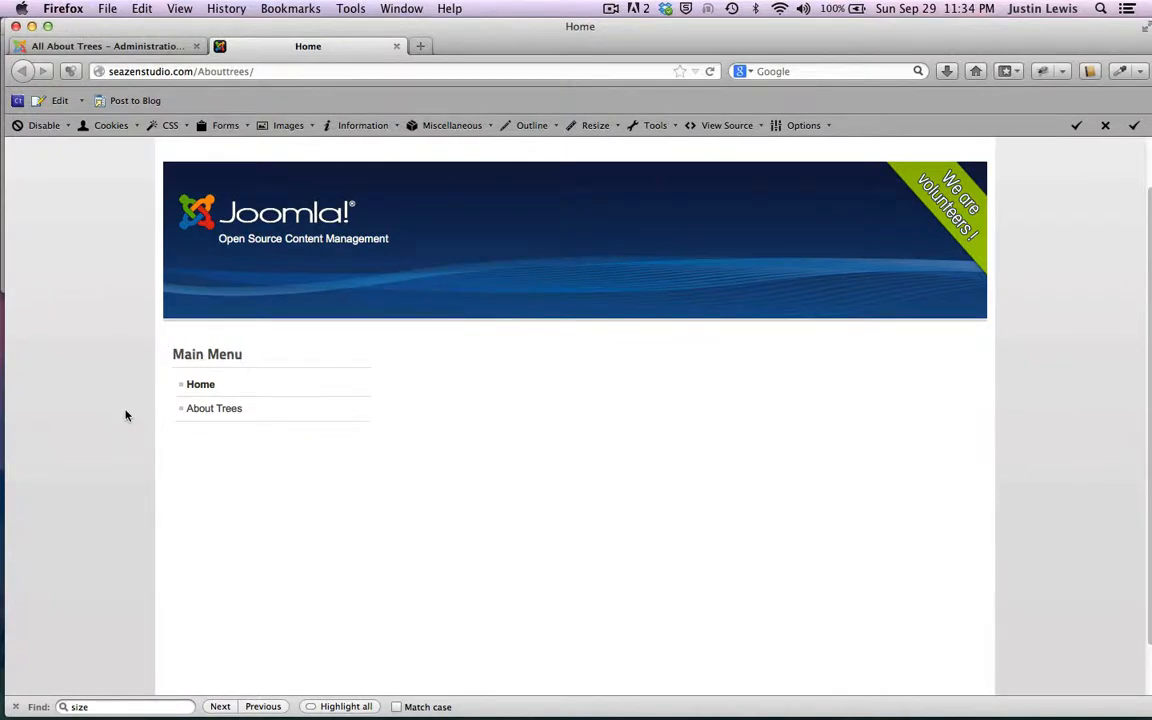
{"action": "left_click_drag", "start_coordinate": [170, 356], "coordinate": [246, 364]}
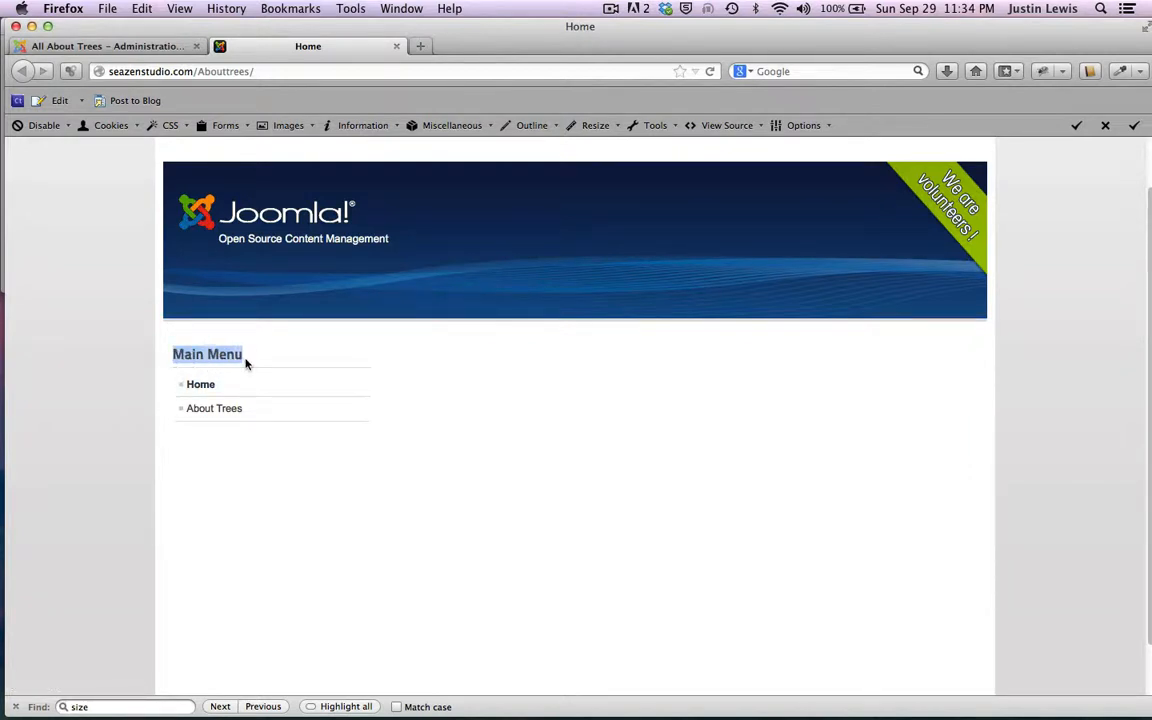
{"action": "left_click", "coordinate": [250, 363]}
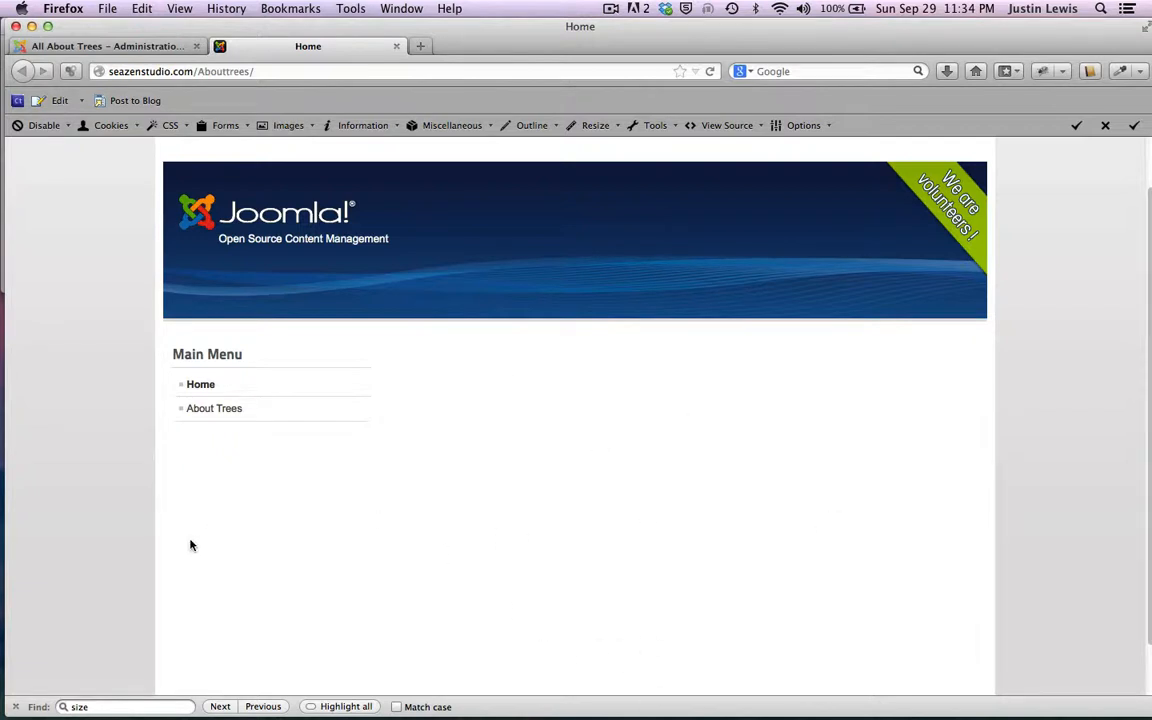
Open the About Trees page from the Main Menu and examine its article text, category, publication date, author and hits details
{"action": "left_click", "coordinate": [210, 412]}
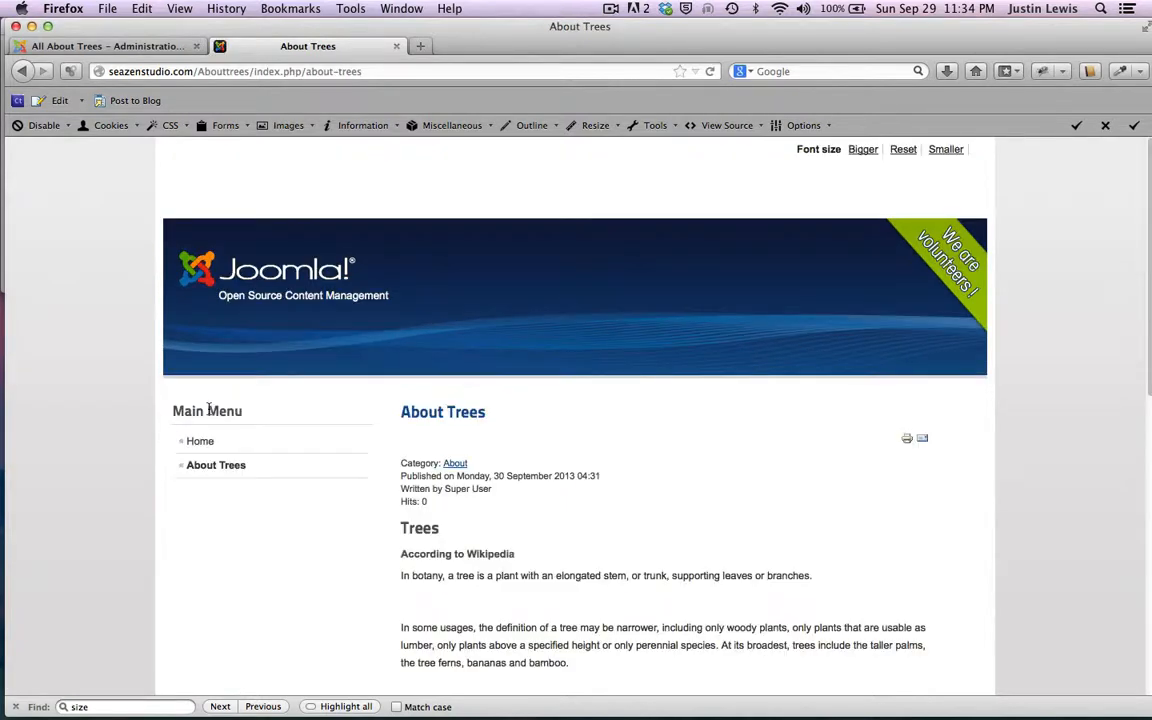
{"action": "scroll", "coordinate": [368, 509], "scroll_direction": "down", "scroll_amount": 3}
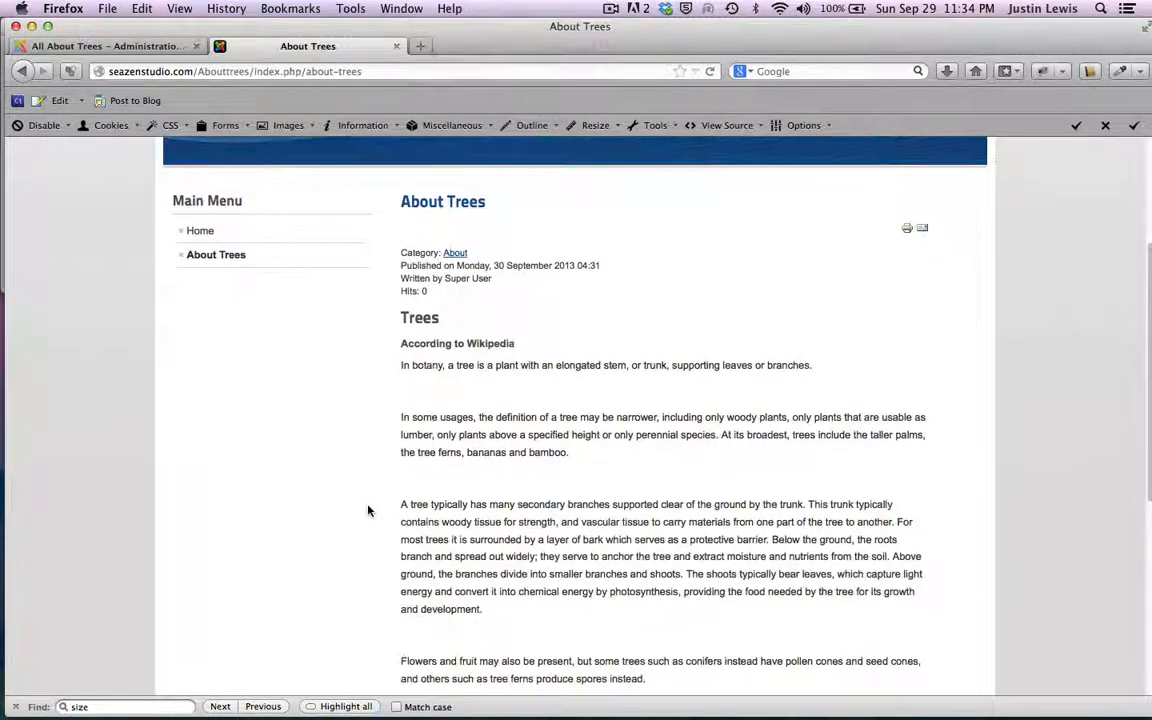
{"action": "scroll", "coordinate": [368, 510], "scroll_direction": "up", "scroll_amount": 1}
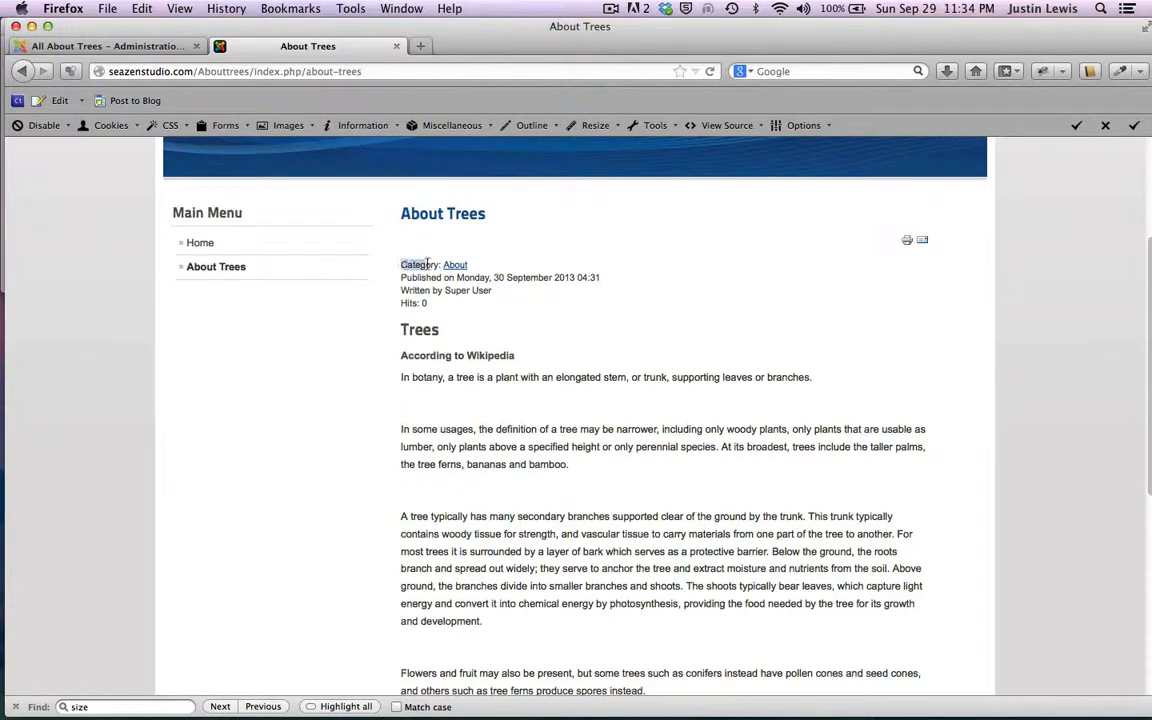
{"action": "left_click_drag", "start_coordinate": [400, 266], "coordinate": [468, 266]}
{"action": "left_click_drag", "start_coordinate": [555, 275], "coordinate": [604, 309]}
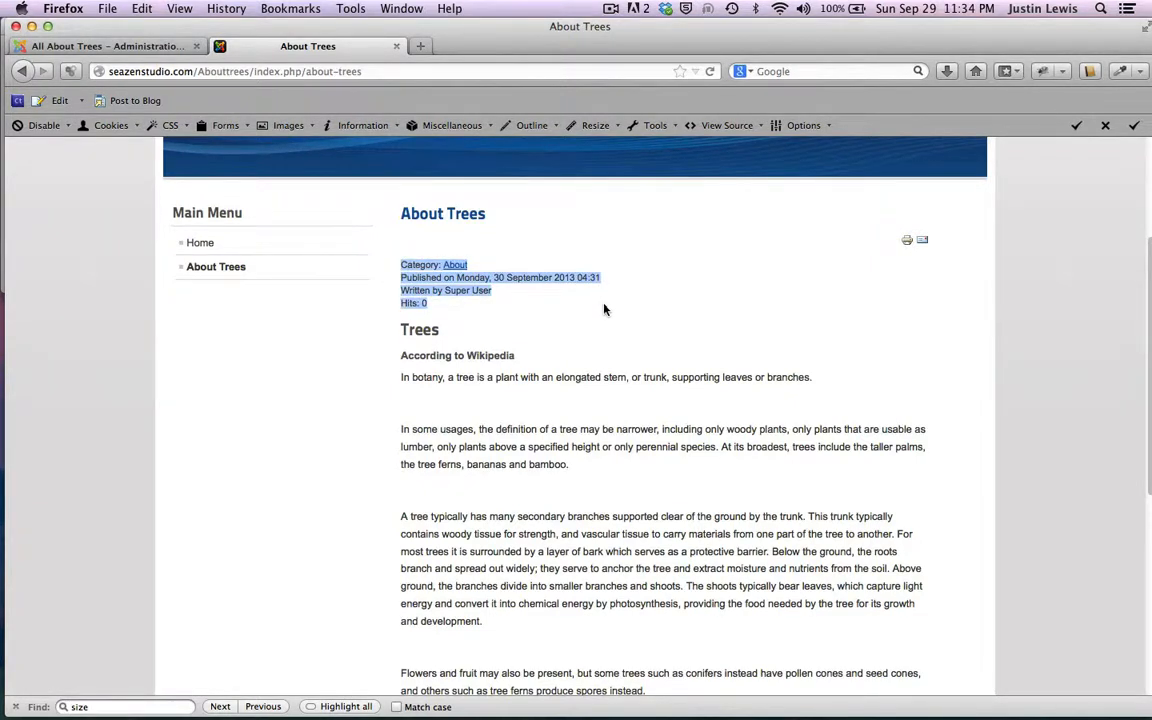
{"action": "left_click", "coordinate": [608, 304]}
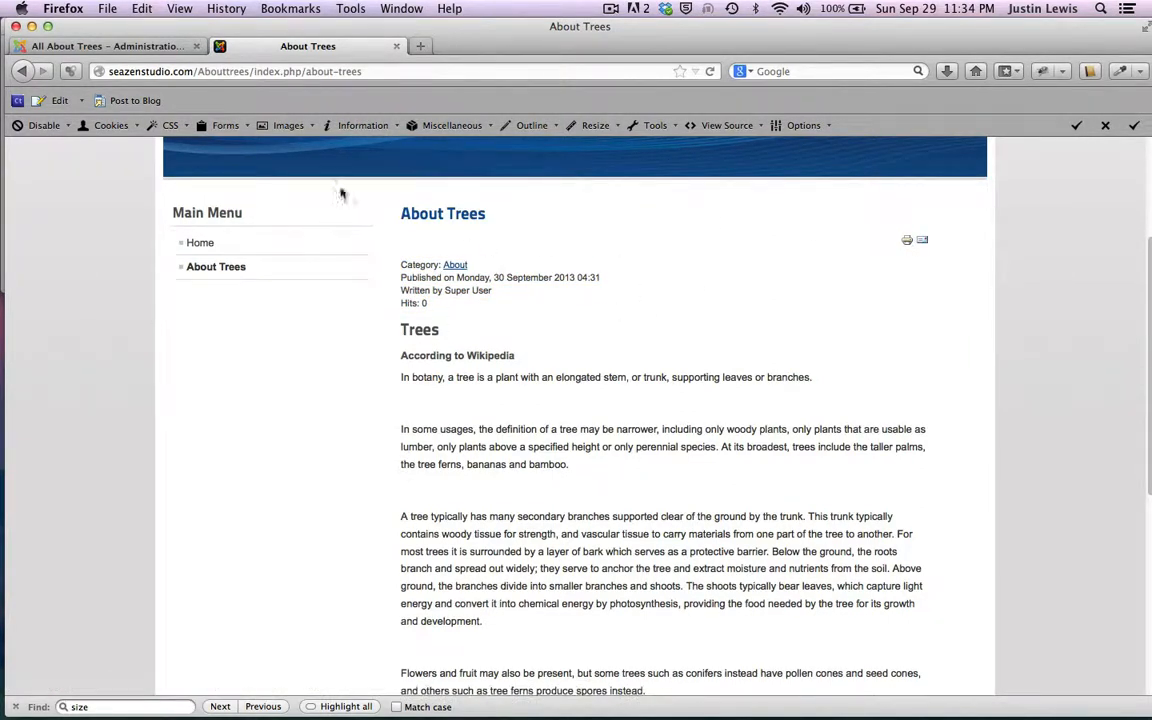
Return to the About Trees menu item in the administration and review its Article Options, including the Show Title and Show Email Icon choices
{"action": "left_click", "coordinate": [86, 46]}
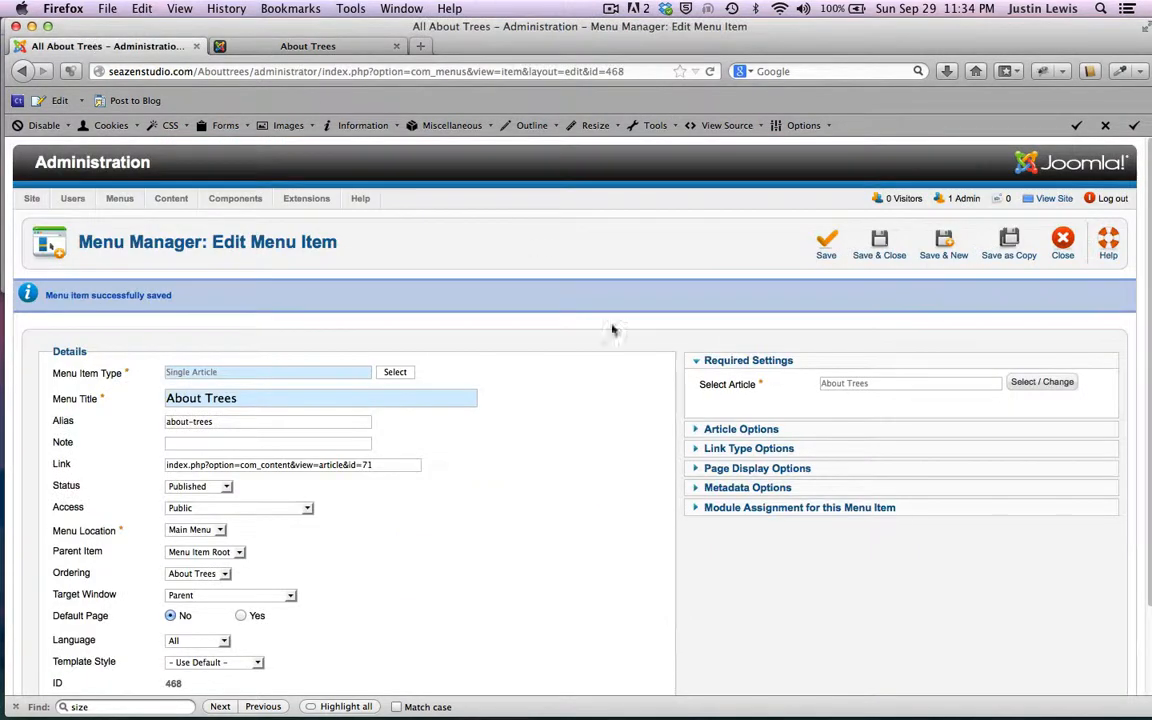
{"action": "left_click", "coordinate": [703, 434]}
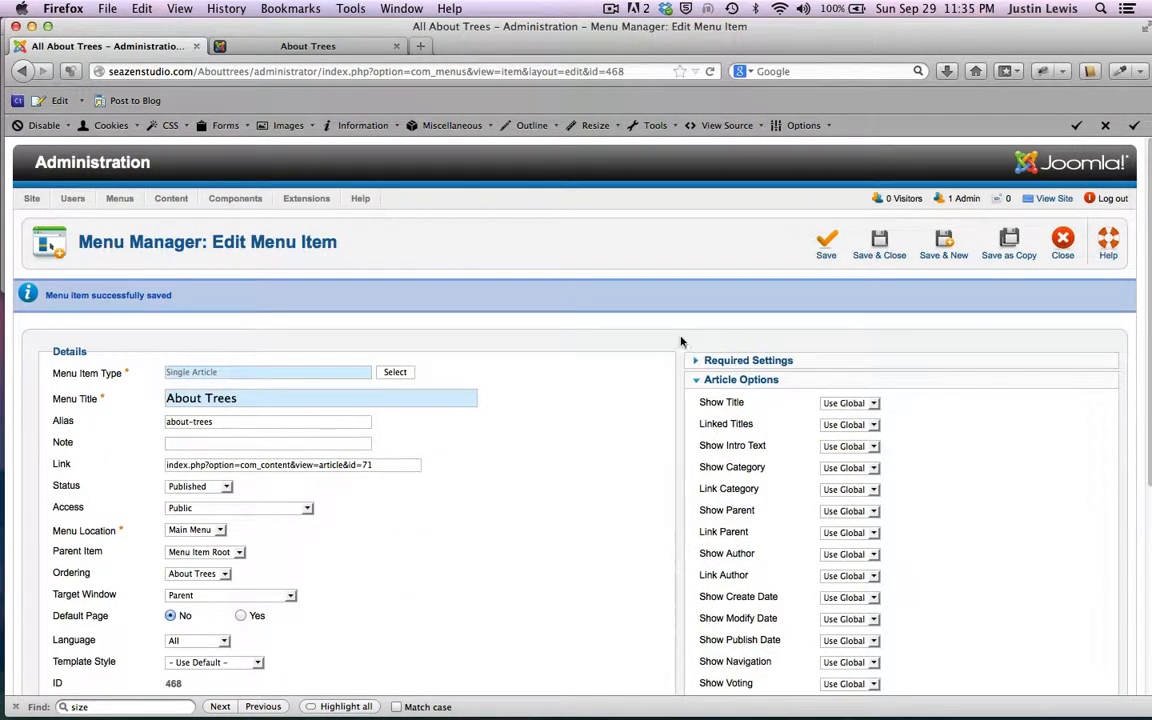
{"action": "left_click", "coordinate": [698, 380]}
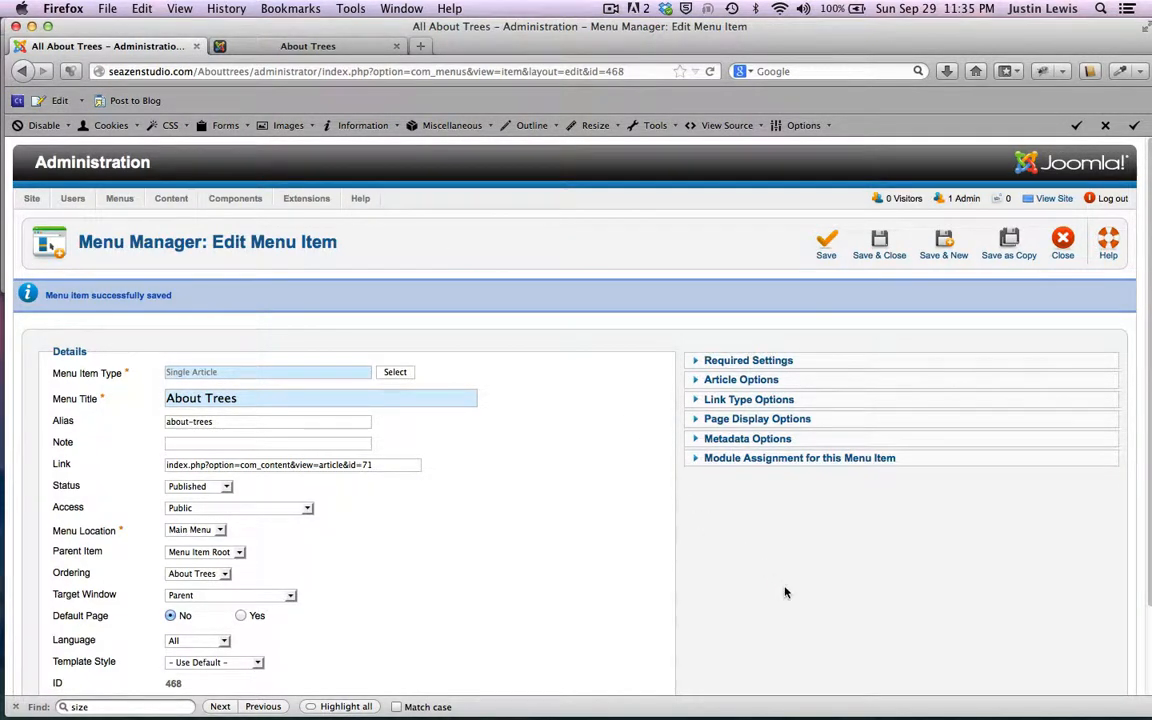
{"action": "left_click", "coordinate": [698, 384]}
{"action": "left_click", "coordinate": [872, 403]}
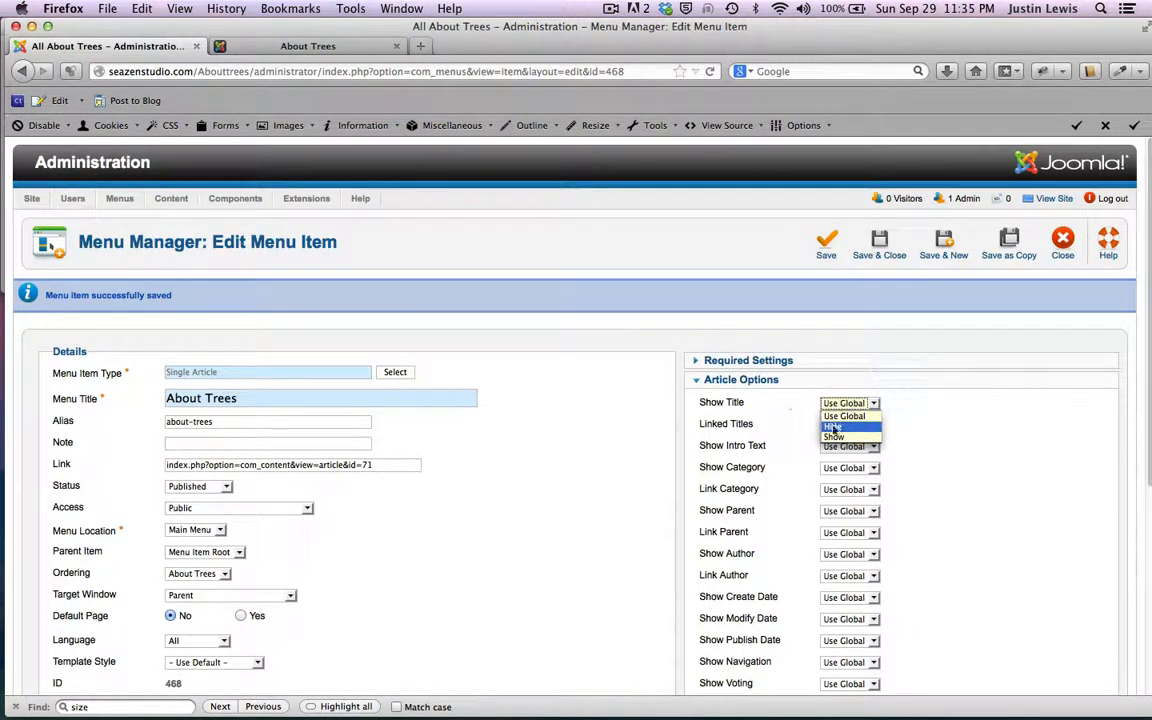
{"action": "left_click", "coordinate": [766, 420]}
{"action": "scroll", "coordinate": [682, 453], "scroll_direction": "down", "scroll_amount": 2}
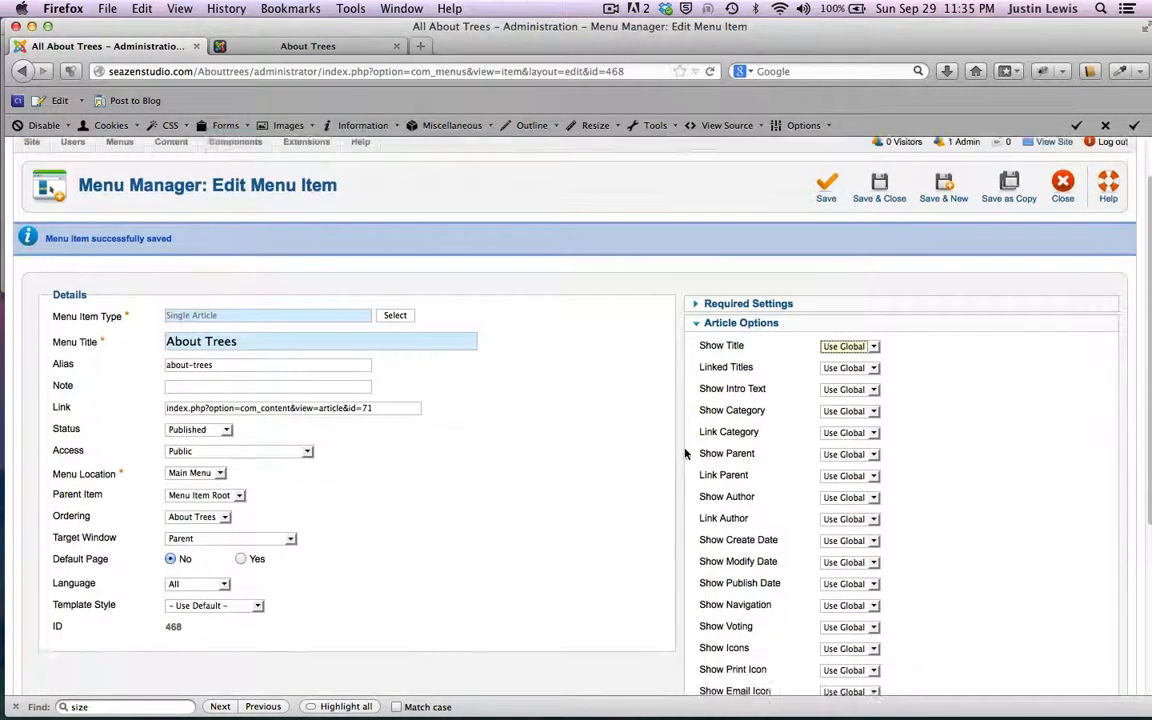
{"action": "scroll", "coordinate": [630, 465], "scroll_direction": "down", "scroll_amount": 3}
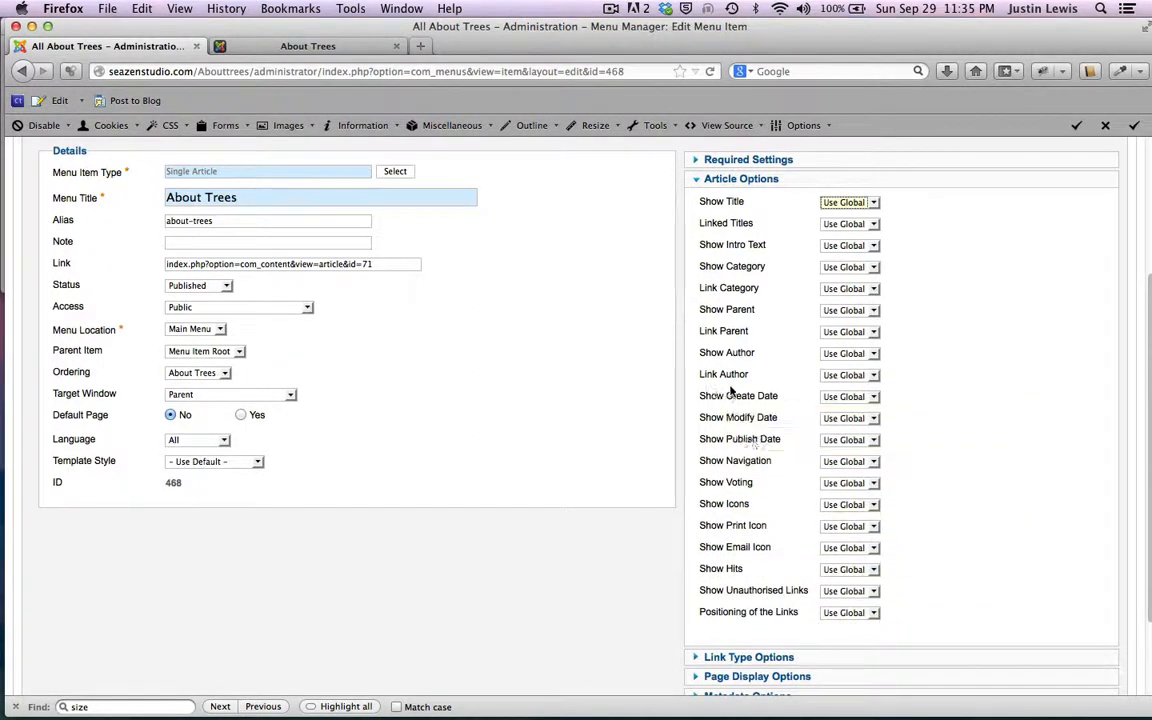
{"action": "left_click", "coordinate": [876, 546]}
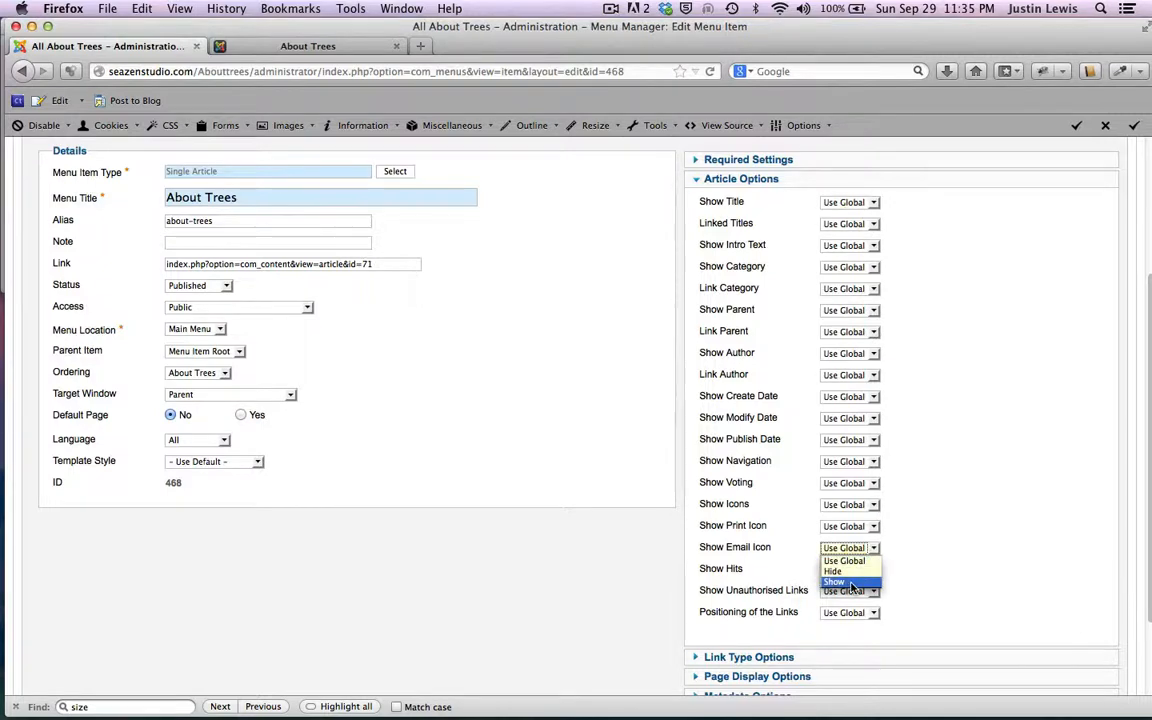
{"action": "left_click", "coordinate": [795, 500]}
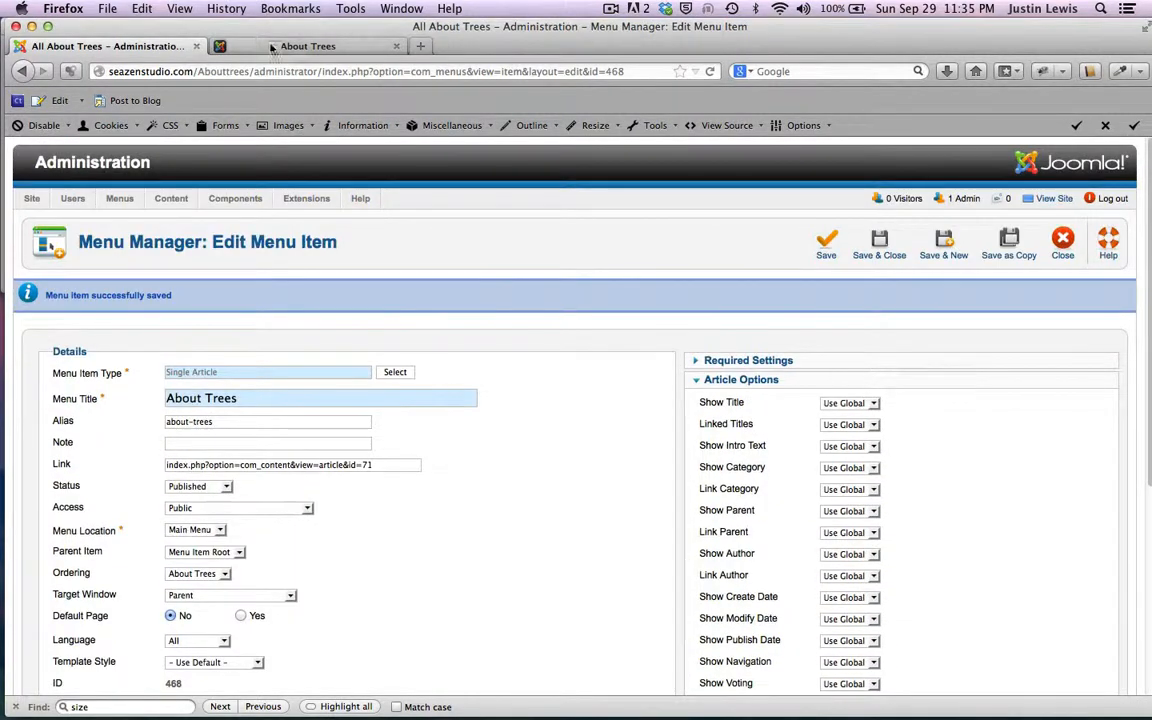
Examine the About Trees page on the front end again, covering the article details, print and email icons, and full text
{"action": "left_click", "coordinate": [308, 46]}
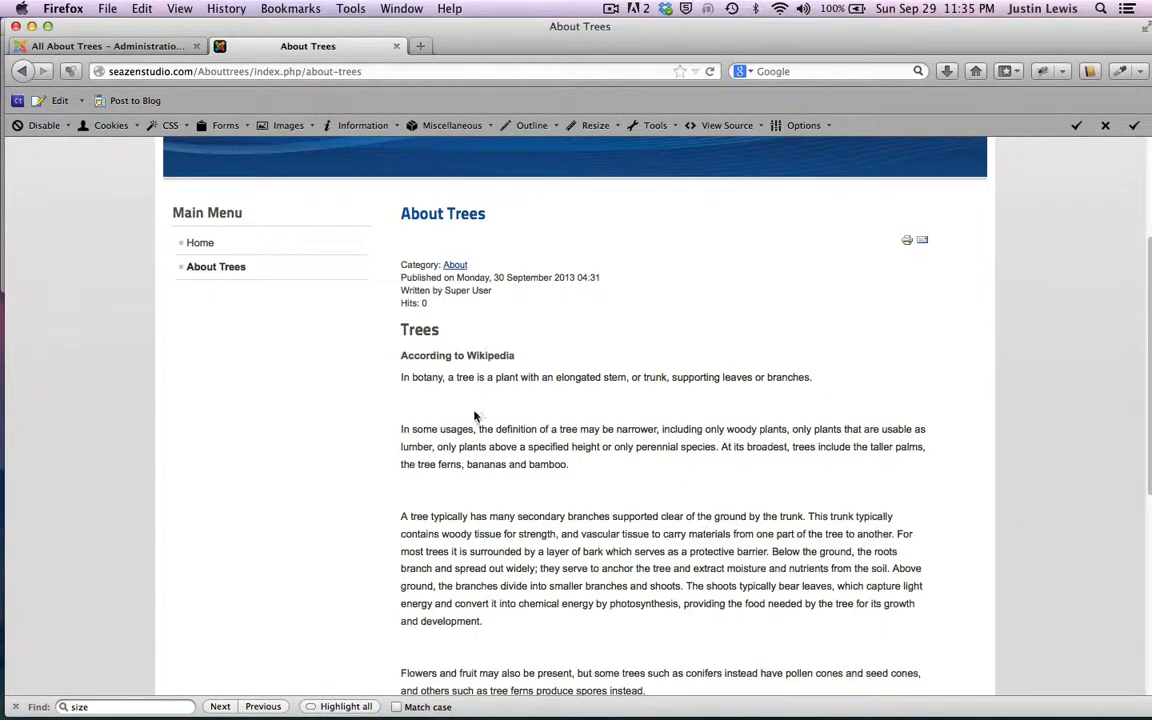
{"action": "left_click_drag", "start_coordinate": [396, 284], "coordinate": [541, 226]}
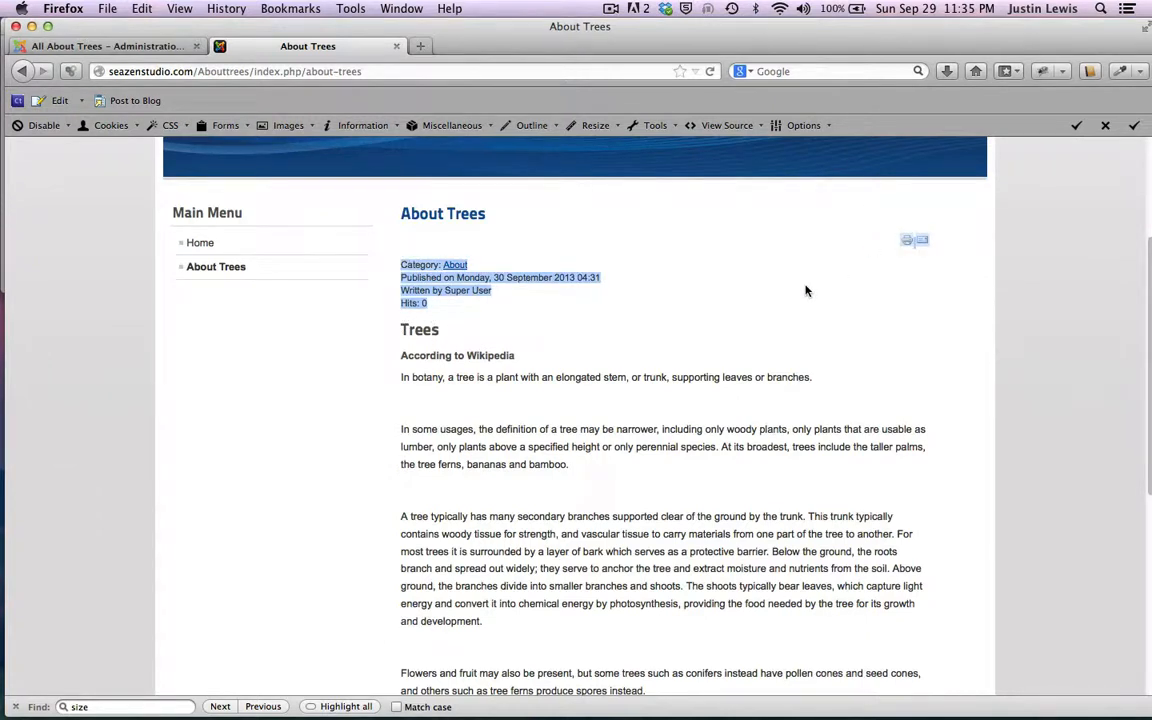
{"action": "left_click", "coordinate": [347, 362]}
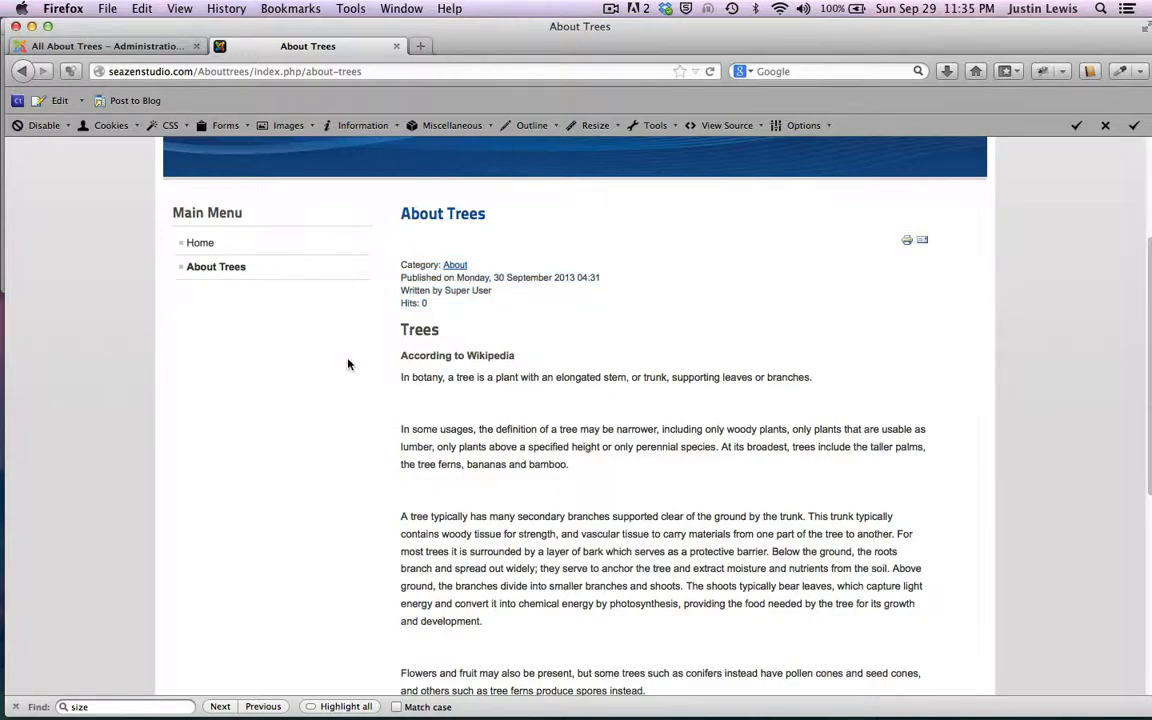
{"action": "scroll", "coordinate": [349, 364], "scroll_direction": "up", "scroll_amount": 3}
{"action": "scroll", "coordinate": [348, 363], "scroll_direction": "down", "scroll_amount": 15}
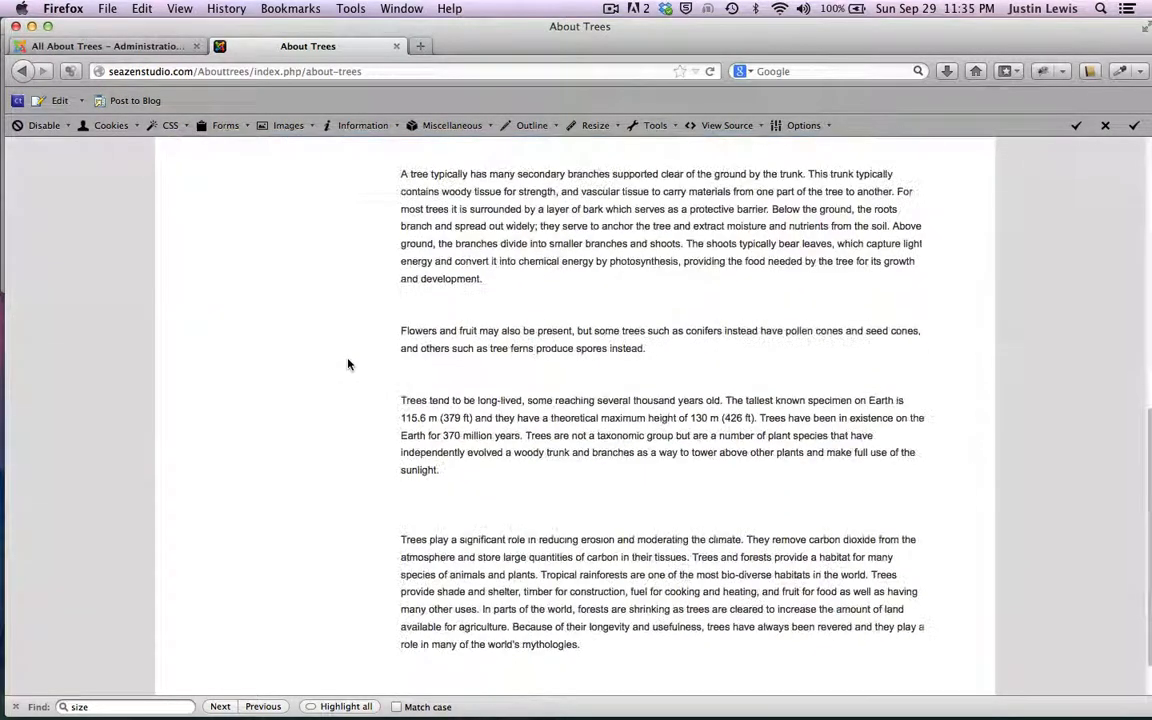
{"action": "scroll", "coordinate": [348, 363], "scroll_direction": "up", "scroll_amount": 15}
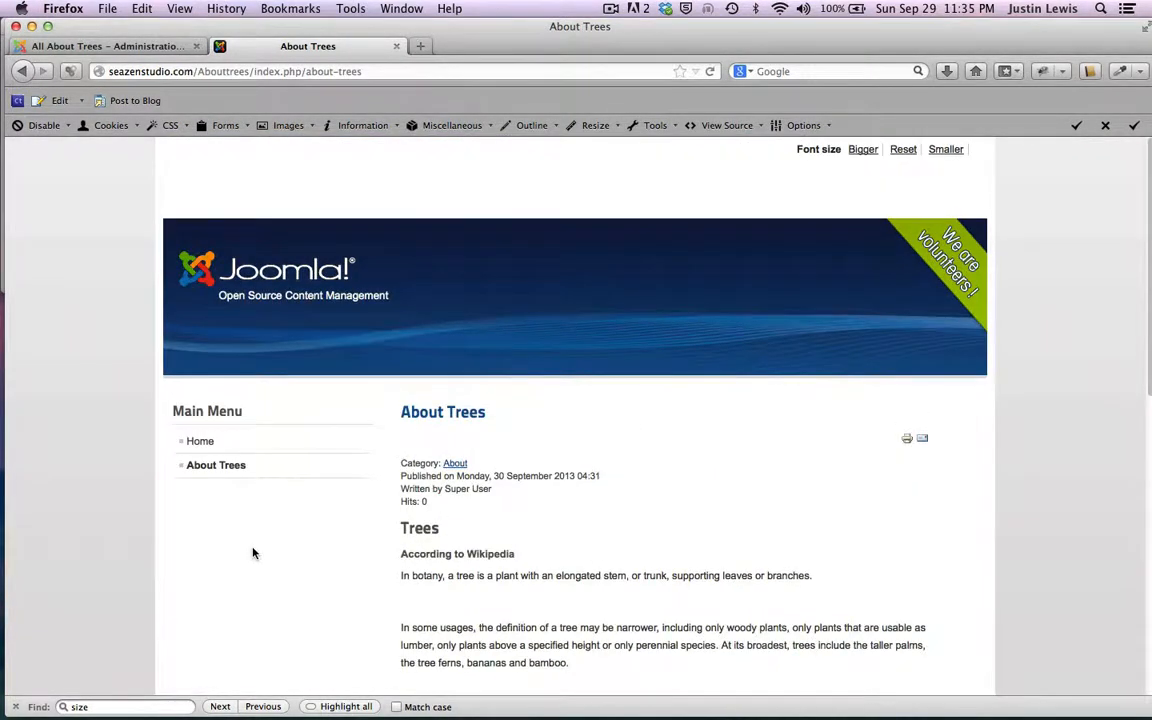
{"action": "scroll", "coordinate": [253, 553], "scroll_direction": "down", "scroll_amount": 8}
{"action": "scroll", "coordinate": [253, 553], "scroll_direction": "up", "scroll_amount": 10}
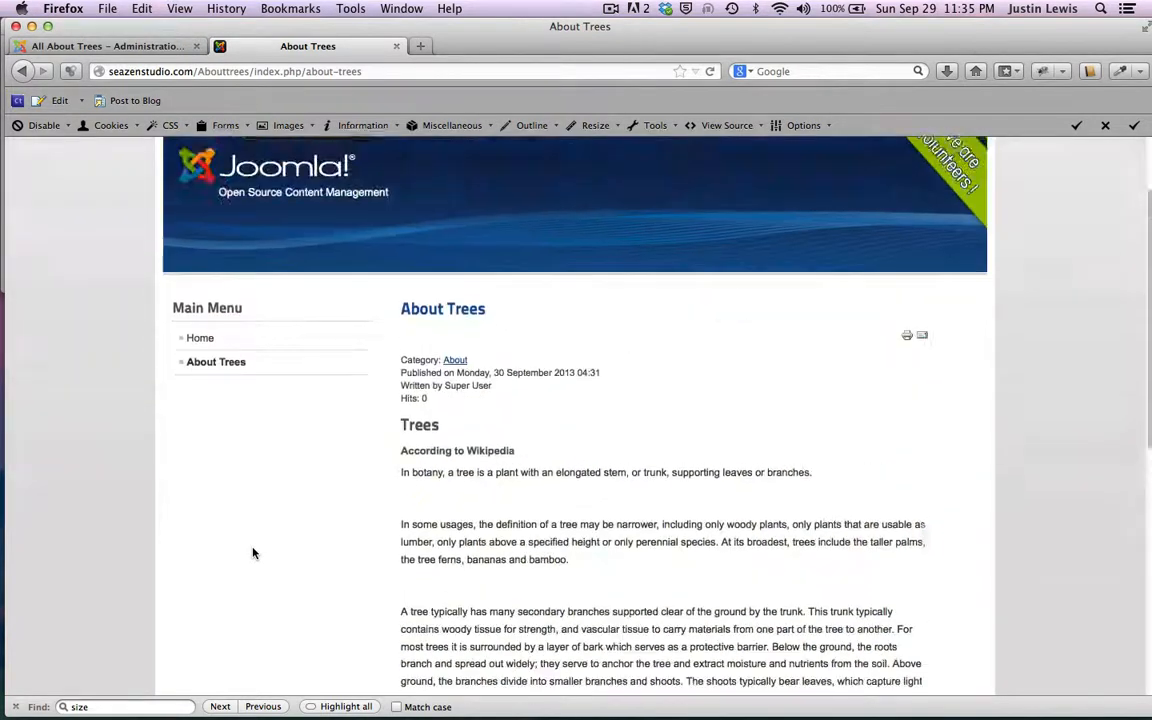
{"action": "scroll", "coordinate": [253, 553], "scroll_direction": "down", "scroll_amount": 2}
{"action": "scroll", "coordinate": [253, 553], "scroll_direction": "up", "scroll_amount": 1}
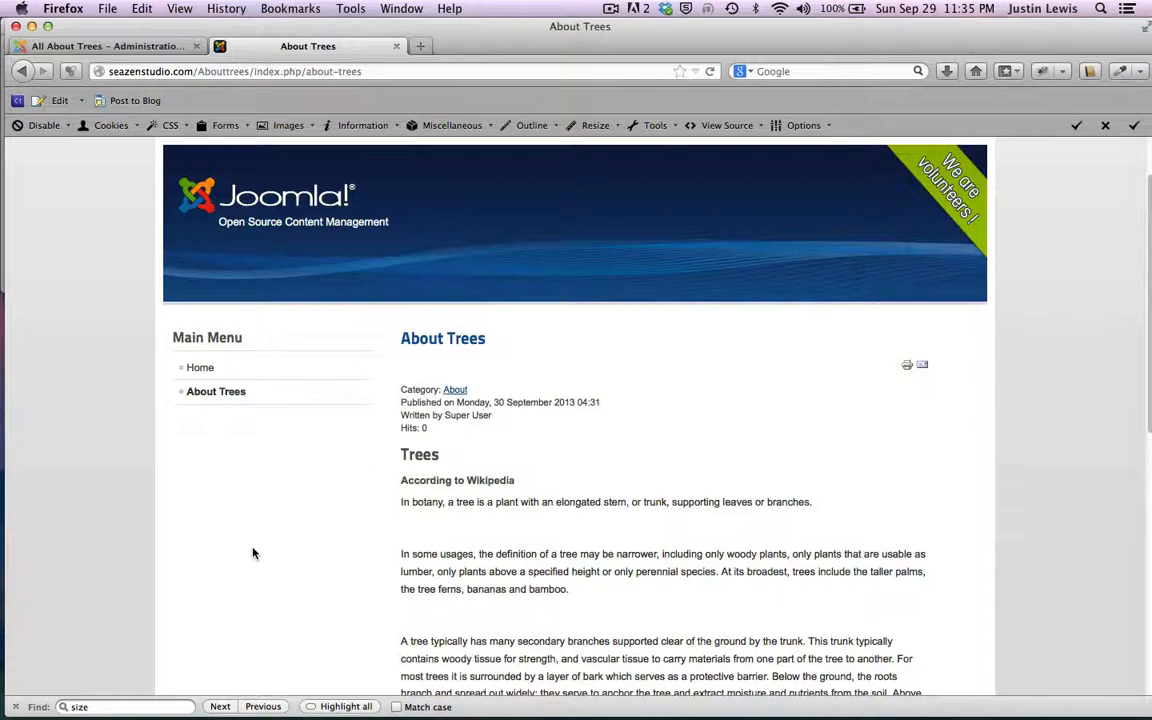
Return to the About Trees menu item form in the administration and collapse its Article Options
{"action": "left_click", "coordinate": [134, 47]}
{"action": "scroll", "coordinate": [407, 544], "scroll_direction": "down", "scroll_amount": 2}
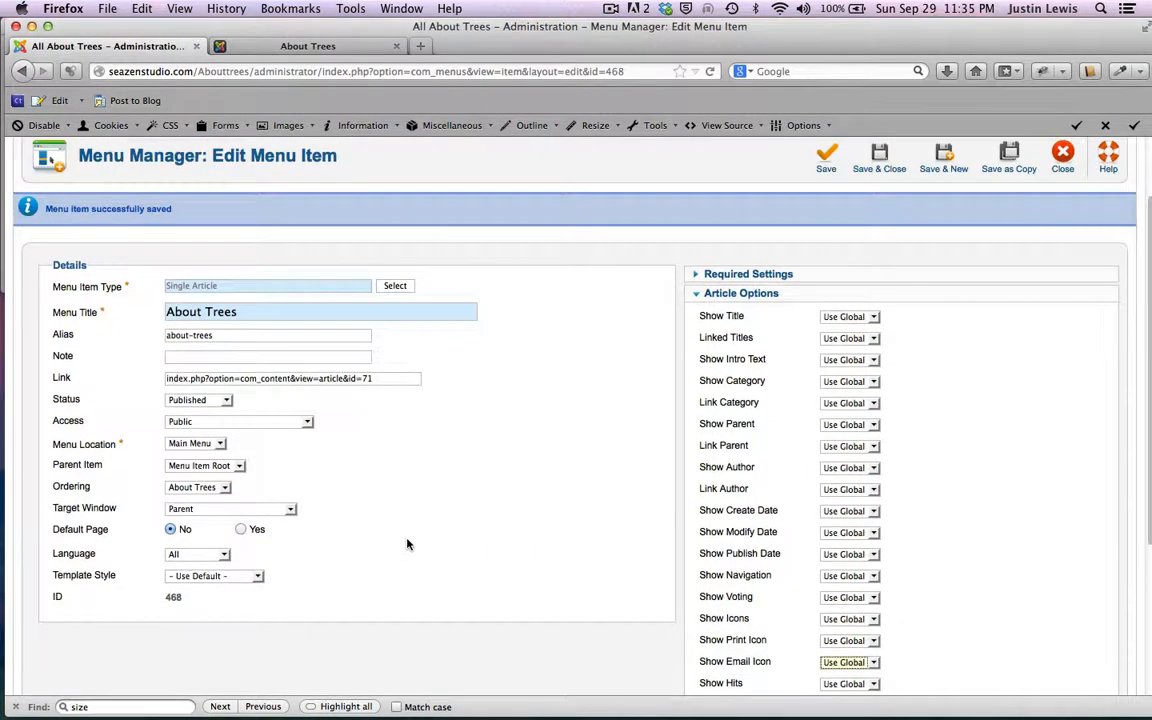
{"action": "left_click", "coordinate": [700, 293]}
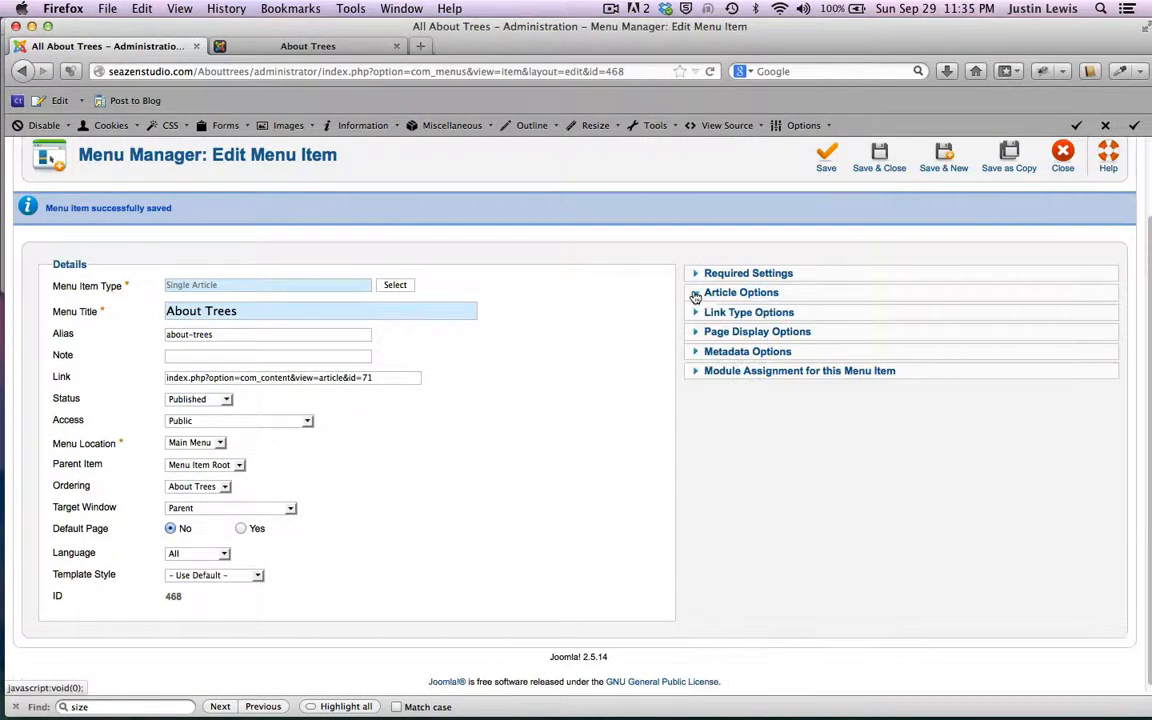
Save the About Trees menu item, start a new menu item, and close the front-end About Trees page
{"action": "left_click", "coordinate": [697, 272]}
{"action": "left_click", "coordinate": [697, 272]}
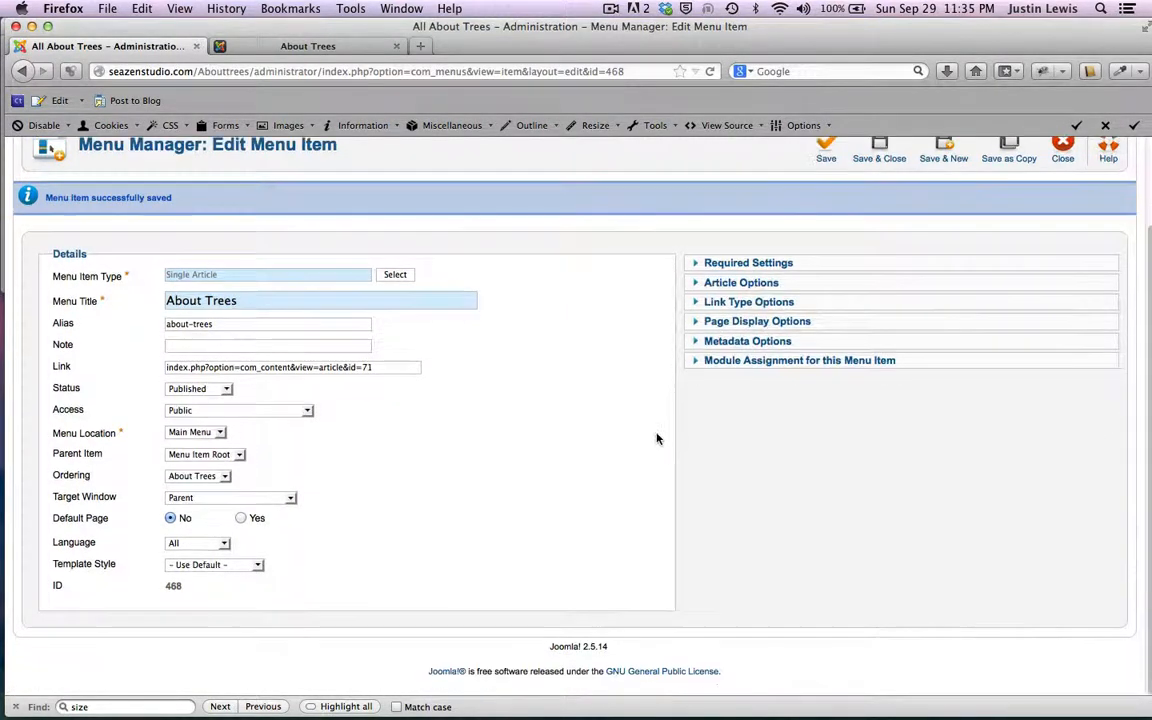
{"action": "scroll", "coordinate": [657, 438], "scroll_direction": "up", "scroll_amount": 2}
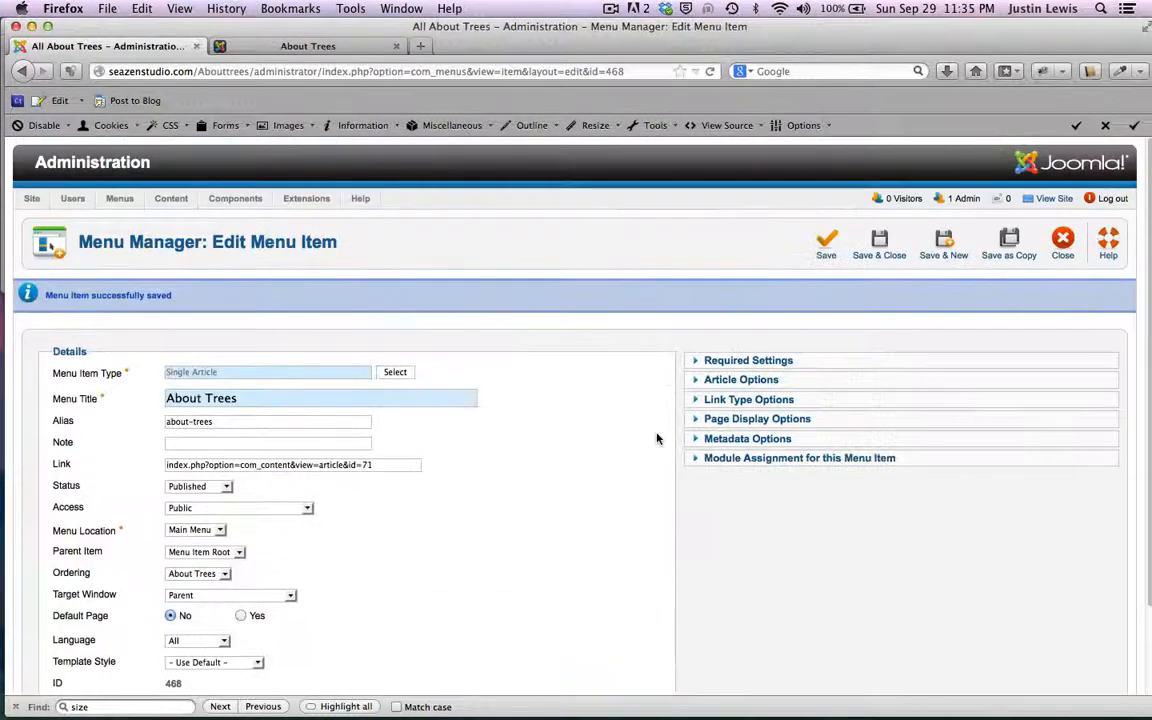
{"action": "left_click", "coordinate": [946, 254]}
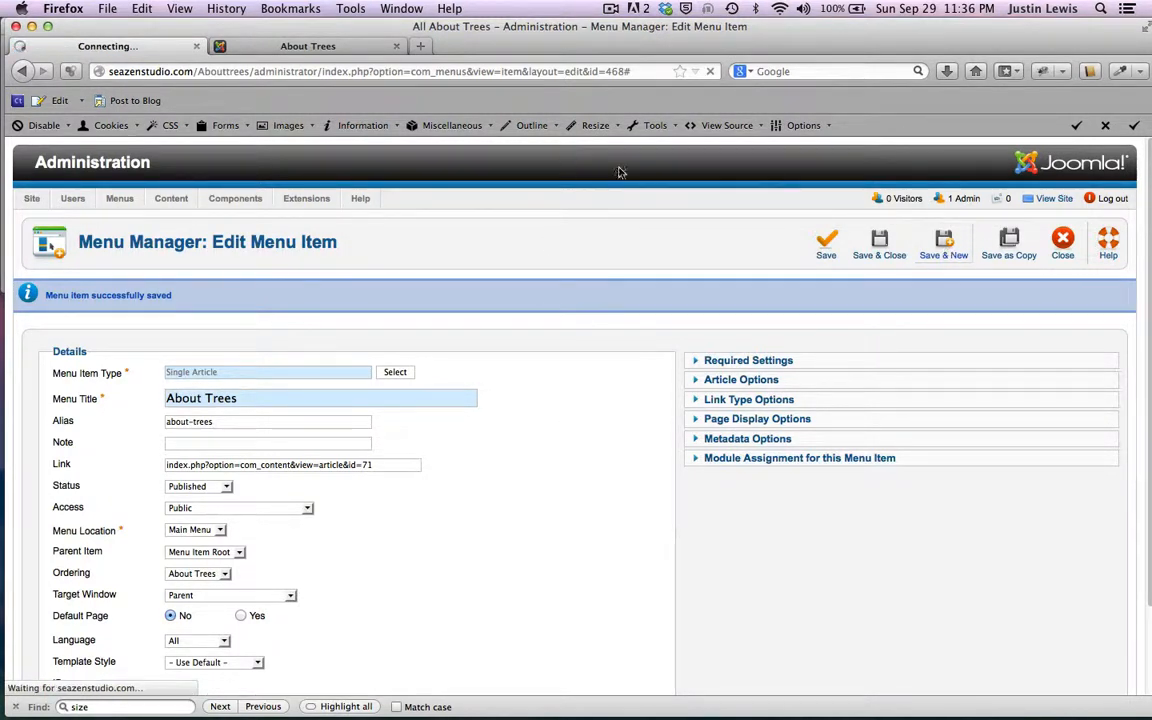
{"action": "left_click", "coordinate": [397, 46]}
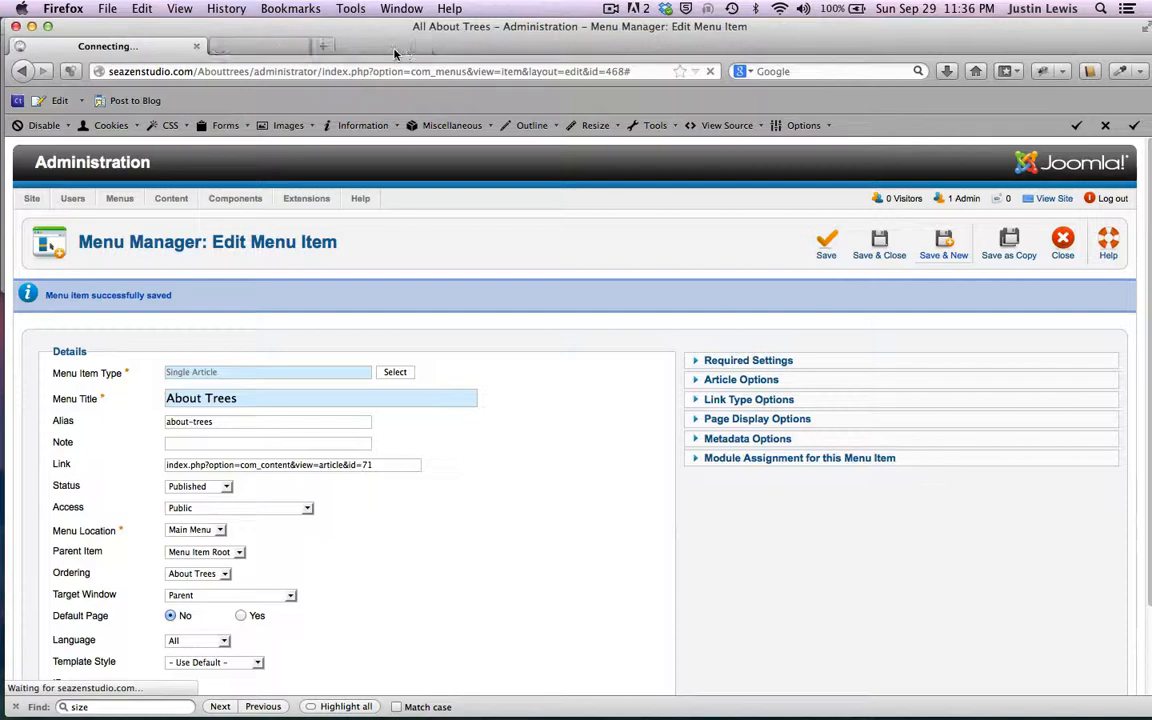
Copy the Deciduous Trees heading from the article outline in Tree Site Content.rtf and return to the new menu item form
{"action": "left_click_drag", "start_coordinate": [489, 41], "coordinate": [499, 93]}
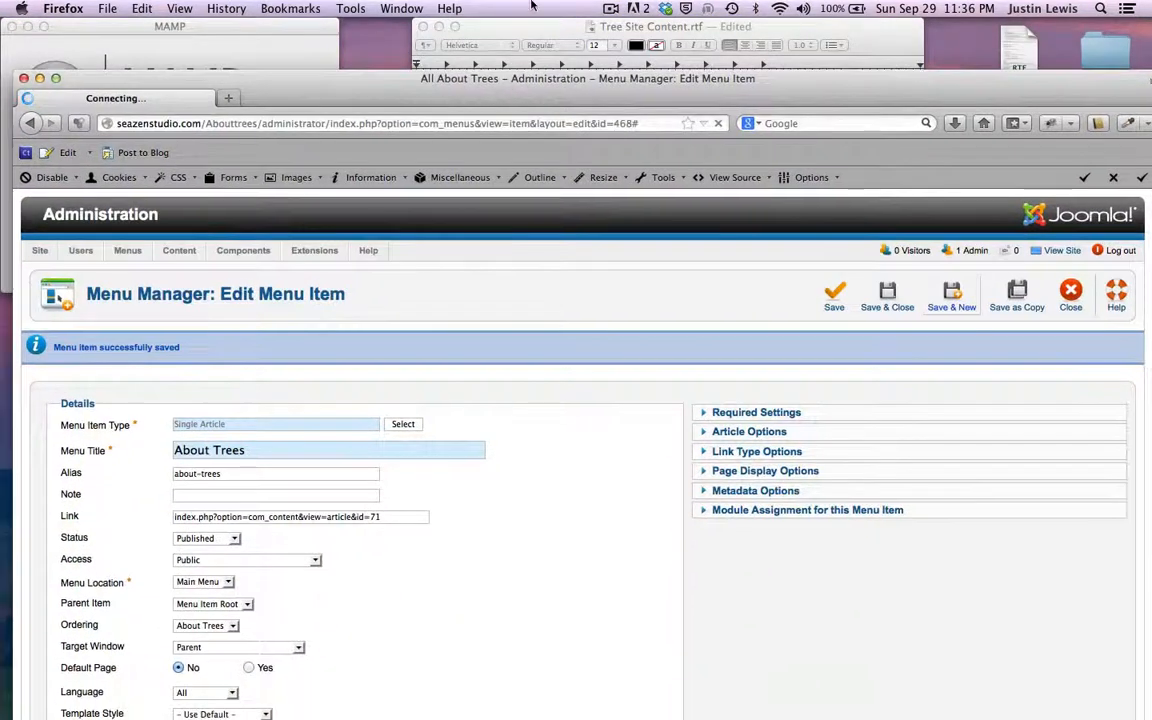
{"action": "left_click", "coordinate": [530, 32]}
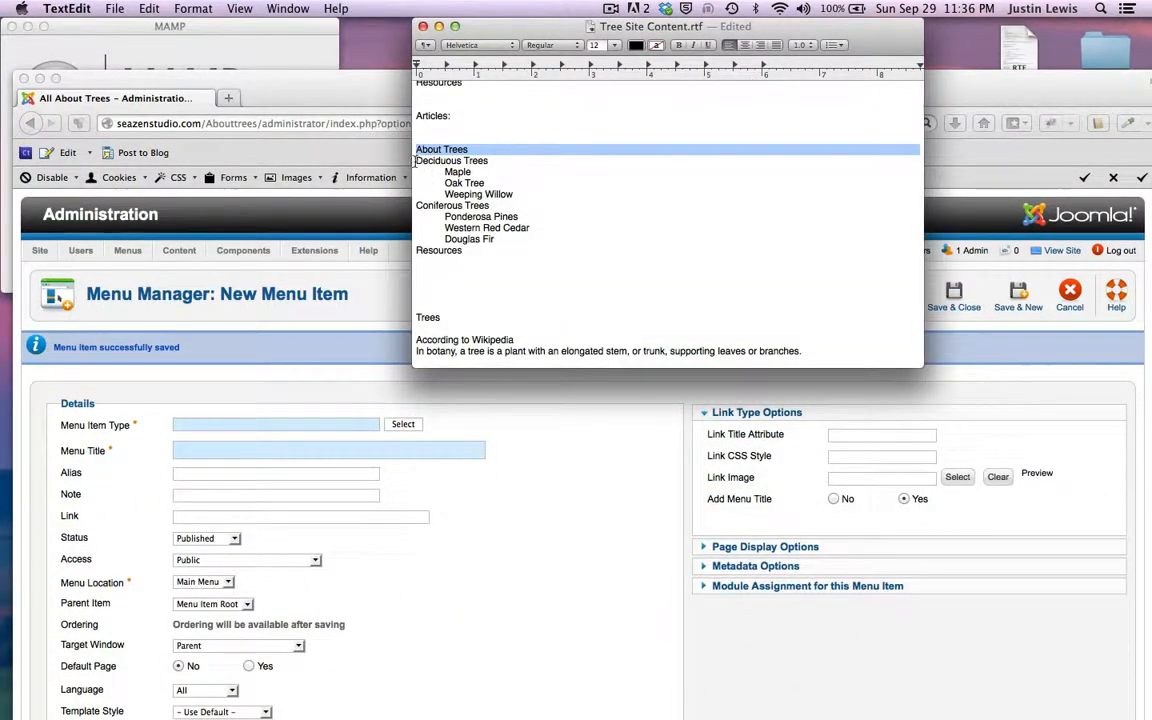
{"action": "left_click_drag", "start_coordinate": [414, 161], "coordinate": [489, 161]}
{"action": "key", "text": "super+c"}
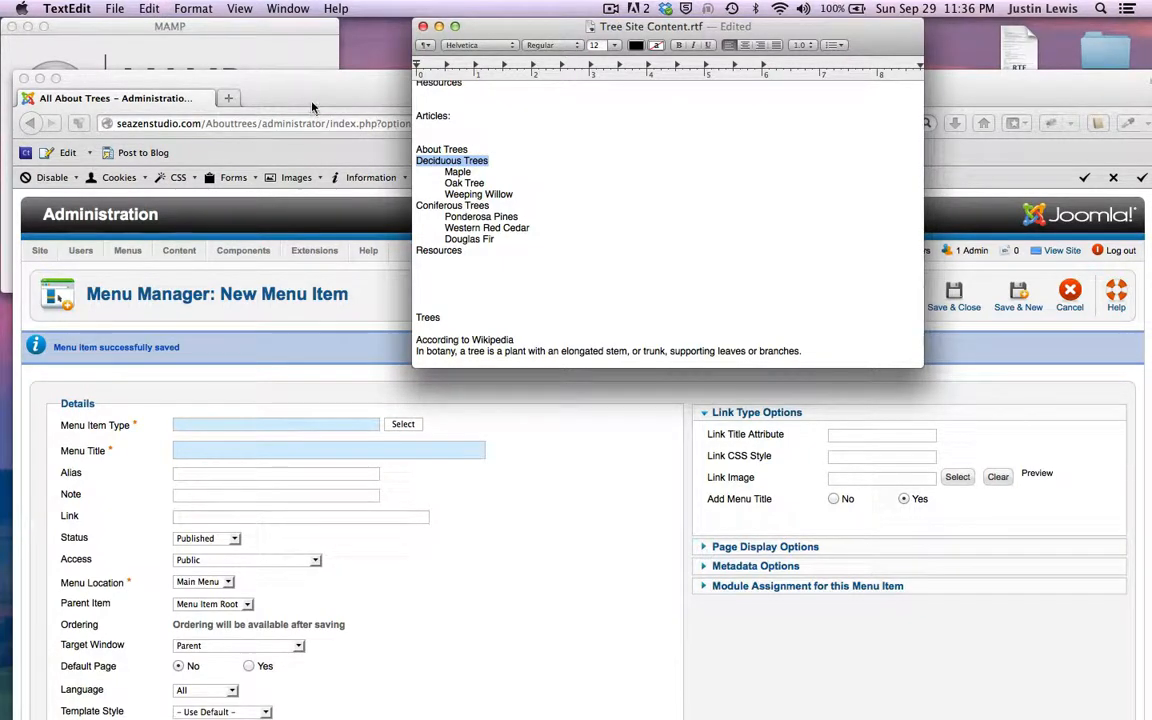
{"action": "left_click_drag", "start_coordinate": [312, 95], "coordinate": [298, 3]}
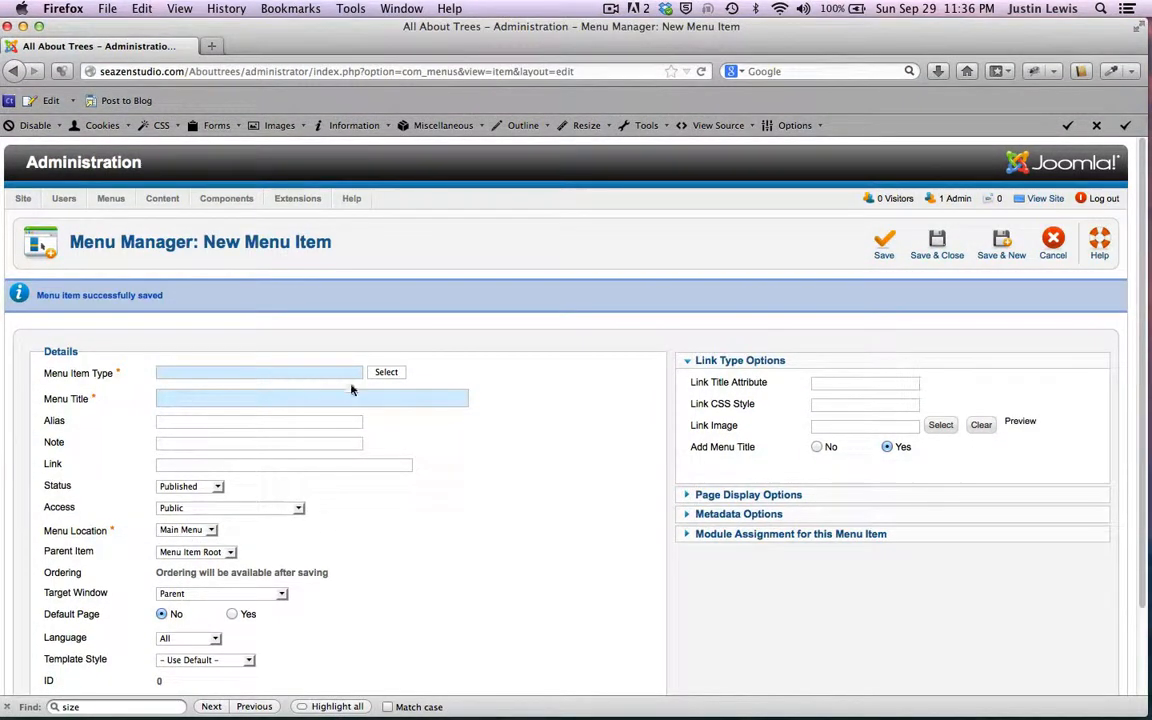
Set the new menu item to Single Article with the Deciduous Trees article and title it Deciduous Trees
{"action": "left_click", "coordinate": [386, 372]}
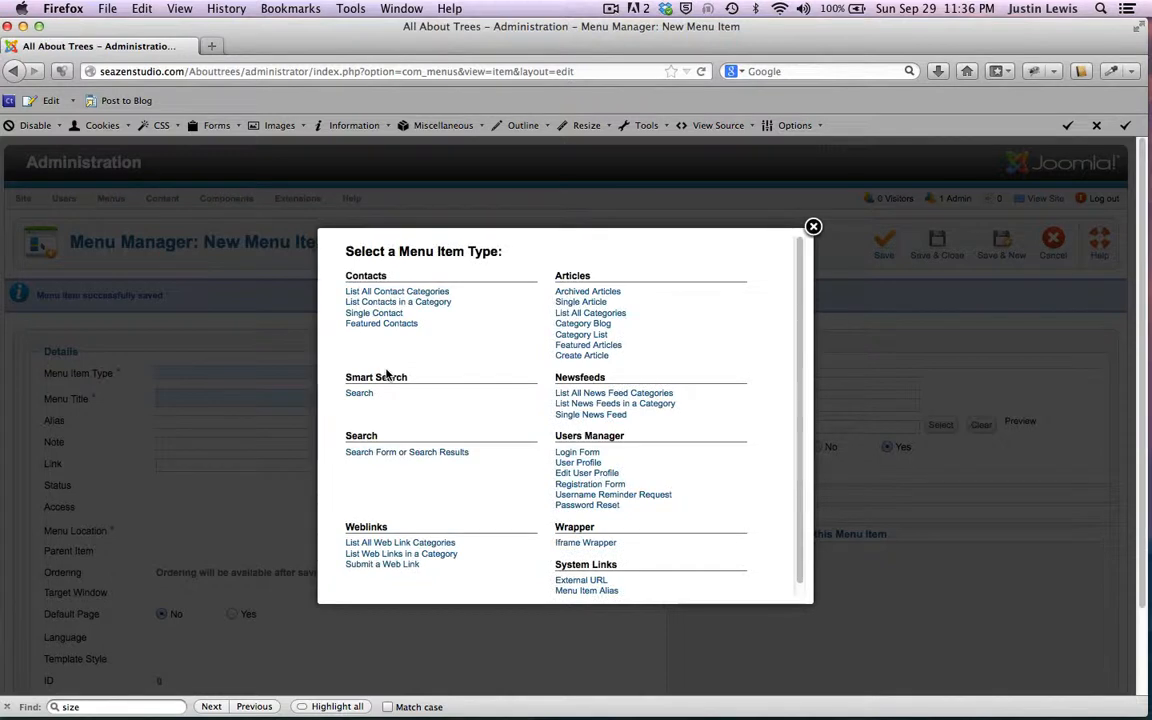
{"action": "left_click", "coordinate": [567, 302]}
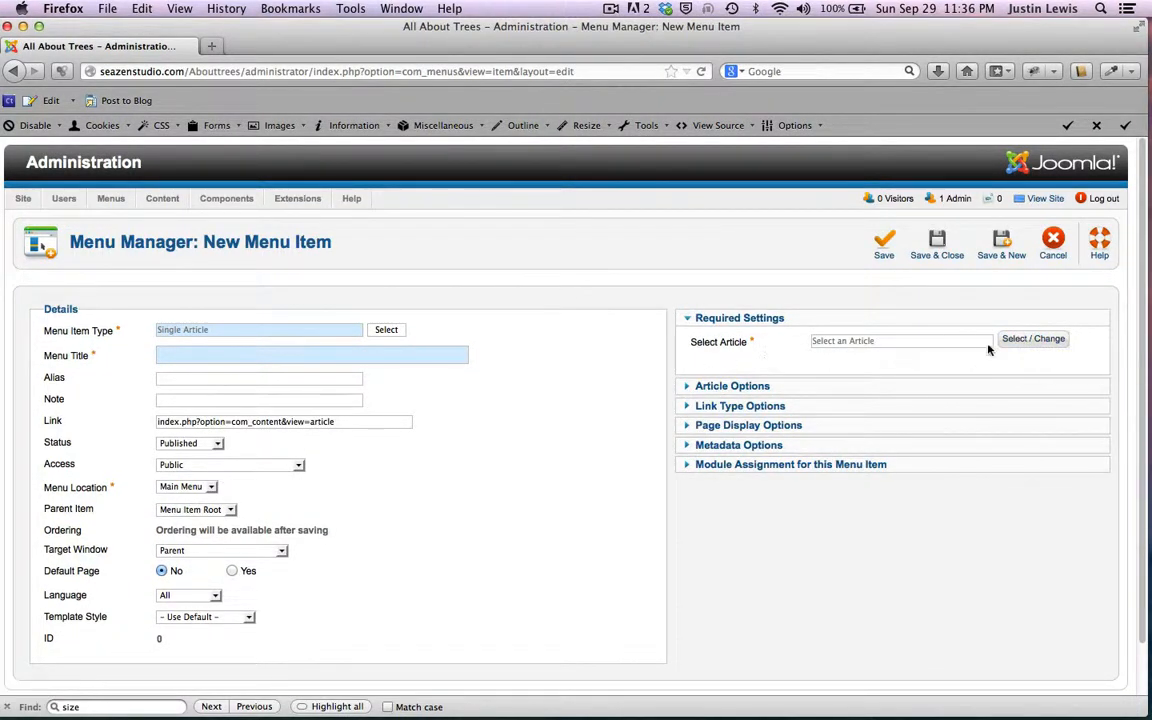
{"action": "left_click", "coordinate": [1031, 338]}
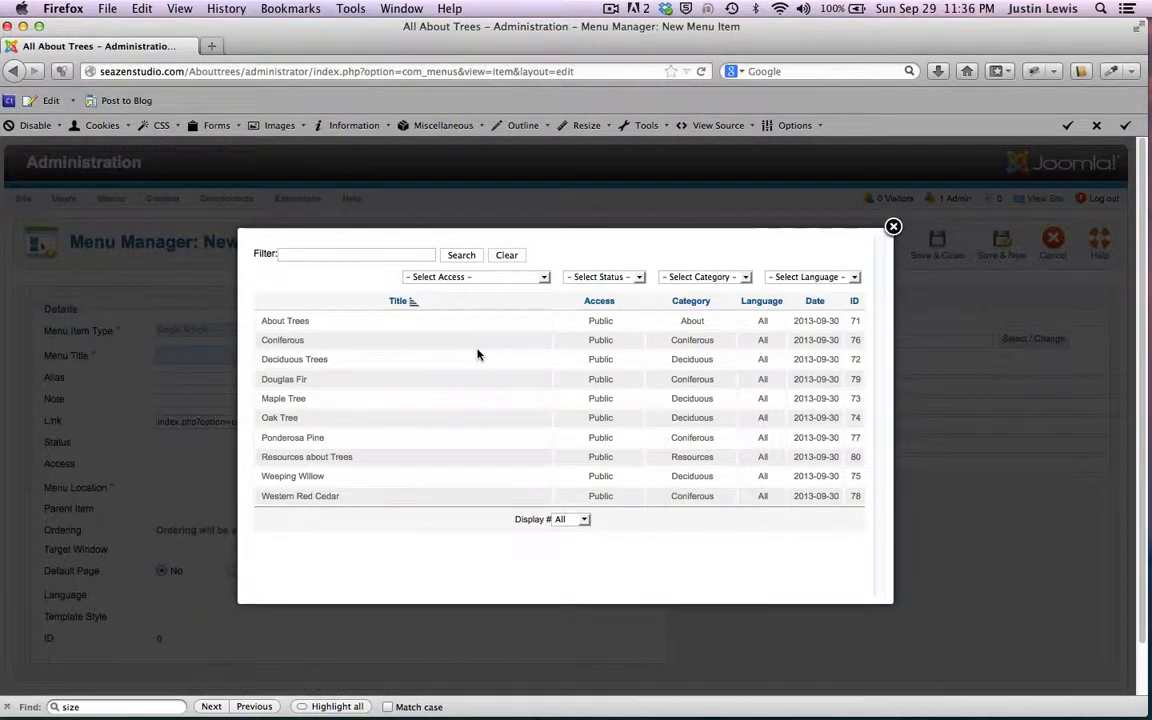
{"action": "left_click", "coordinate": [270, 362]}
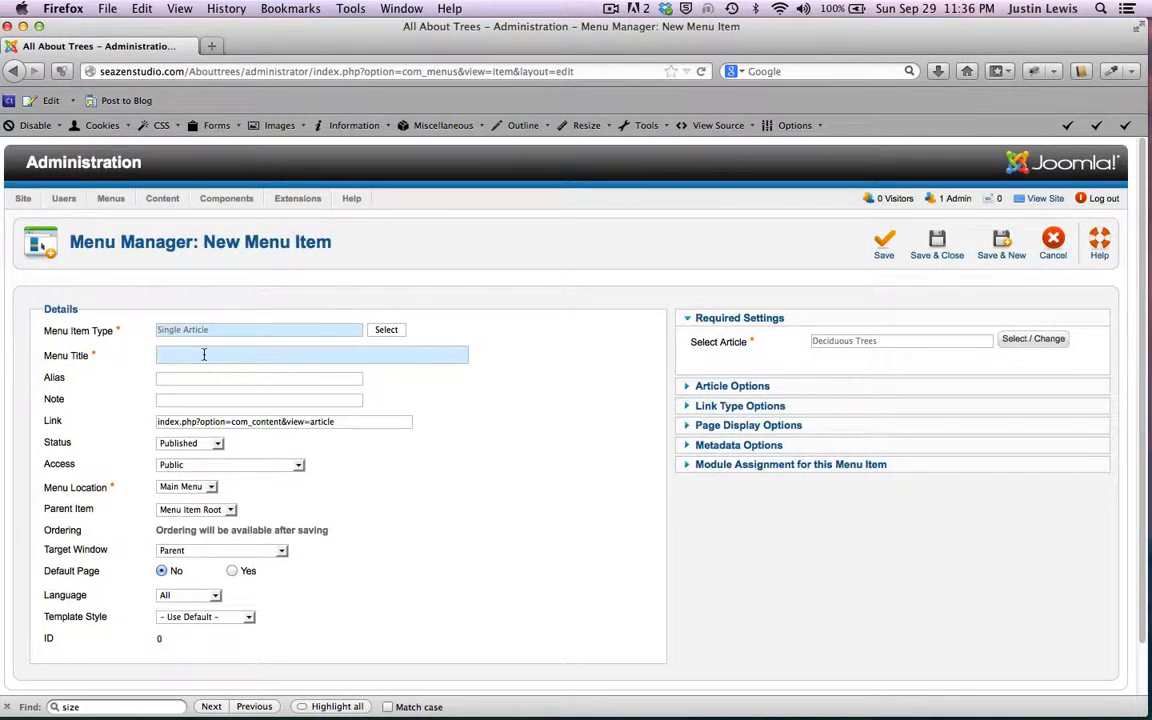
{"action": "type", "text": "D"}
{"action": "key", "text": "Down"}
{"action": "key", "text": "Down"}
{"action": "key", "text": "Return"}
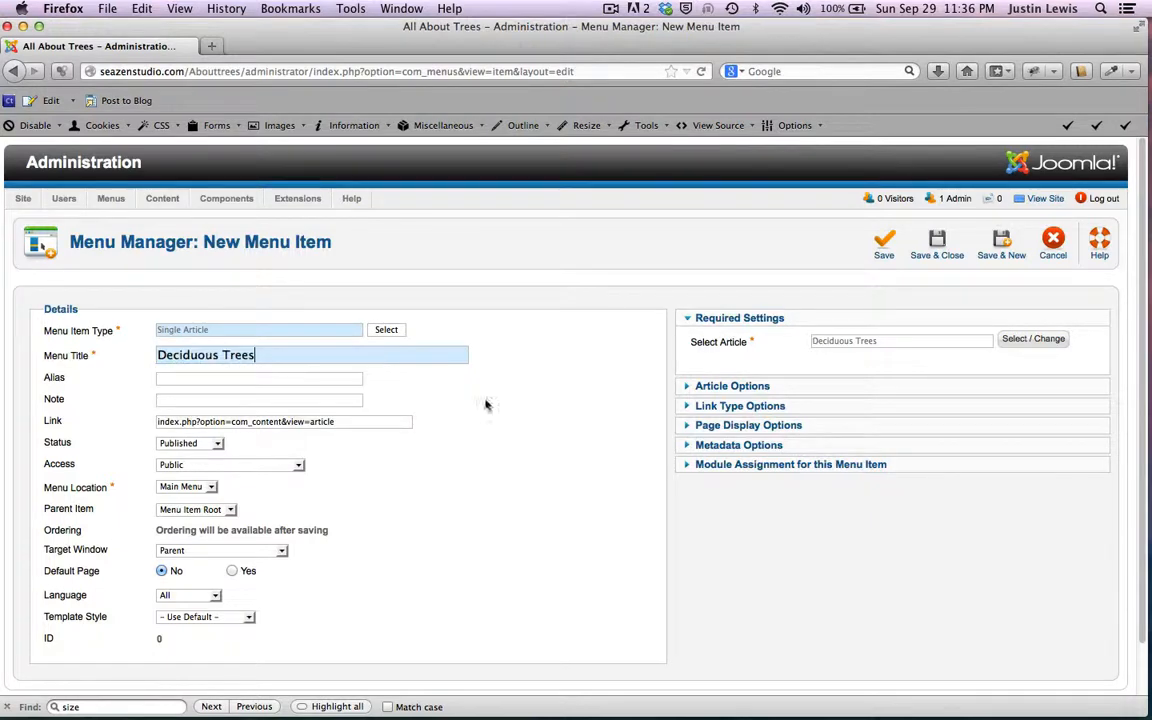
Keep Menu Item Root as the parent of Deciduous Trees, save it and start another new menu item
{"action": "scroll", "coordinate": [555, 458], "scroll_direction": "down", "scroll_amount": 1}
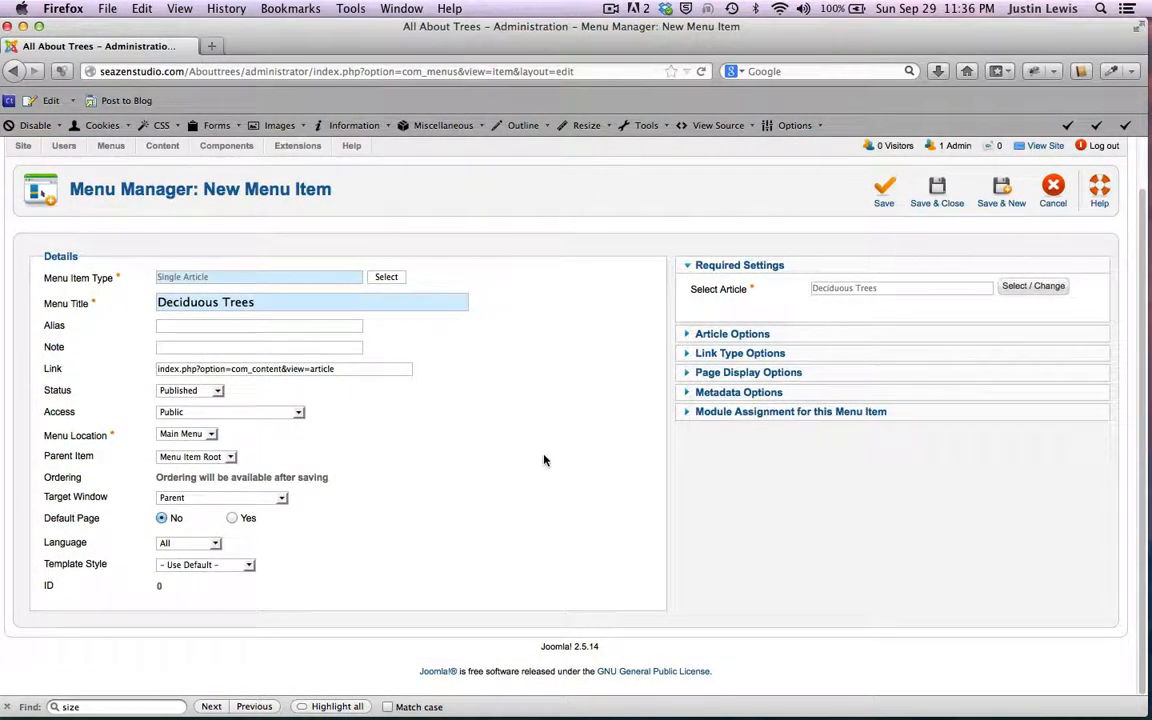
{"action": "left_click", "coordinate": [200, 456]}
{"action": "left_click", "coordinate": [330, 459]}
{"action": "scroll", "coordinate": [595, 485], "scroll_direction": "up", "scroll_amount": 1}
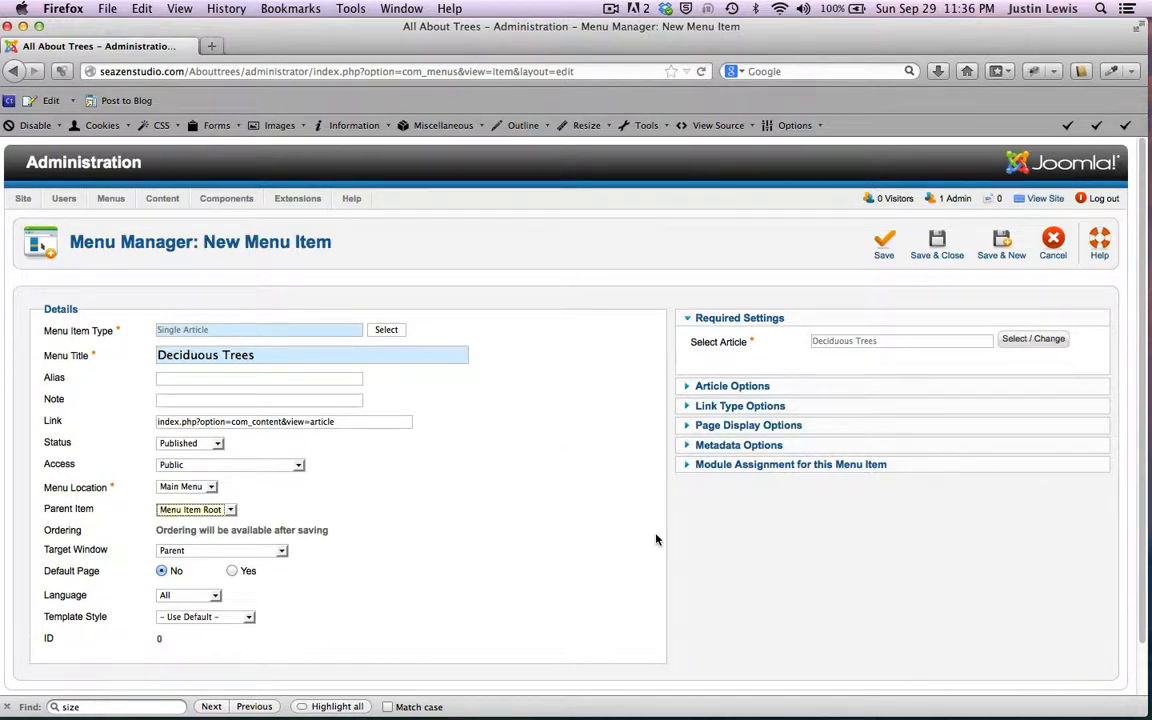
{"action": "scroll", "coordinate": [656, 540], "scroll_direction": "down", "scroll_amount": 1}
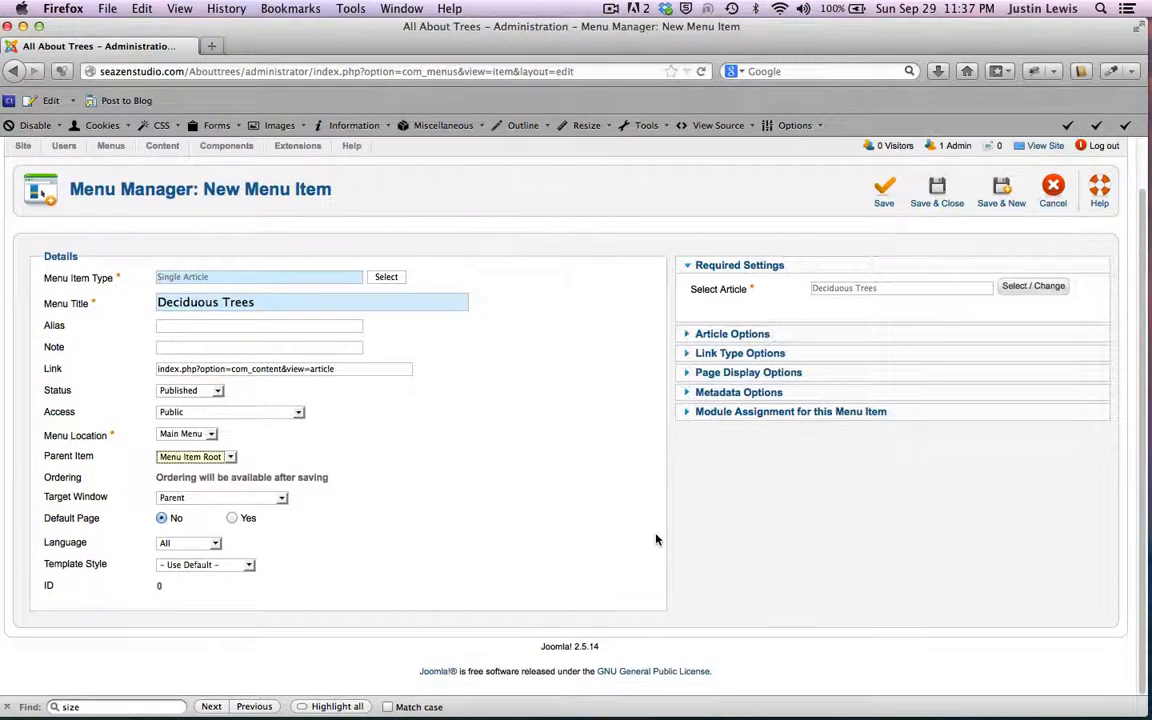
{"action": "scroll", "coordinate": [656, 540], "scroll_direction": "up", "scroll_amount": 1}
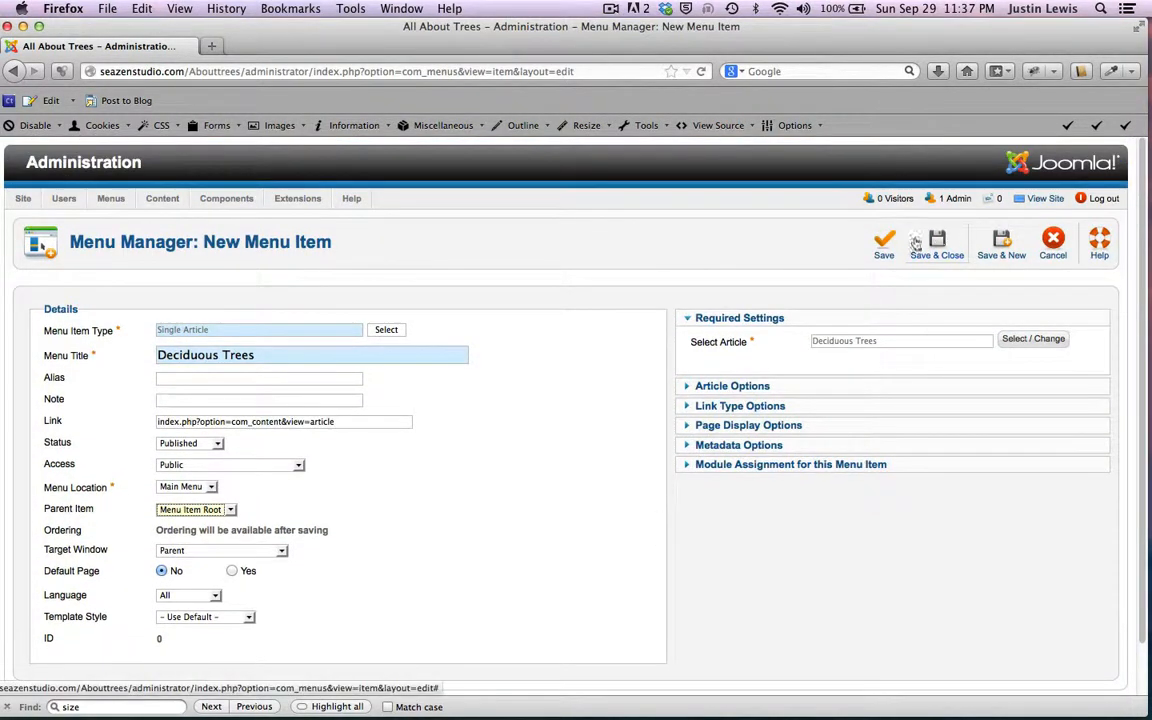
{"action": "left_click", "coordinate": [1002, 241]}
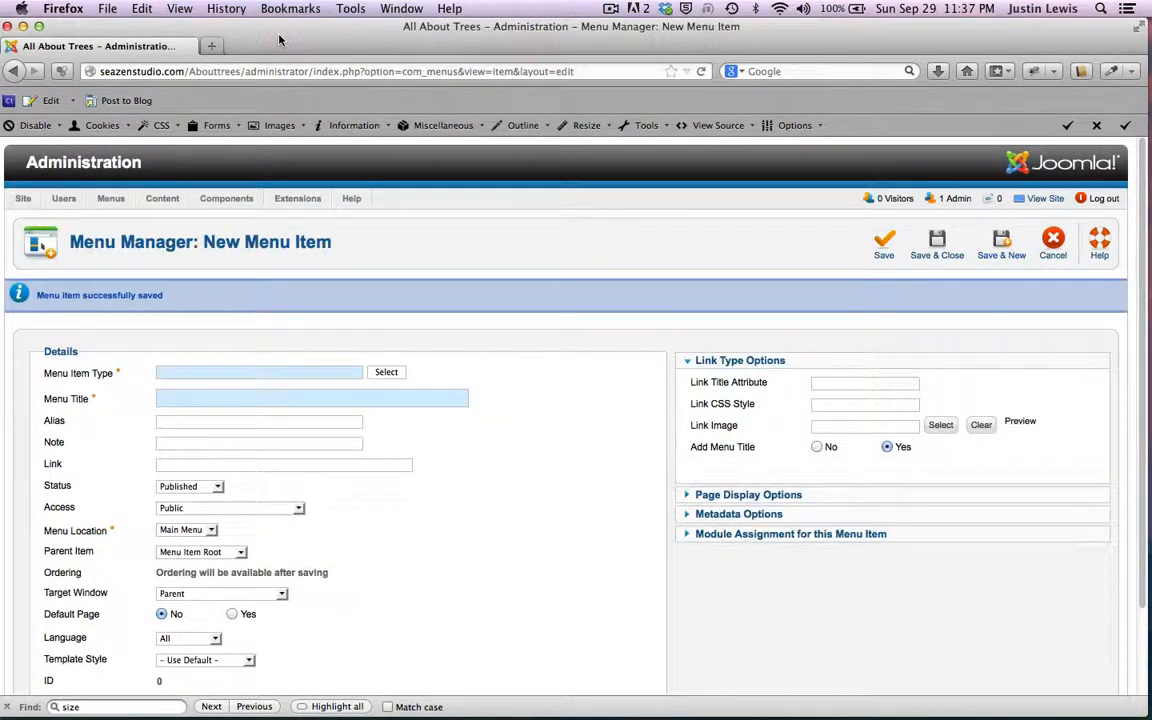
Review the Maple, Oak Tree and Weeping Willow entries under Deciduous Trees in Tree Site Content.rtf and return to the form
{"action": "left_click_drag", "start_coordinate": [280, 40], "coordinate": [309, 234]}
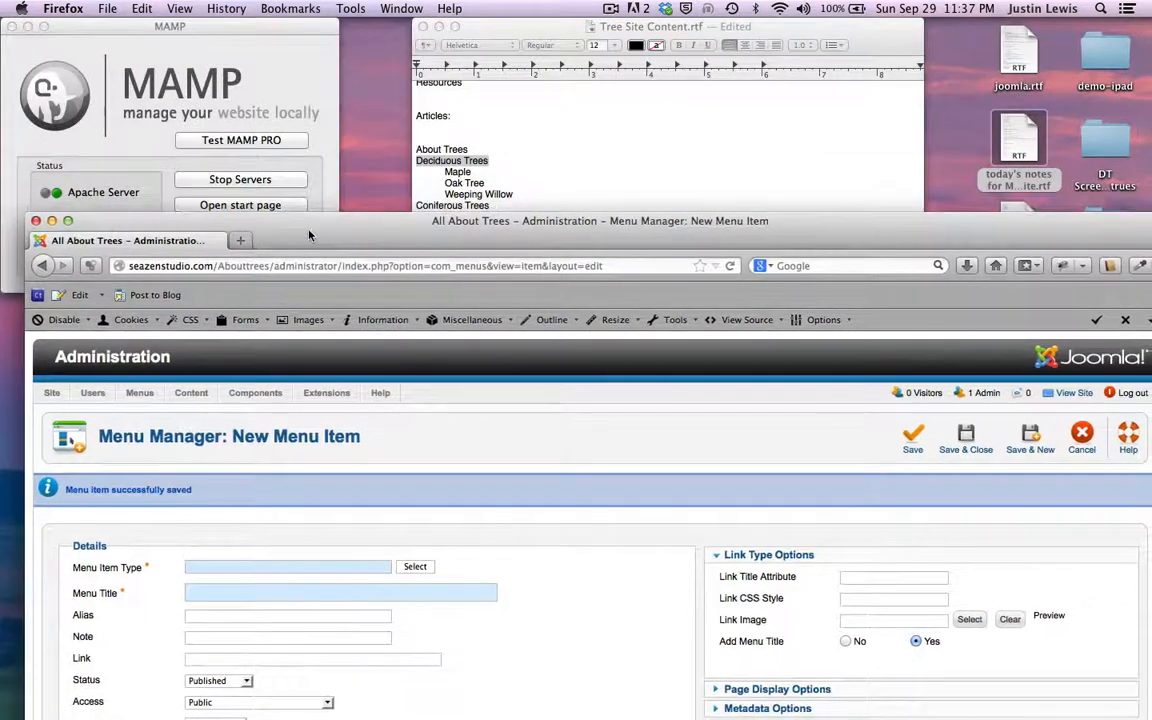
{"action": "left_click", "coordinate": [476, 162]}
{"action": "left_click_drag", "start_coordinate": [445, 172], "coordinate": [514, 195]}
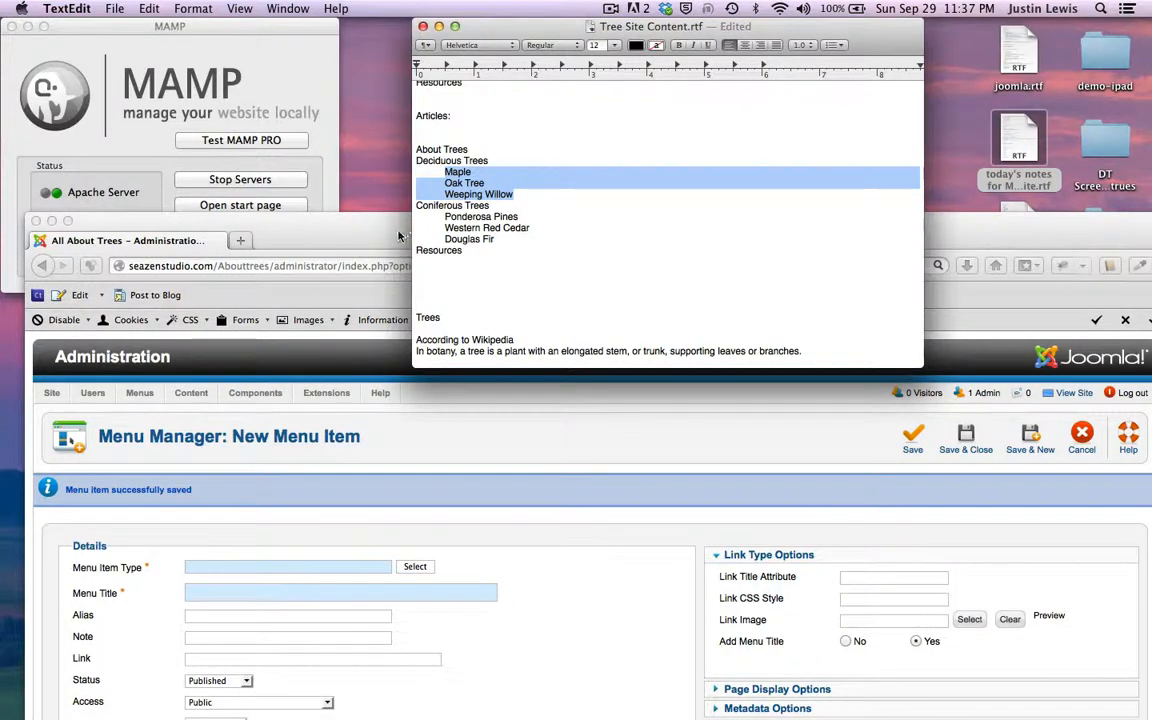
{"action": "mouse_move", "coordinate": [366, 231]}
{"action": "left_mouse_down"}
{"action": "mouse_move", "coordinate": [349, 75]}
{"action": "mouse_move", "coordinate": [376, 153]}
{"action": "mouse_move", "coordinate": [360, 276]}
{"action": "mouse_move", "coordinate": [366, 229]}
{"action": "left_mouse_up"}
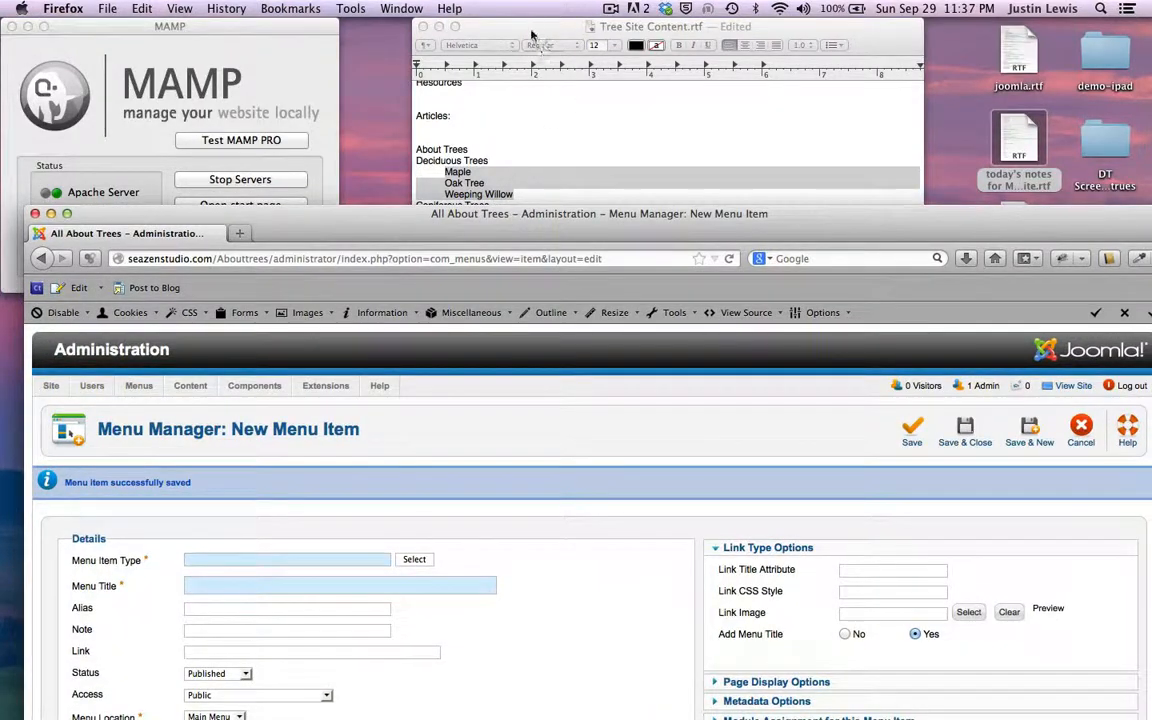
{"action": "left_click", "coordinate": [478, 27]}
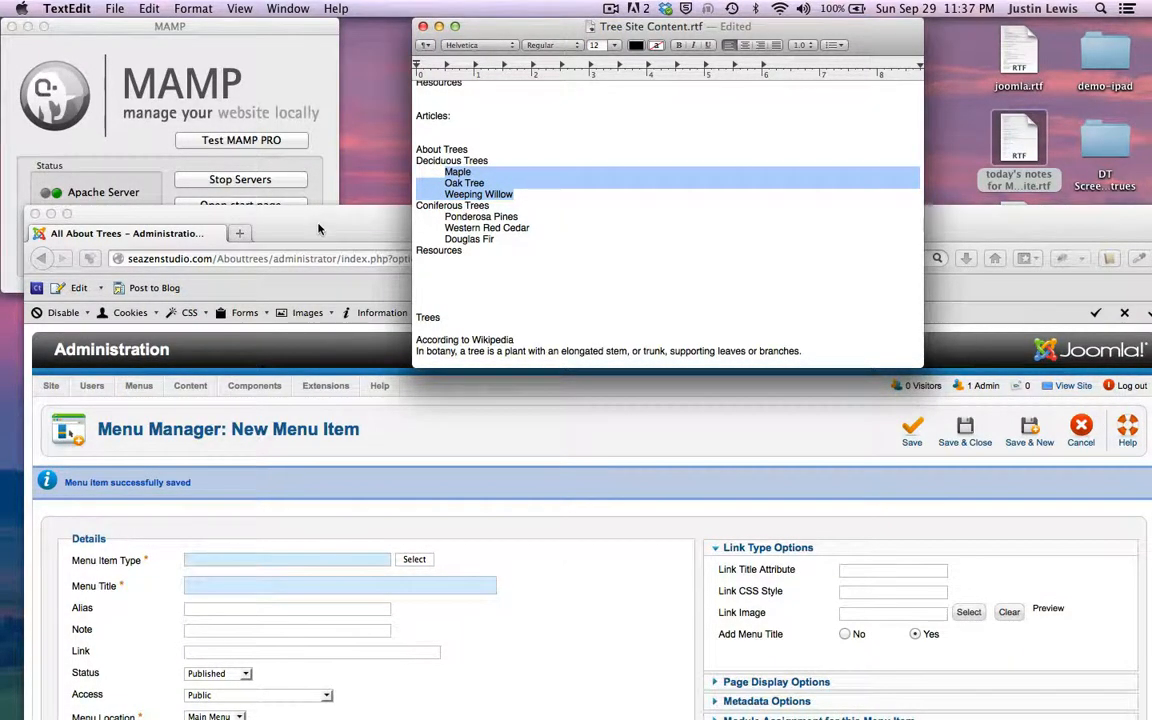
{"action": "left_click_drag", "start_coordinate": [289, 212], "coordinate": [304, 38]}
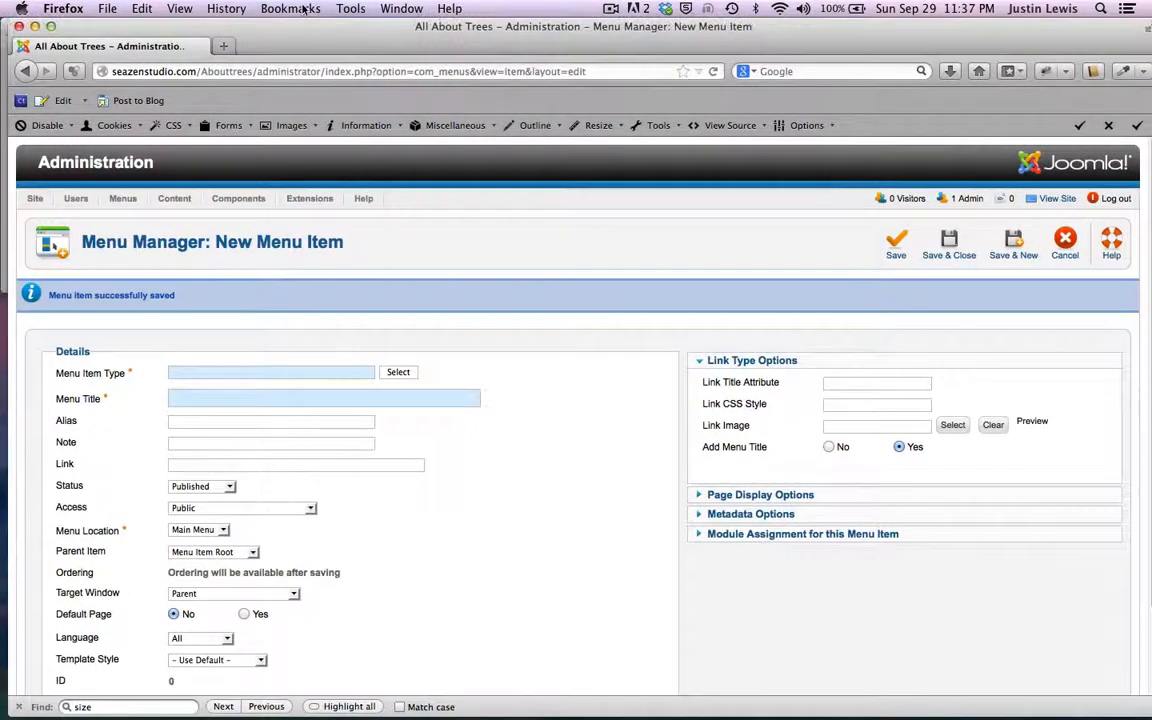
Set the new menu item's type to Single Article and select the Maple Tree article for it
{"action": "left_click", "coordinate": [395, 371]}
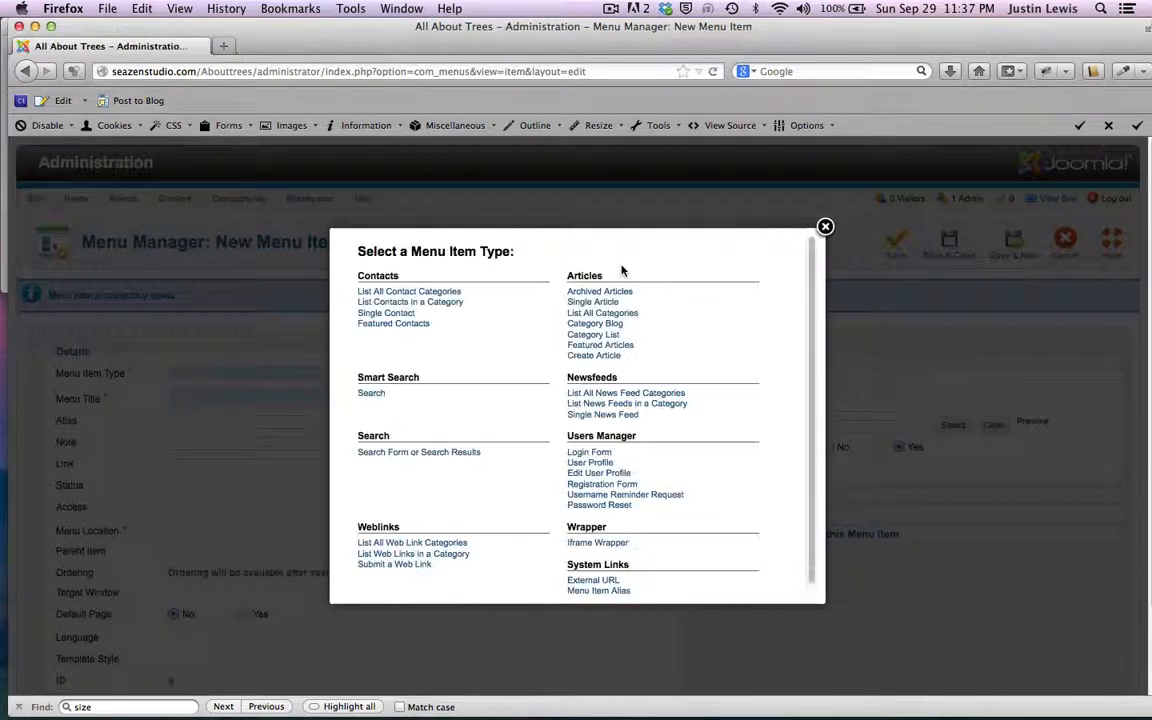
{"action": "left_click", "coordinate": [578, 311]}
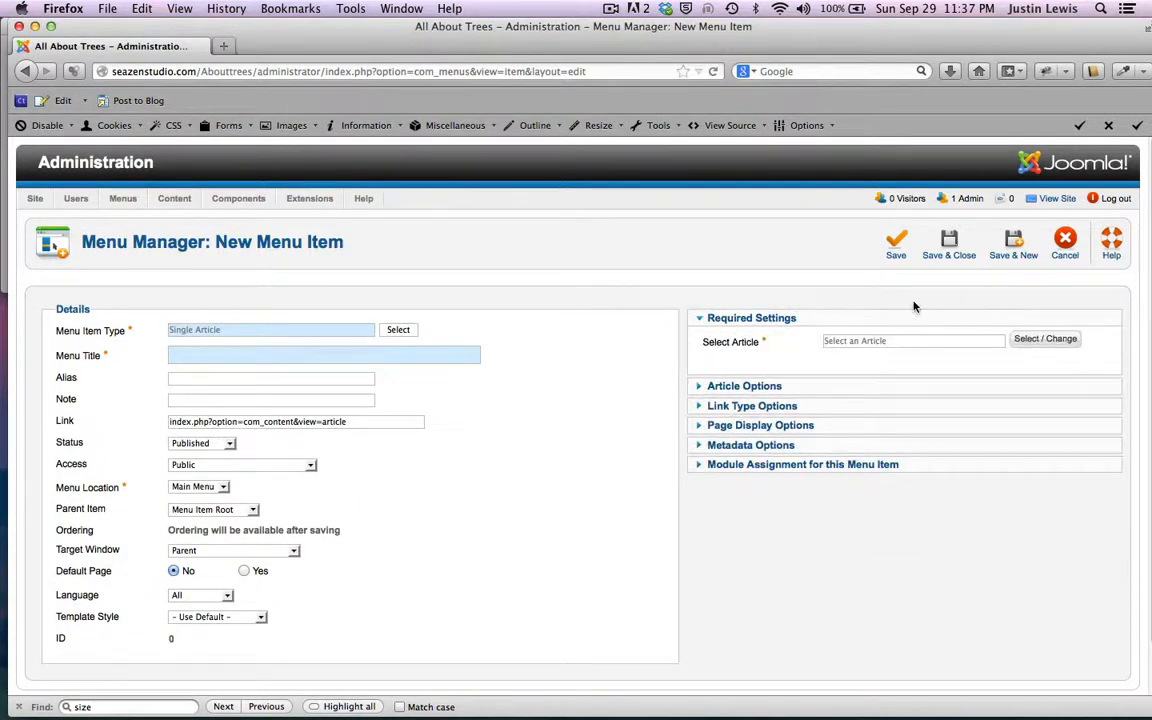
{"action": "left_click", "coordinate": [1044, 340]}
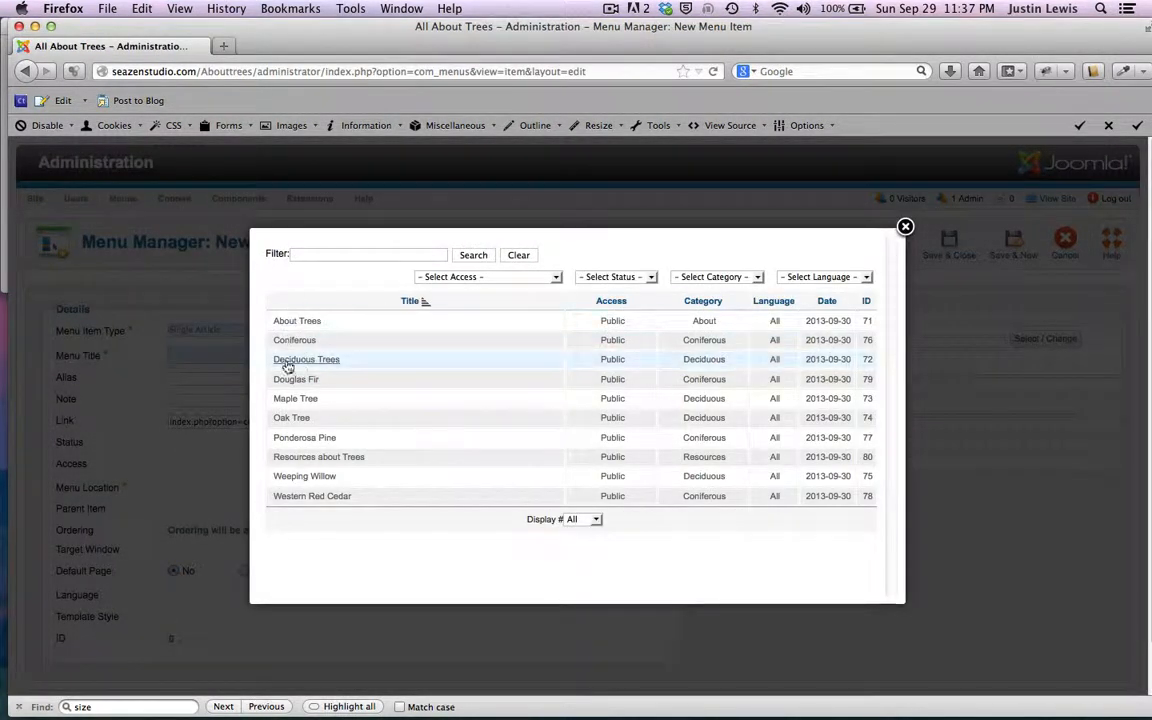
{"action": "left_click", "coordinate": [296, 399]}
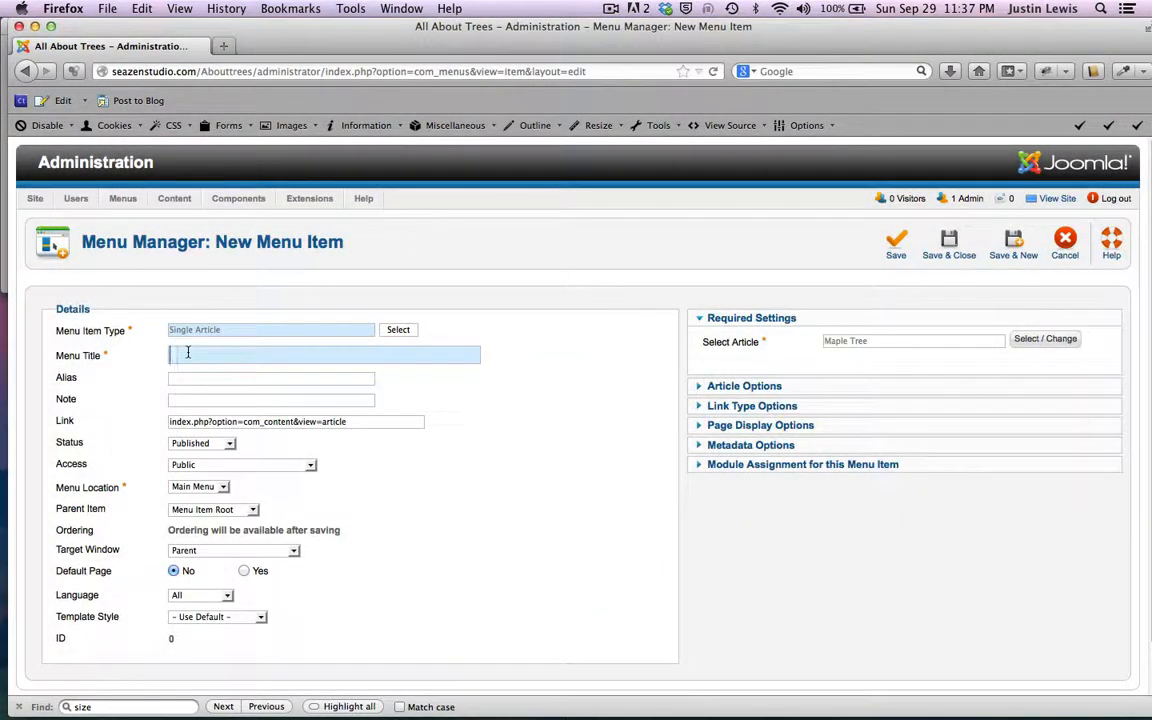
Title the new menu item Maple Tree
{"action": "type", "text": "MApl"}
{"action": "key", "text": "BackSpace"}
{"action": "key", "text": "BackSpace"}
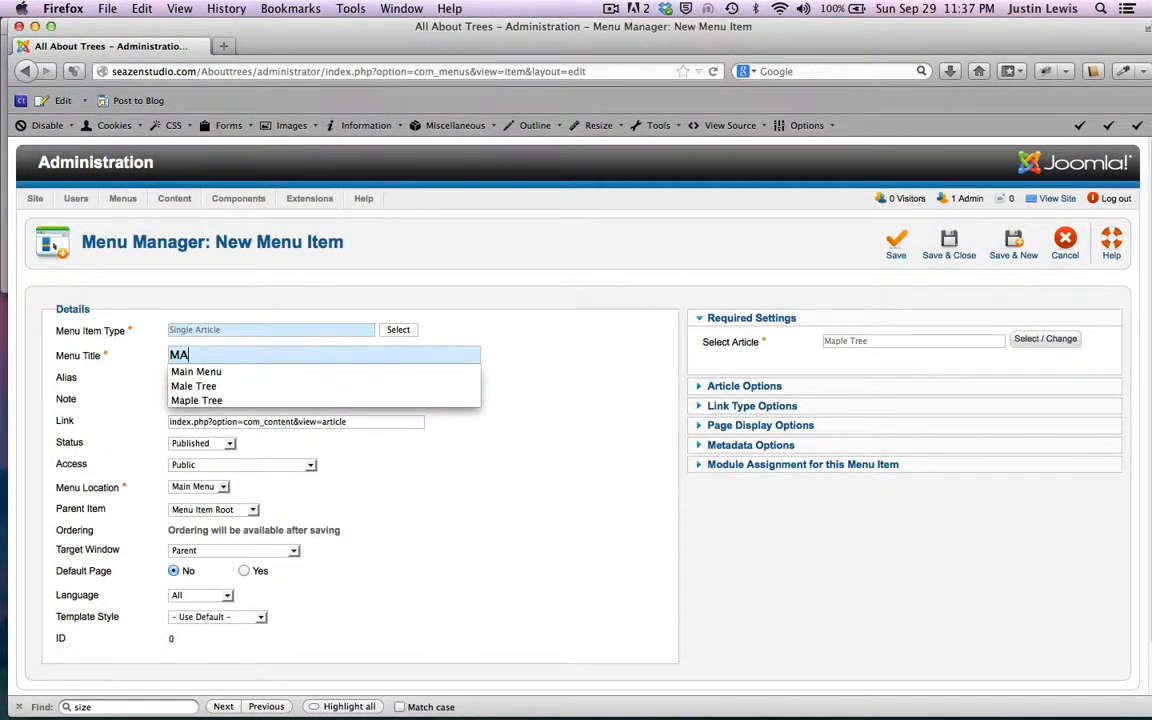
{"action": "key", "text": "Down"}
{"action": "key", "text": "Down"}
{"action": "key", "text": "Down"}
{"action": "key", "text": "Return"}
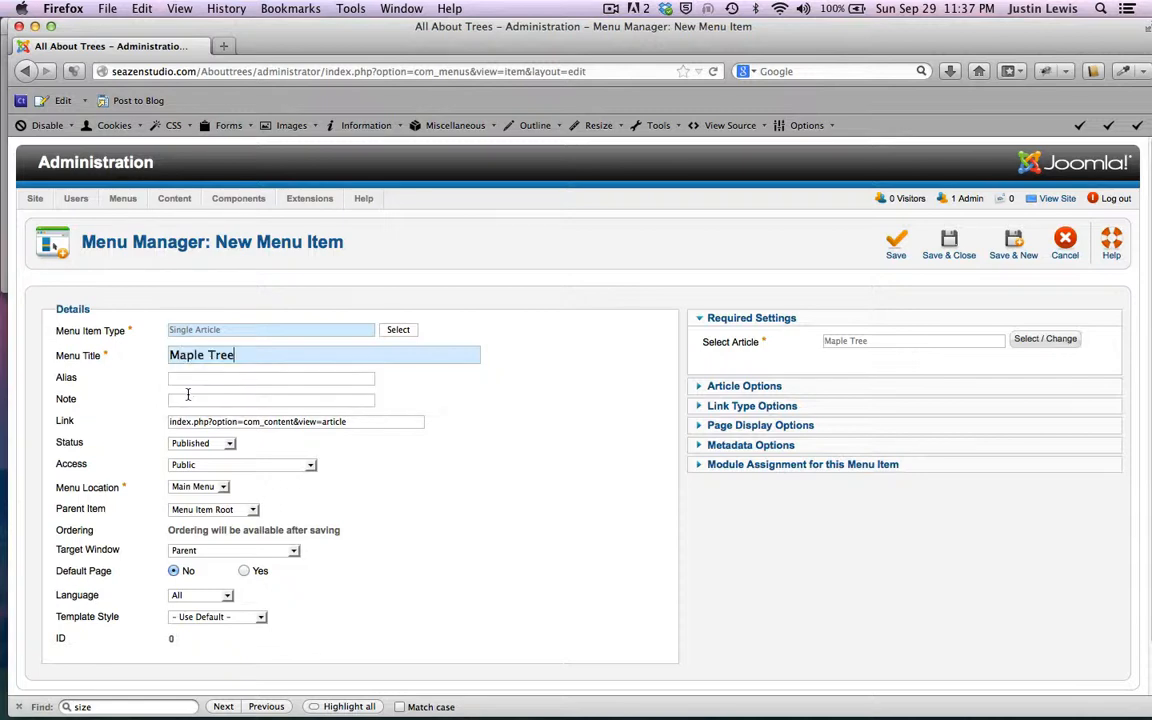
Nest the Maple Tree item under the Deciduous Trees parent, save it and start another new menu item
{"action": "scroll", "coordinate": [381, 458], "scroll_direction": "down", "scroll_amount": 1}
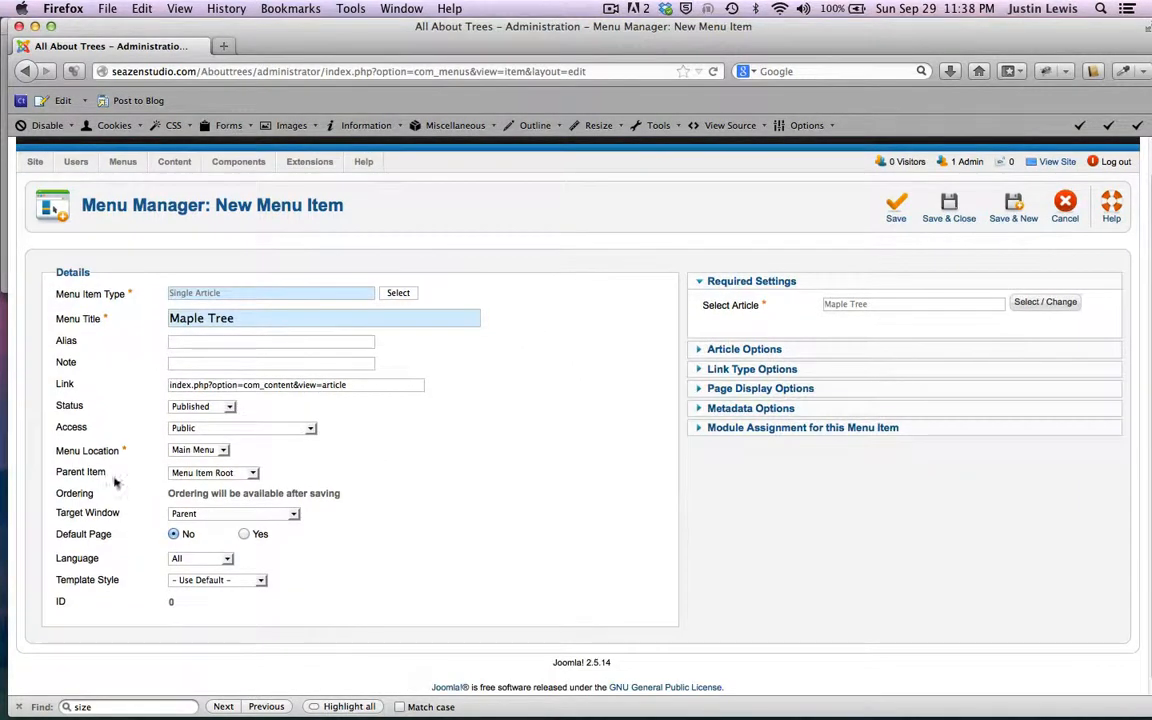
{"action": "left_click", "coordinate": [253, 473]}
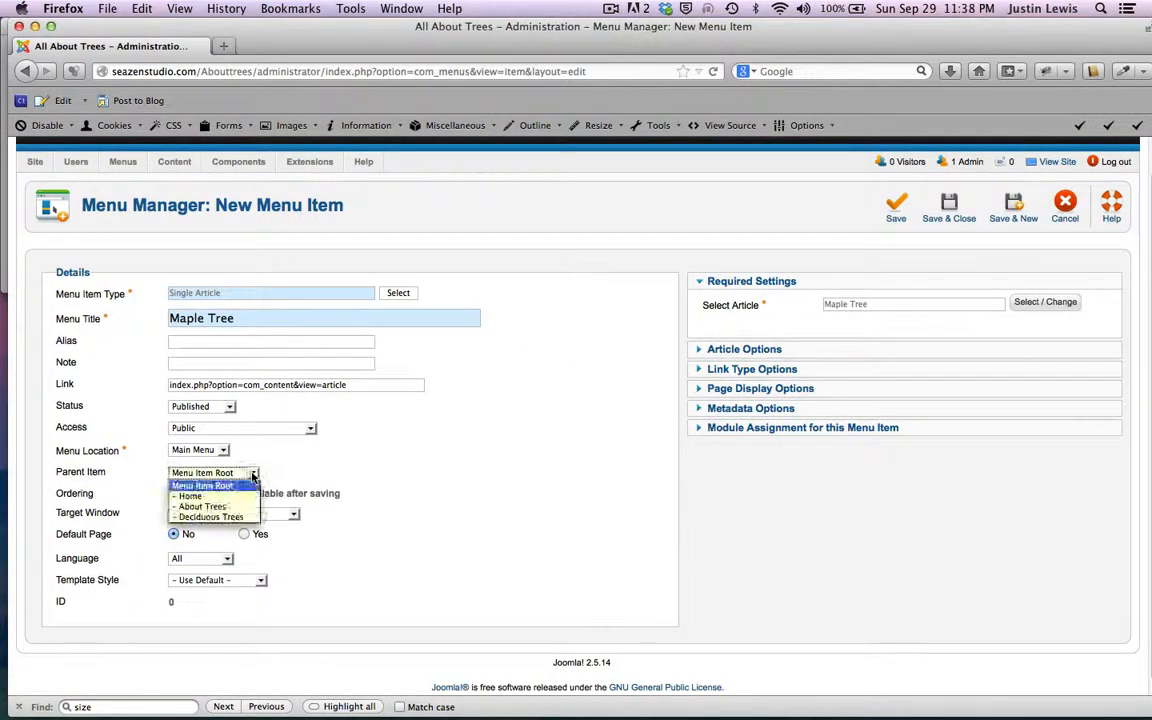
{"action": "left_click", "coordinate": [189, 518]}
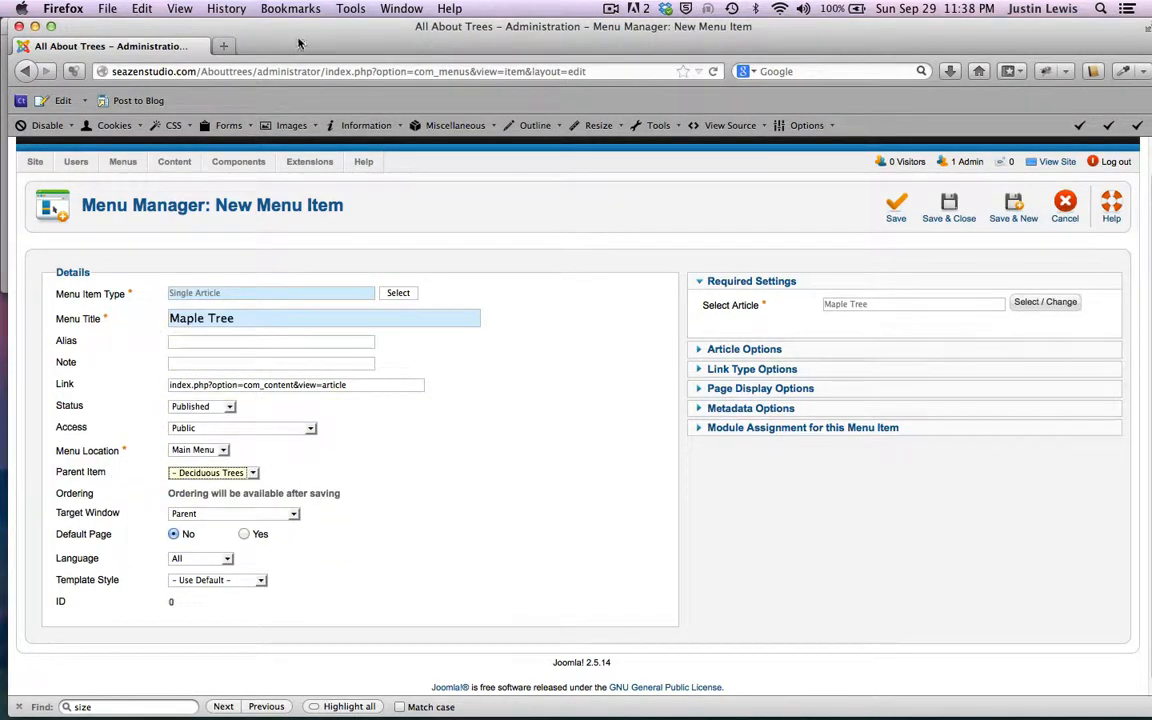
{"action": "left_click_drag", "start_coordinate": [297, 36], "coordinate": [290, 4]}
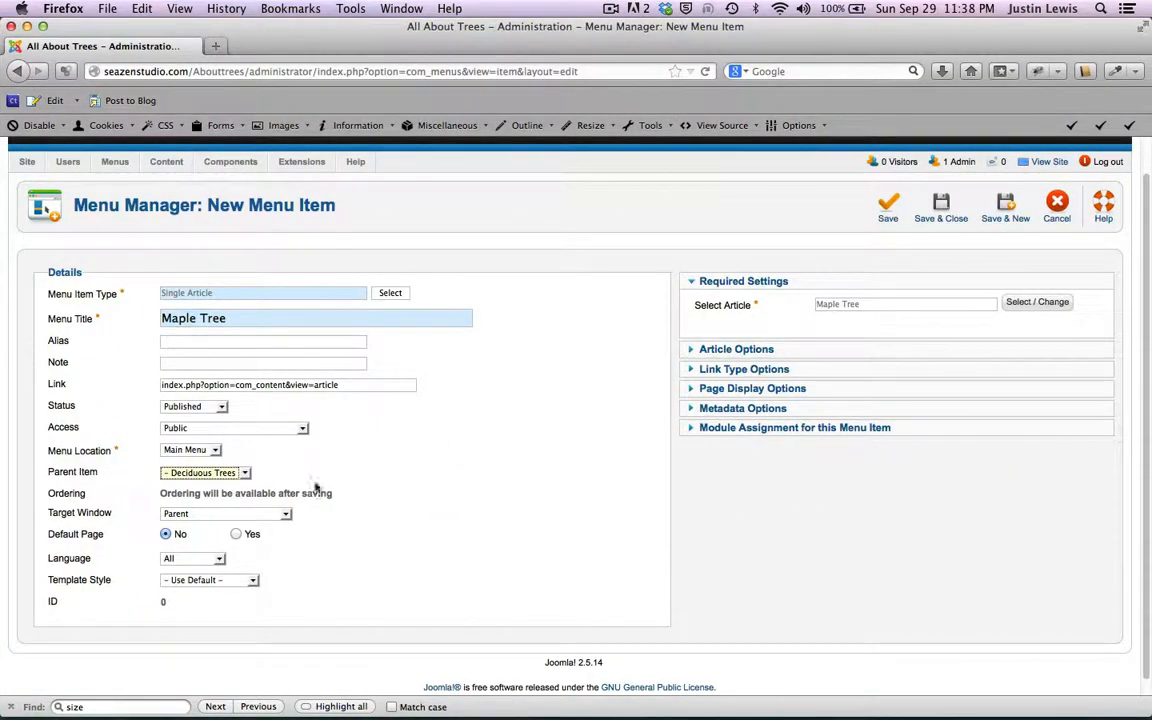
{"action": "left_click", "coordinate": [1006, 215]}
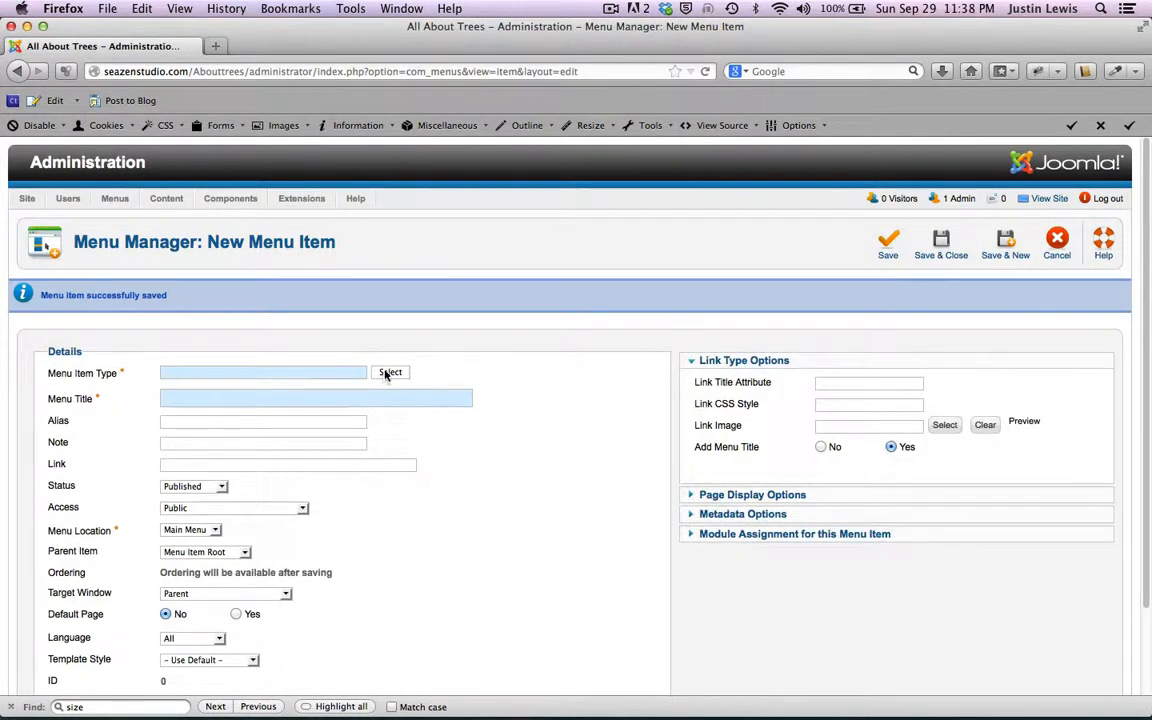
Set the new menu item's type to Single Article with the Oak Tree article, and title it Oak Tree
{"action": "left_click", "coordinate": [385, 374]}
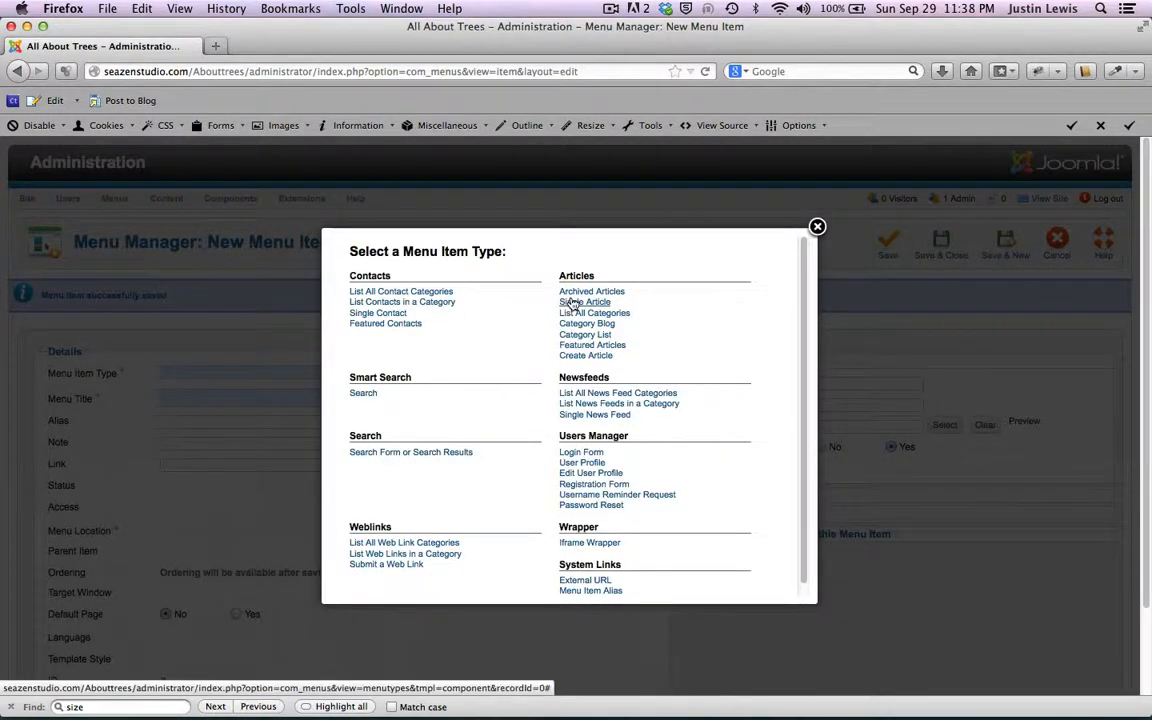
{"action": "left_click", "coordinate": [572, 302]}
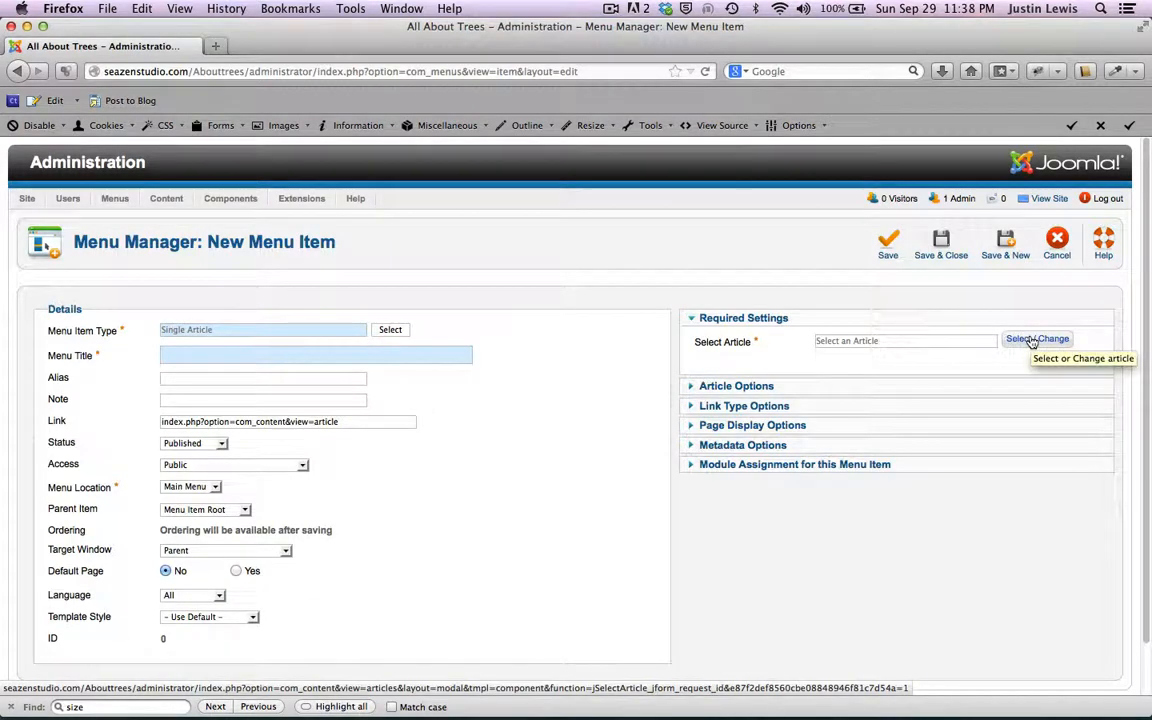
{"action": "left_click", "coordinate": [1021, 340]}
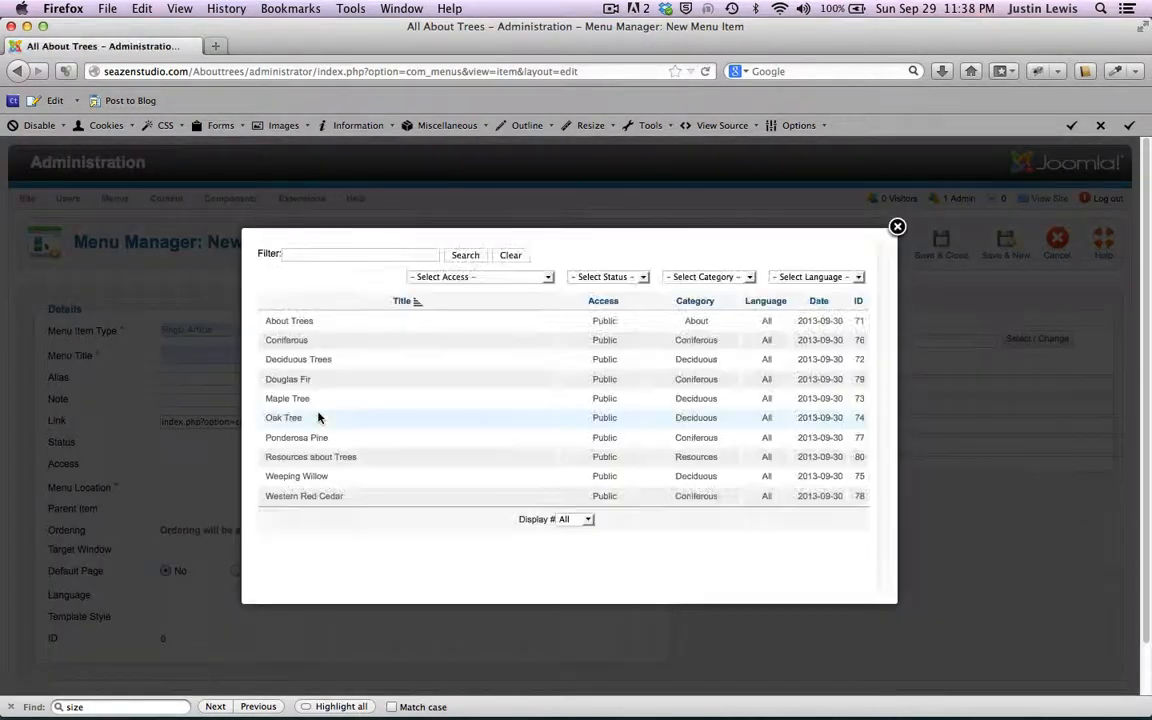
{"action": "left_click", "coordinate": [283, 417]}
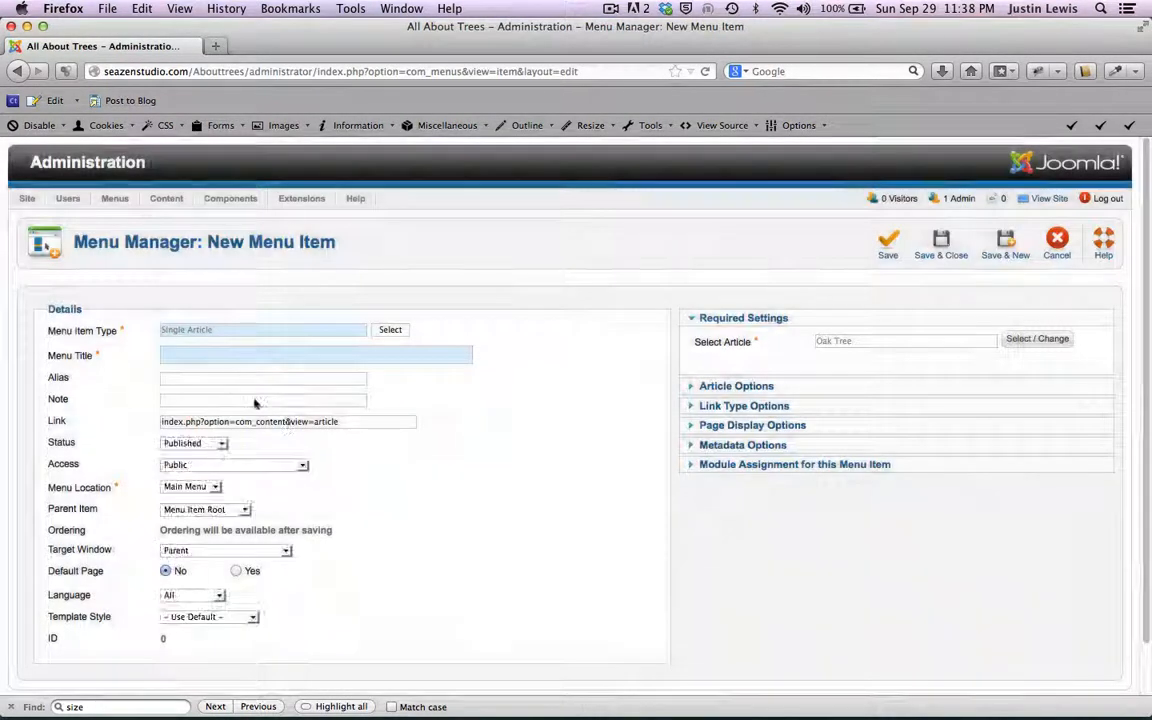
{"action": "type", "text": "Oa"}
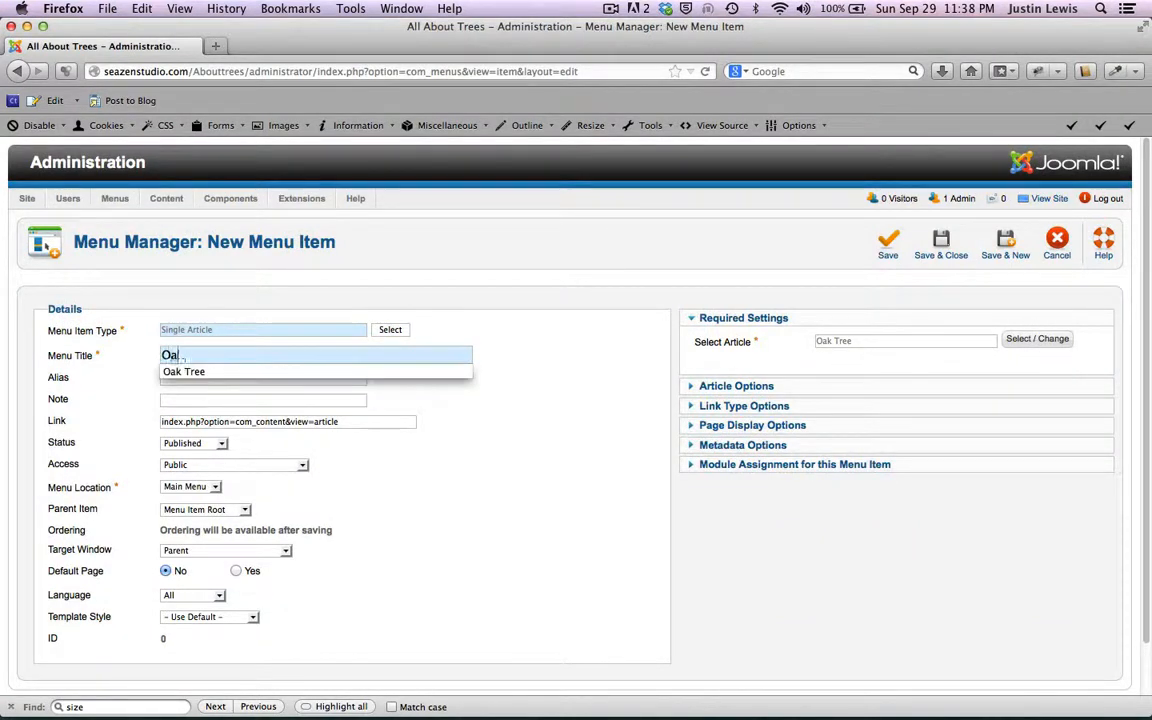
{"action": "type", "text": "k Tree"}
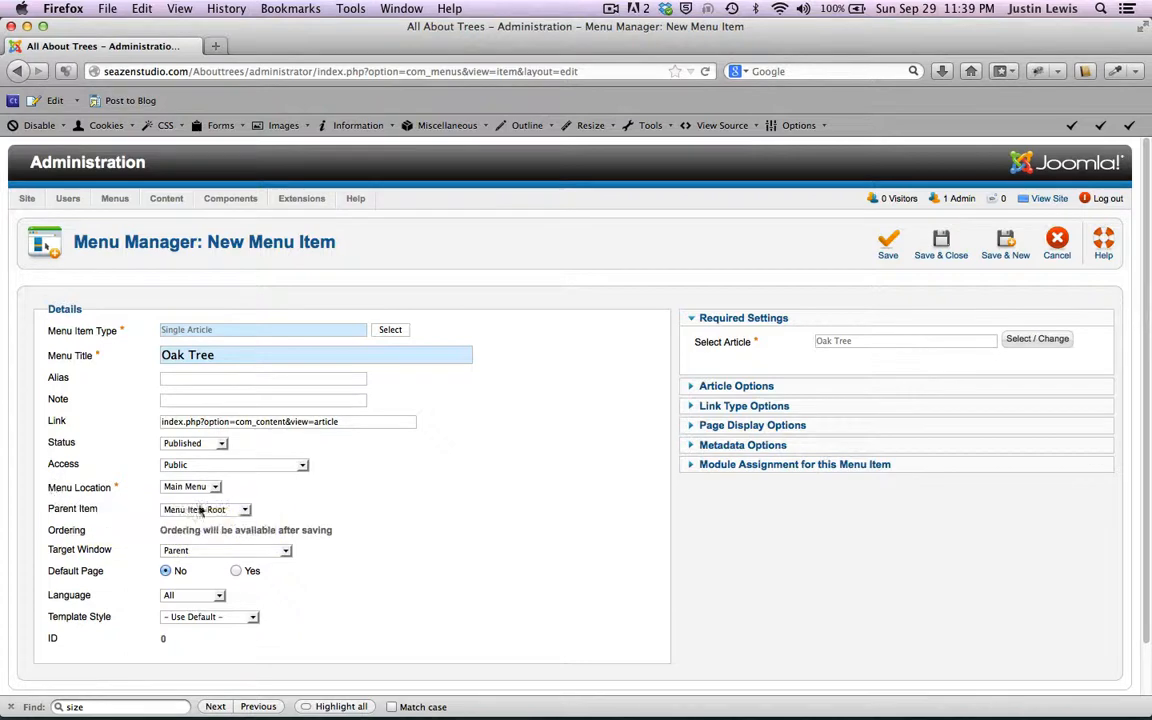
Nest the Oak Tree item under the Deciduous Trees parent, save it and start another new menu item
{"action": "left_click", "coordinate": [244, 510]}
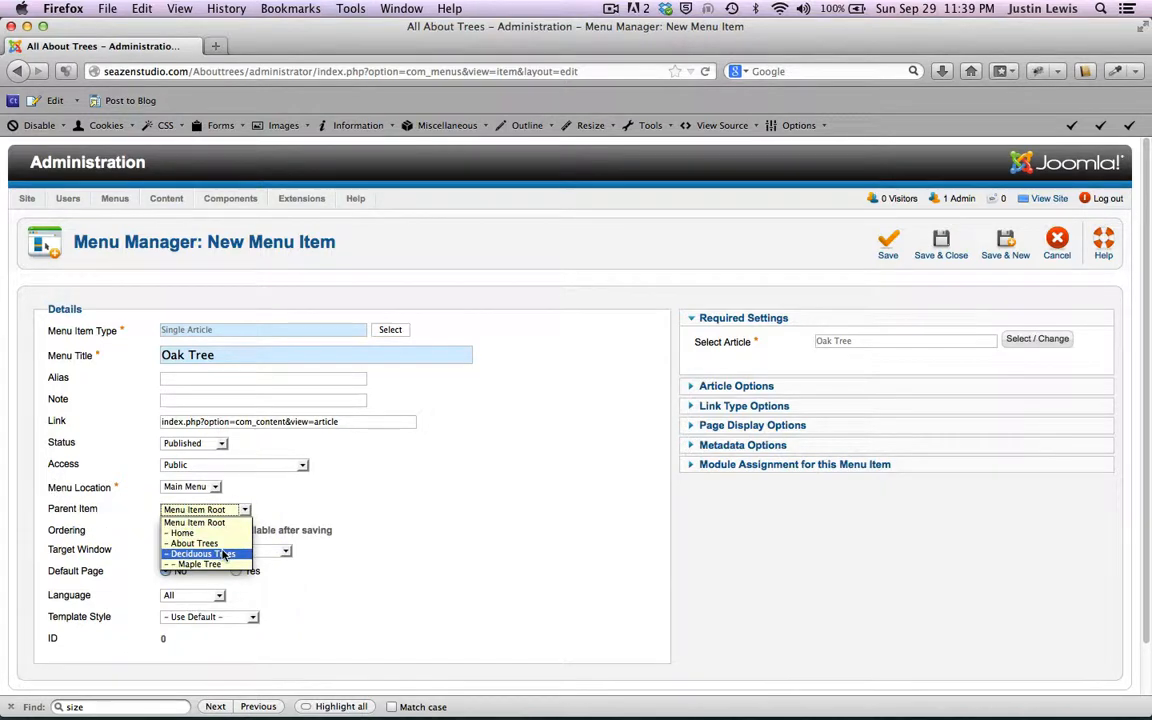
{"action": "left_click", "coordinate": [225, 554]}
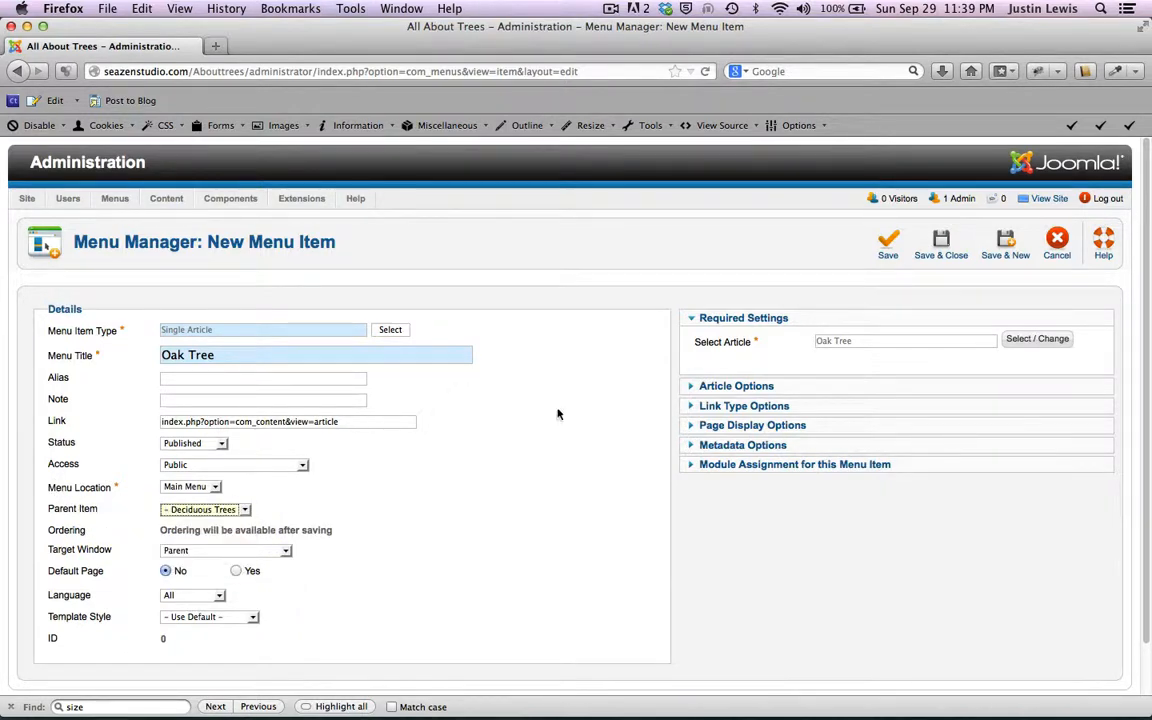
{"action": "left_click", "coordinate": [1005, 244]}
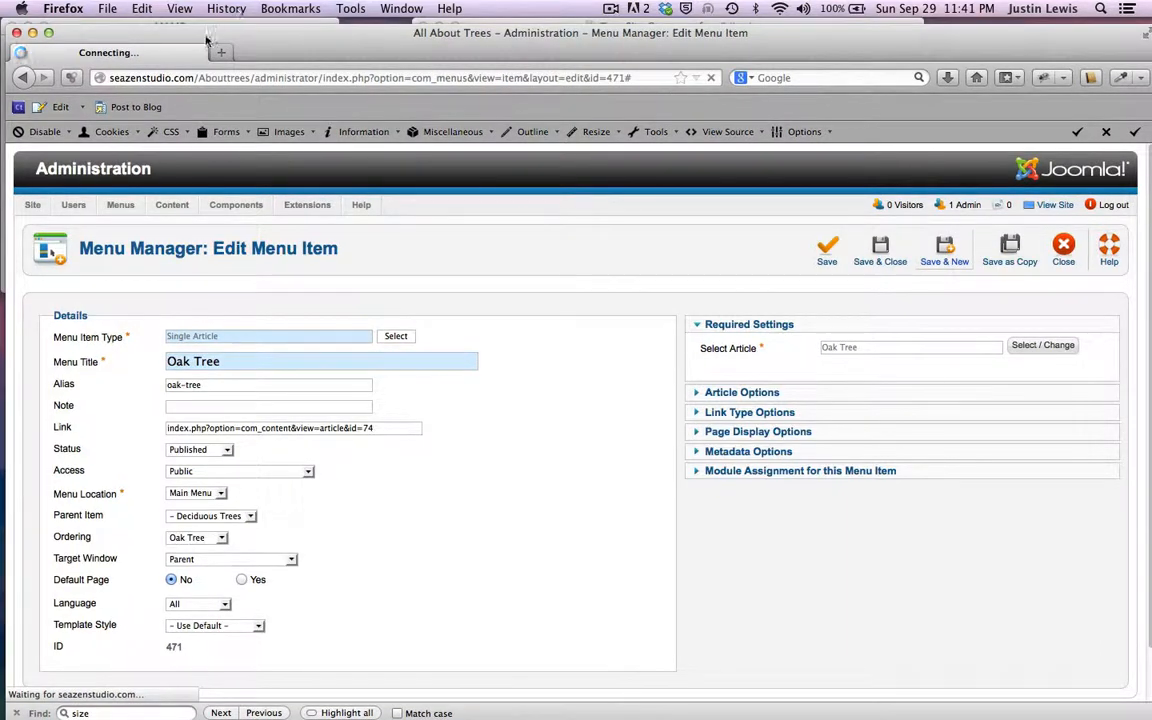
Make the new menu item a Single Article linked to the Weeping Willow article, and title it Weeping Willow
{"action": "left_click_drag", "start_coordinate": [279, 51], "coordinate": [286, 45]}
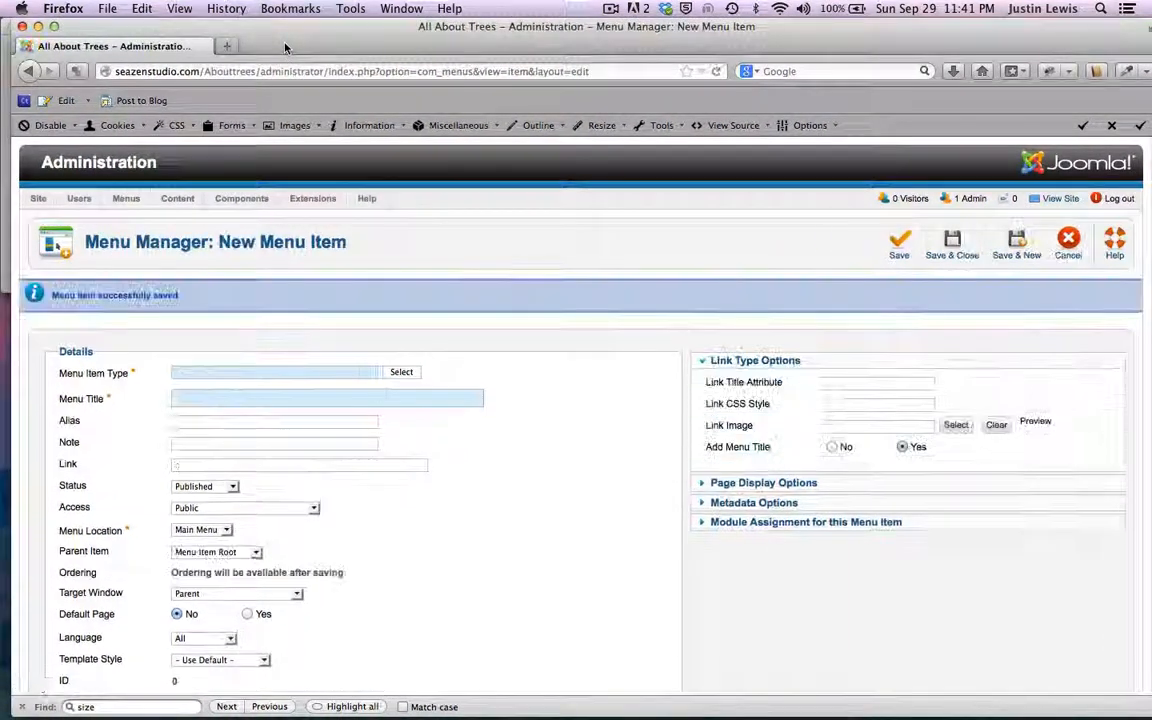
{"action": "left_click", "coordinate": [403, 373]}
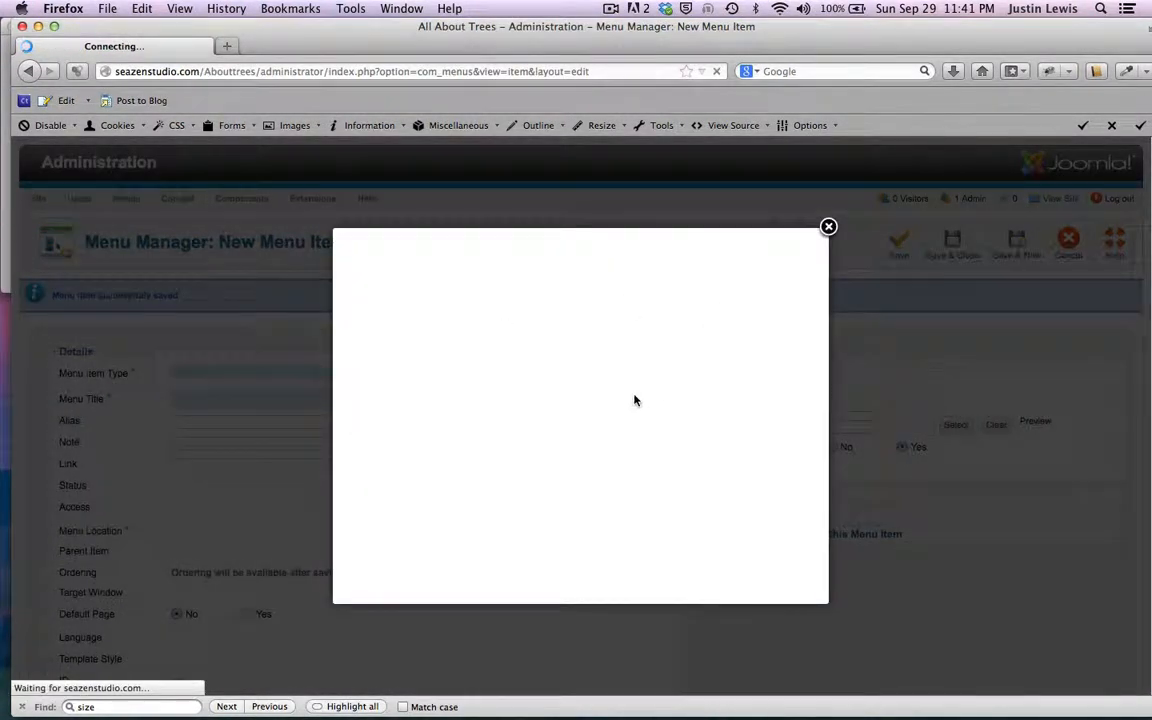
{"action": "left_click", "coordinate": [603, 292]}
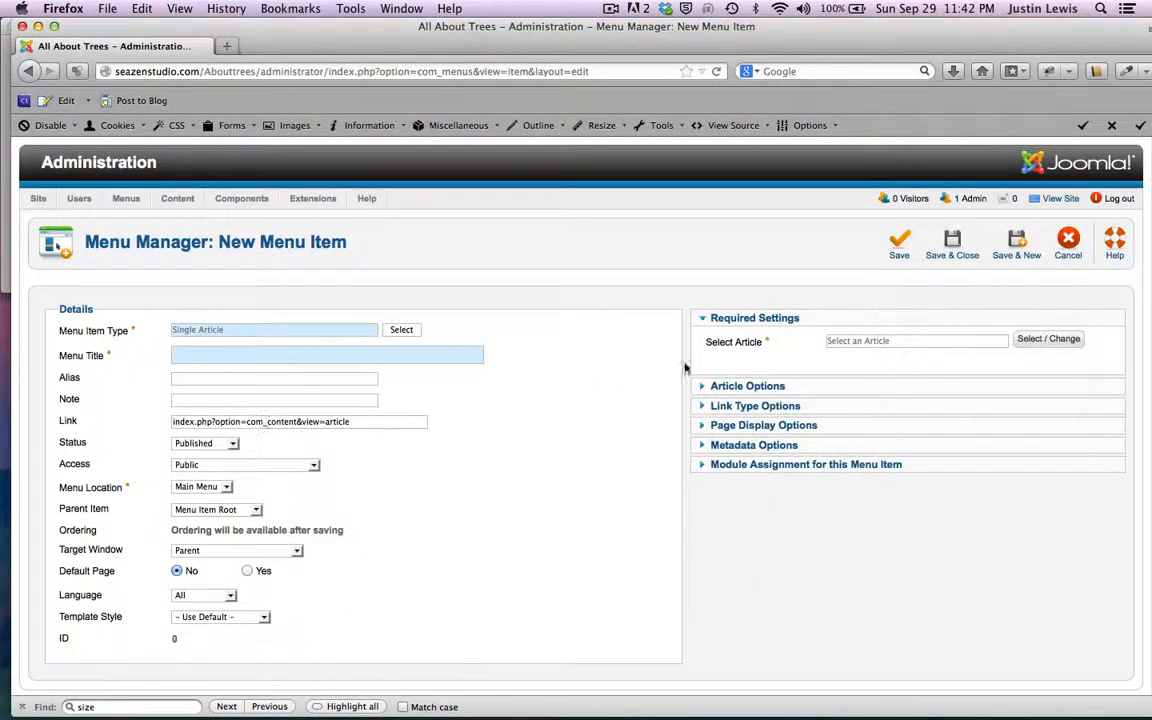
{"action": "left_click", "coordinate": [1045, 339]}
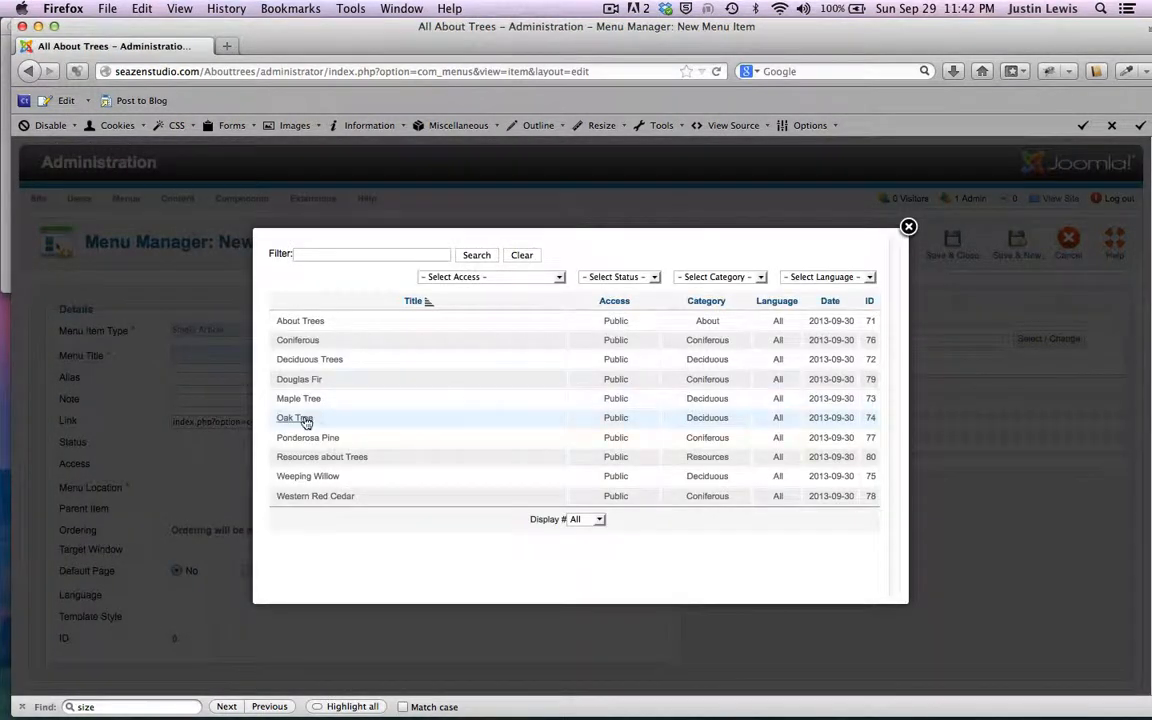
{"action": "left_click", "coordinate": [301, 476]}
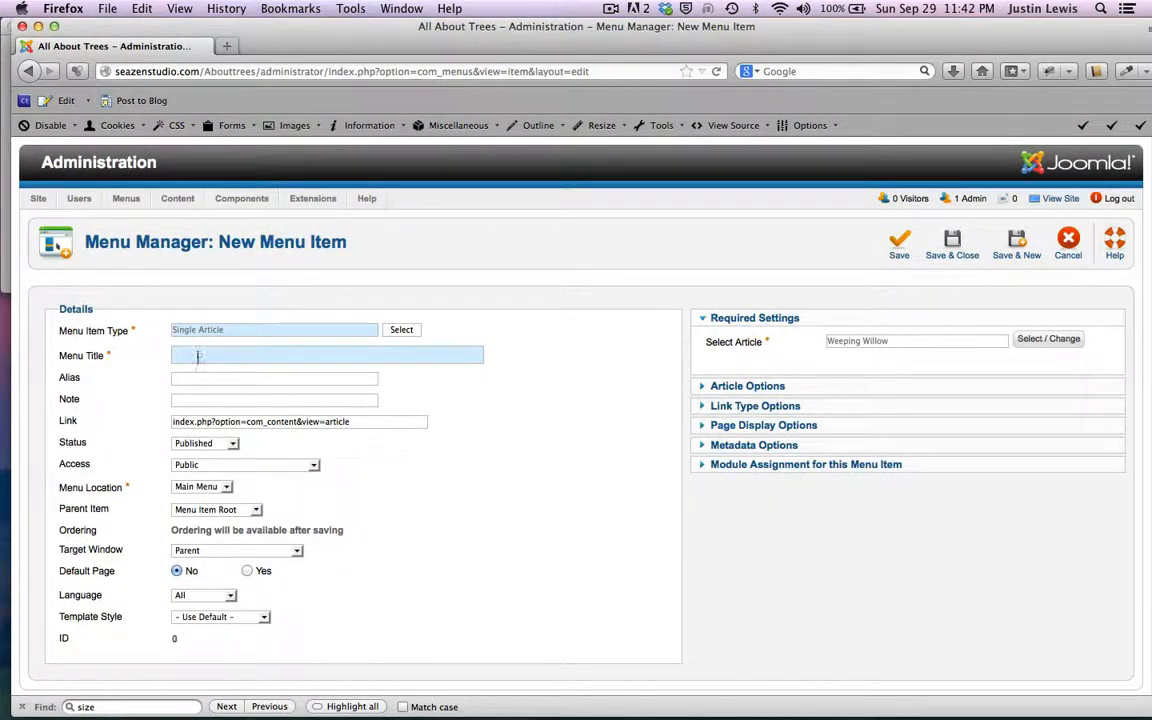
{"action": "left_click", "coordinate": [180, 355]}
{"action": "type", "text": "Weeping Willow"}
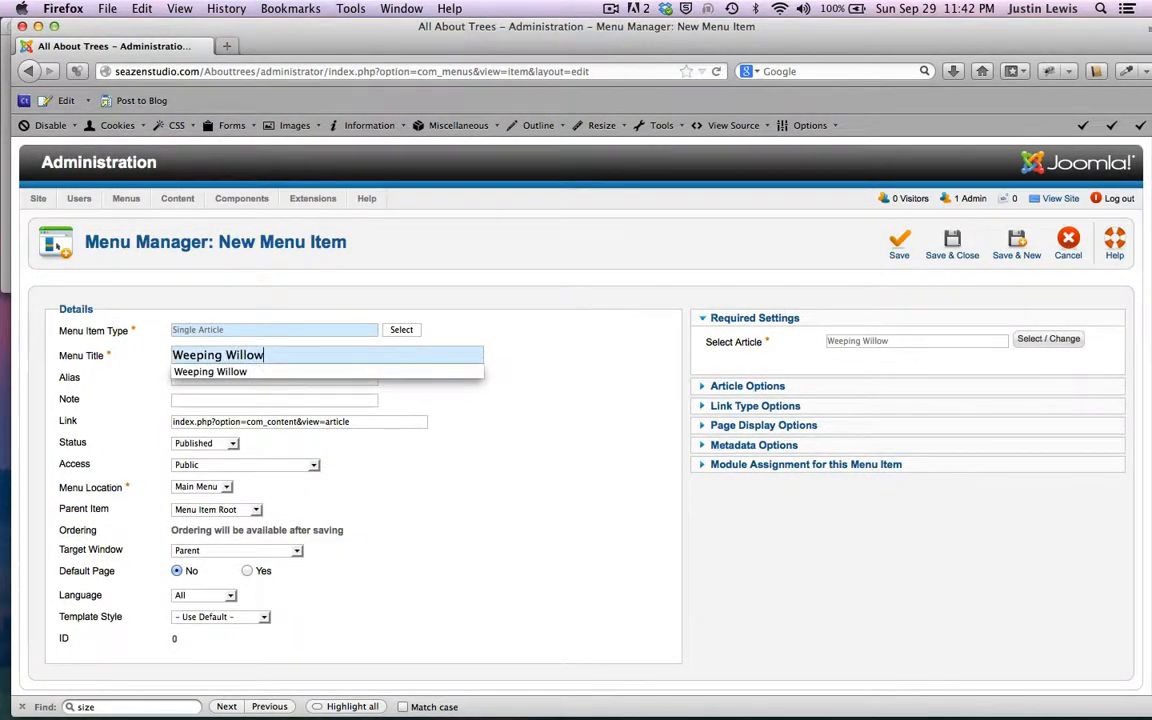
{"action": "left_click", "coordinate": [385, 446]}
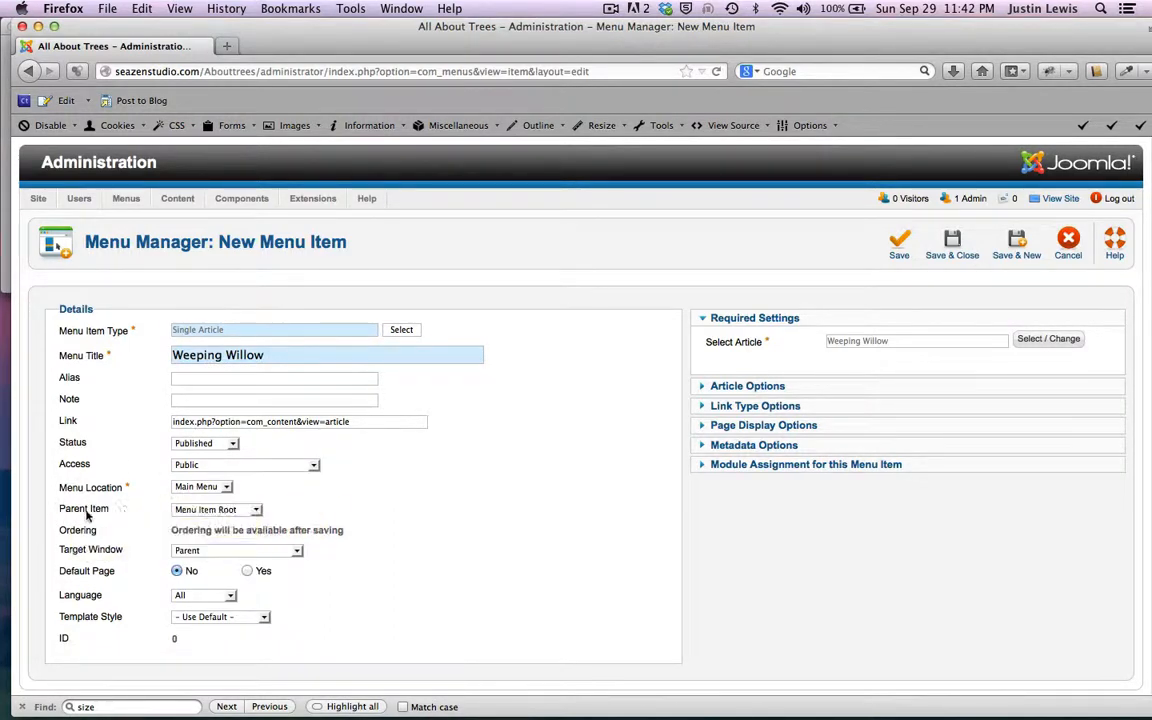
Nest the Weeping Willow item under the Deciduous Trees parent, save it and start another new menu item
{"action": "left_click", "coordinate": [256, 510]}
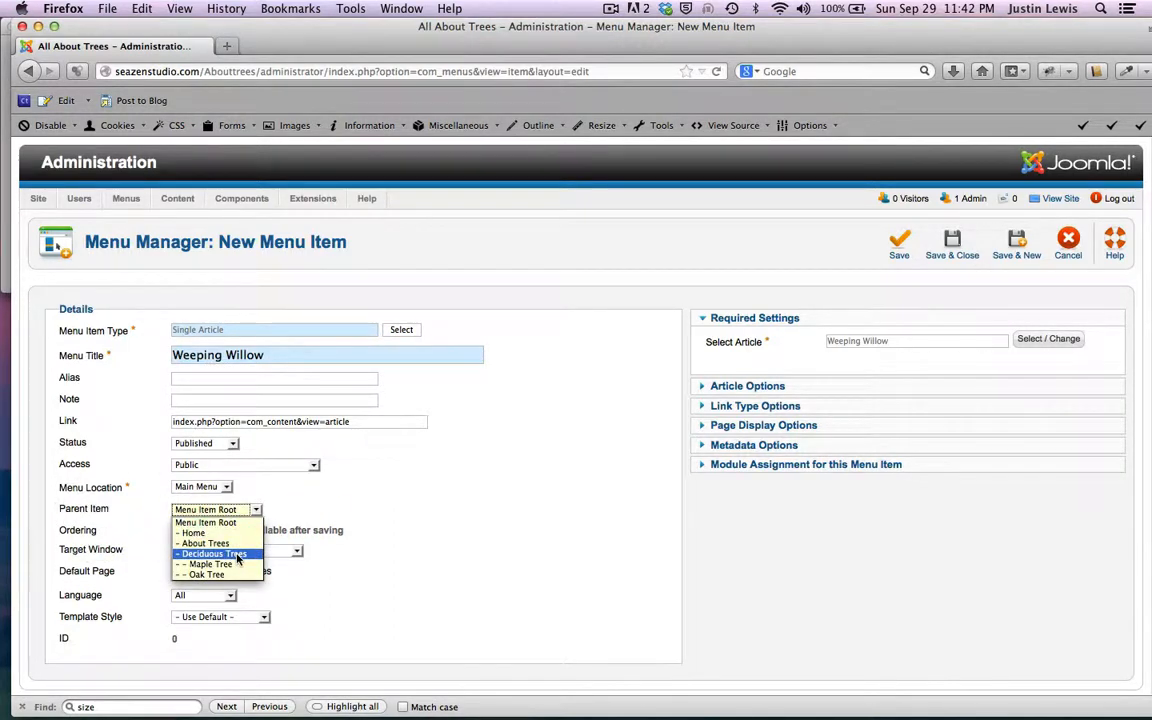
{"action": "left_click", "coordinate": [236, 555]}
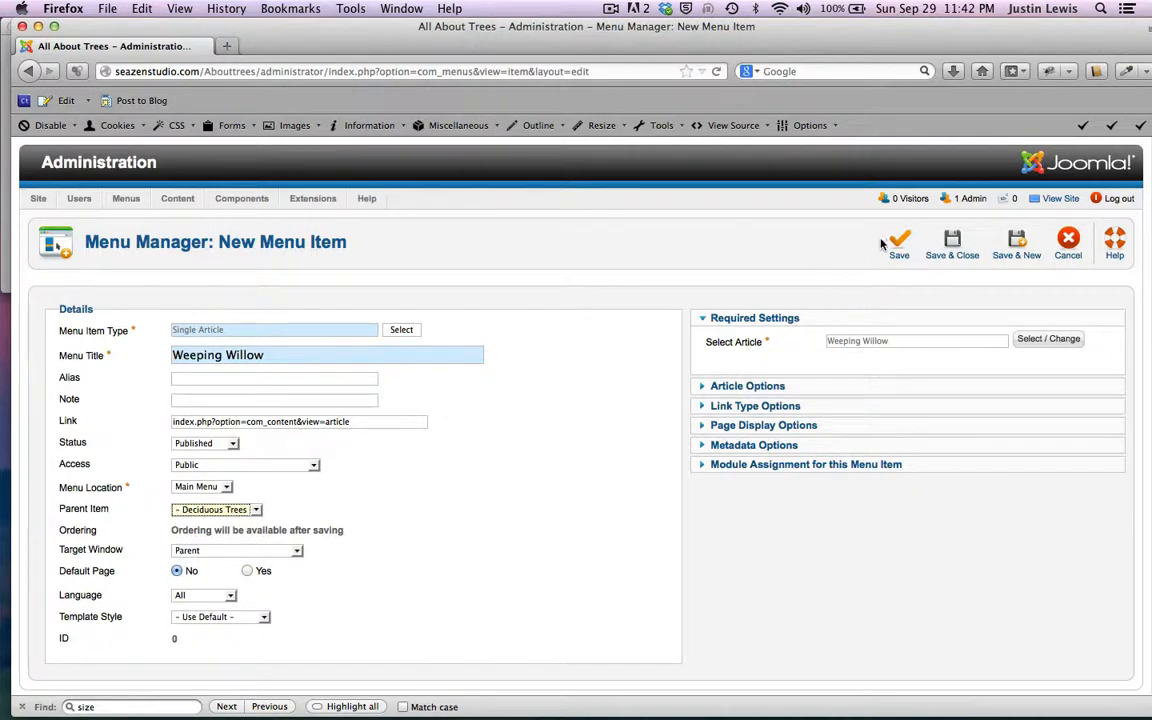
{"action": "left_click", "coordinate": [1016, 242]}
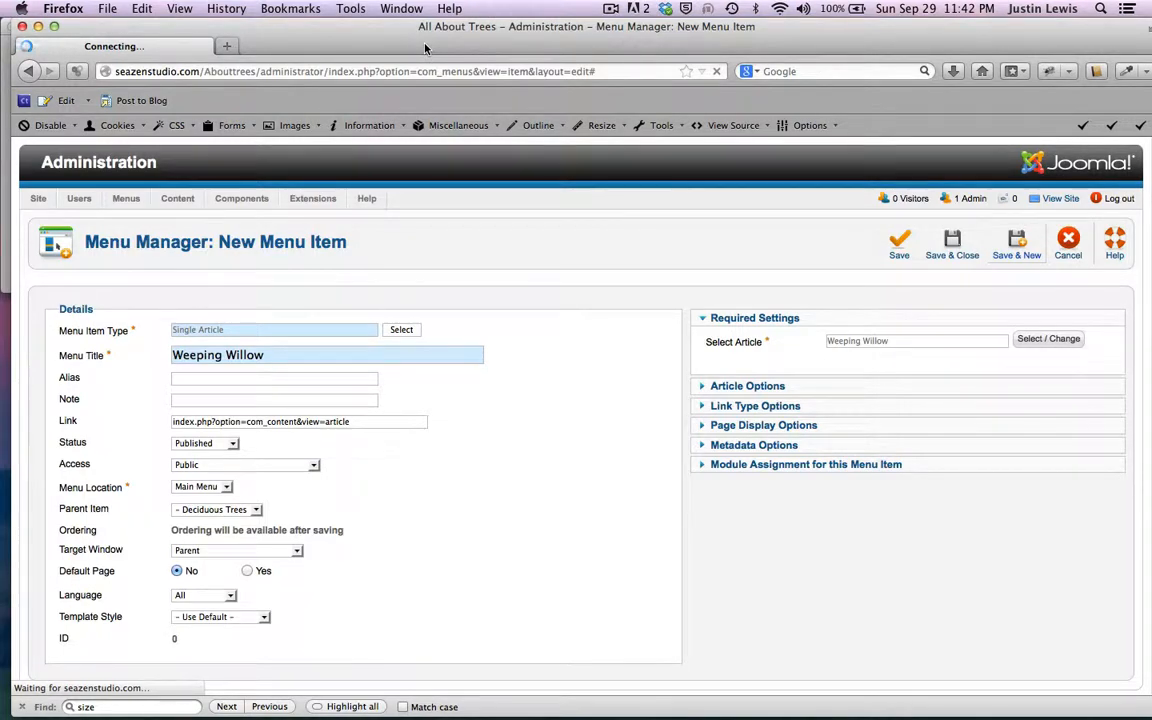
Check the article outline in Tree Site Content.rtf and make the new menu item a Single Article linked to the Coniferous article
{"action": "left_click_drag", "start_coordinate": [425, 48], "coordinate": [421, 101]}
{"action": "left_click", "coordinate": [506, 27]}
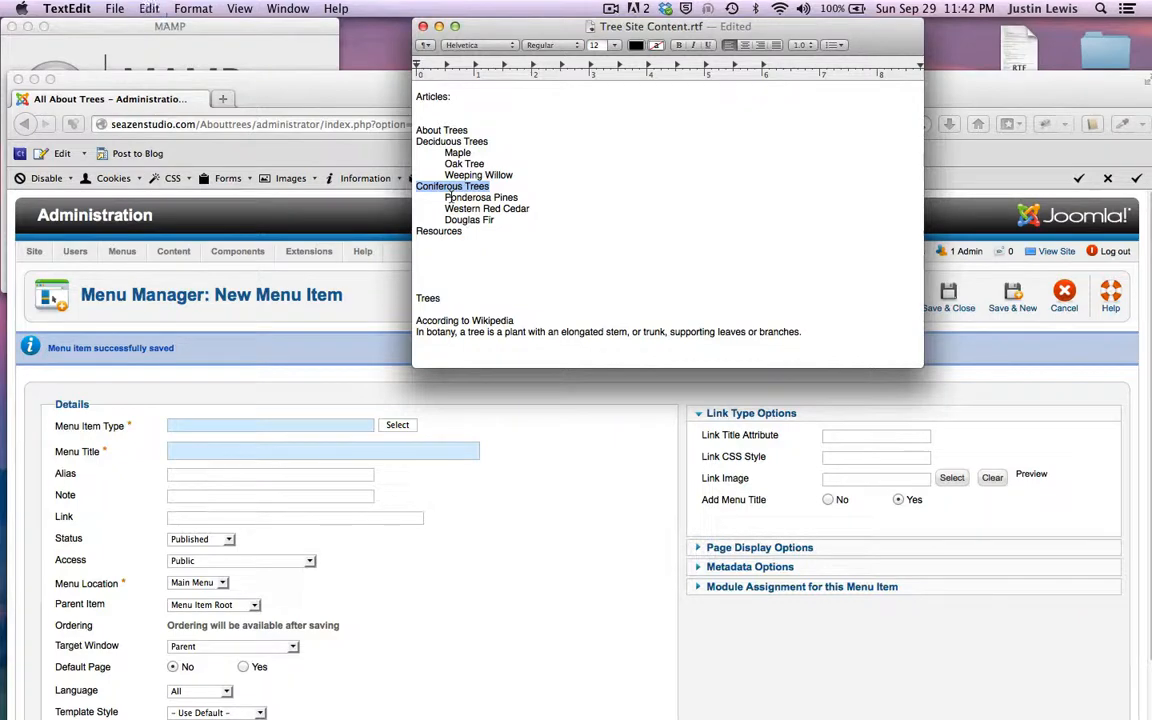
{"action": "left_click_drag", "start_coordinate": [330, 80], "coordinate": [352, 5]}
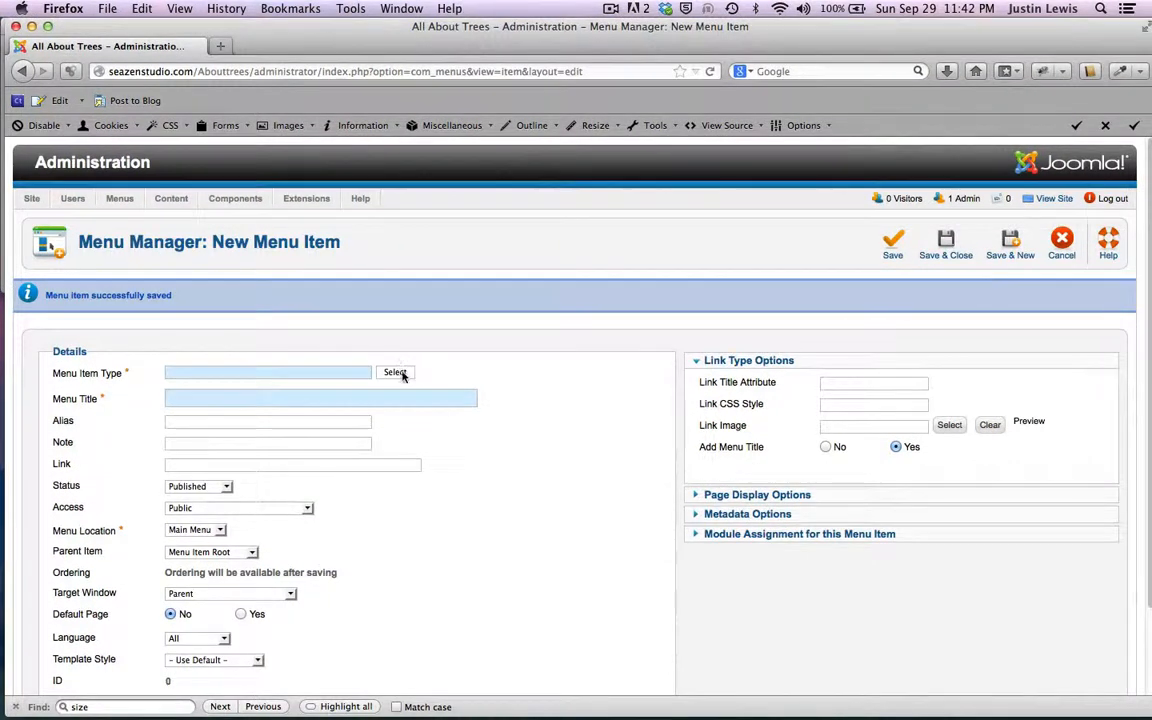
{"action": "left_click", "coordinate": [397, 372]}
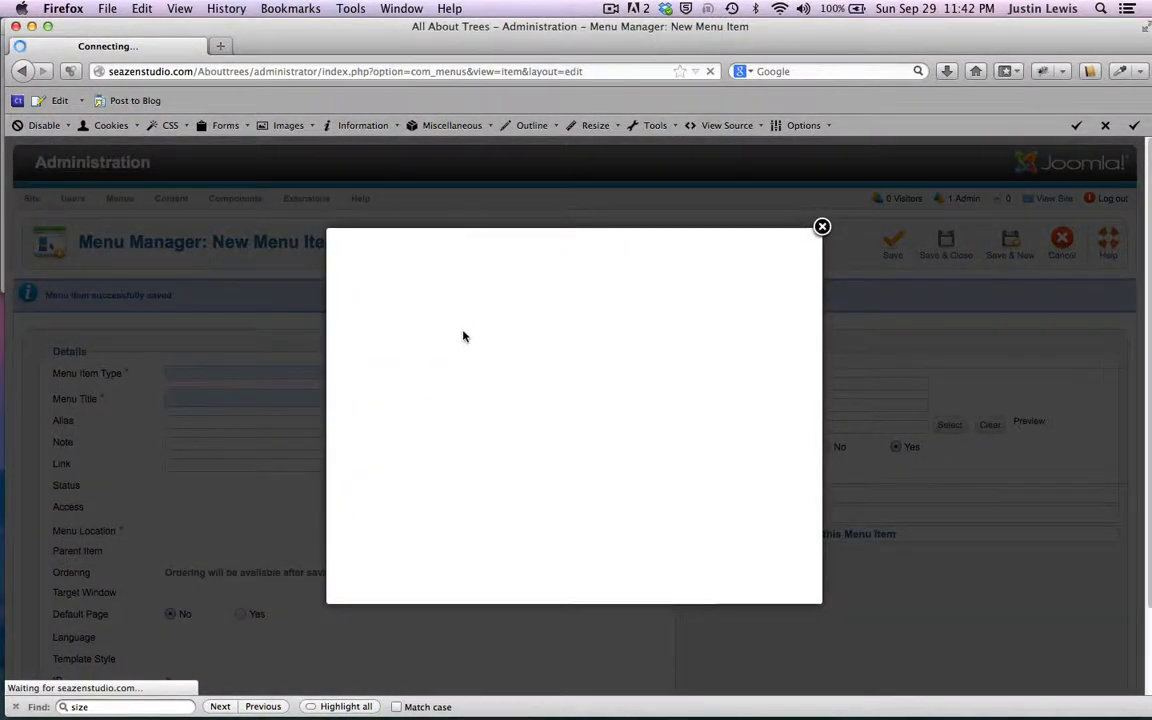
{"action": "left_click", "coordinate": [578, 303]}
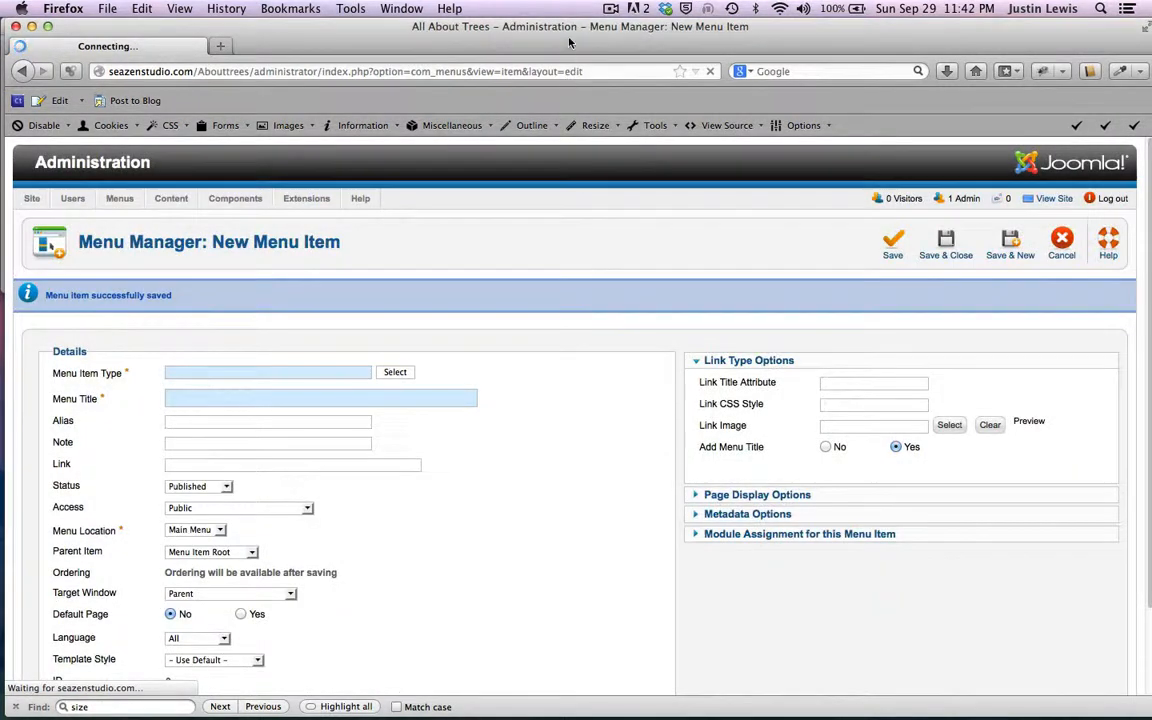
{"action": "left_click_drag", "start_coordinate": [569, 41], "coordinate": [566, 41]}
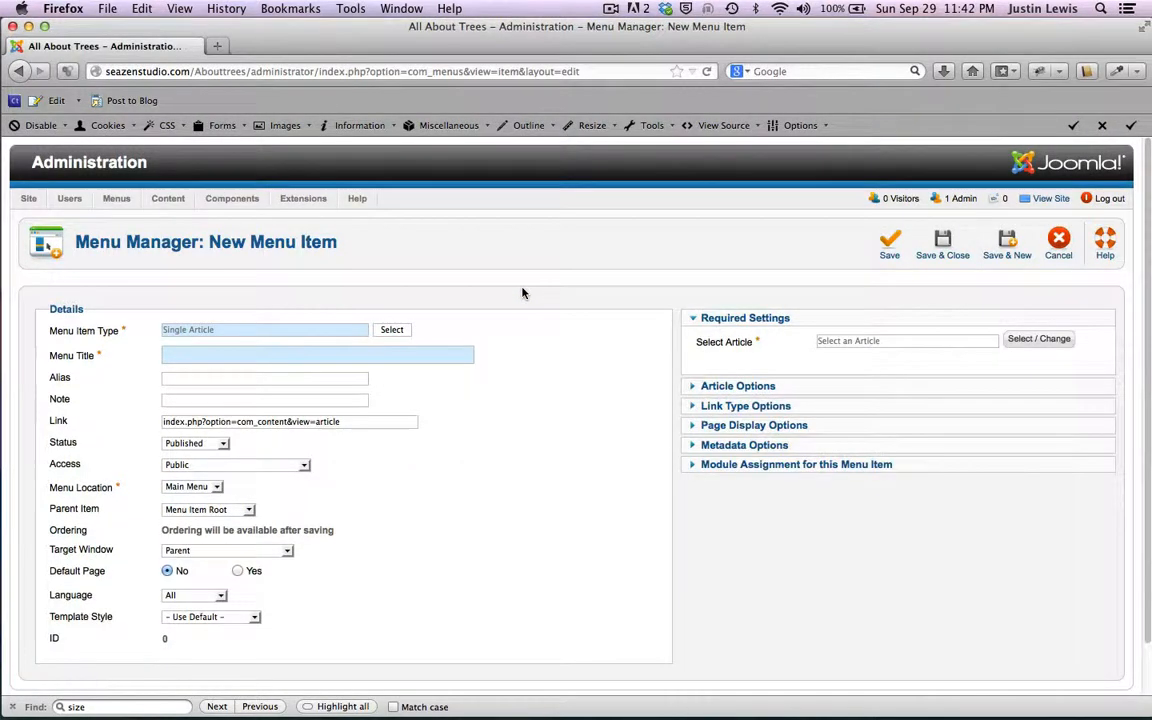
{"action": "left_click", "coordinate": [1046, 338]}
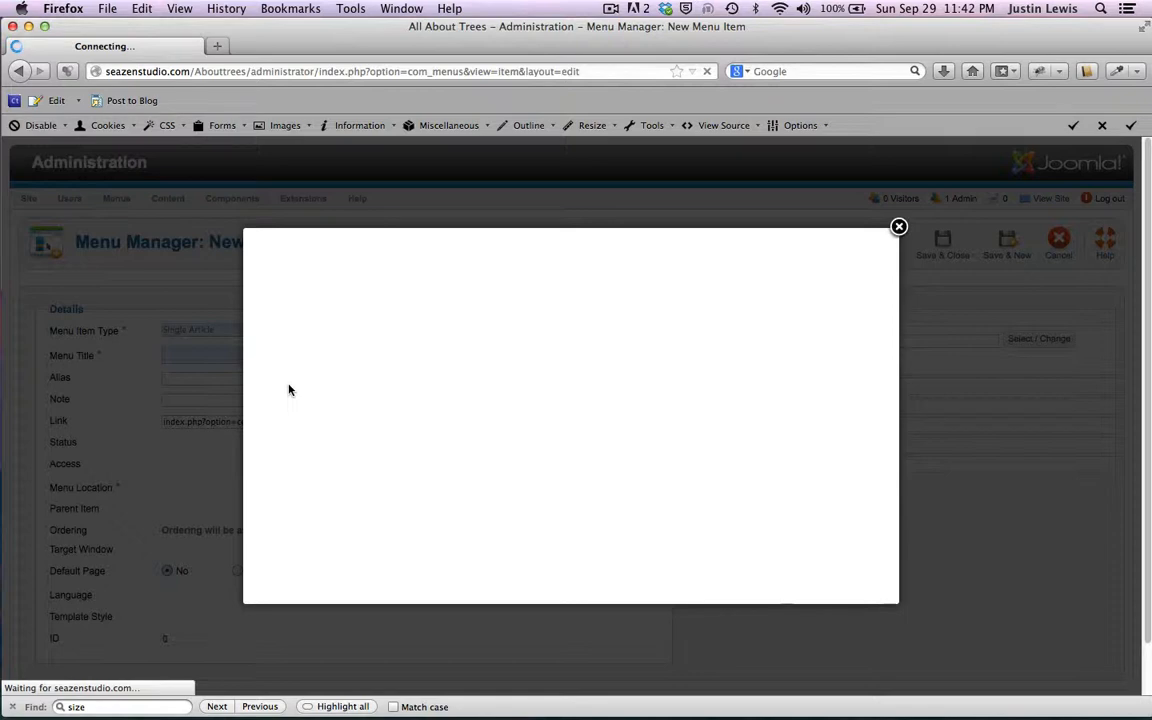
{"action": "left_click", "coordinate": [276, 340]}
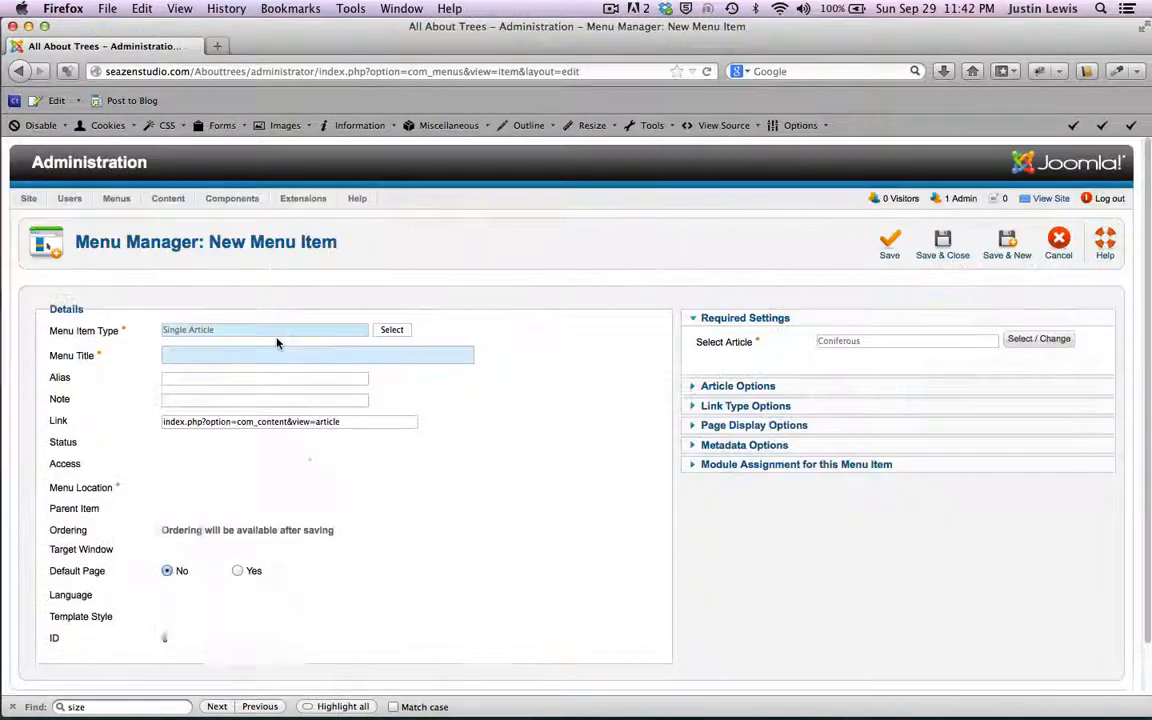
Title the item Coniferous Trees, save it at the Menu Item Root level and start another new menu item
{"action": "left_click", "coordinate": [255, 352]}
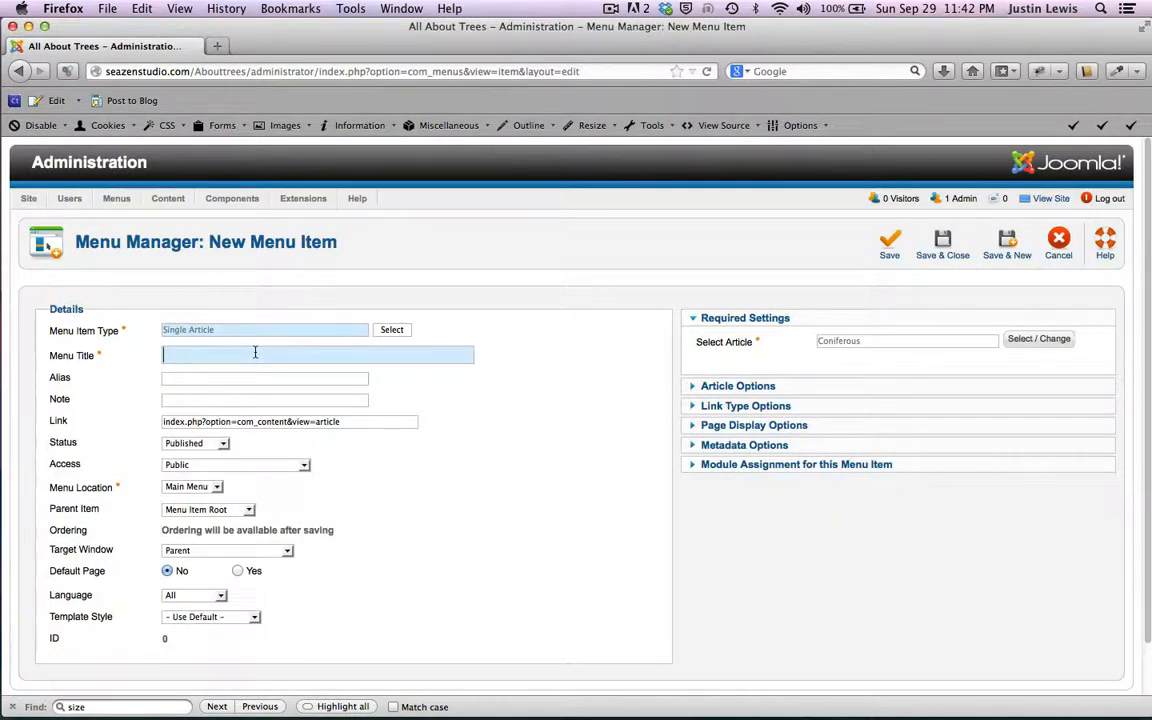
{"action": "type", "text": "Coniferous Trees"}
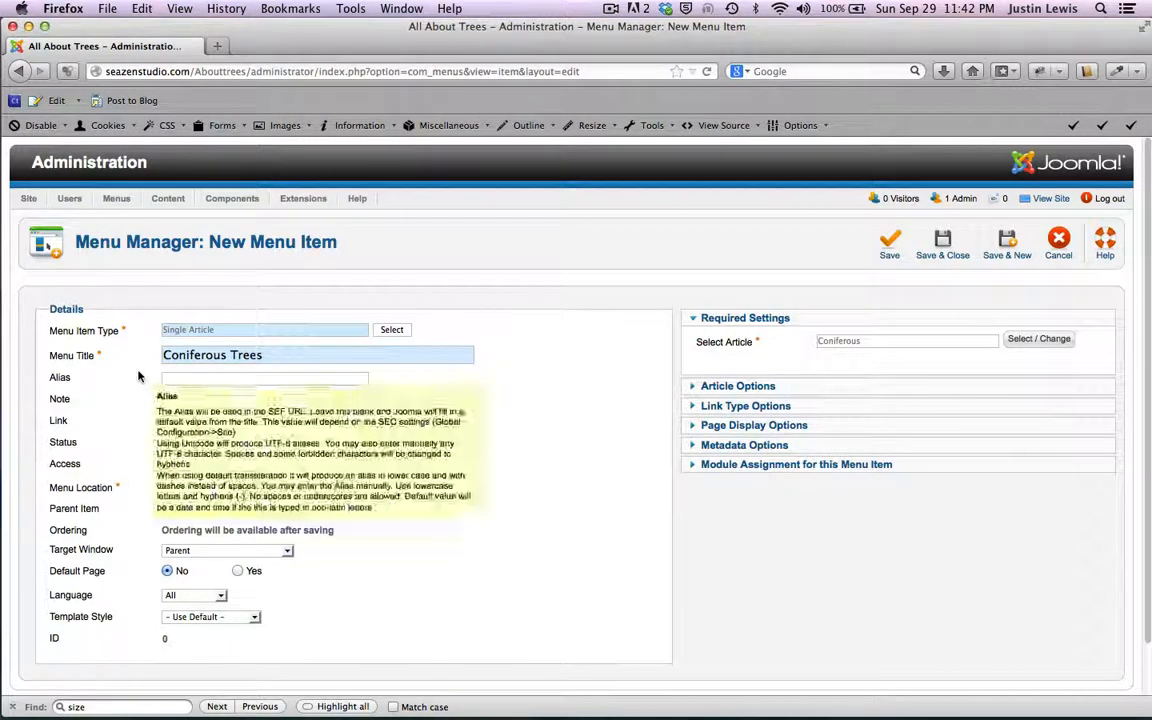
{"action": "scroll", "coordinate": [140, 374], "scroll_direction": "down", "scroll_amount": 2}
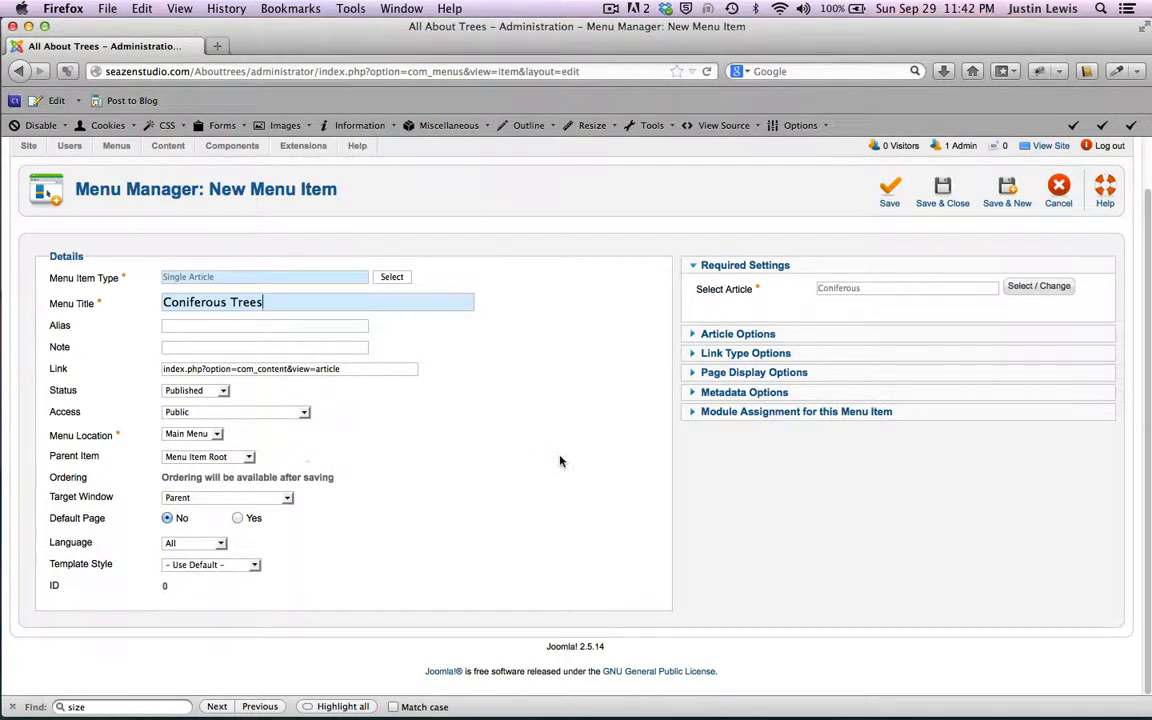
{"action": "scroll", "coordinate": [560, 461], "scroll_direction": "up", "scroll_amount": 2}
{"action": "left_click", "coordinate": [1008, 242]}
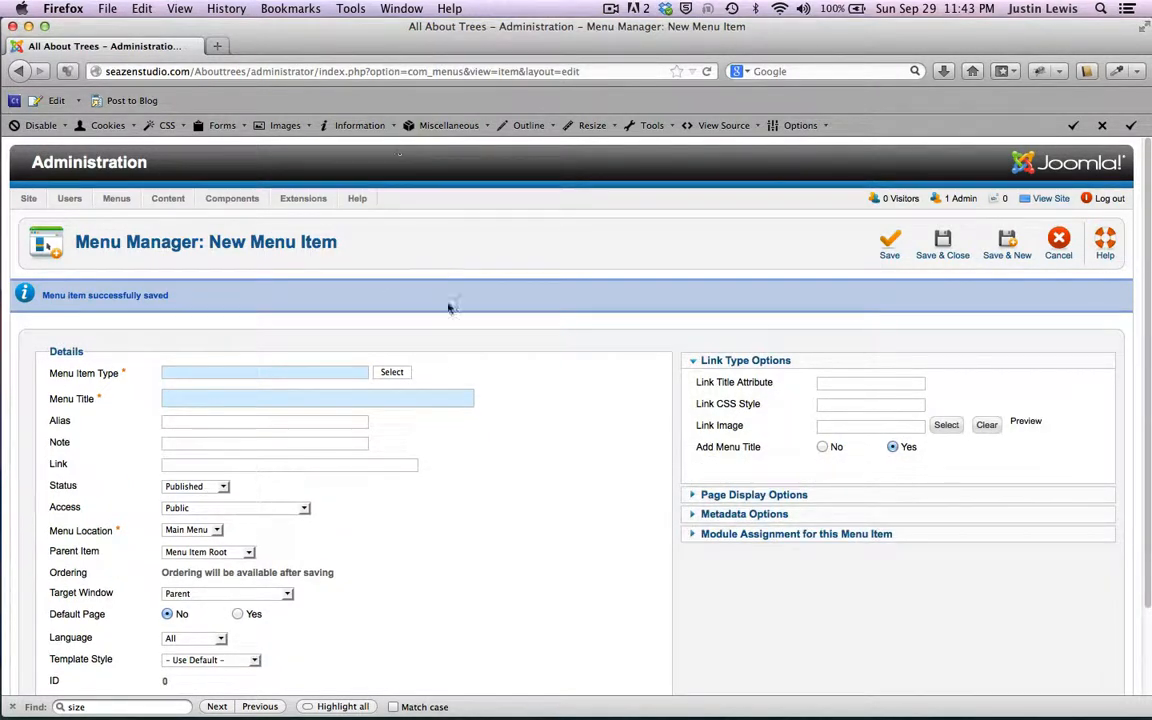
Make the new menu item a Single Article linked to the Ponderosa Pine article, and title it Ponderosa Pine
{"action": "left_click", "coordinate": [391, 372]}
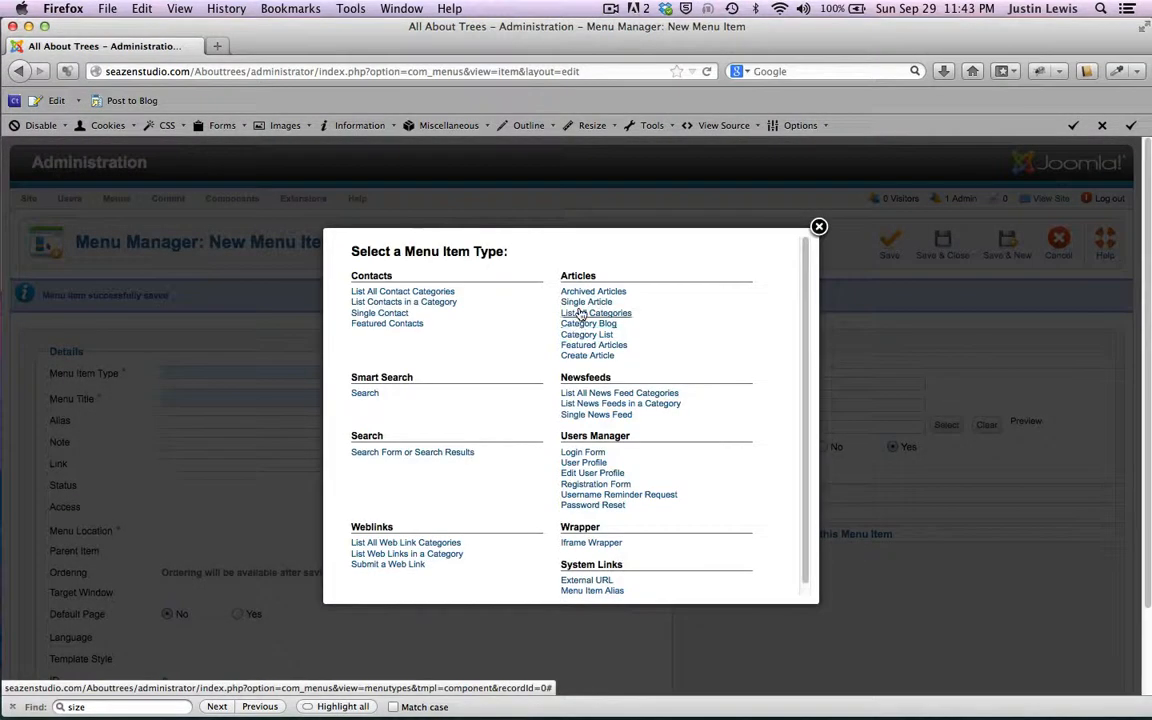
{"action": "left_click", "coordinate": [577, 305]}
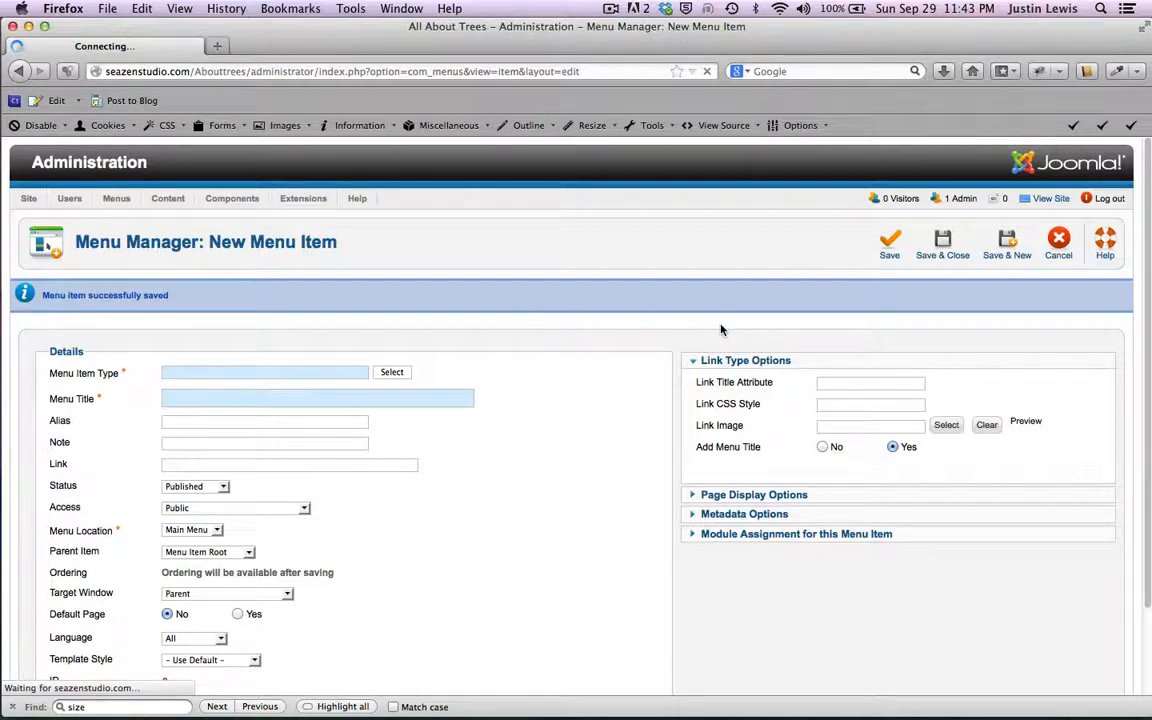
{"action": "left_click_drag", "start_coordinate": [579, 51], "coordinate": [600, 12]}
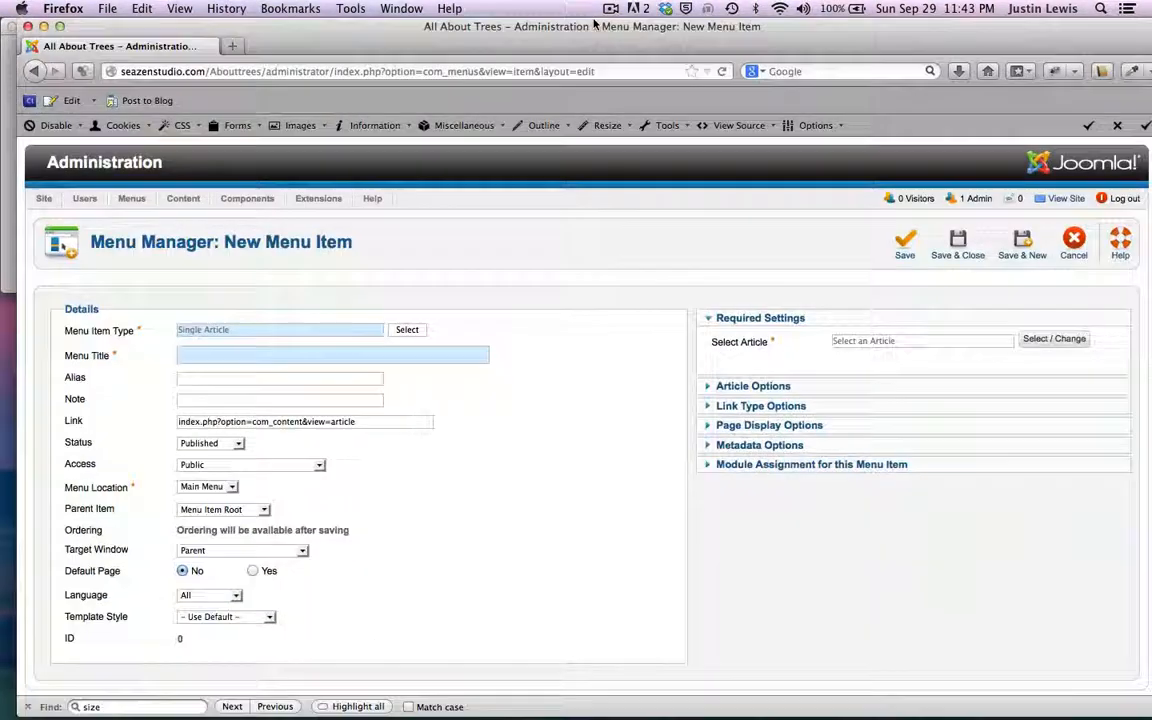
{"action": "left_click", "coordinate": [1052, 342]}
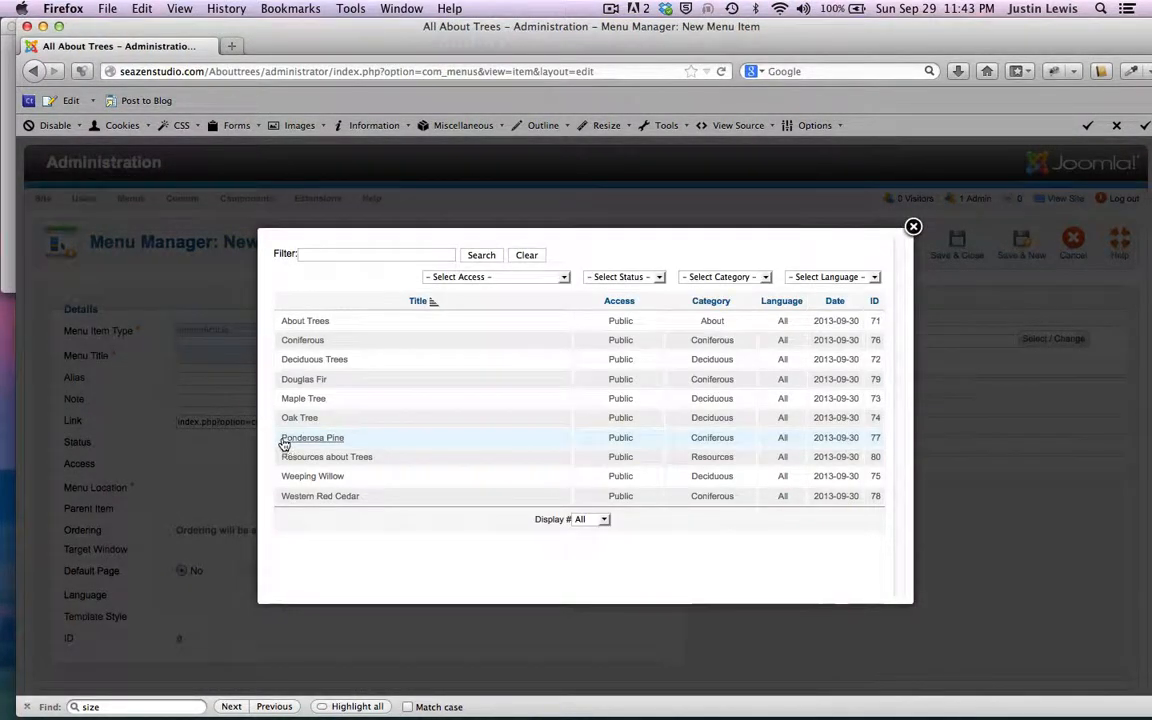
{"action": "left_click", "coordinate": [285, 441]}
{"action": "type", "text": "P"}
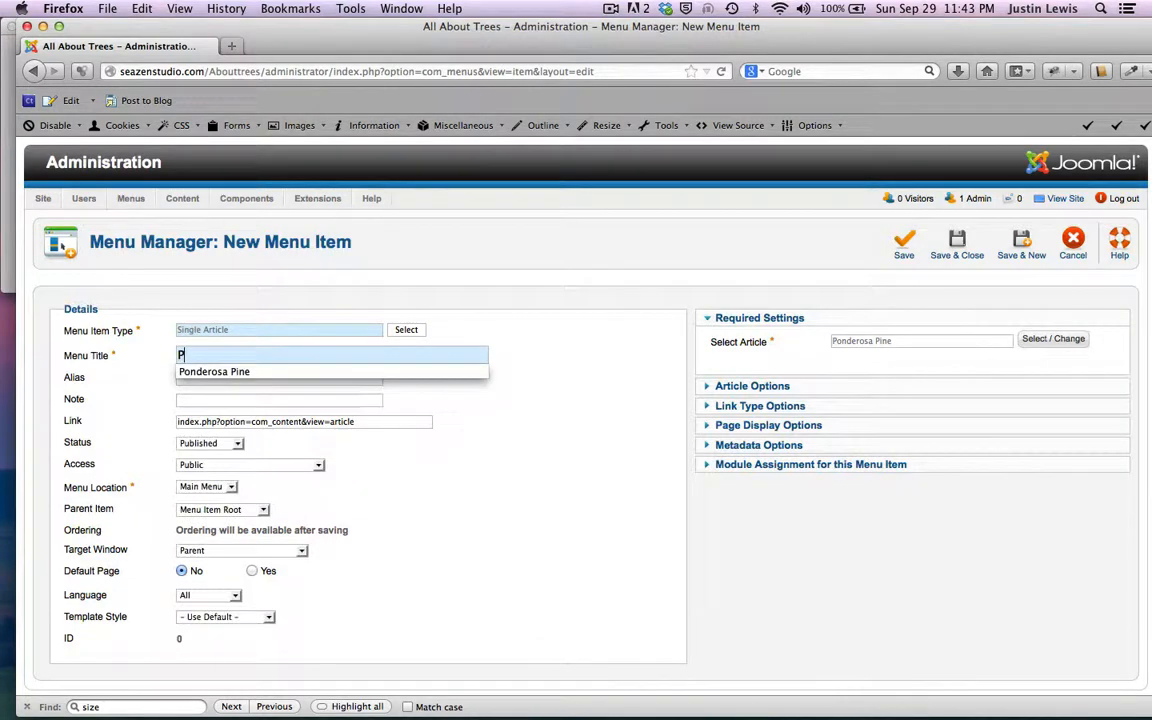
{"action": "left_click", "coordinate": [214, 371]}
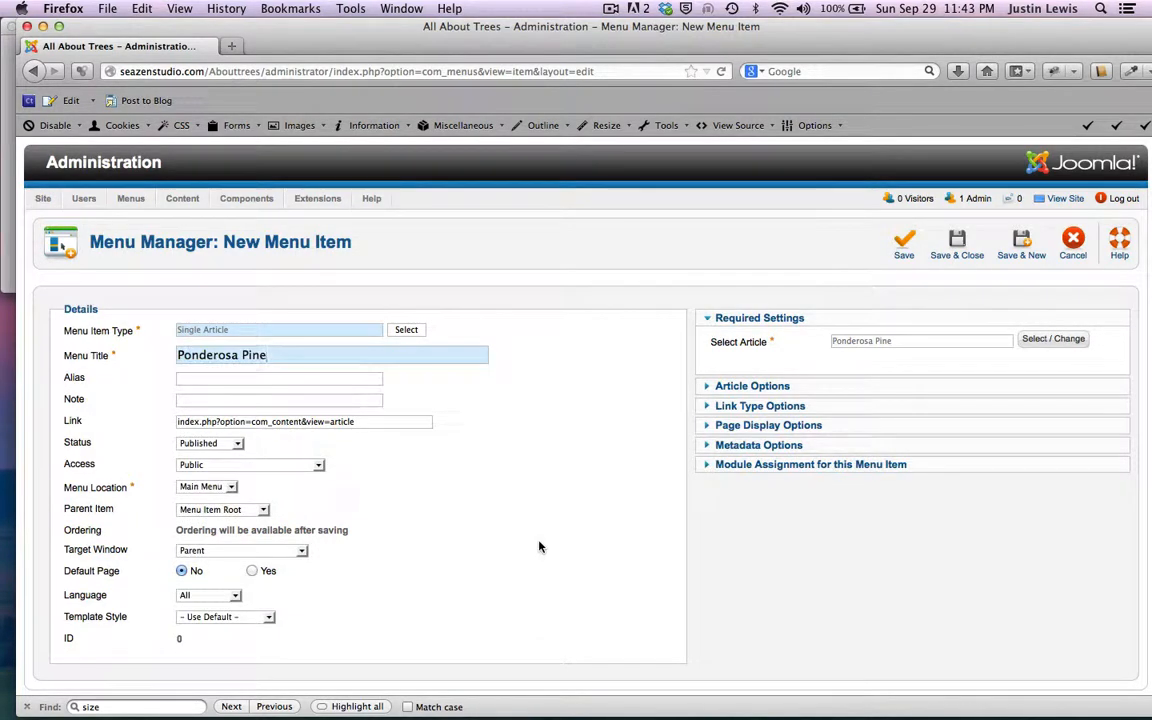
Nest the Ponderosa Pine item under the Coniferous Trees parent, save it and start another new menu item
{"action": "scroll", "coordinate": [538, 547], "scroll_direction": "down", "scroll_amount": 1}
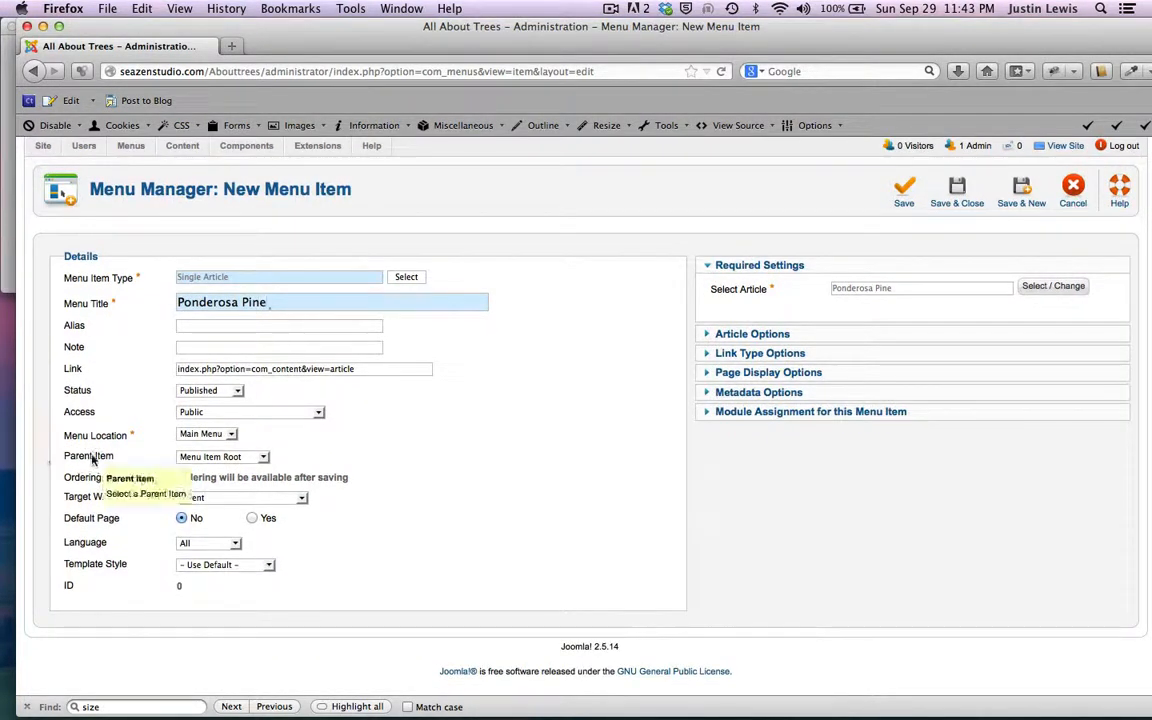
{"action": "left_click", "coordinate": [262, 457]}
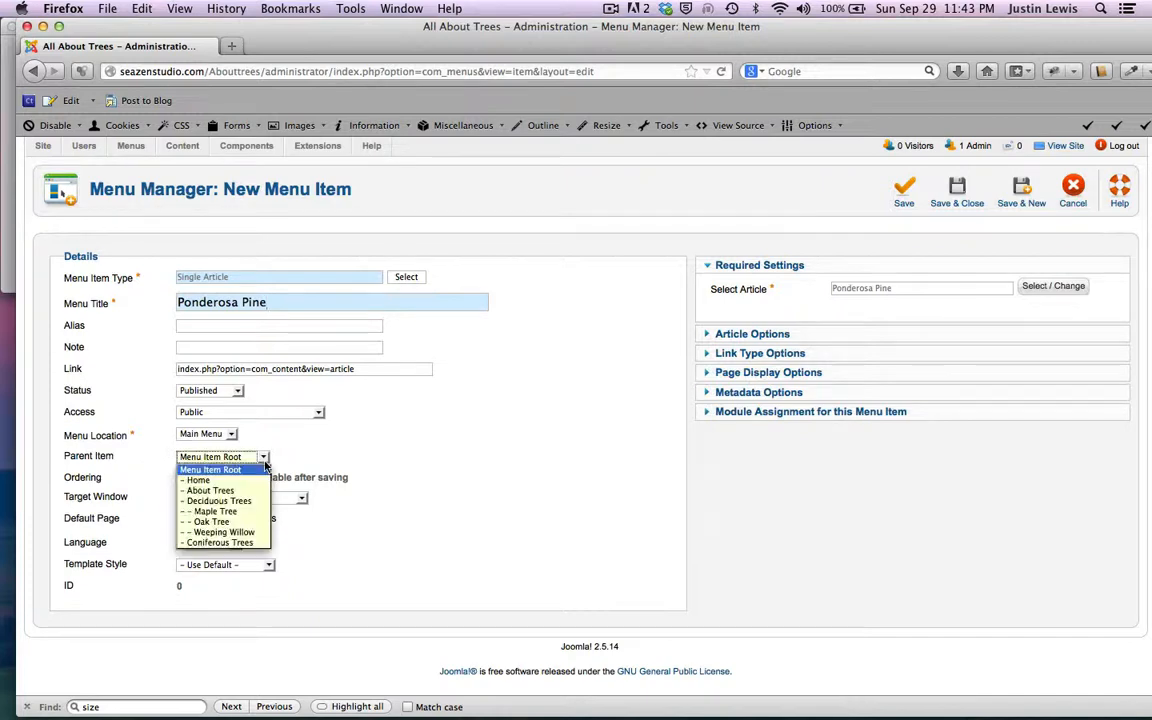
{"action": "left_click", "coordinate": [205, 542]}
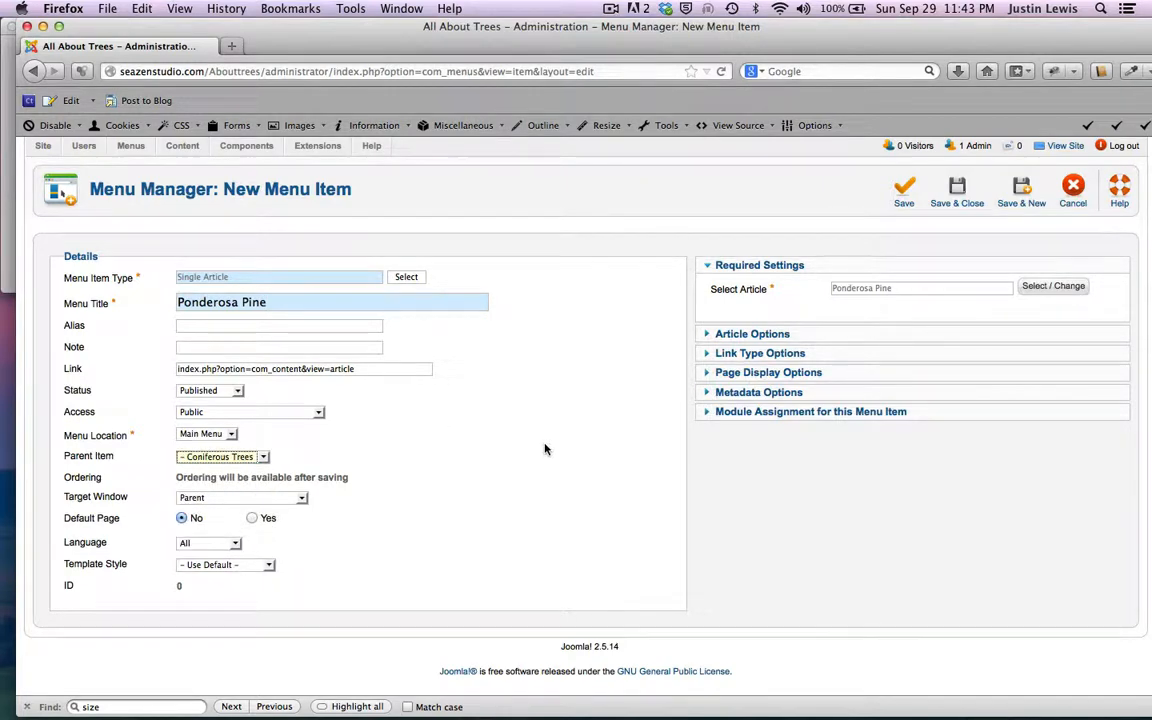
{"action": "scroll", "coordinate": [967, 261], "scroll_direction": "up", "scroll_amount": 2}
{"action": "left_click", "coordinate": [1014, 247]}
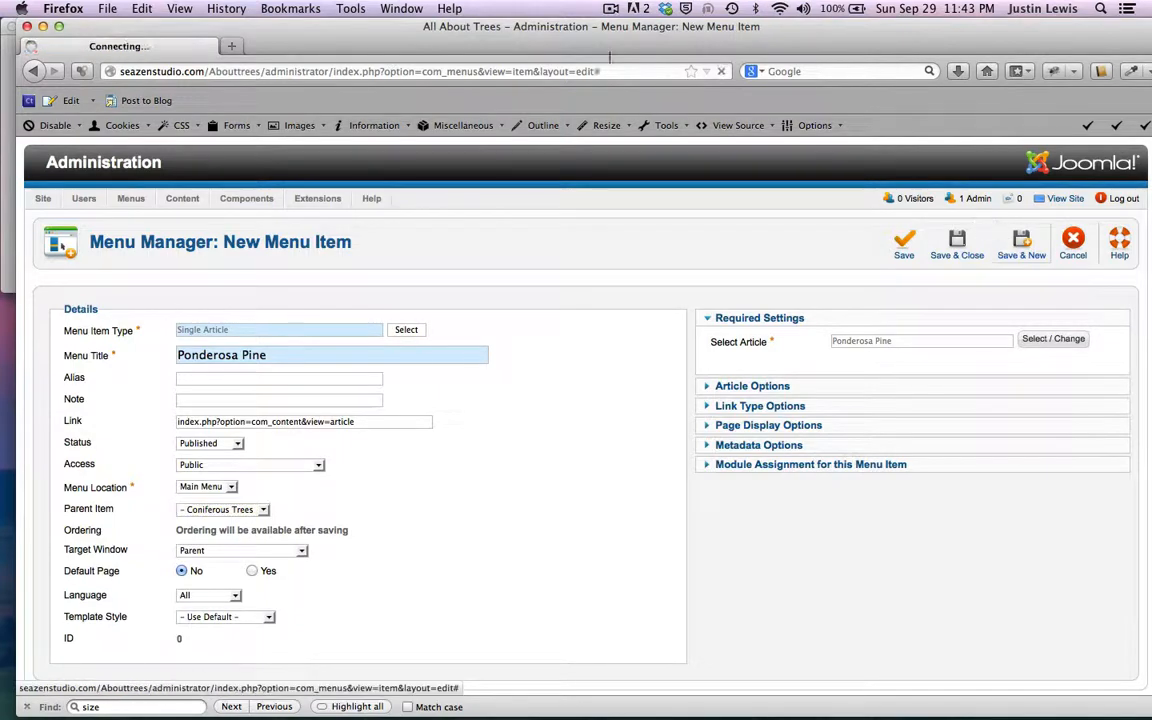
Copy the name Western Red Cedar from the article outline in Tree Site Content.rtf and return to the new menu item form in Firefox
{"action": "left_click_drag", "start_coordinate": [451, 36], "coordinate": [460, 245]}
{"action": "left_click", "coordinate": [527, 209]}
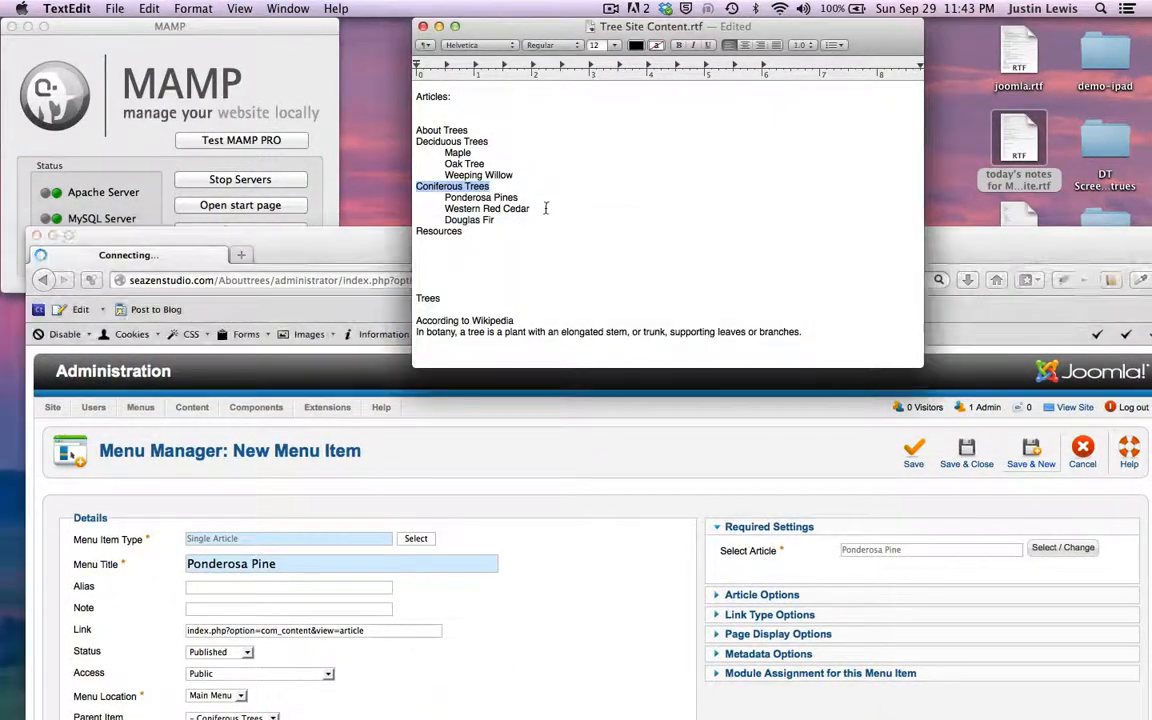
{"action": "left_click_drag", "start_coordinate": [530, 208], "coordinate": [444, 208]}
{"action": "key", "text": "super+c"}
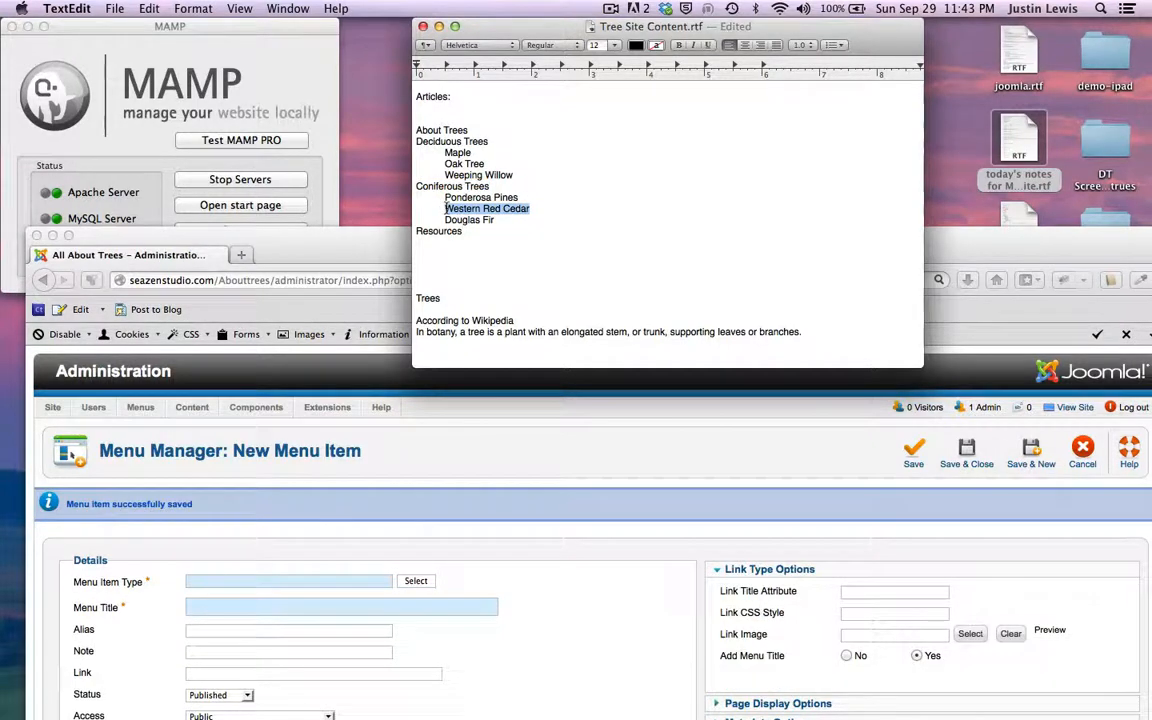
{"action": "left_click_drag", "start_coordinate": [370, 243], "coordinate": [341, 34]}
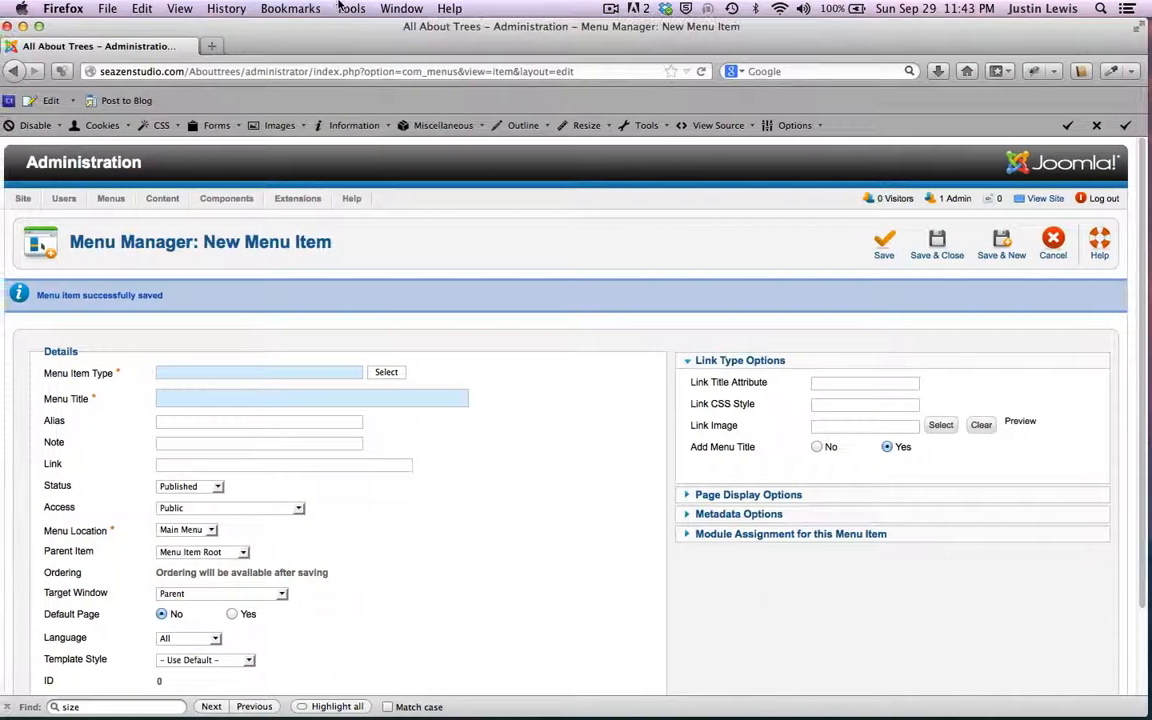
Make the new menu item a Single Article linked to the Western Red Cedar article, and title it with the copied name
{"action": "left_click", "coordinate": [386, 372]}
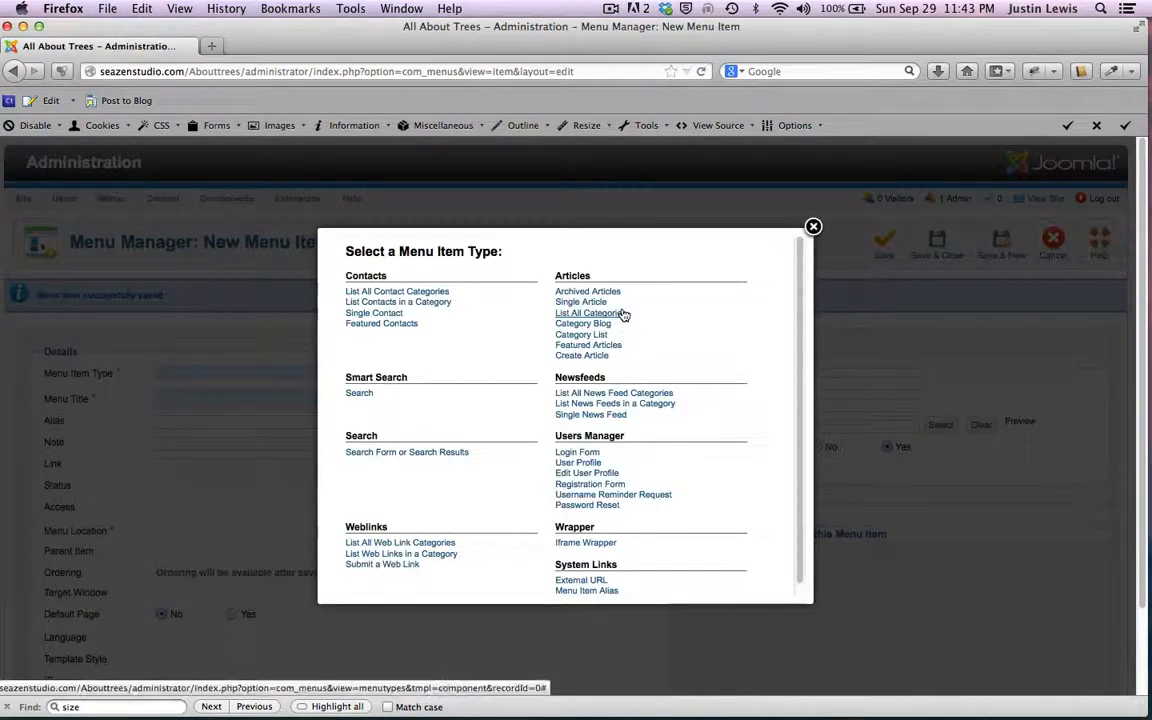
{"action": "left_click", "coordinate": [570, 304]}
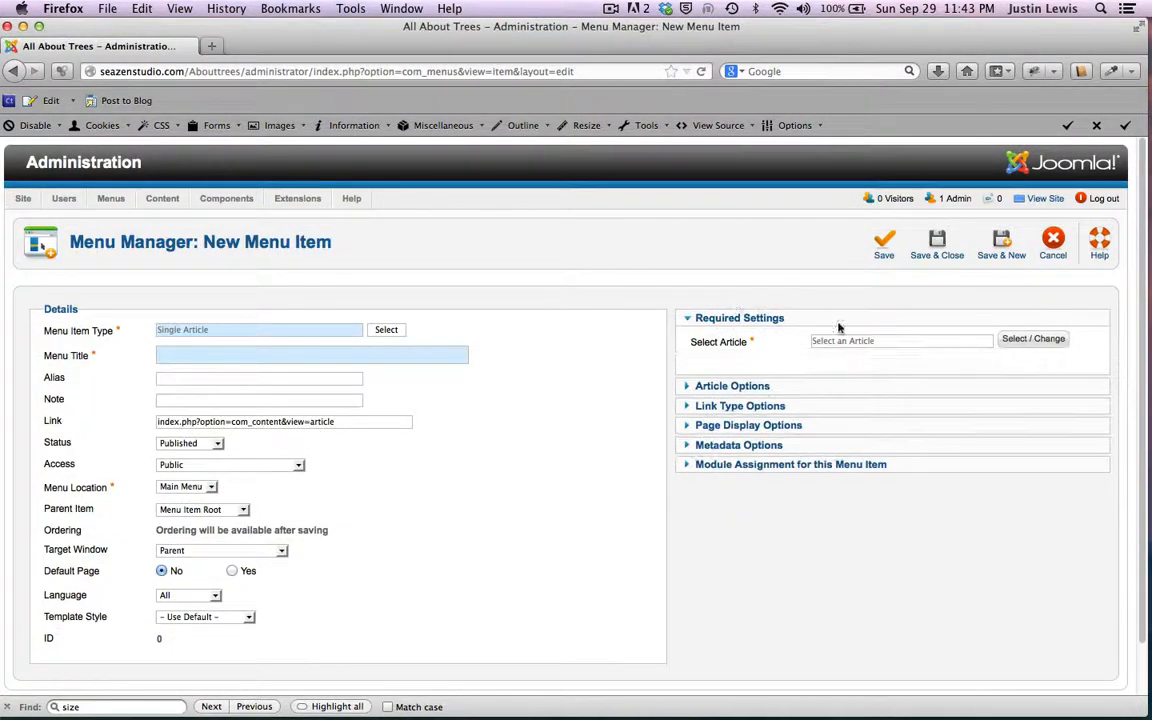
{"action": "left_click", "coordinate": [1016, 338]}
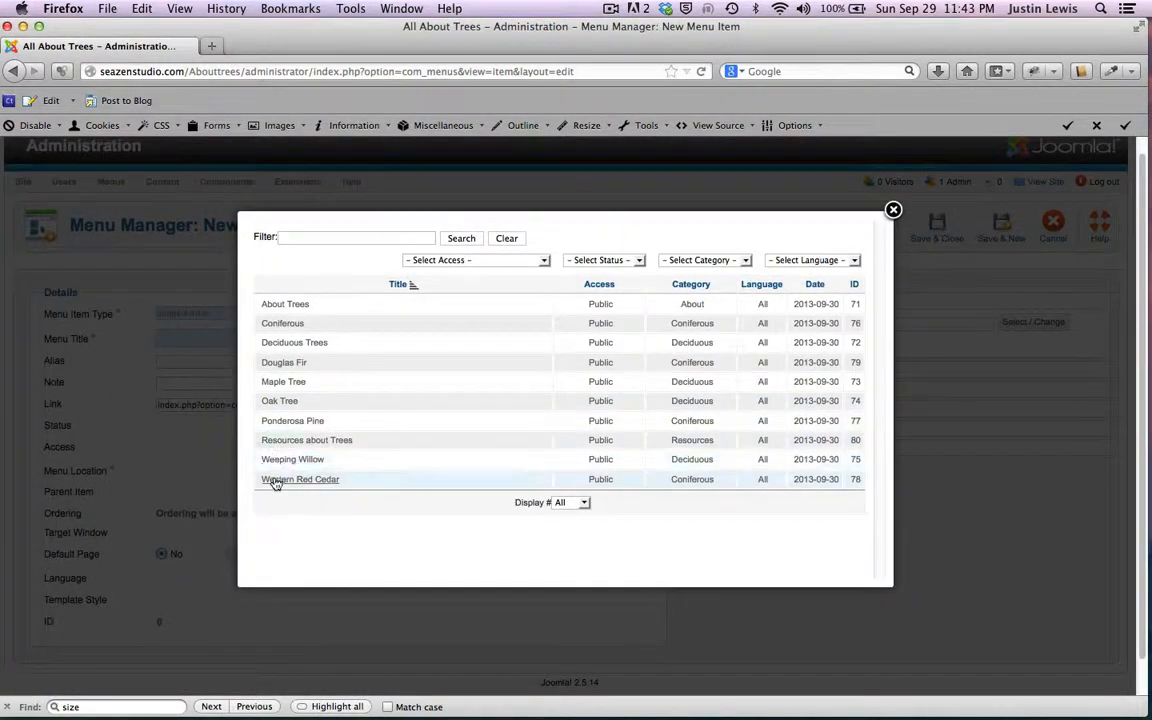
{"action": "left_click", "coordinate": [290, 479]}
{"action": "left_click", "coordinate": [174, 337]}
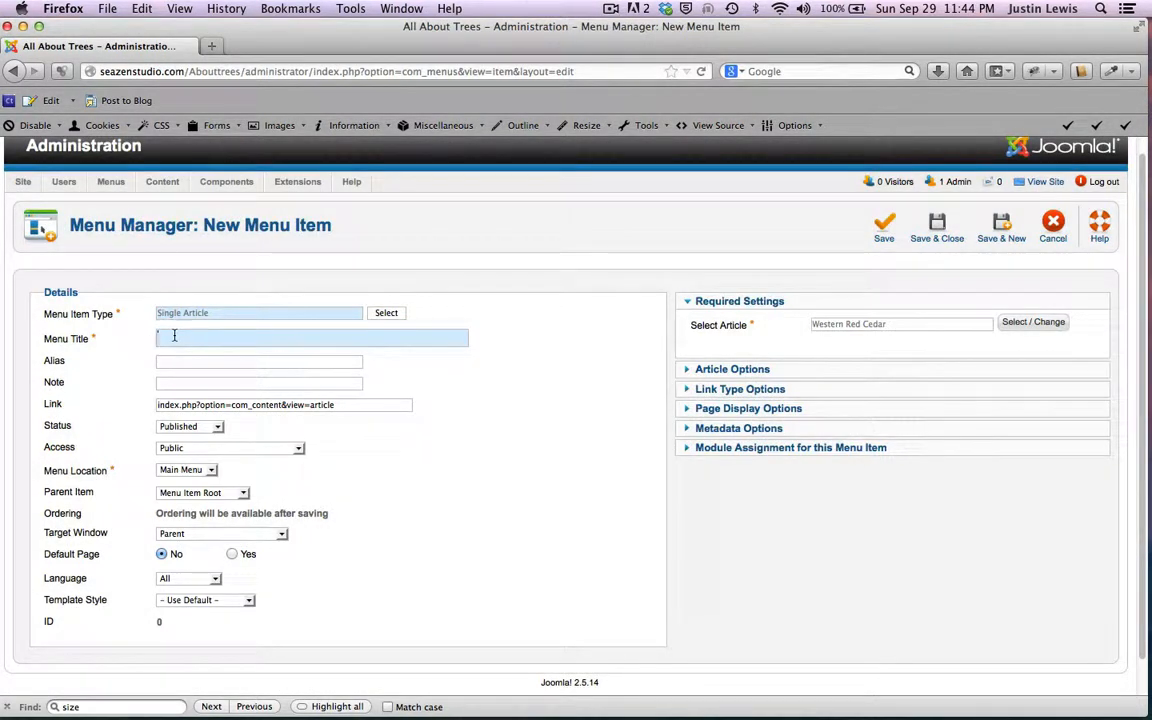
{"action": "key", "text": "super+v"}
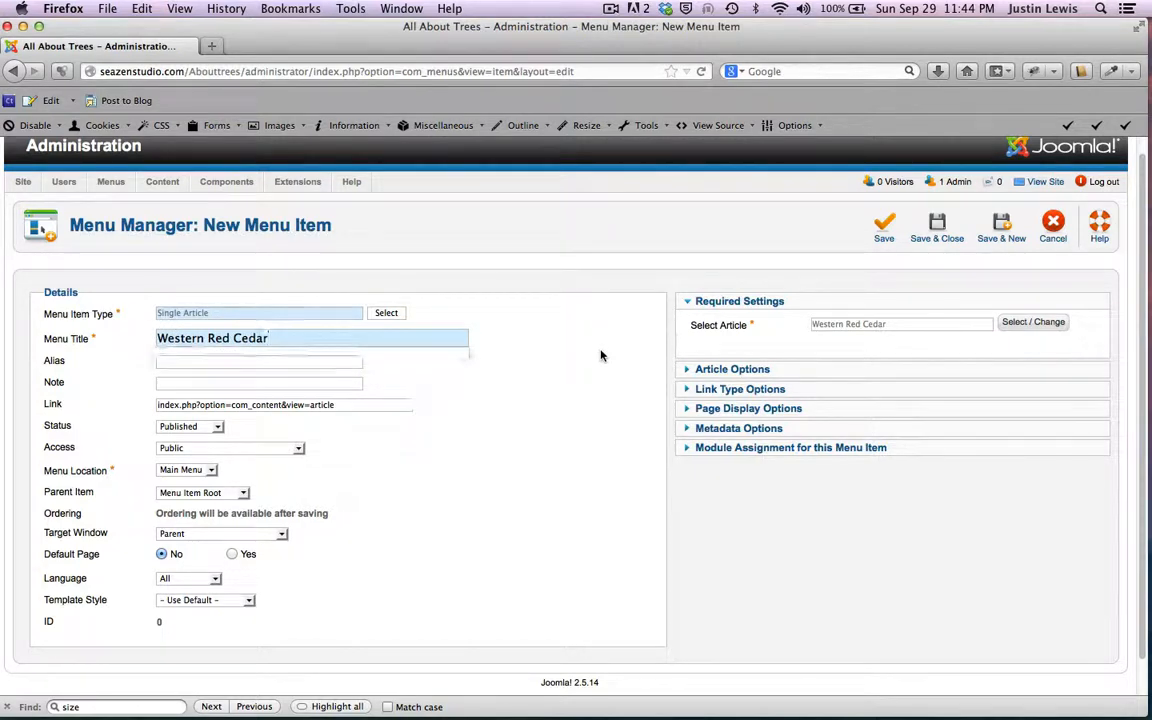
Nest the Western Red Cedar item under the Coniferous Trees parent, save it and start another new menu item
{"action": "scroll", "coordinate": [520, 390], "scroll_direction": "down", "scroll_amount": 2}
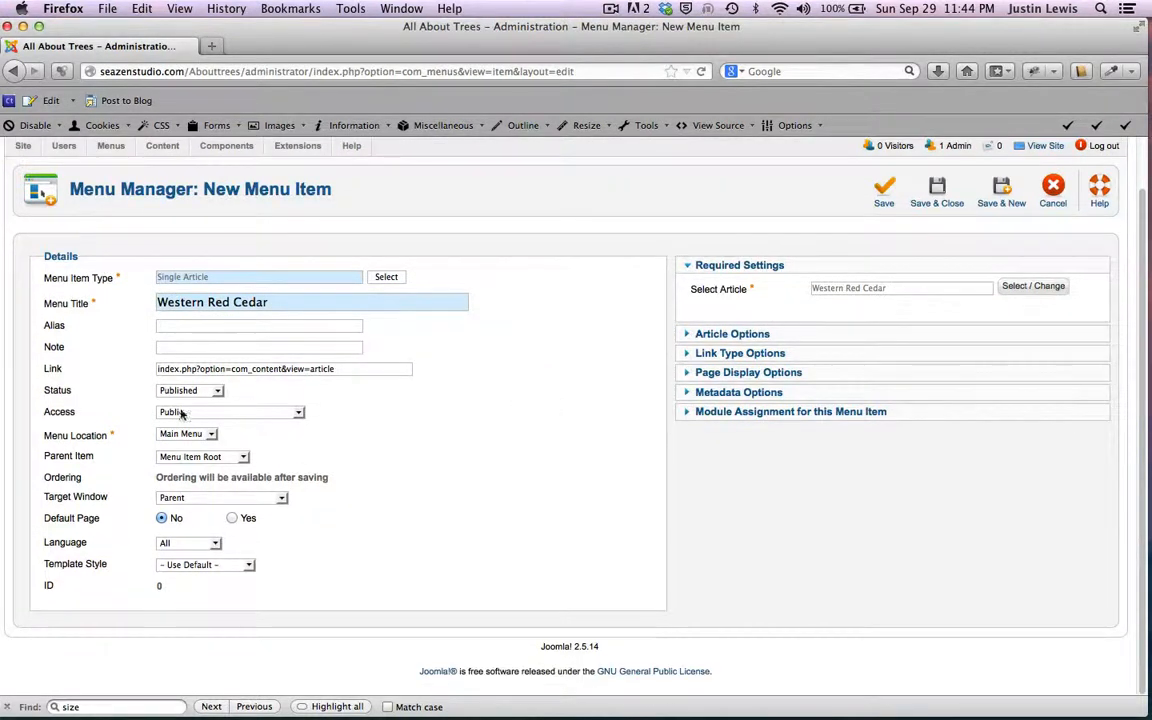
{"action": "left_click", "coordinate": [239, 458]}
{"action": "left_click", "coordinate": [209, 543]}
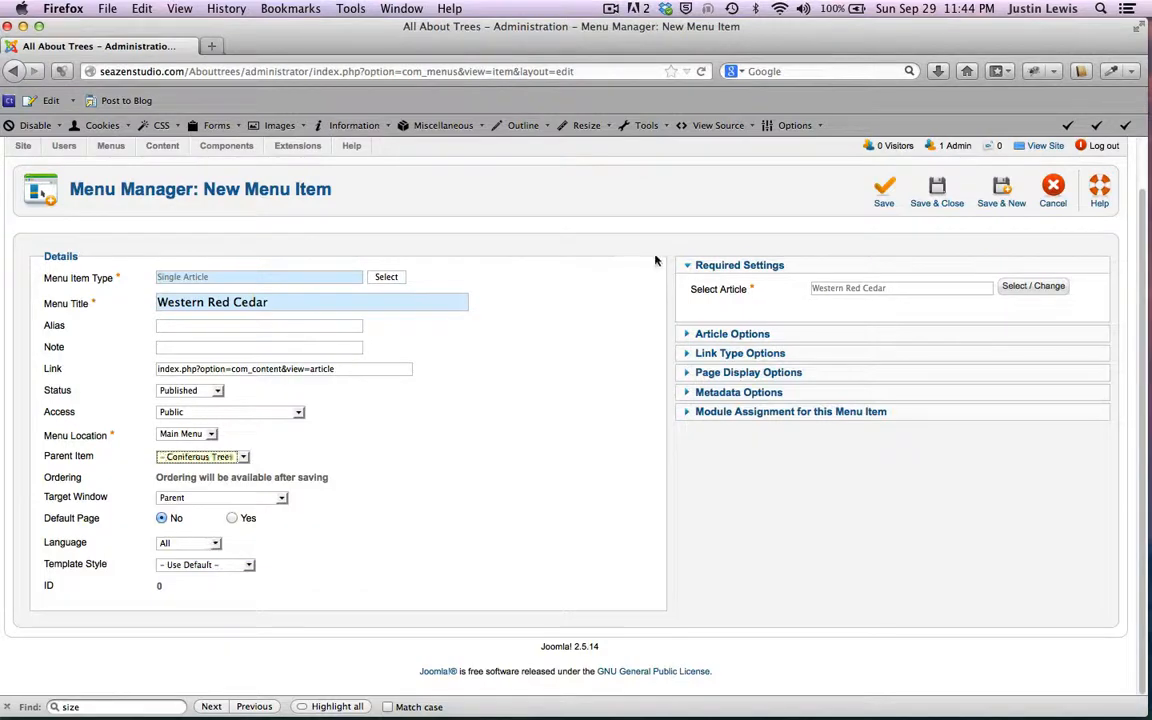
{"action": "left_click", "coordinate": [1001, 190]}
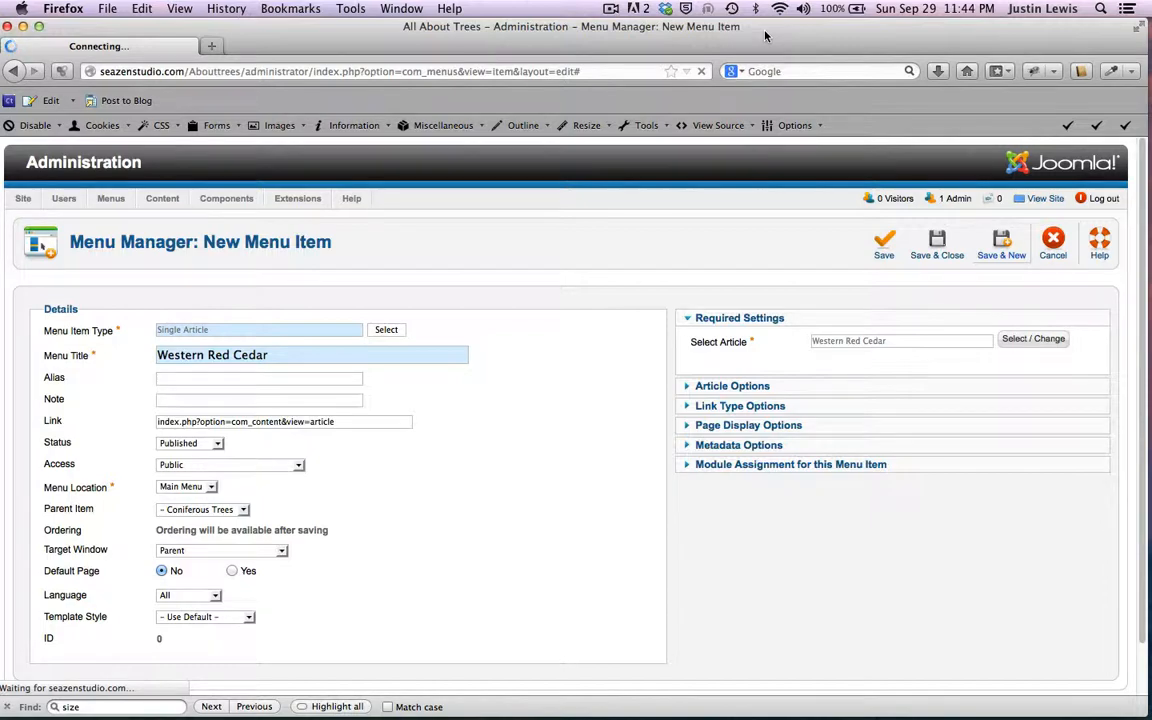
Copy the name Douglas Fir from the outline in Tree Site Content.rtf and return to the new menu item form in Firefox
{"action": "left_click_drag", "start_coordinate": [765, 36], "coordinate": [758, 265]}
{"action": "left_click_drag", "start_coordinate": [758, 280], "coordinate": [763, 216]}
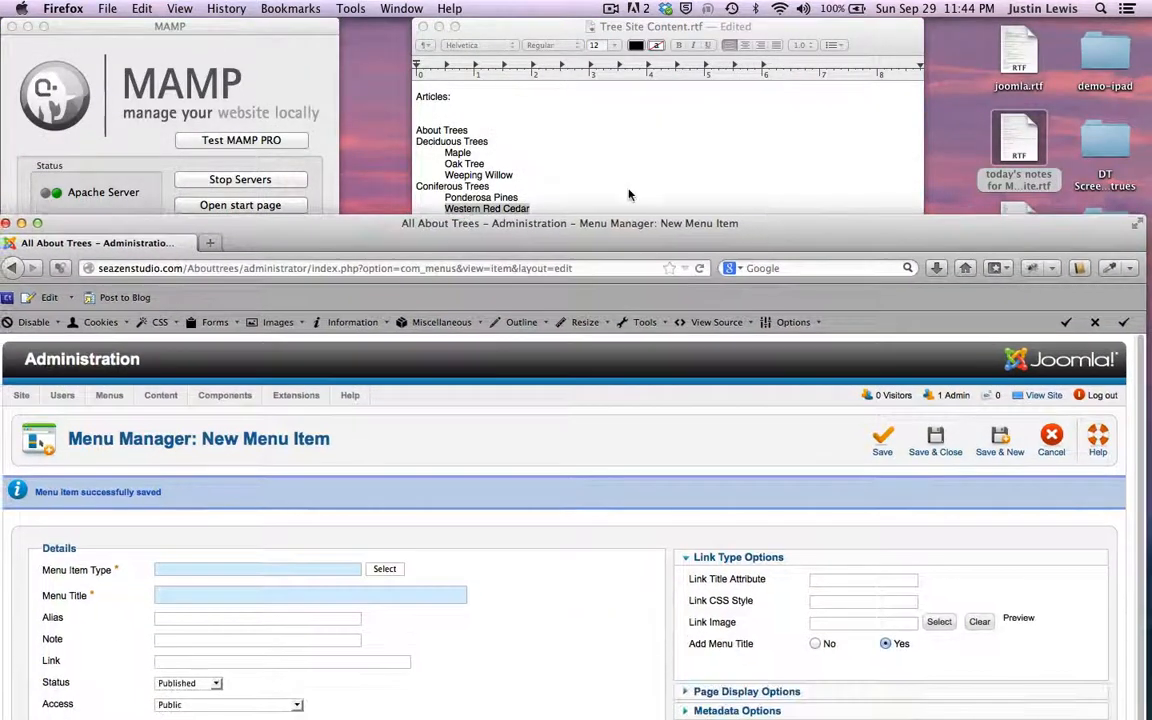
{"action": "left_click", "coordinate": [628, 194]}
{"action": "left_click_drag", "start_coordinate": [496, 220], "coordinate": [446, 219]}
{"action": "key", "text": "super+c"}
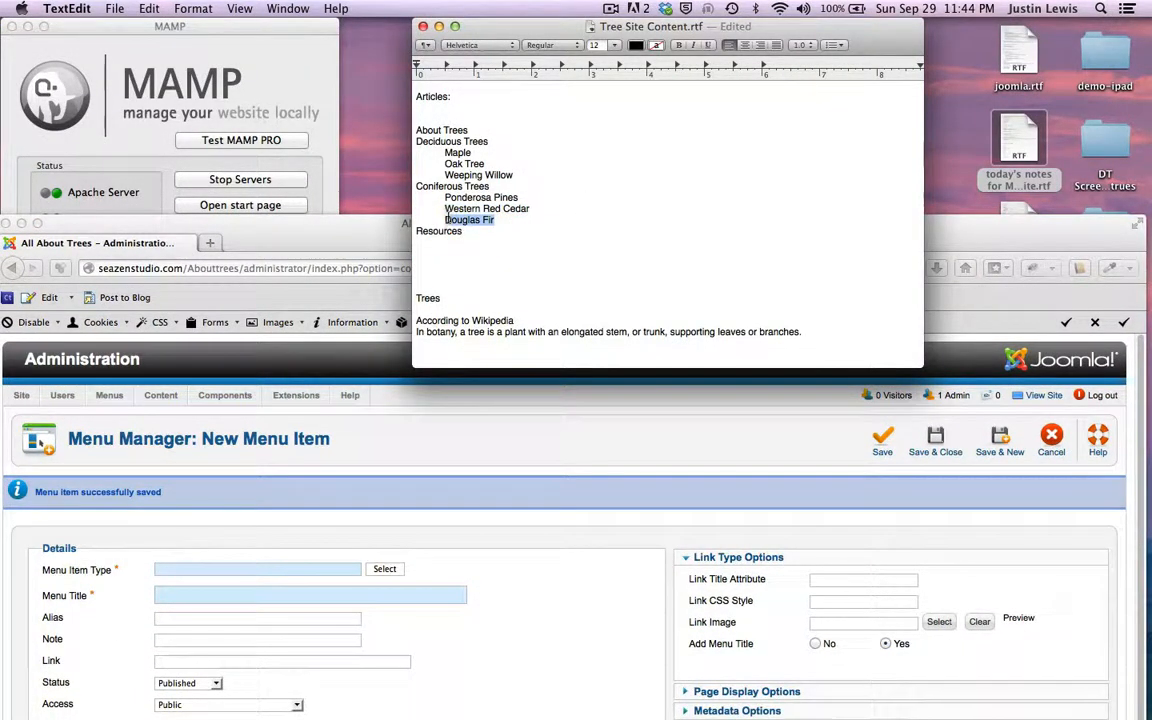
{"action": "left_click_drag", "start_coordinate": [245, 226], "coordinate": [280, 8]}
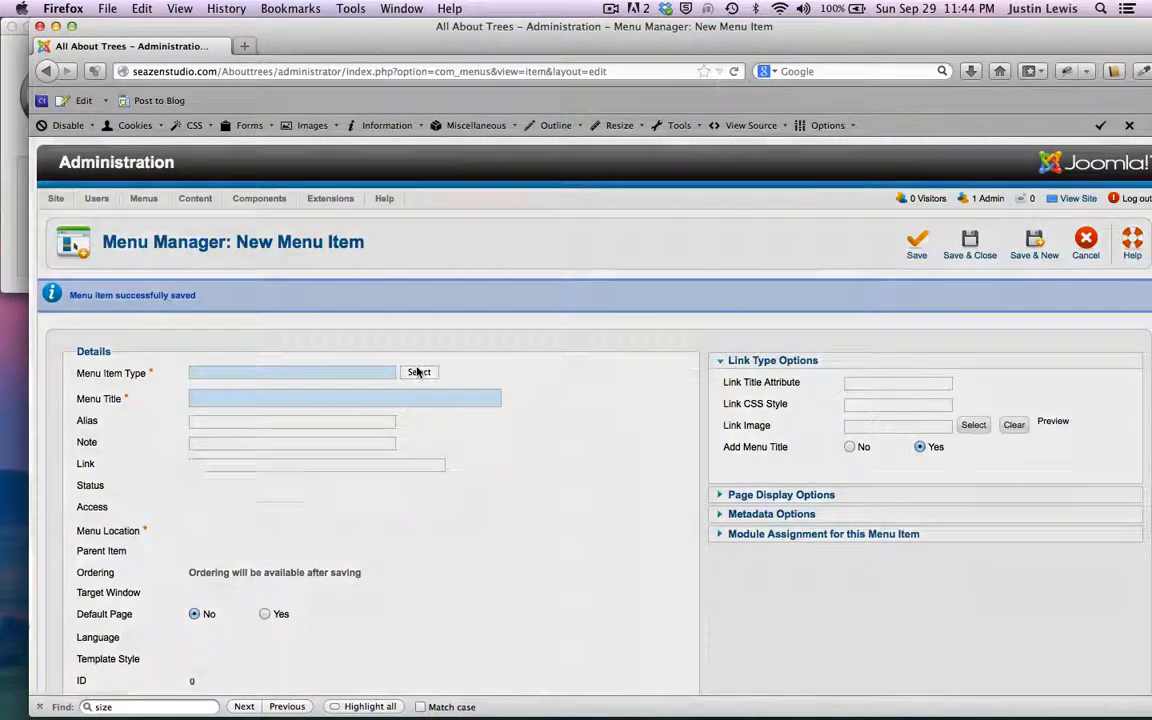
Make the new menu item a Single Article linked to the Douglas Fir article, and title it with the copied name
{"action": "left_click", "coordinate": [419, 372]}
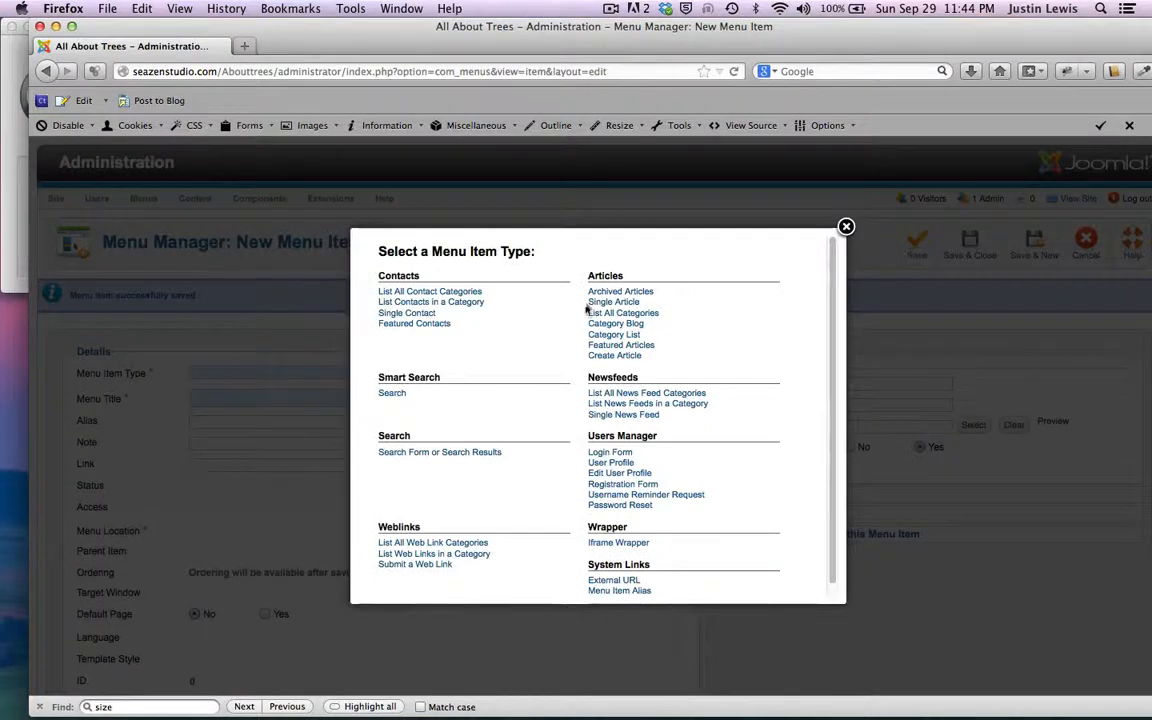
{"action": "left_click", "coordinate": [591, 302]}
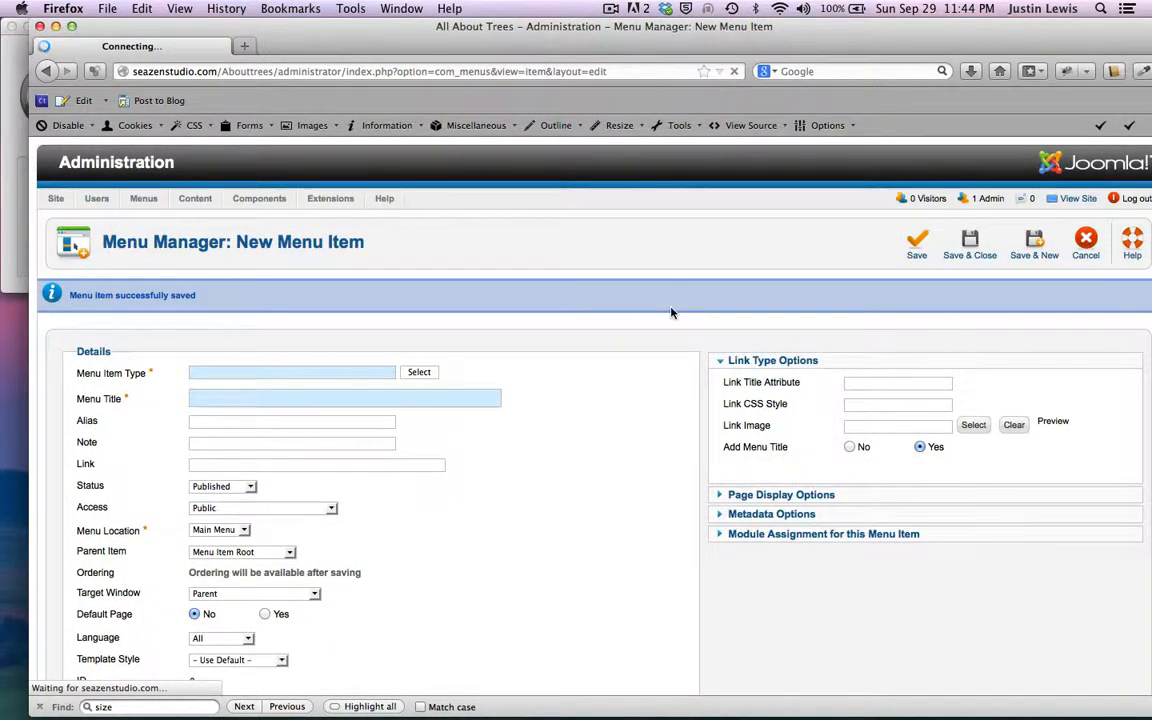
{"action": "left_click_drag", "start_coordinate": [579, 33], "coordinate": [568, 33]}
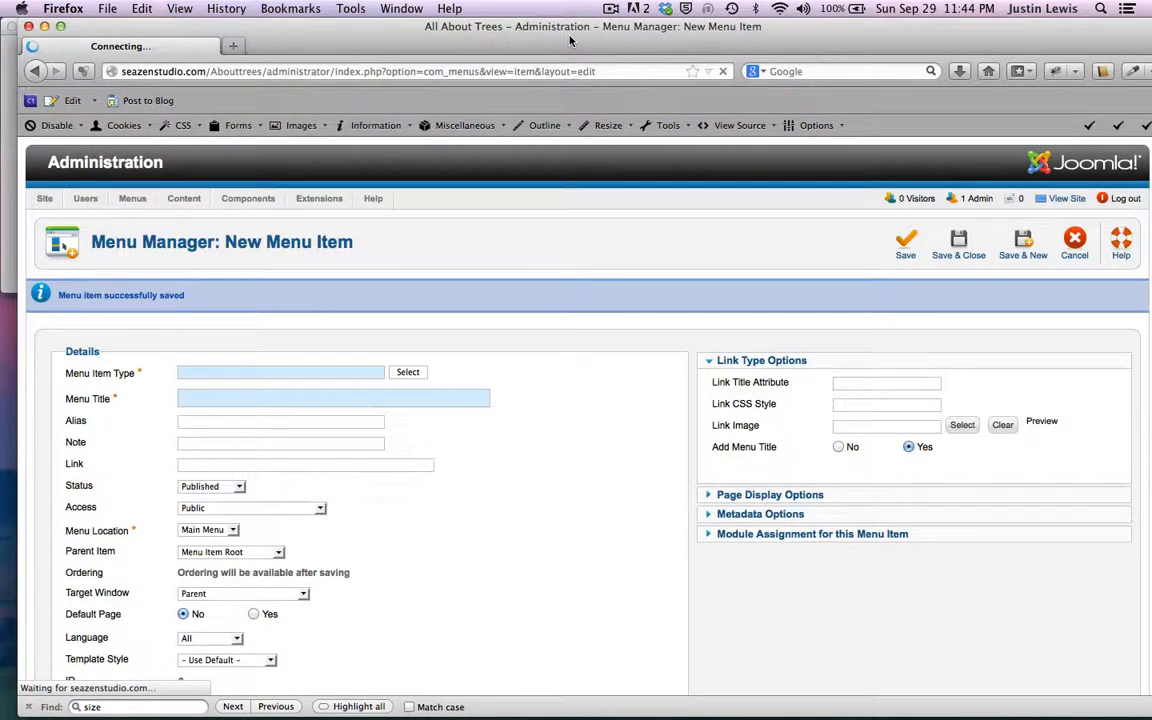
{"action": "left_click", "coordinate": [1053, 339]}
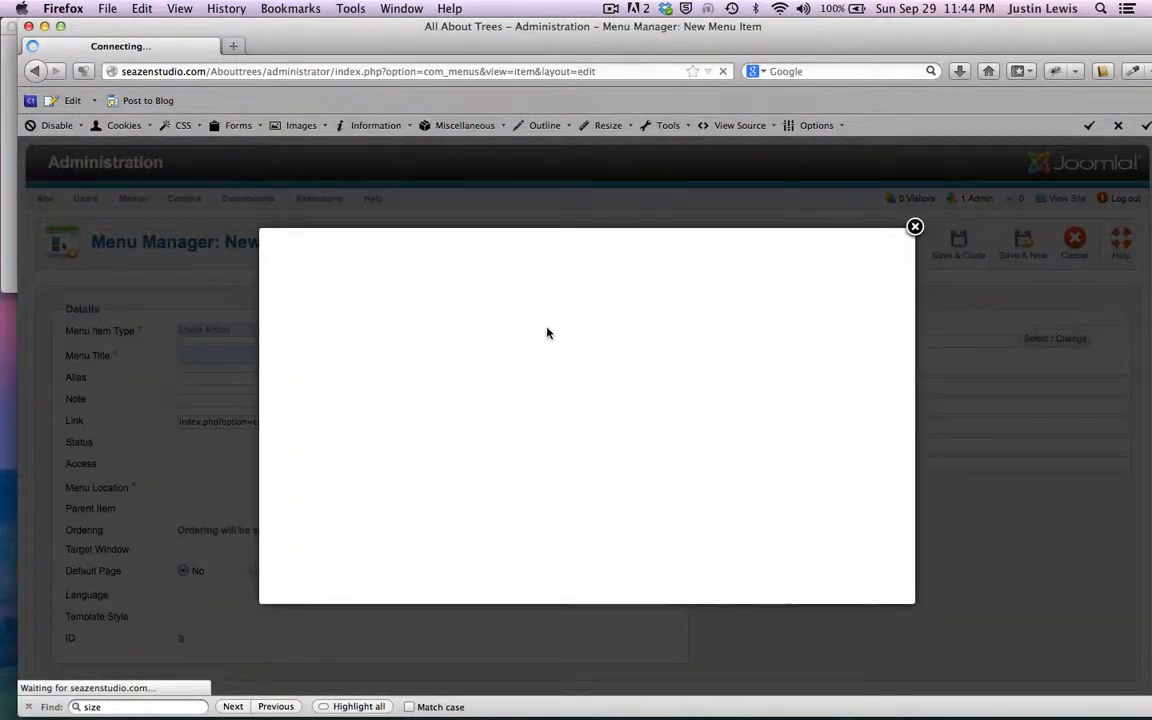
{"action": "scroll", "coordinate": [271, 396], "scroll_direction": "down", "scroll_amount": 1}
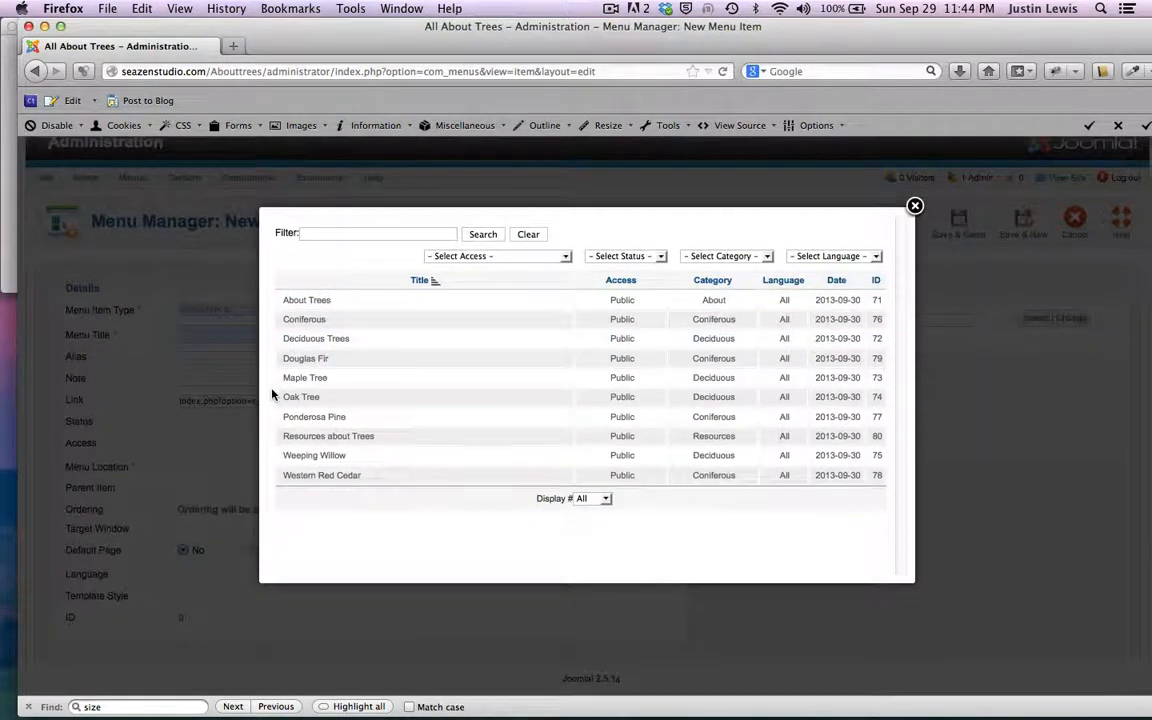
{"action": "left_click", "coordinate": [298, 358]}
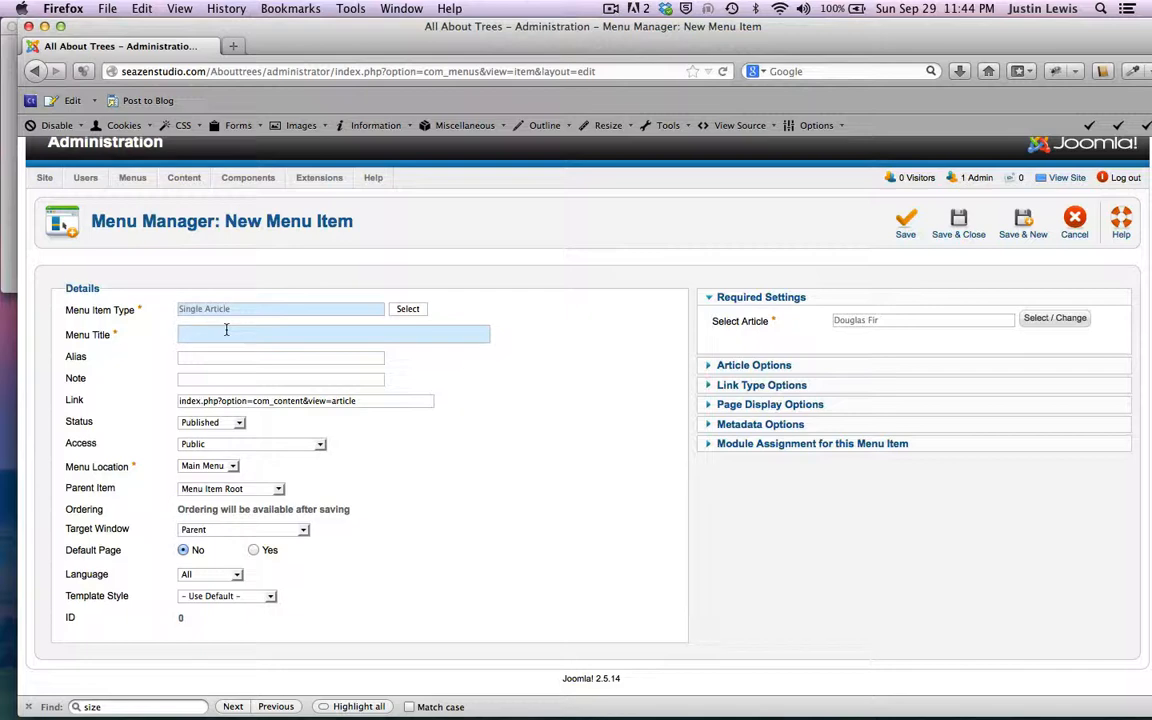
{"action": "key", "text": "super+v"}
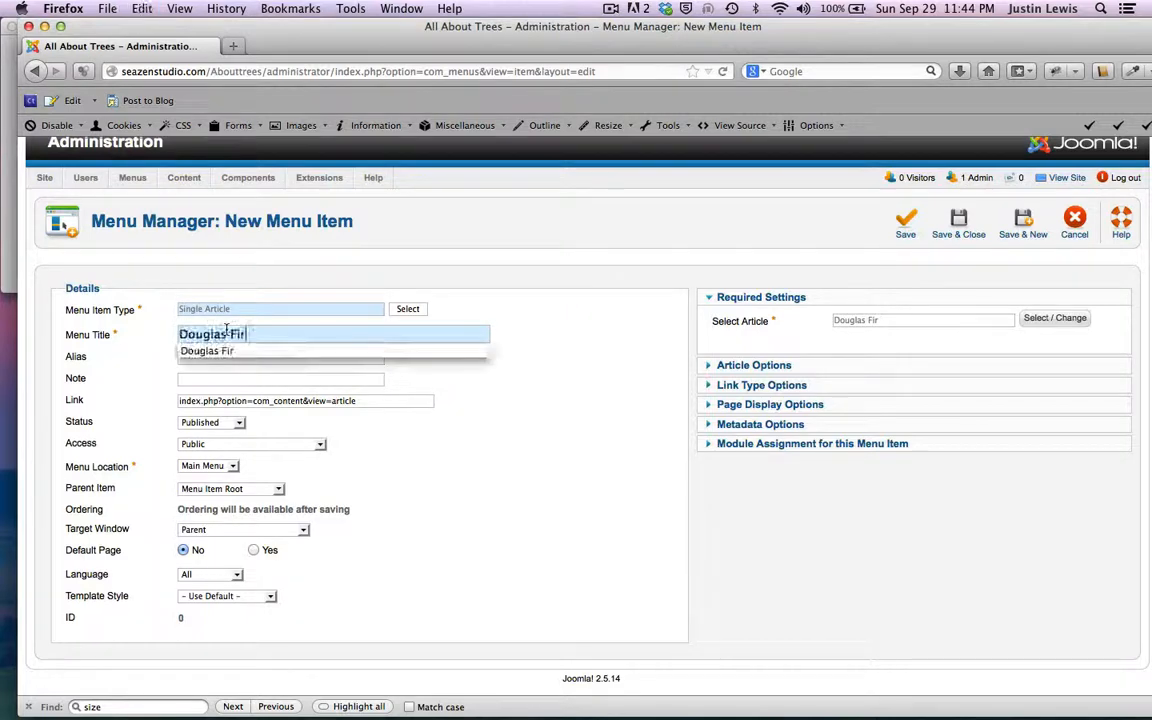
{"action": "left_click", "coordinate": [343, 271]}
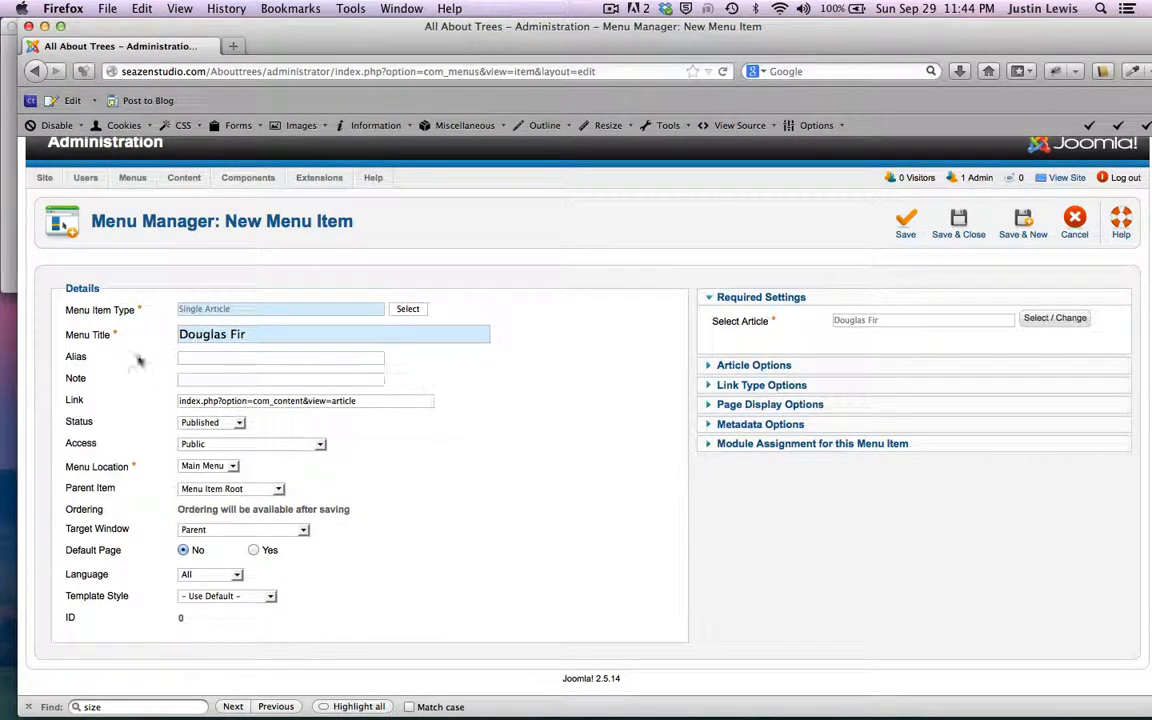
Set the parent of the Douglas Fir menu item to Coniferous Trees
{"action": "scroll", "coordinate": [143, 365], "scroll_direction": "down", "scroll_amount": 1}
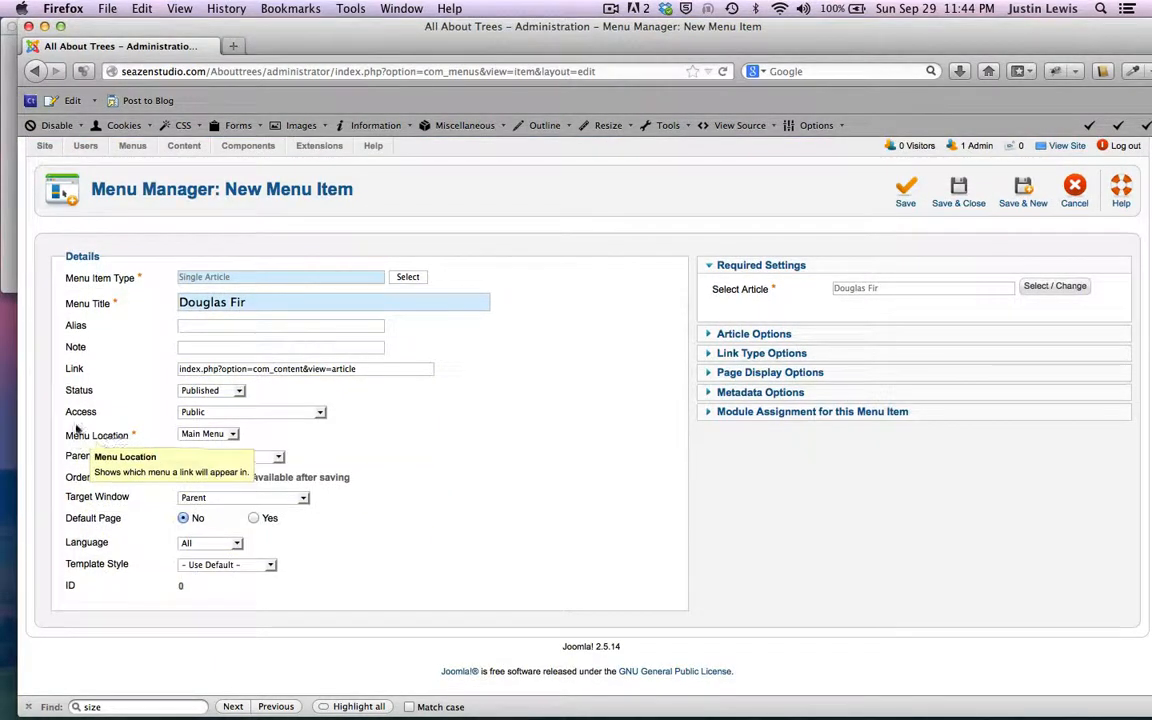
{"action": "left_click", "coordinate": [268, 459]}
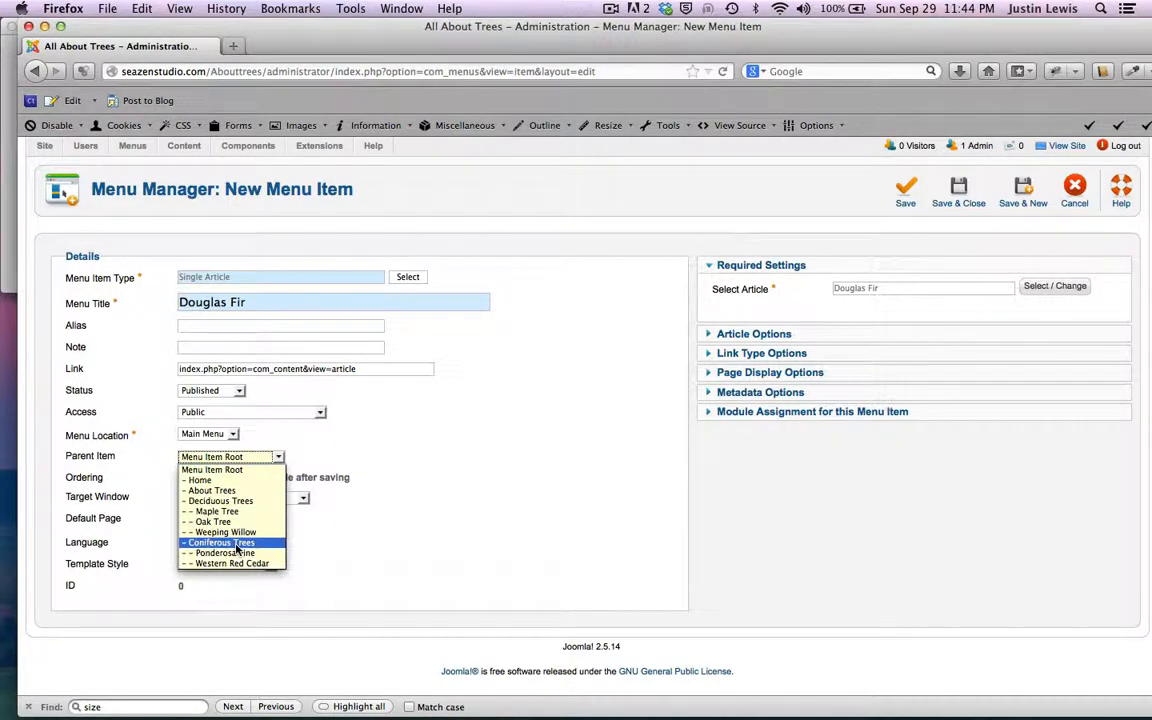
{"action": "left_click", "coordinate": [237, 545]}
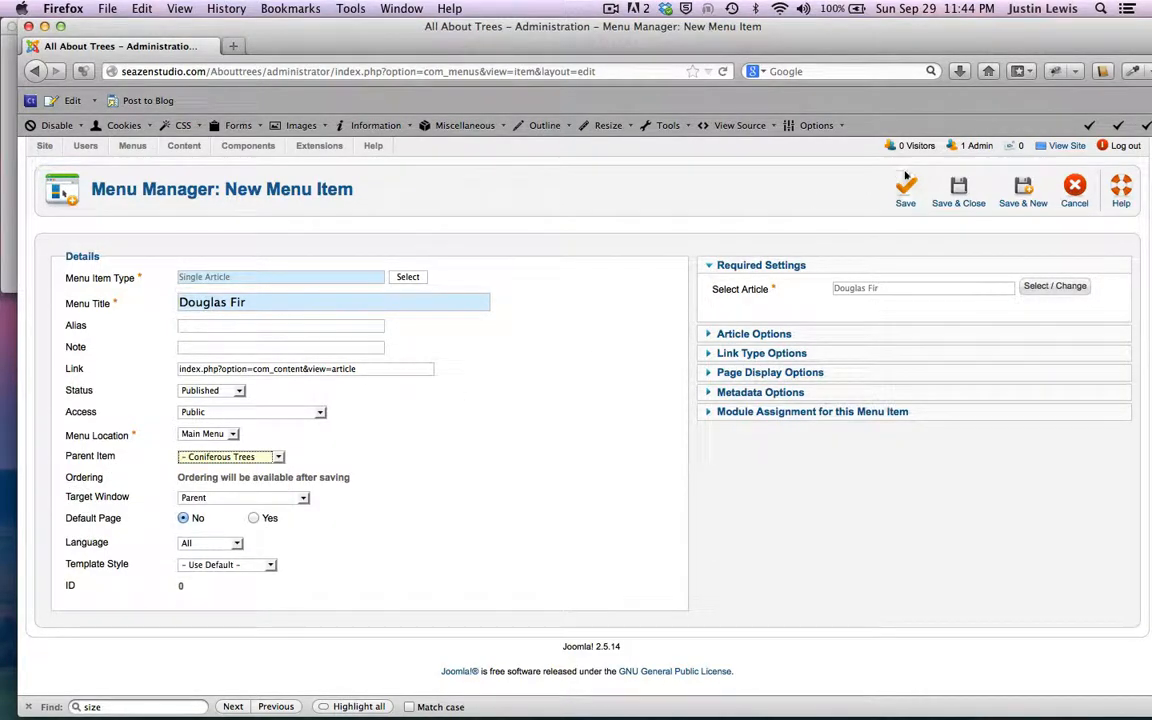
Save the Douglas Fir menu item and set up another new menu item of the Single Article type
{"action": "left_click", "coordinate": [906, 185]}
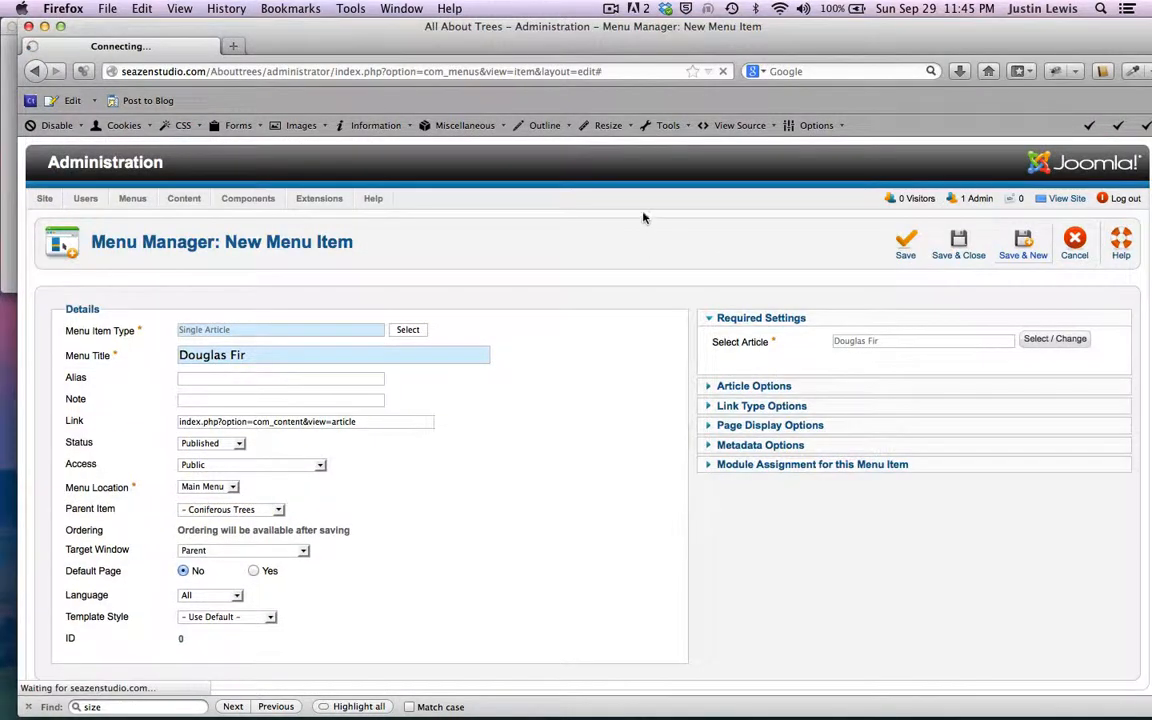
{"action": "left_click_drag", "start_coordinate": [455, 30], "coordinate": [502, 44]}
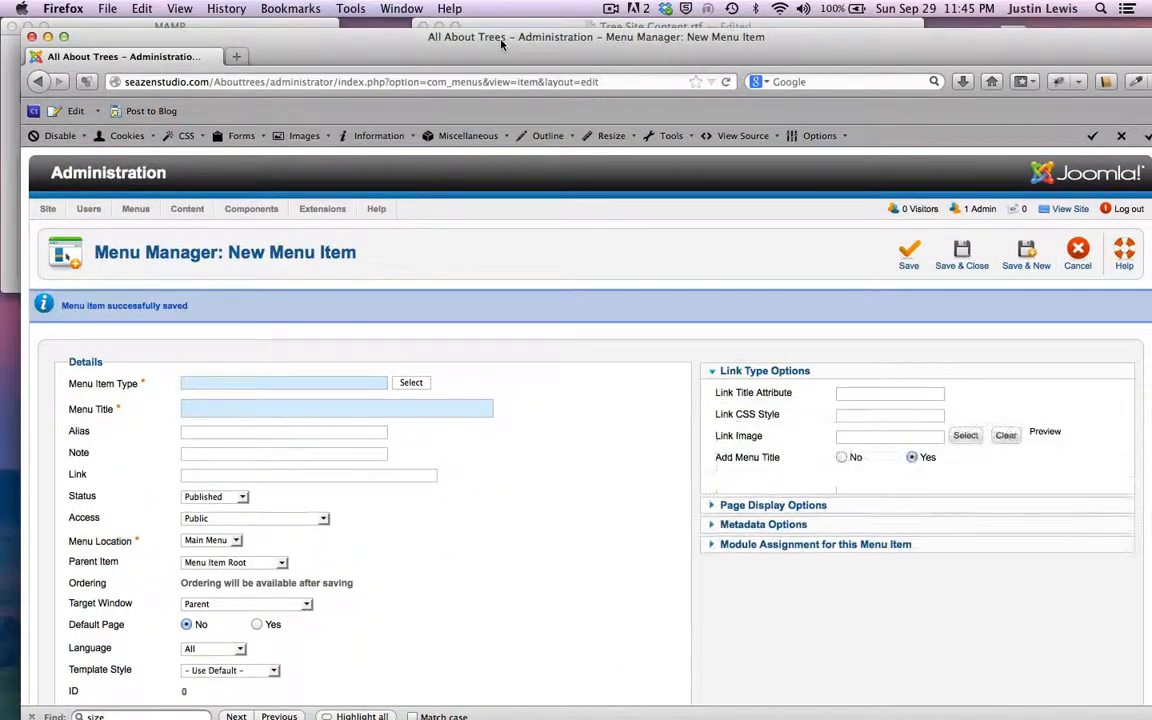
{"action": "left_click", "coordinate": [410, 382]}
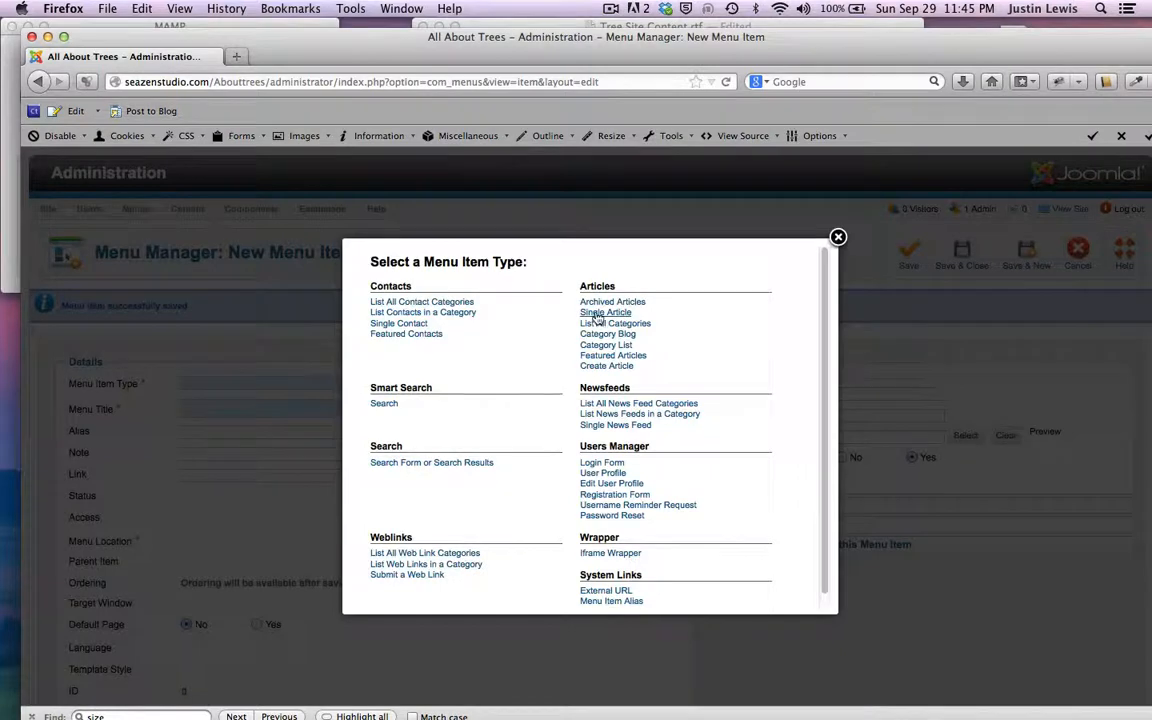
{"action": "left_click", "coordinate": [665, 316]}
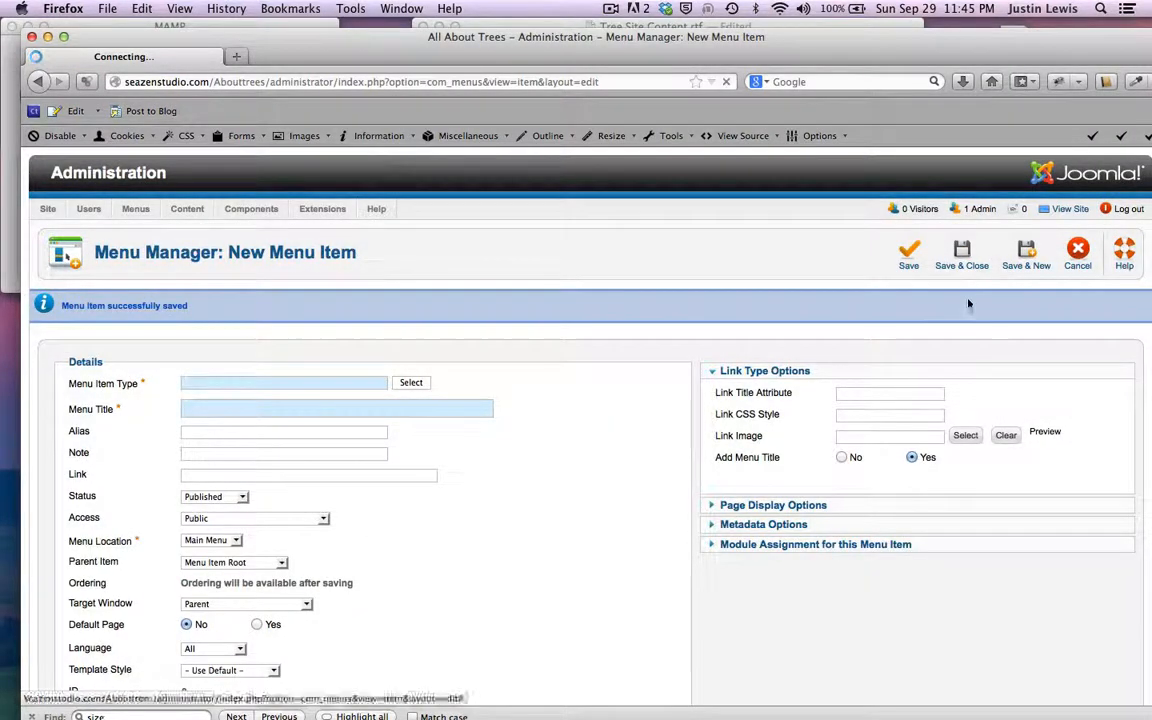
{"action": "left_click_drag", "start_coordinate": [593, 46], "coordinate": [578, 36]}
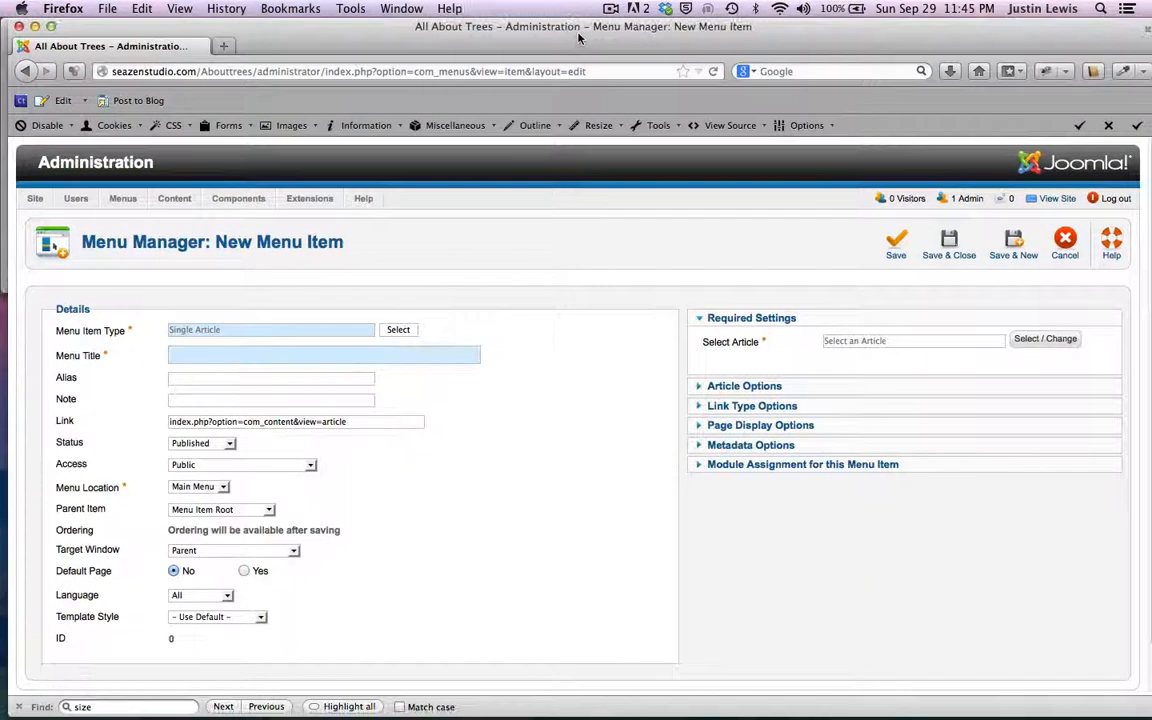
Link the new menu item to the Resources about Trees article and title it Resources
{"action": "left_click", "coordinate": [1041, 339]}
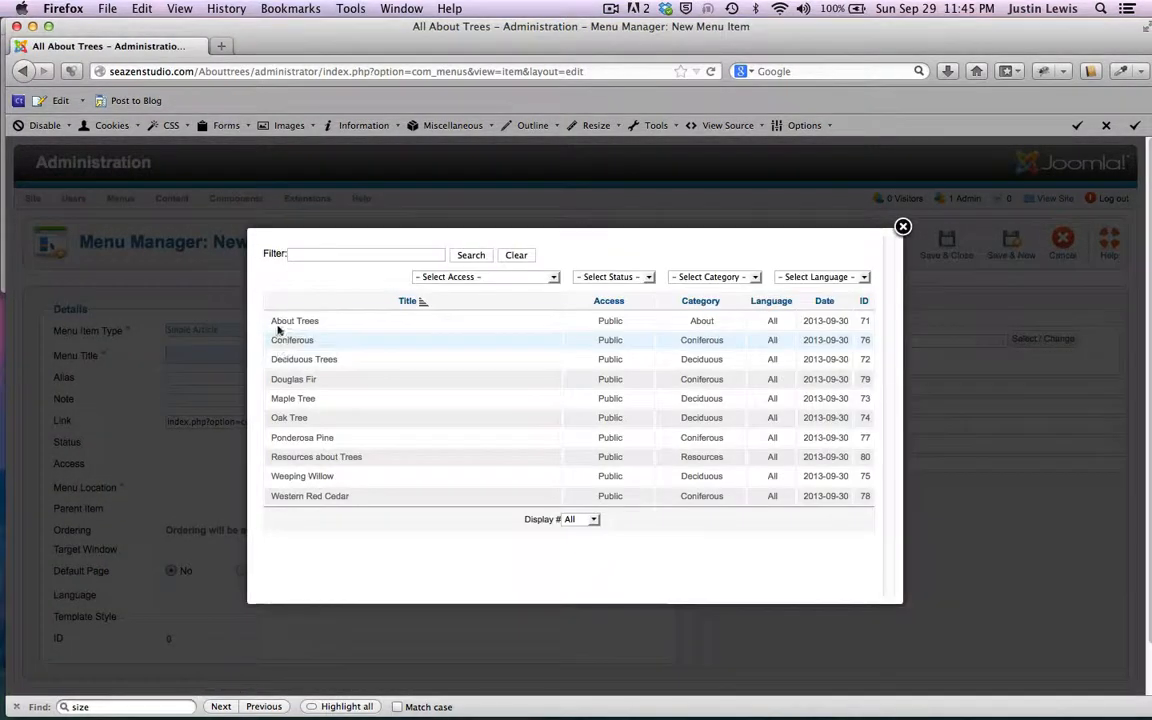
{"action": "left_click", "coordinate": [283, 459]}
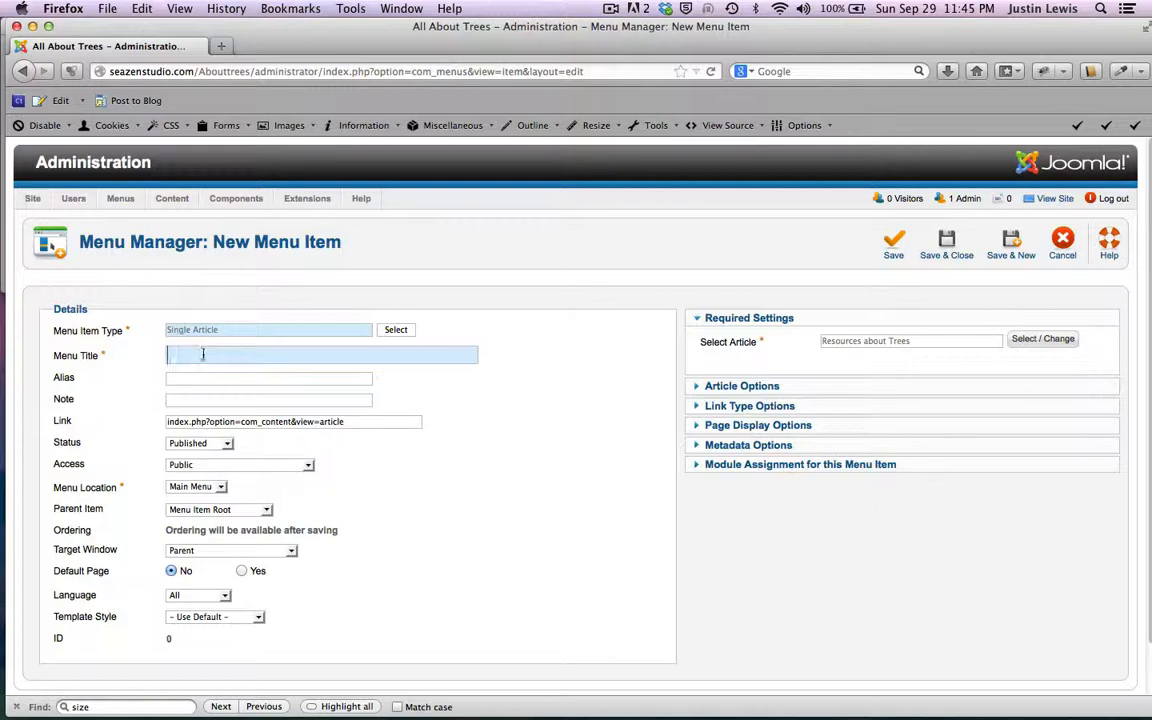
{"action": "type", "text": "Re"}
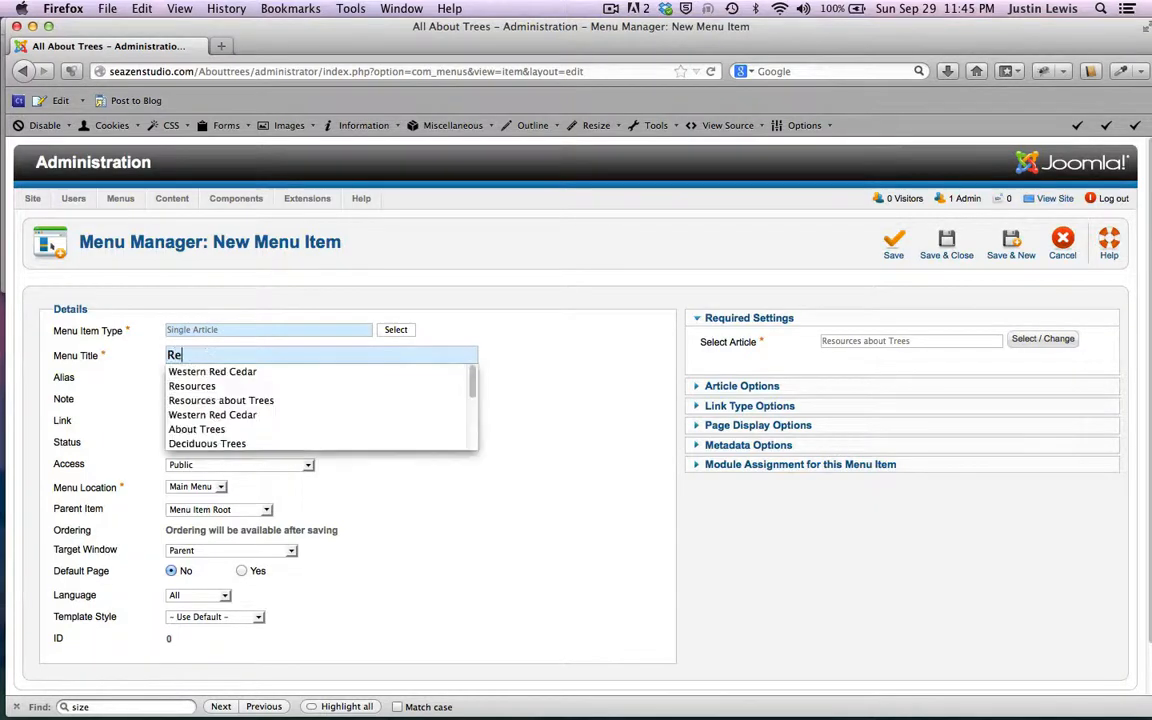
{"action": "type", "text": "sources about Trees"}
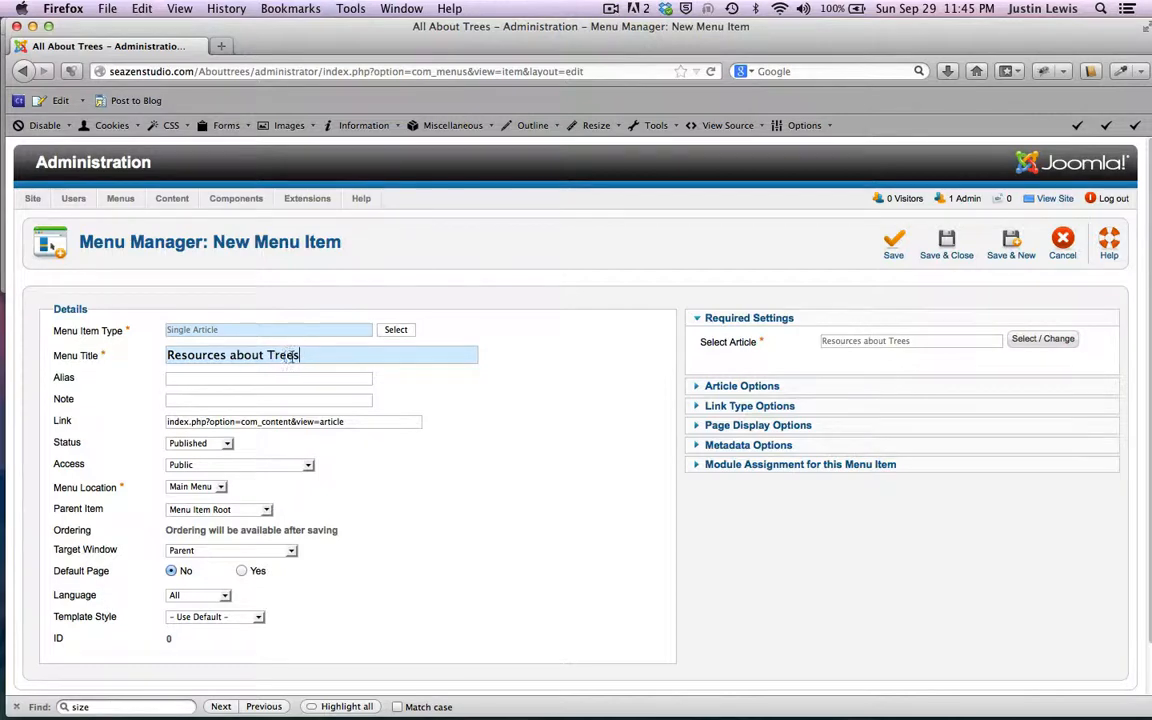
{"action": "key", "text": "BackSpace"}
{"action": "key", "text": "BackSpace"}
{"action": "key", "text": "BackSpace"}
{"action": "key", "text": "BackSpace"}
{"action": "key", "text": "BackSpace"}
{"action": "key", "text": "BackSpace"}
{"action": "key", "text": "BackSpace"}
{"action": "key", "text": "BackSpace"}
{"action": "key", "text": "BackSpace"}
{"action": "key", "text": "BackSpace"}
{"action": "key", "text": "BackSpace"}
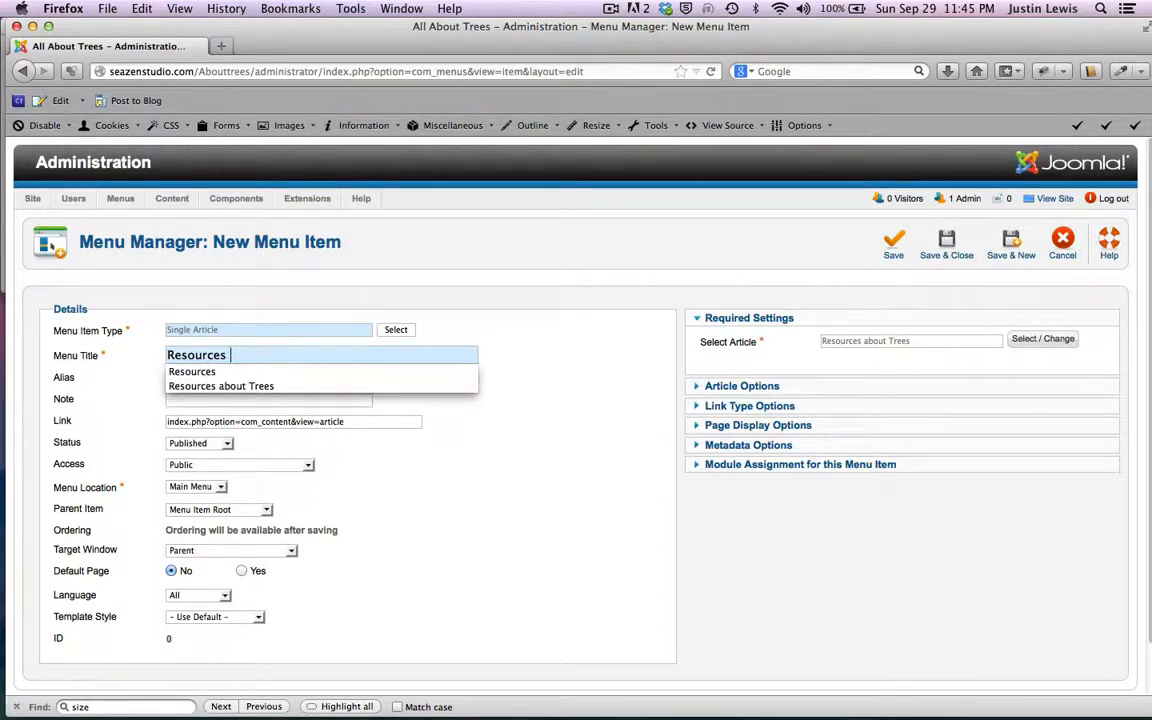
{"action": "key", "text": "BackSpace"}
{"action": "left_click", "coordinate": [542, 418]}
Check the parent setting of the Resources menu item, then save it and close its form
{"action": "scroll", "coordinate": [531, 471], "scroll_direction": "down", "scroll_amount": 2}
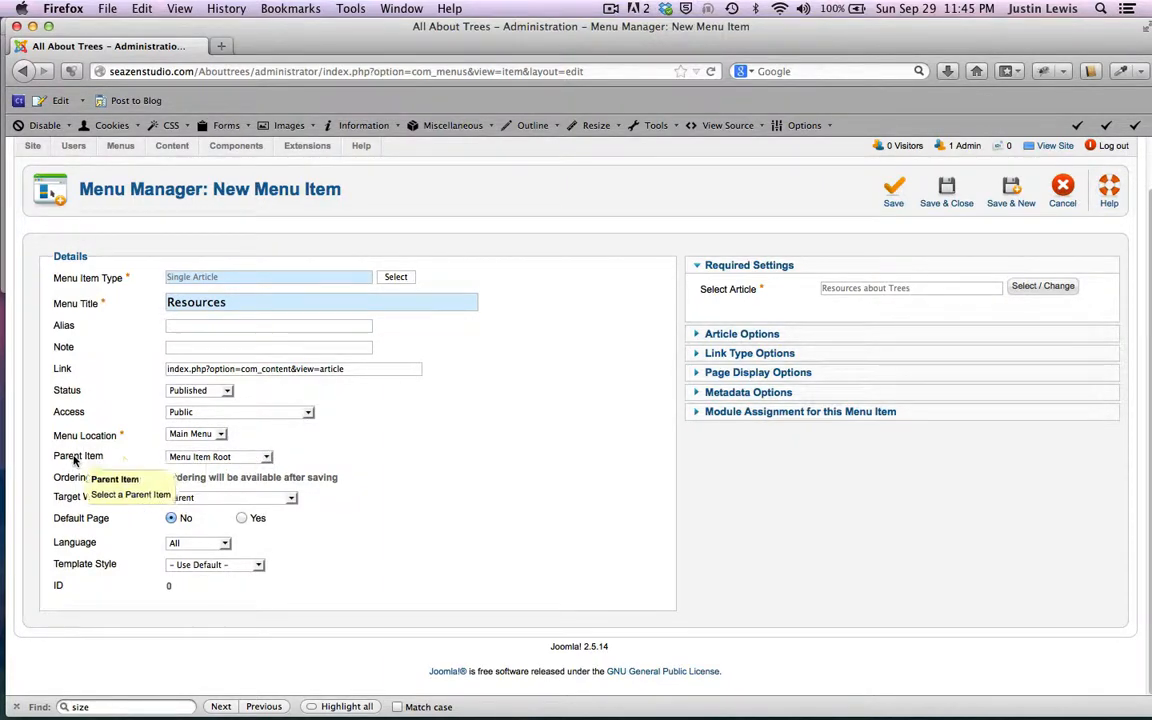
{"action": "scroll", "coordinate": [646, 460], "scroll_direction": "up", "scroll_amount": 2}
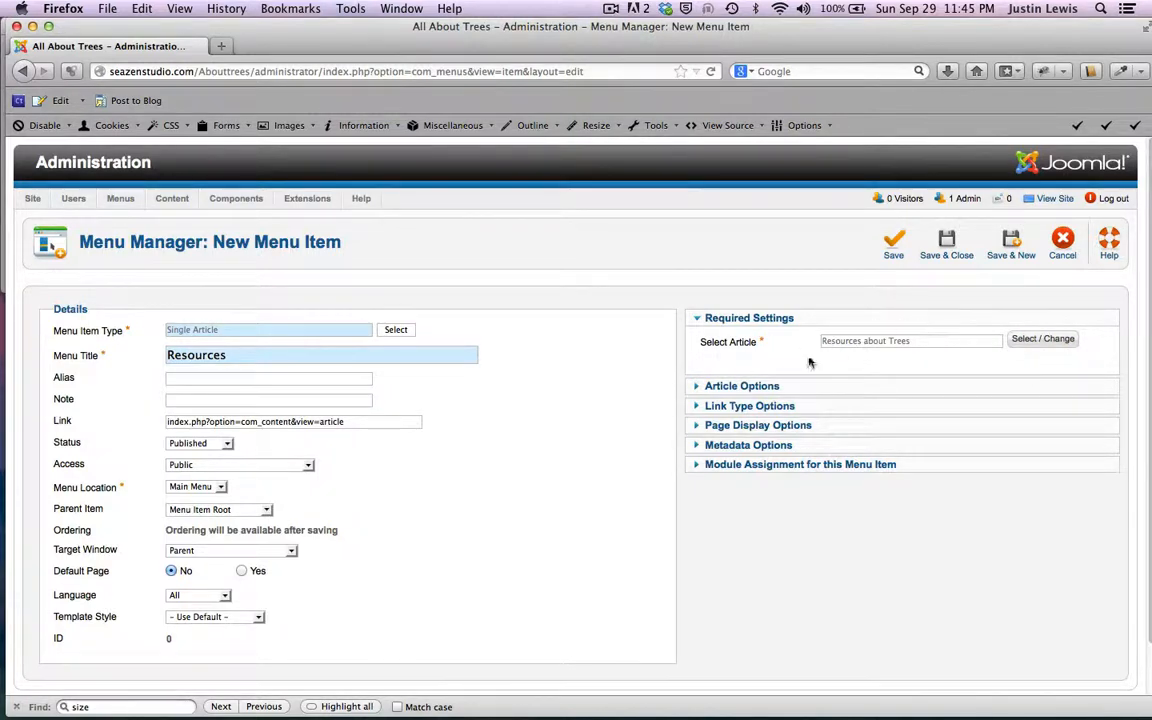
{"action": "left_click", "coordinate": [946, 241]}
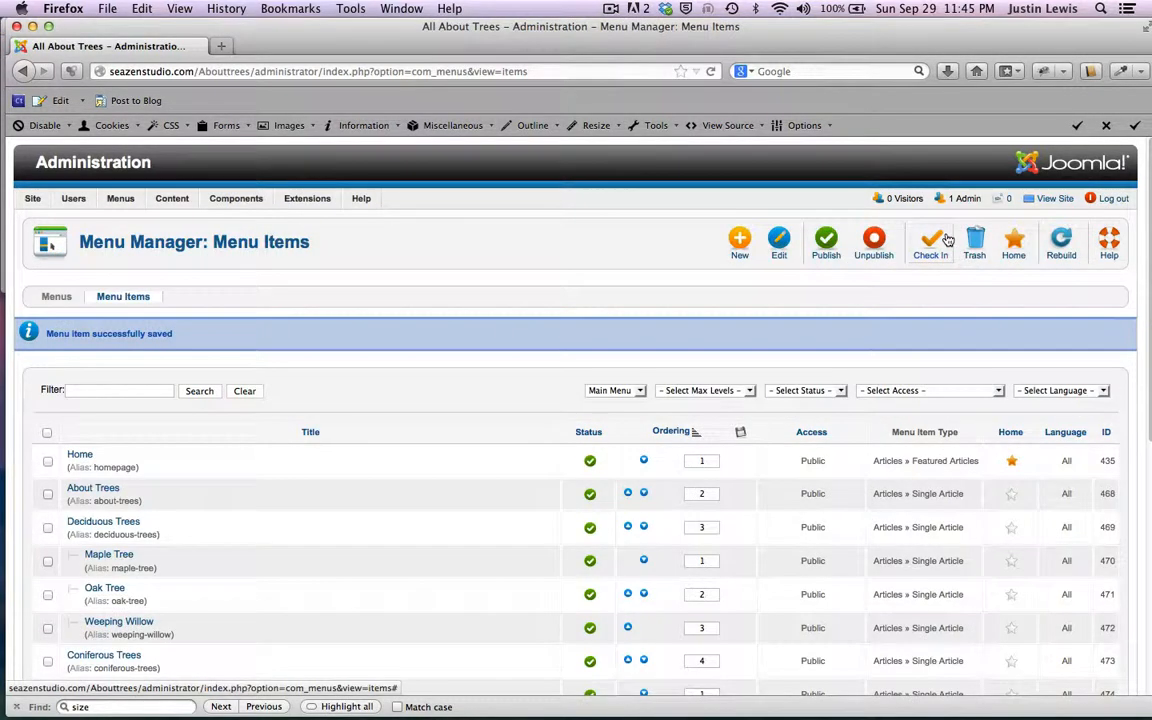
Review the nesting and order of the items in the Main Menu list
{"action": "scroll", "coordinate": [791, 357], "scroll_direction": "down", "scroll_amount": 5}
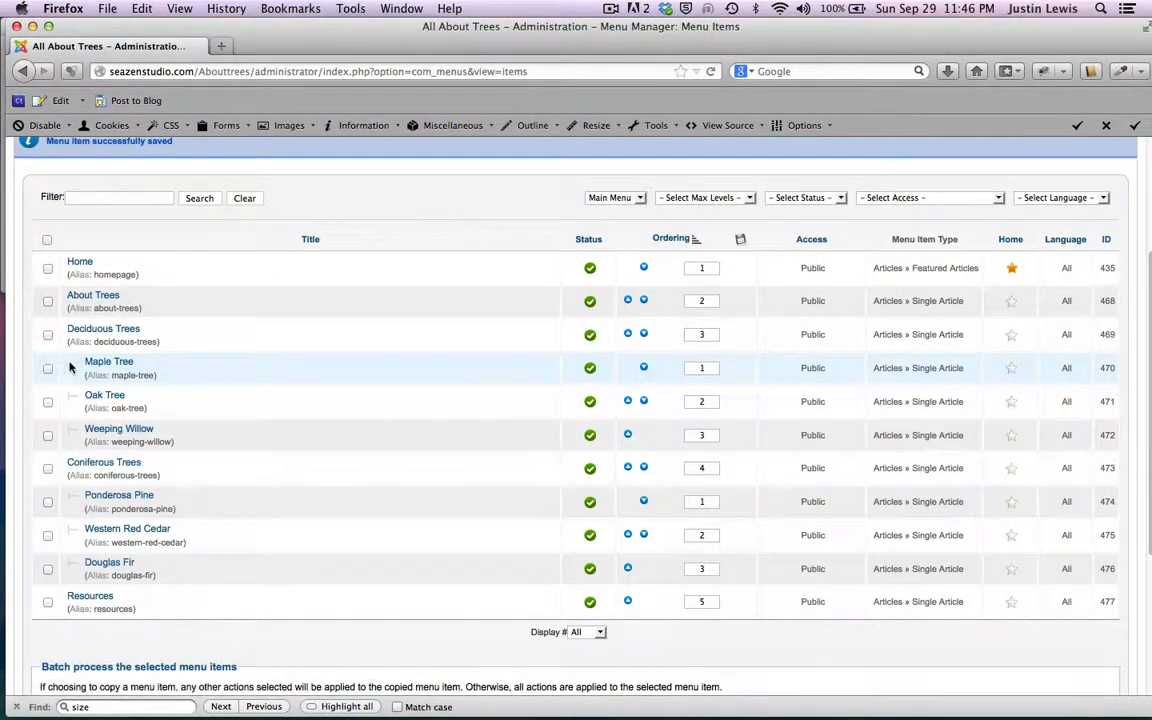
{"action": "scroll", "coordinate": [70, 442], "scroll_direction": "down", "scroll_amount": 2}
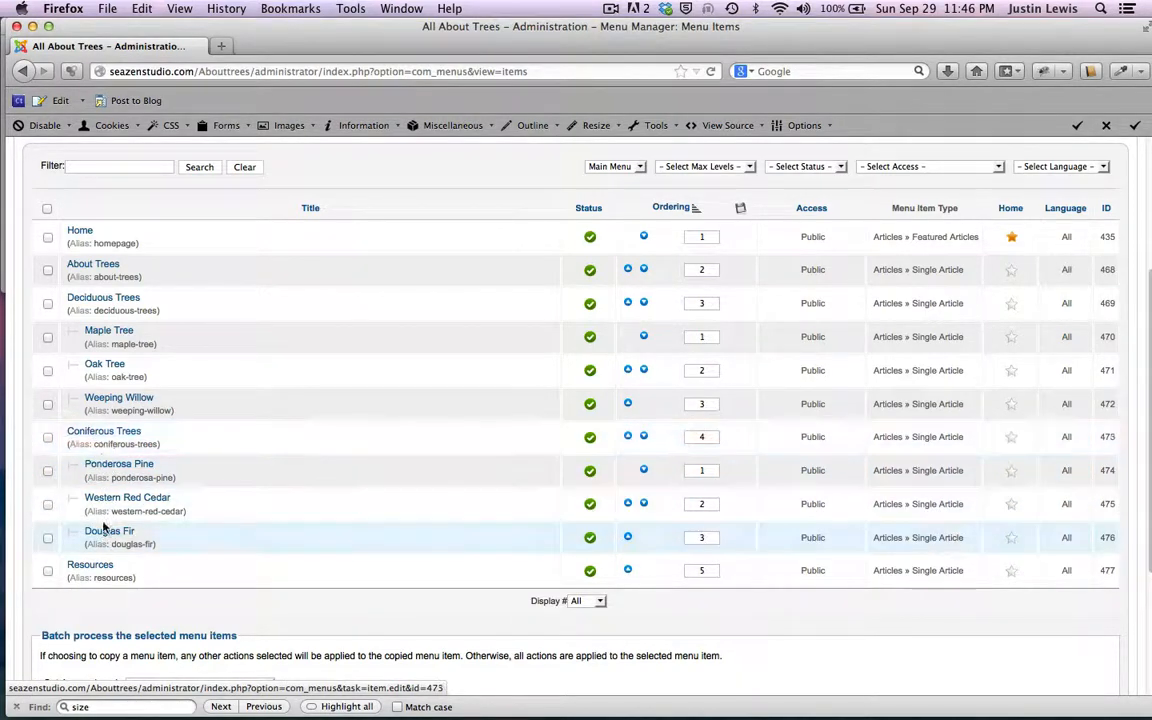
{"action": "scroll", "coordinate": [335, 558], "scroll_direction": "down", "scroll_amount": 1}
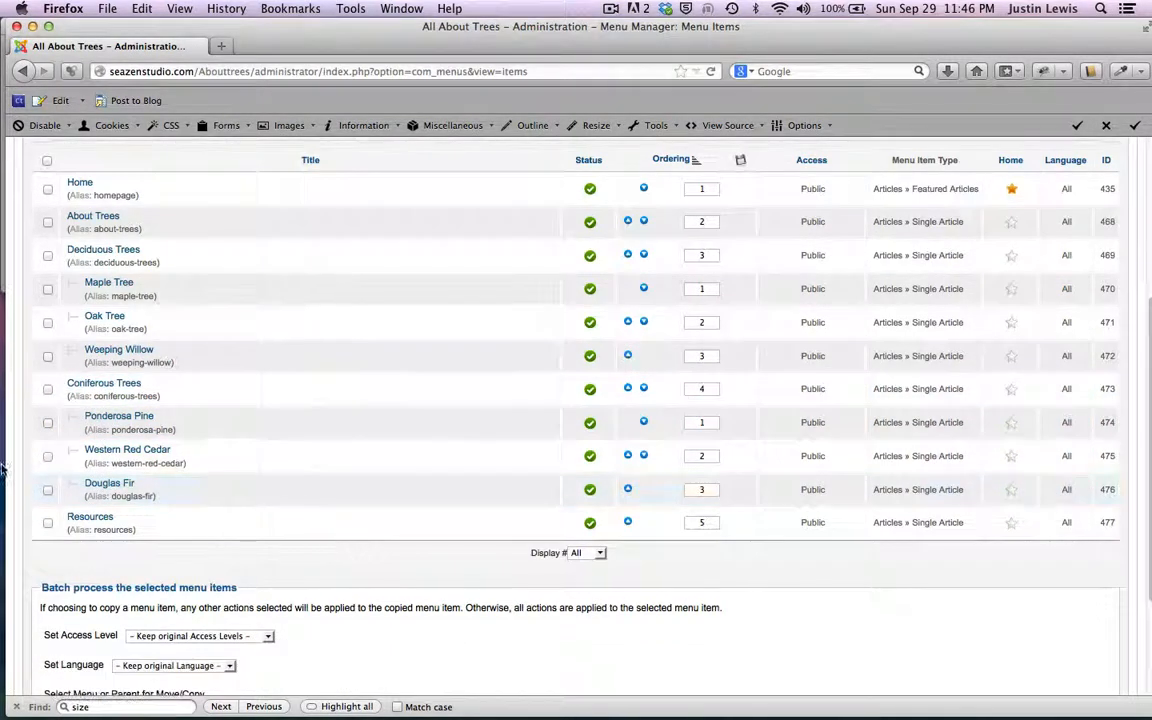
{"action": "scroll", "coordinate": [411, 415], "scroll_direction": "up", "scroll_amount": 4}
{"action": "scroll", "coordinate": [415, 417], "scroll_direction": "up", "scroll_amount": 2}
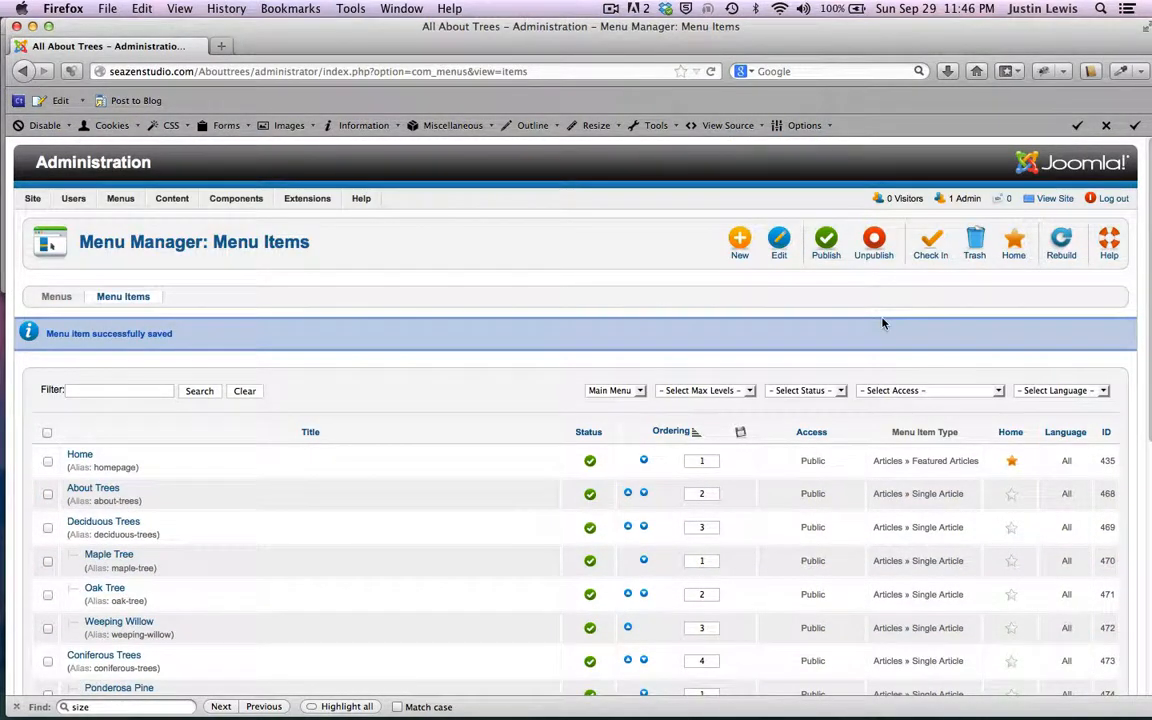
Open the public site from the administration area and view the About Trees page through its Main Menu
{"action": "left_click", "coordinate": [1055, 199]}
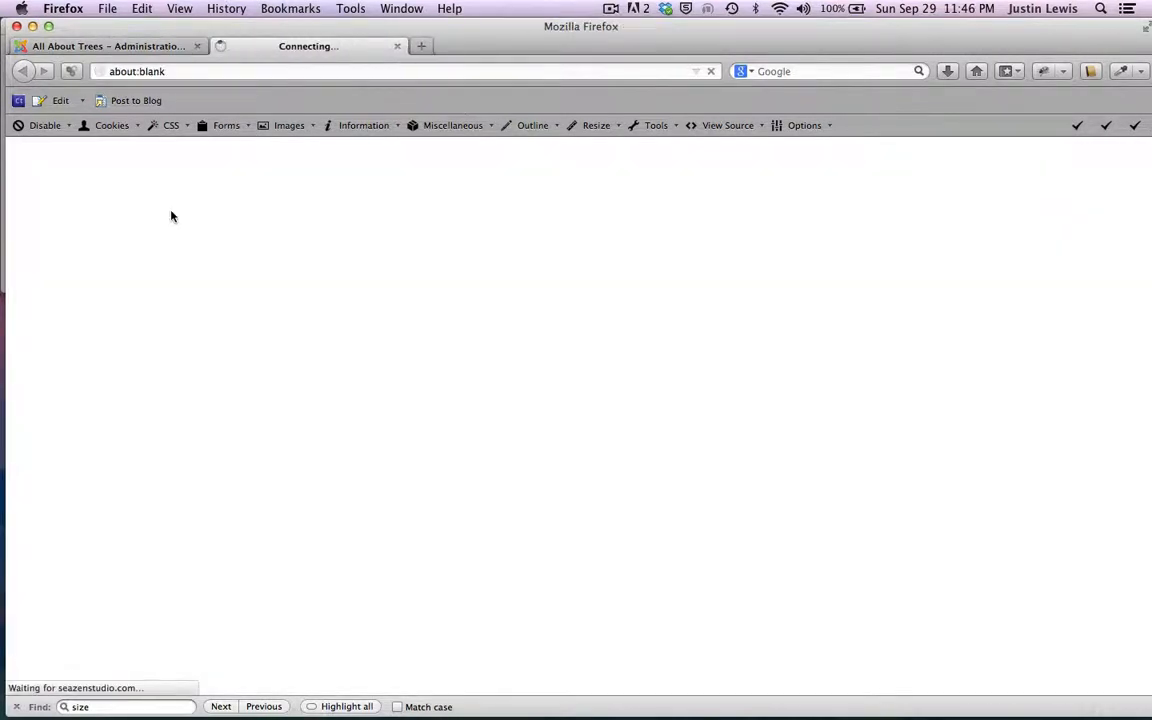
{"action": "scroll", "coordinate": [136, 316], "scroll_direction": "down", "scroll_amount": 2}
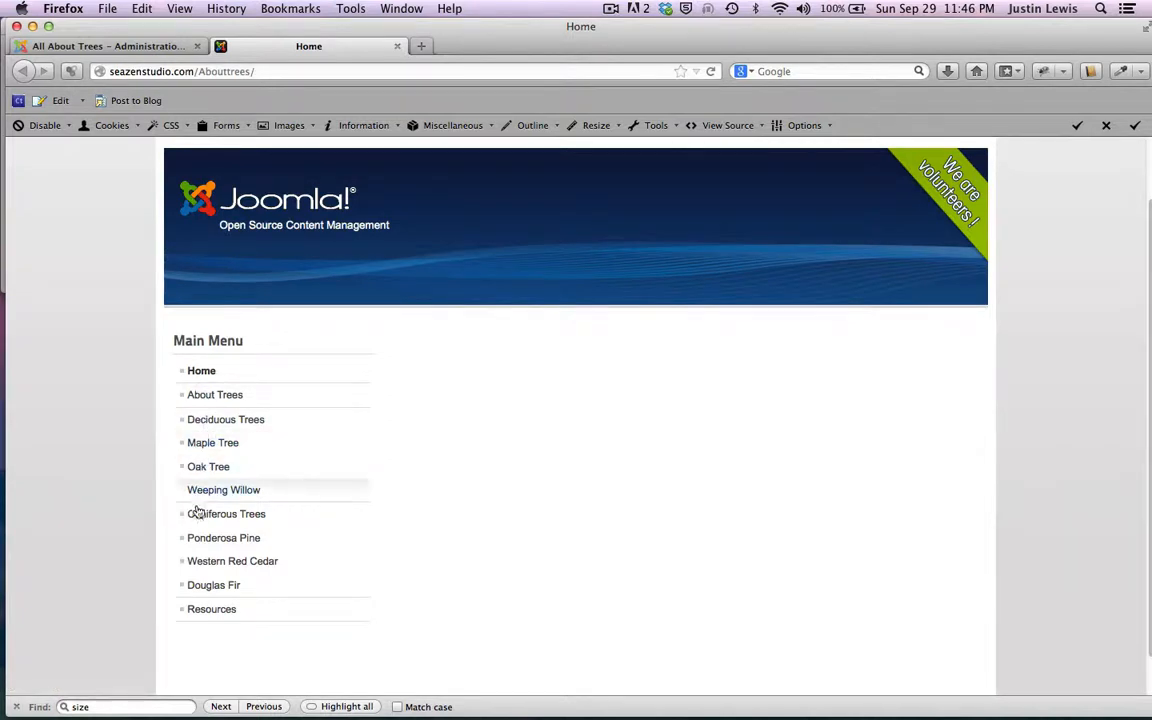
{"action": "left_click", "coordinate": [189, 399]}
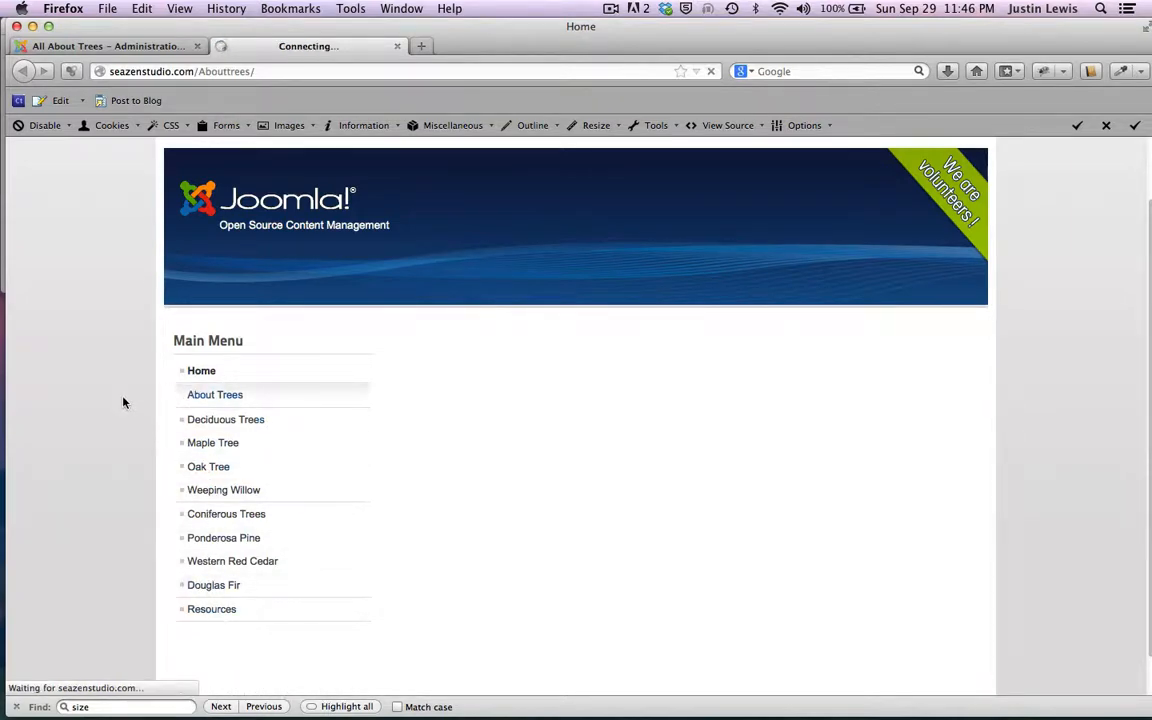
{"action": "scroll", "coordinate": [121, 400], "scroll_direction": "down", "scroll_amount": 3}
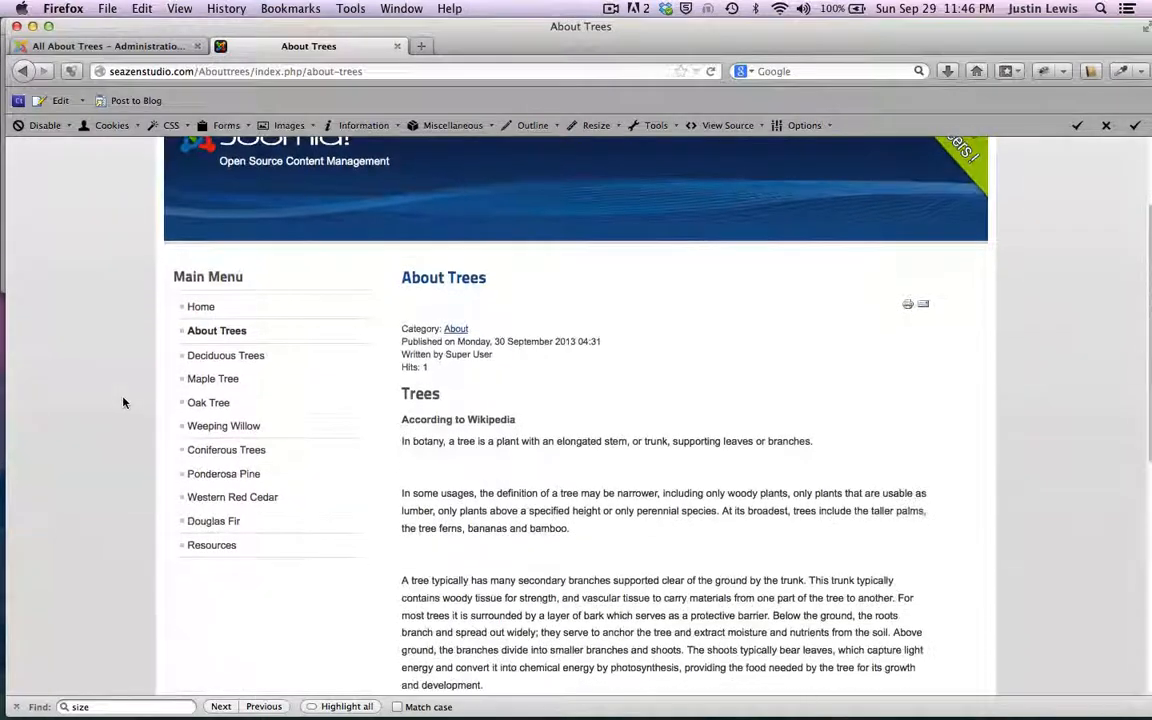
View the Deciduous Trees page on the public site and examine its nested menu items
{"action": "left_click", "coordinate": [212, 357]}
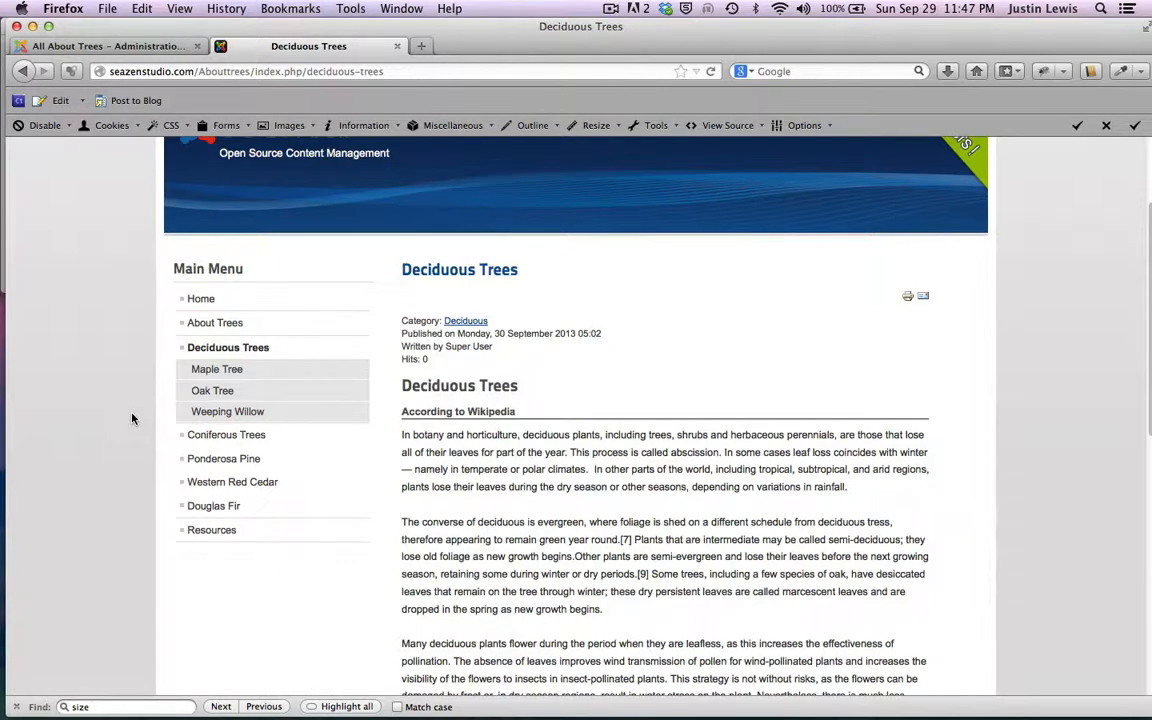
{"action": "scroll", "coordinate": [131, 418], "scroll_direction": "down", "scroll_amount": 1}
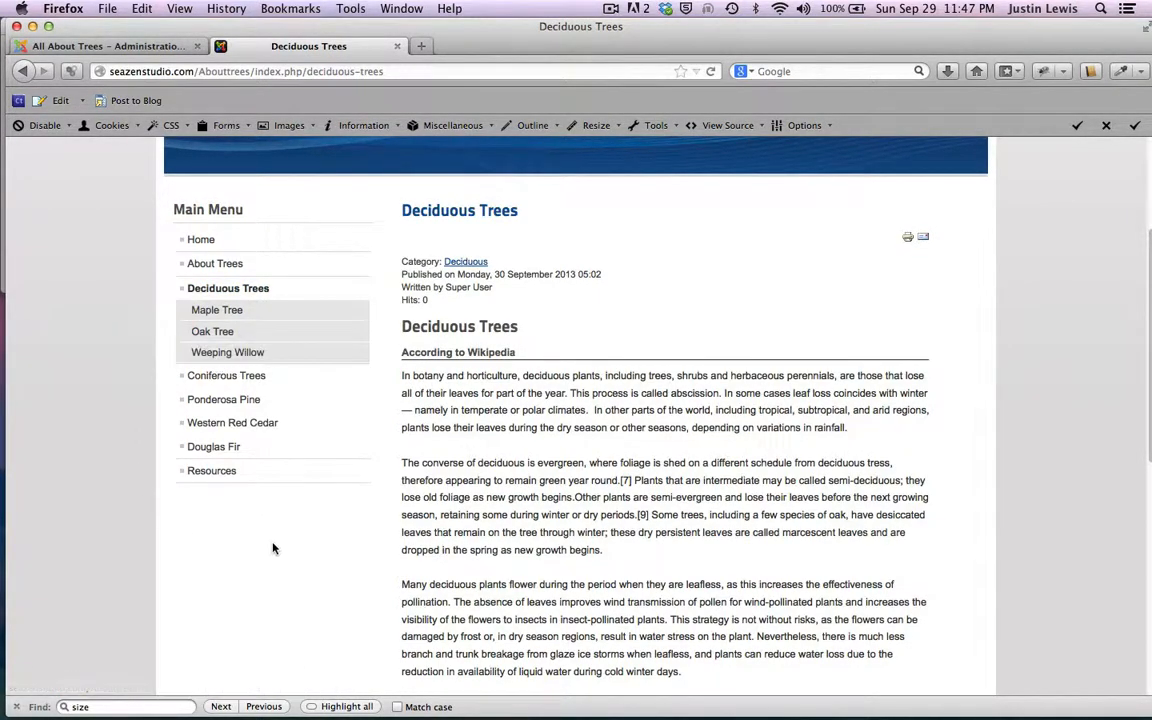
{"action": "scroll", "coordinate": [273, 560], "scroll_direction": "up", "scroll_amount": 3}
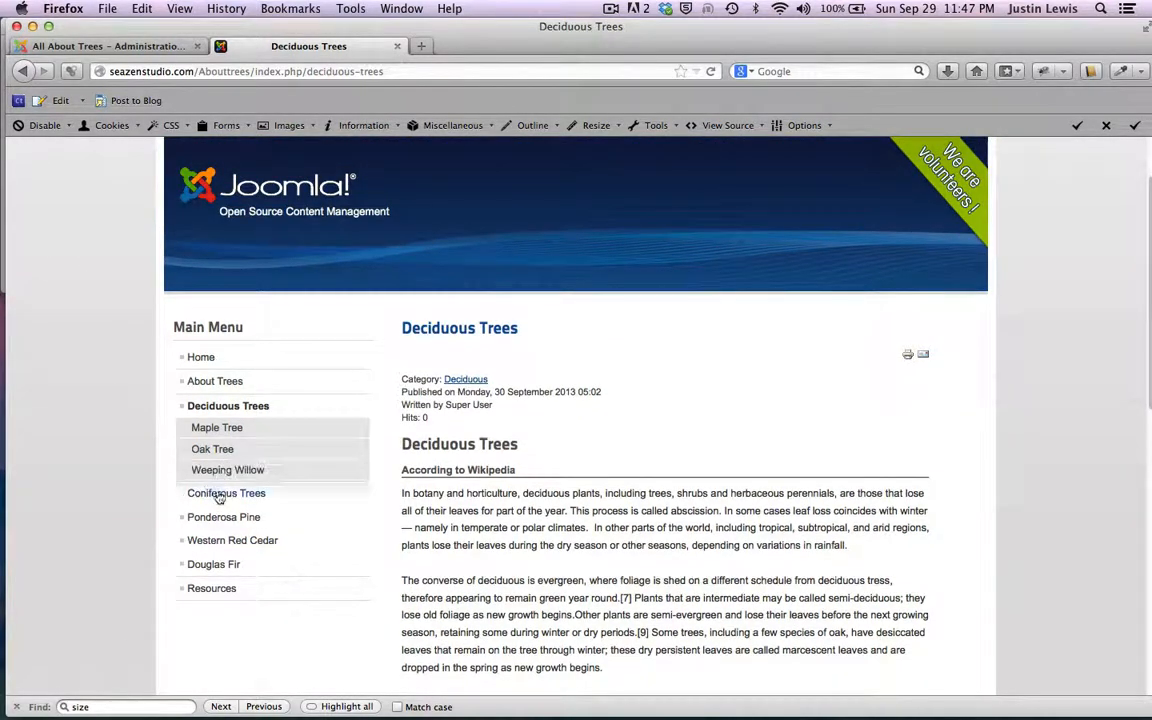
View the Coniferous Trees page and examine its submenu and the full article, including the Life Cycle List
{"action": "left_click", "coordinate": [150, 488]}
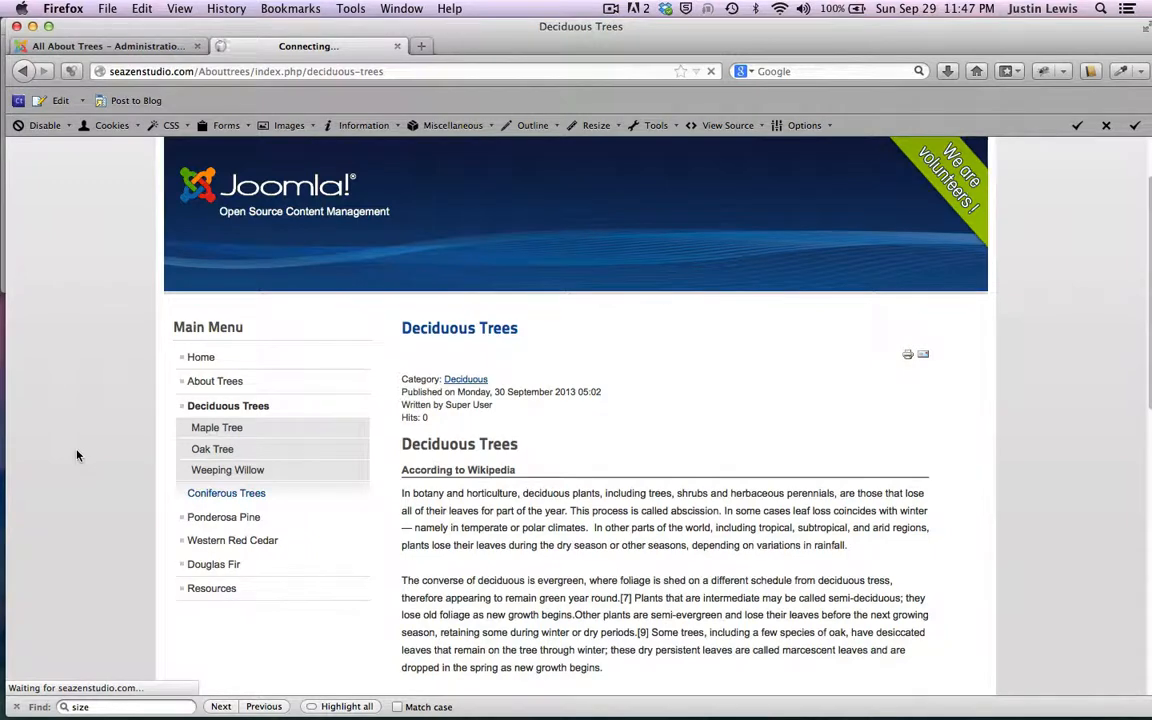
{"action": "scroll", "coordinate": [77, 456], "scroll_direction": "down", "scroll_amount": 3}
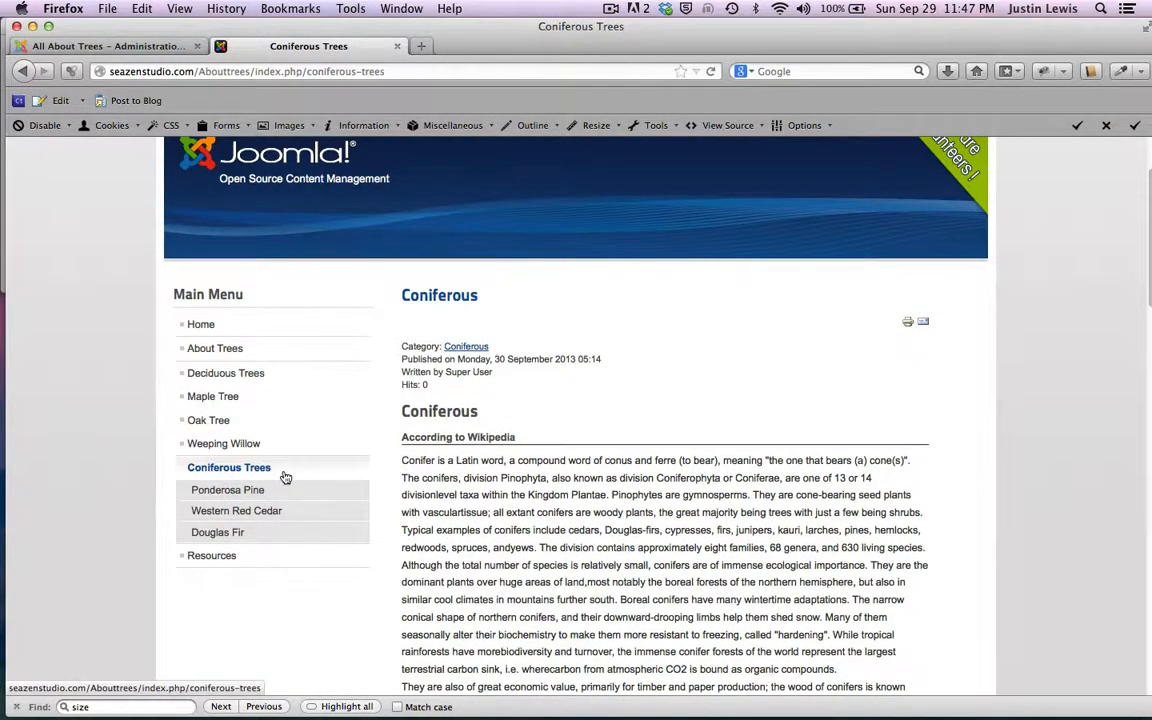
{"action": "scroll", "coordinate": [493, 530], "scroll_direction": "down", "scroll_amount": 5}
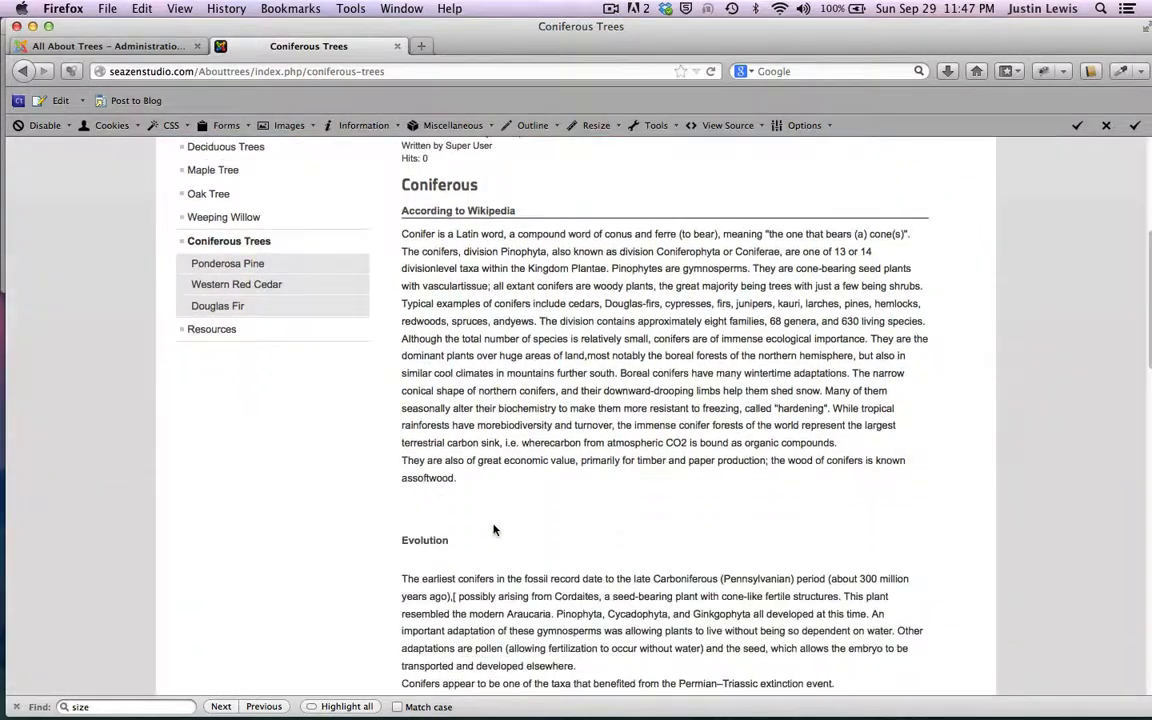
{"action": "scroll", "coordinate": [497, 280], "scroll_direction": "down", "scroll_amount": 5}
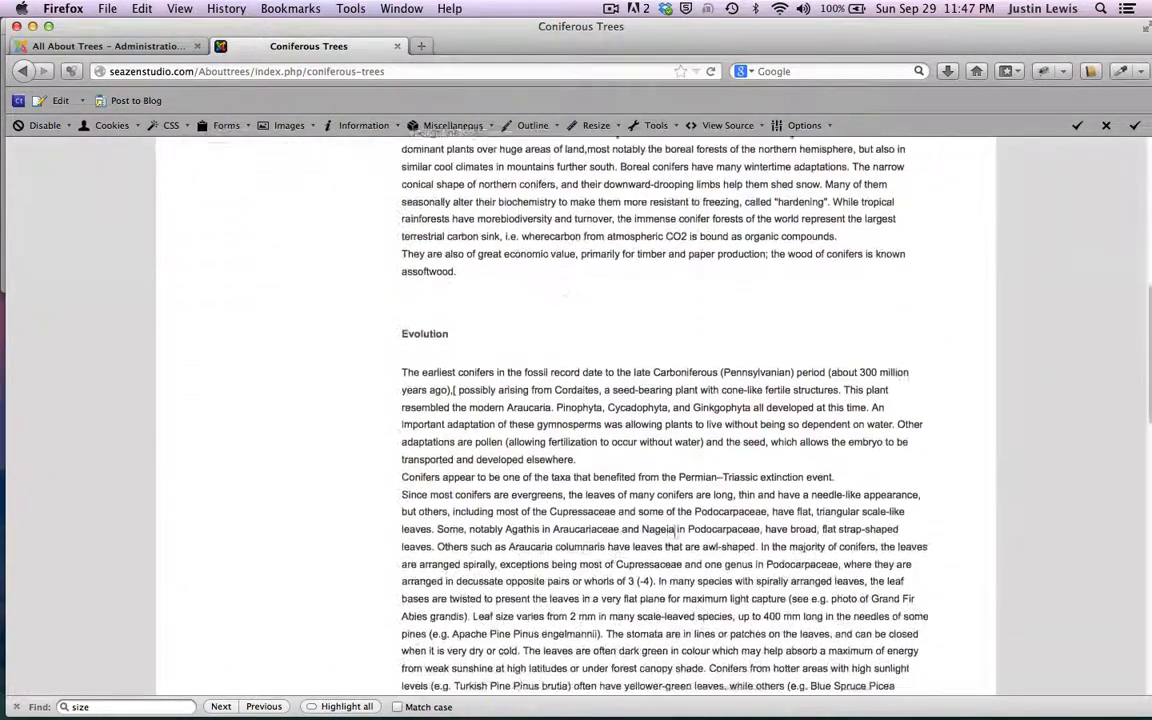
{"action": "scroll", "coordinate": [677, 528], "scroll_direction": "down", "scroll_amount": 12}
{"action": "scroll", "coordinate": [548, 375], "scroll_direction": "up", "scroll_amount": 6}
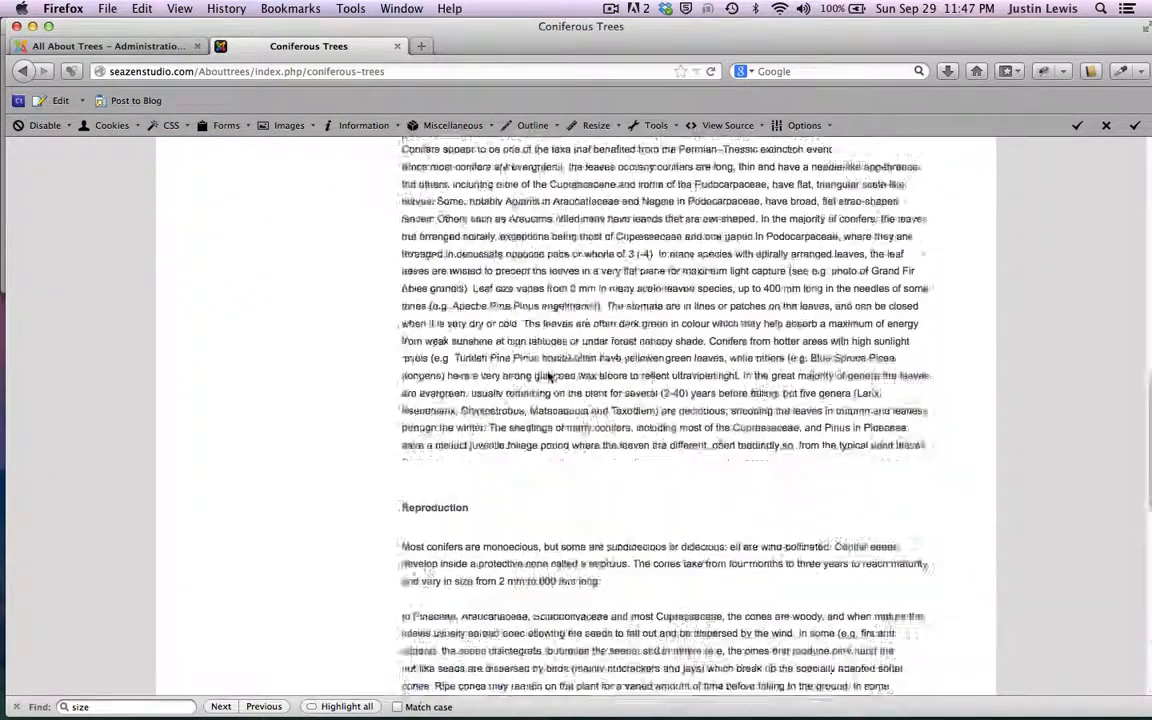
{"action": "scroll", "coordinate": [548, 375], "scroll_direction": "up", "scroll_amount": 10}
{"action": "scroll", "coordinate": [547, 375], "scroll_direction": "down", "scroll_amount": 20}
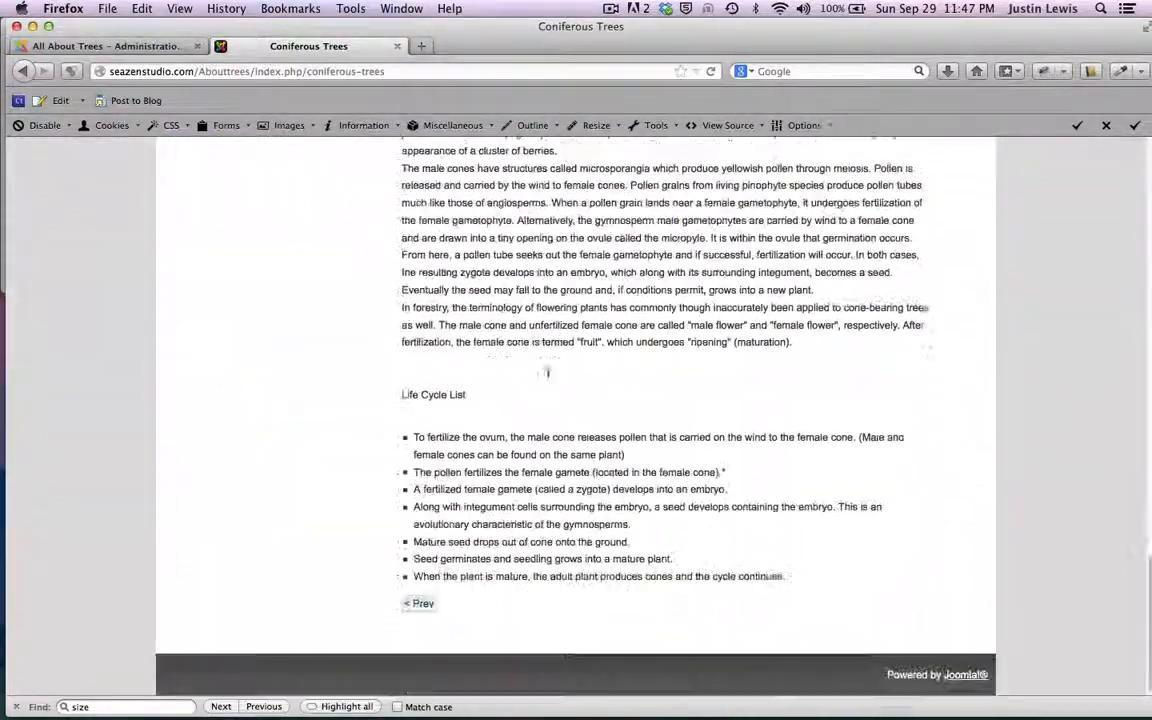
{"action": "scroll", "coordinate": [271, 373], "scroll_direction": "up", "scroll_amount": 10}
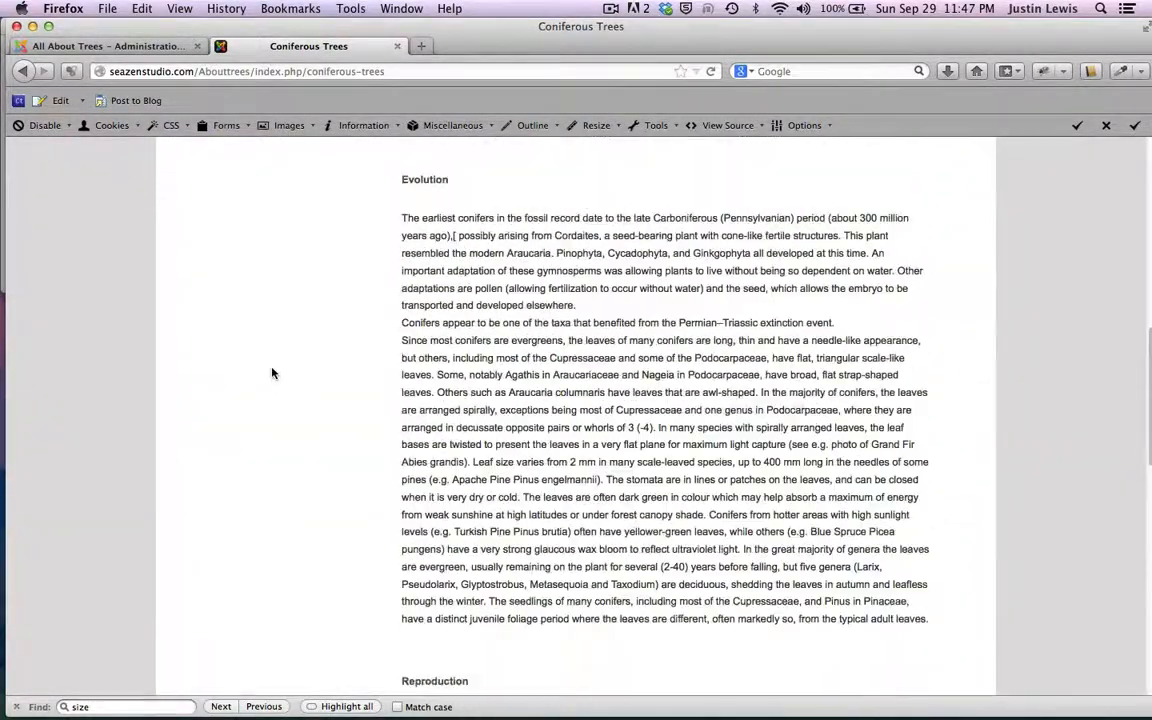
{"action": "scroll", "coordinate": [397, 161], "scroll_direction": "up", "scroll_amount": 12}
{"action": "scroll", "coordinate": [386, 507], "scroll_direction": "down", "scroll_amount": 5}
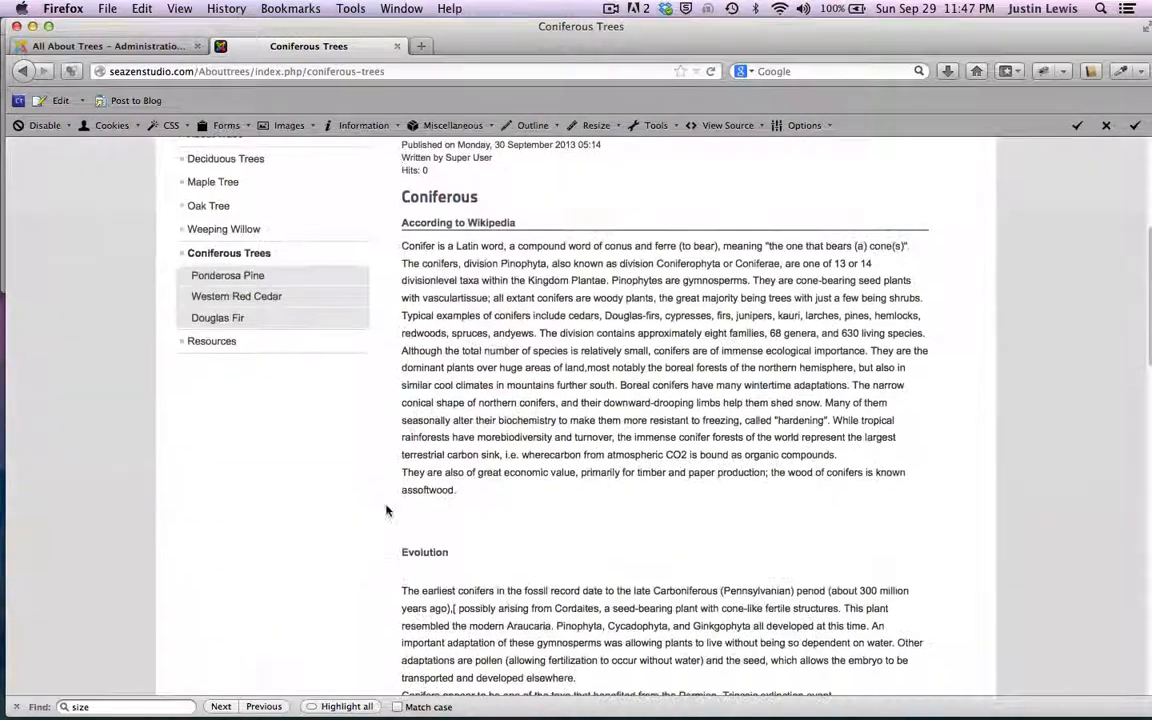
{"action": "scroll", "coordinate": [278, 501], "scroll_direction": "up", "scroll_amount": 4}
{"action": "scroll", "coordinate": [278, 505], "scroll_direction": "up", "scroll_amount": 1}
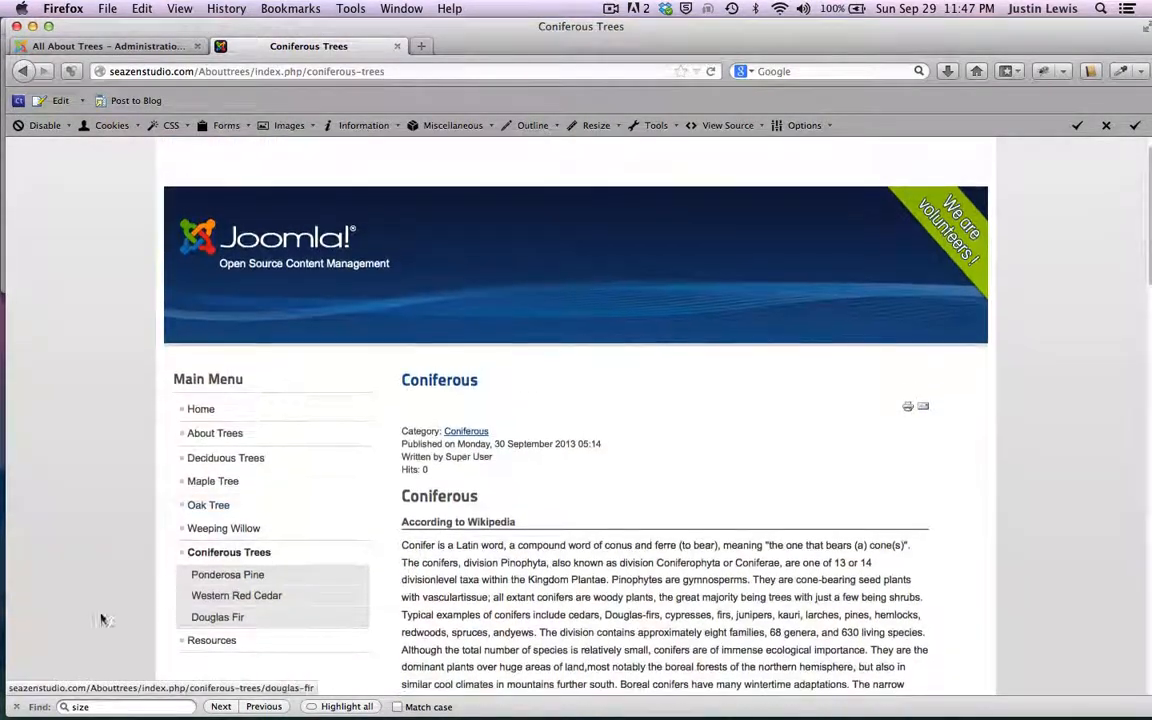
Open the Ponderosa Pine page from the Coniferous Trees submenu
{"action": "scroll", "coordinate": [67, 585], "scroll_direction": "down", "scroll_amount": 3}
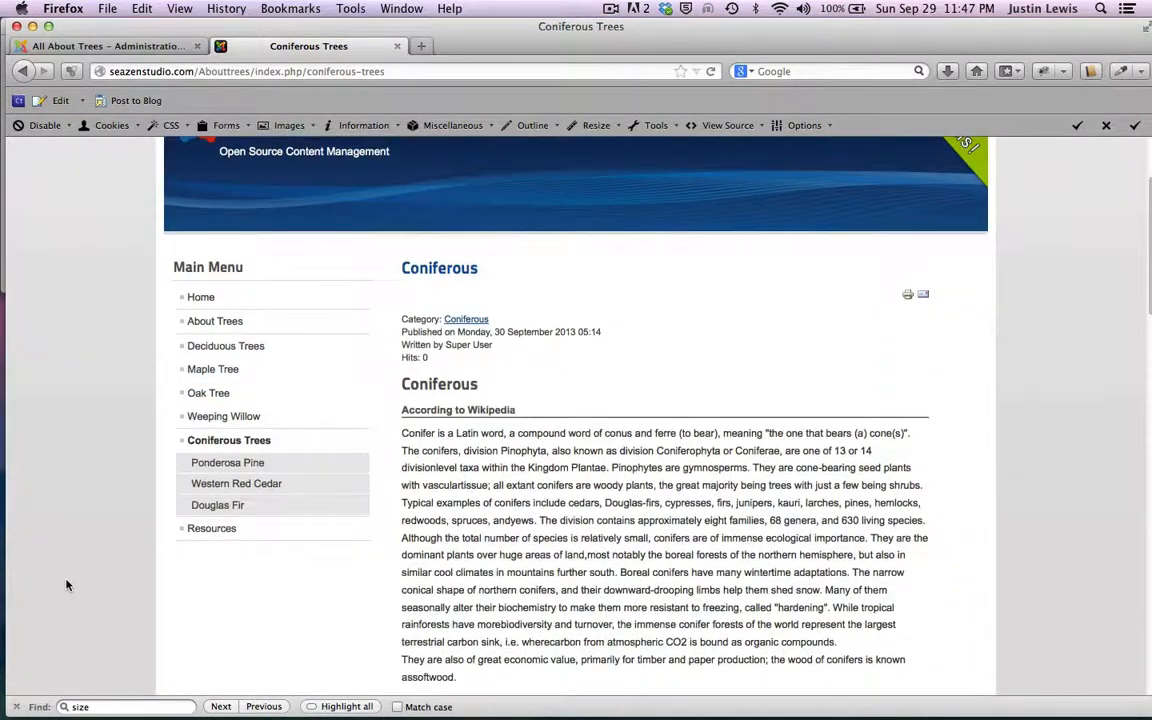
{"action": "left_click", "coordinate": [222, 462]}
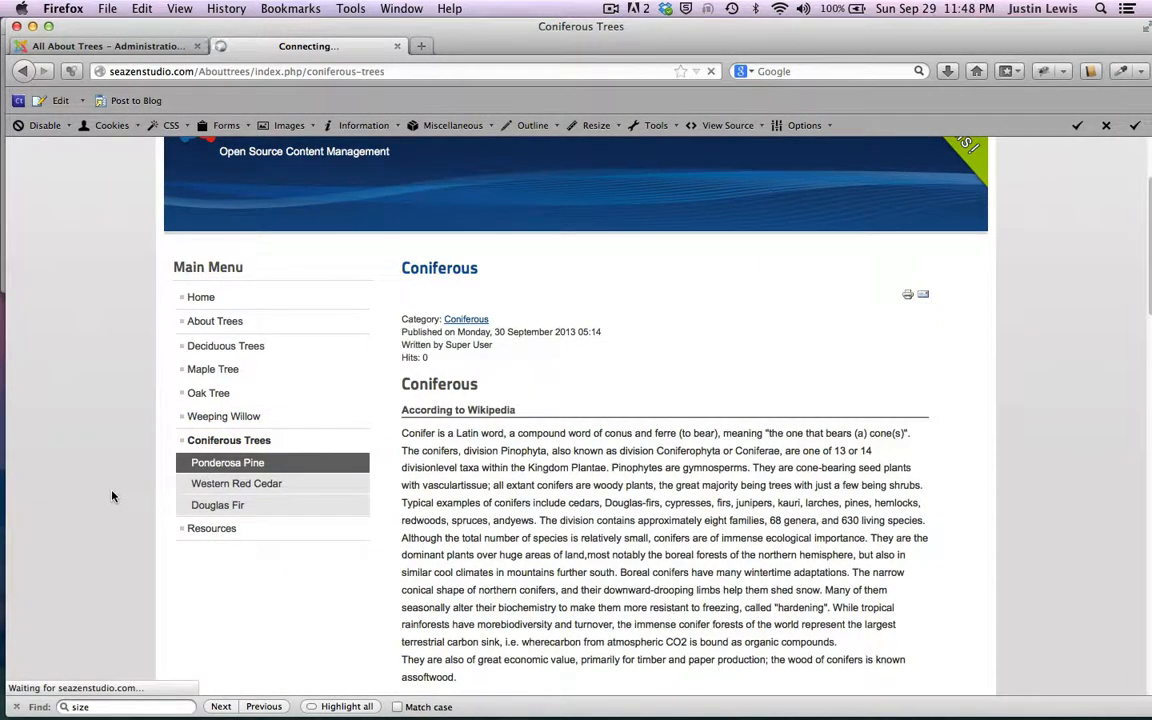
View the Western Red Cedar and Douglas Fir pages through the Coniferous Trees submenu on the public site
{"action": "scroll", "coordinate": [113, 560], "scroll_direction": "down", "scroll_amount": 4}
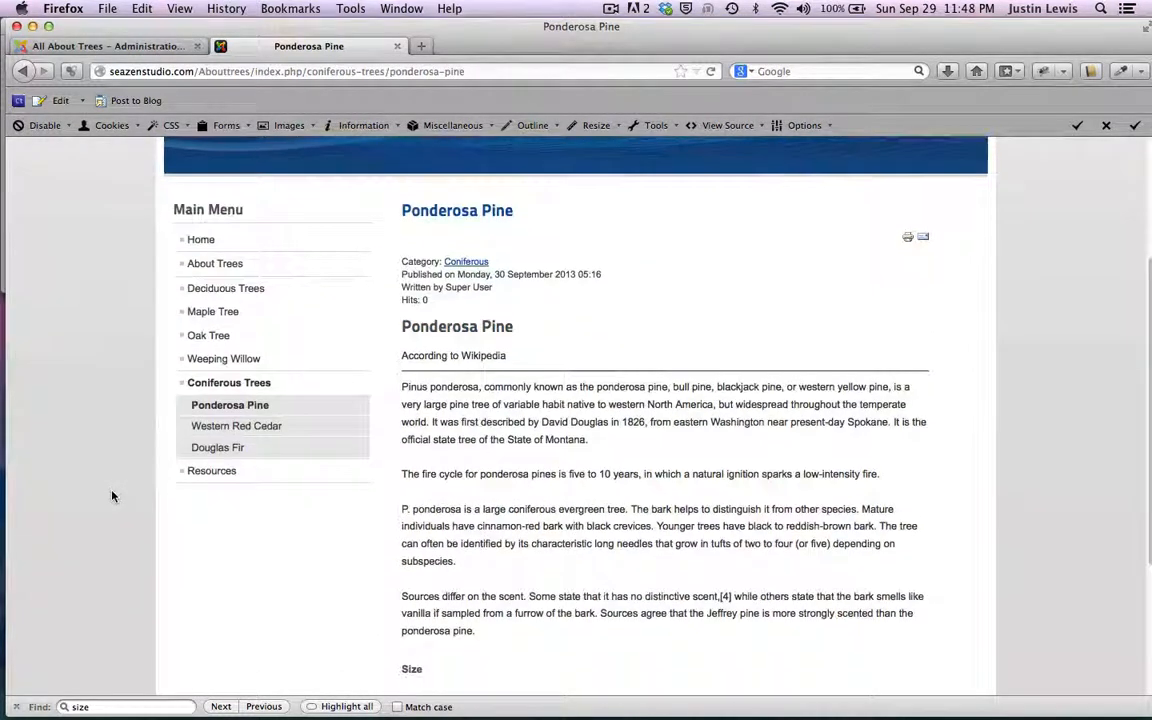
{"action": "left_click", "coordinate": [200, 425]}
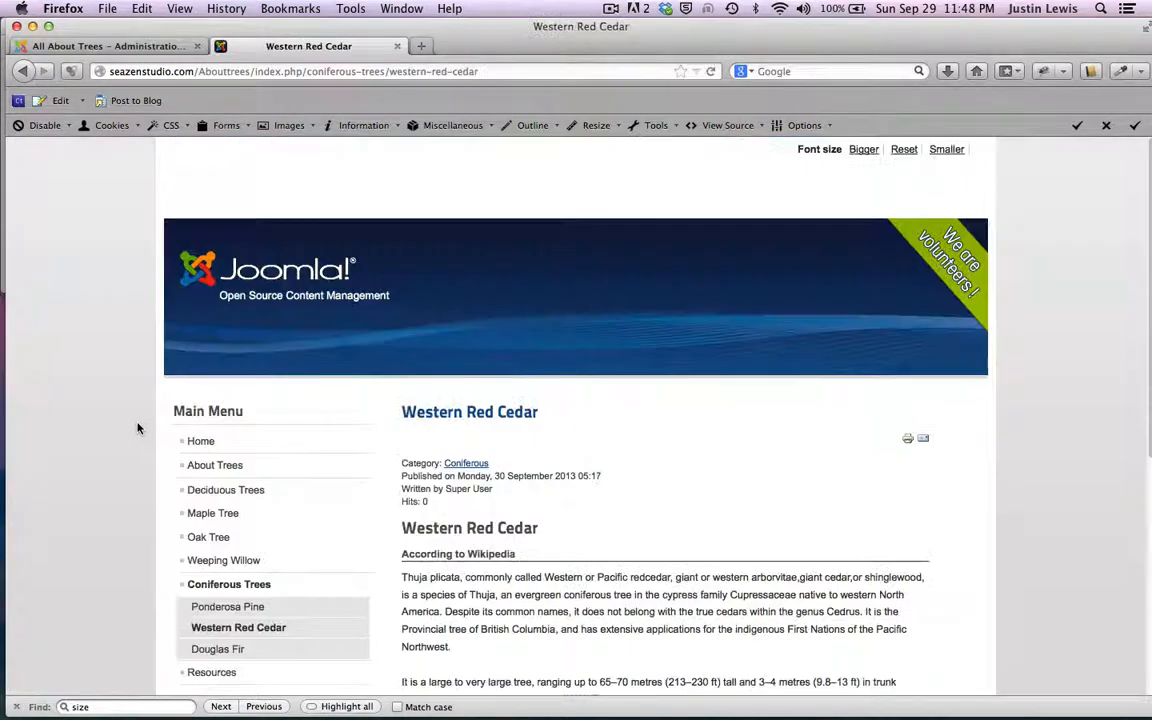
{"action": "scroll", "coordinate": [141, 428], "scroll_direction": "down", "scroll_amount": 5}
{"action": "left_click", "coordinate": [231, 393]}
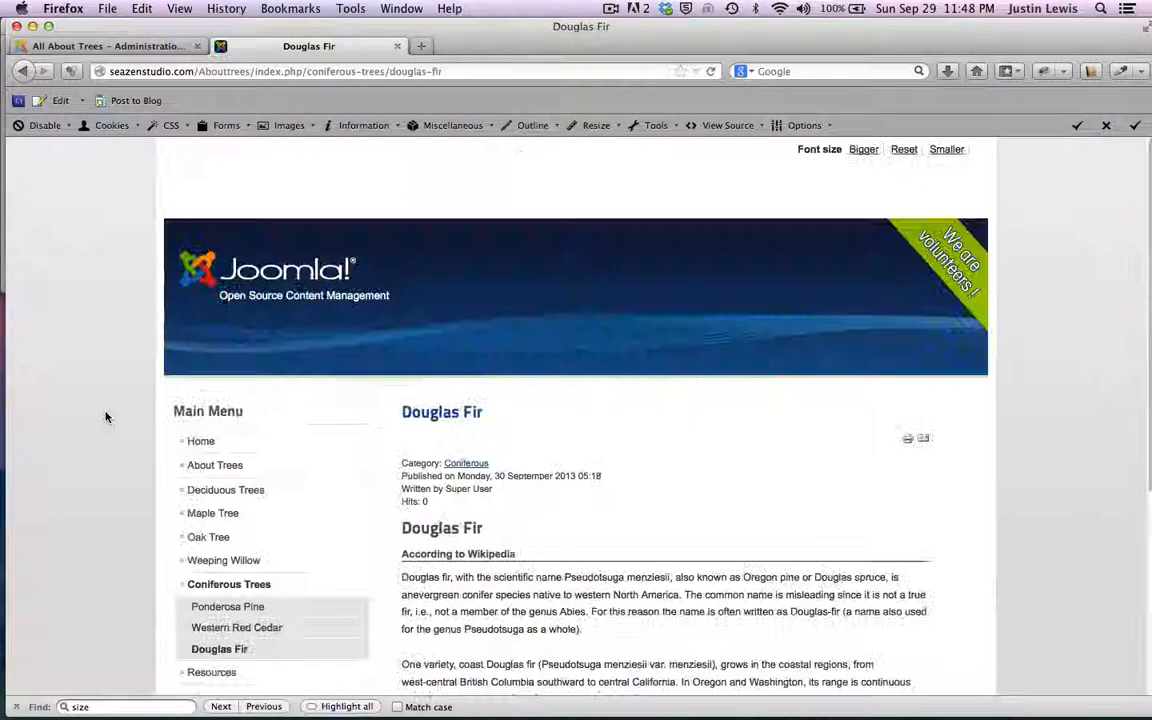
{"action": "scroll", "coordinate": [105, 417], "scroll_direction": "down", "scroll_amount": 6}
Open the Resources page from the Main Menu and examine its list of tree resources alongside the menu items
{"action": "left_click", "coordinate": [205, 378]}
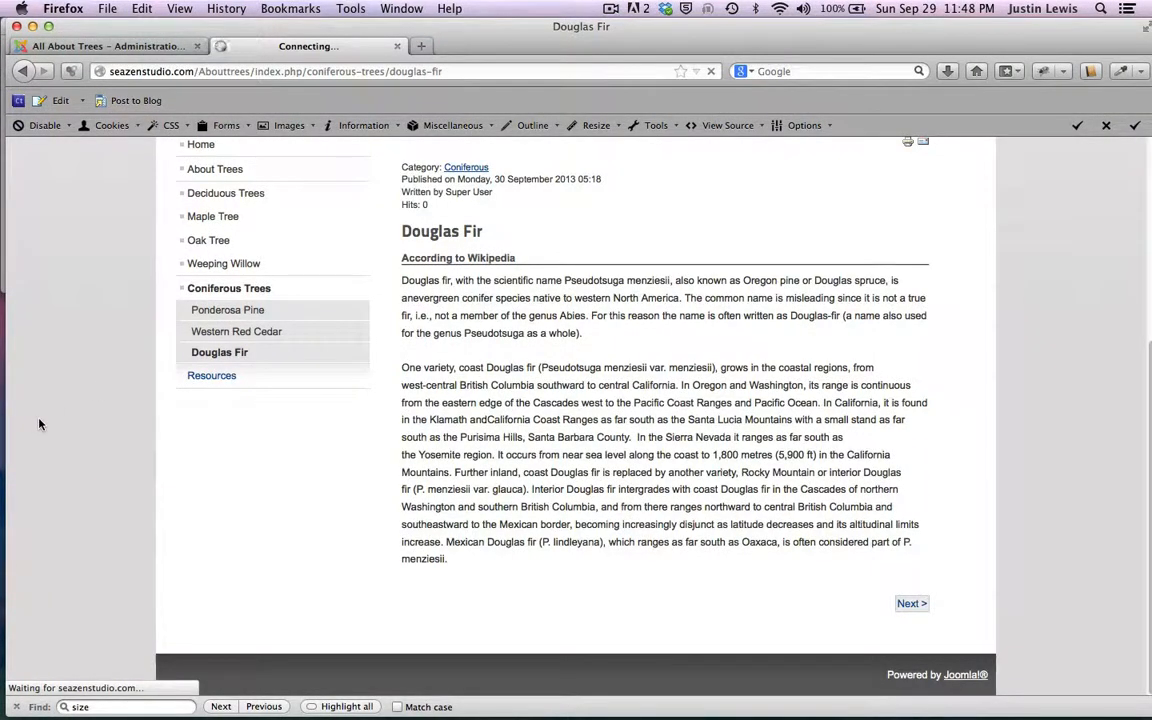
{"action": "scroll", "coordinate": [39, 424], "scroll_direction": "down", "scroll_amount": 3}
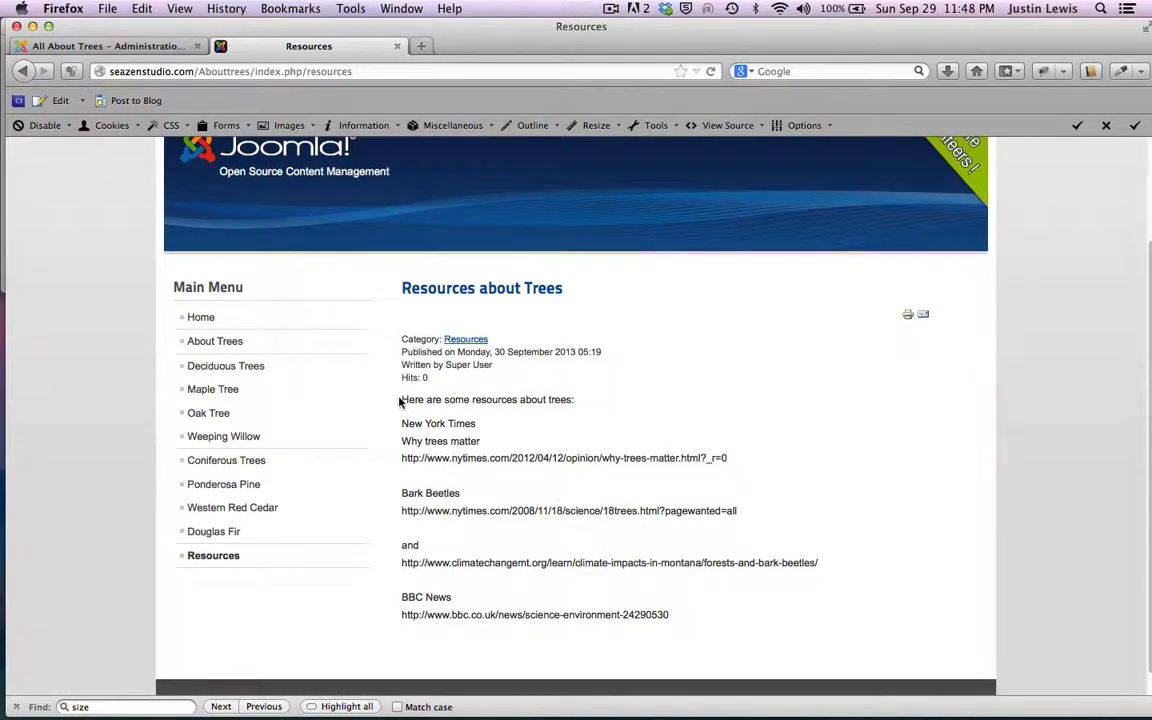
{"action": "left_click_drag", "start_coordinate": [399, 401], "coordinate": [689, 617]}
{"action": "left_click", "coordinate": [689, 617]}
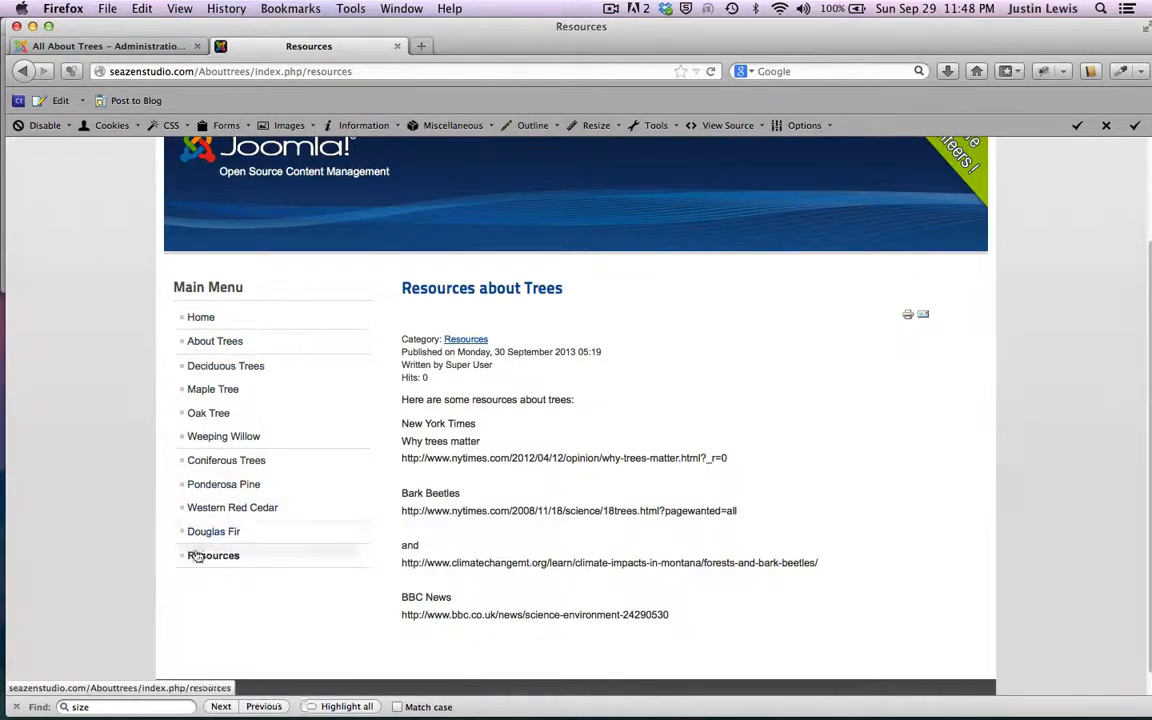
{"action": "scroll", "coordinate": [103, 275], "scroll_direction": "up", "scroll_amount": 2}
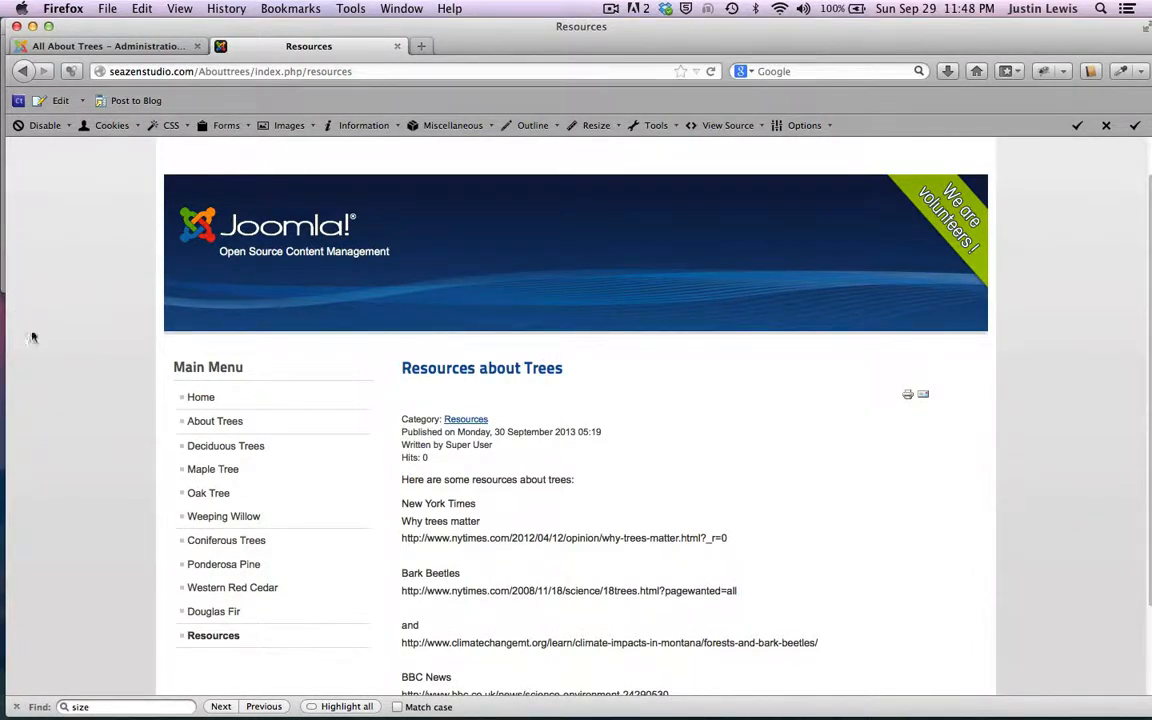
{"action": "scroll", "coordinate": [61, 380], "scroll_direction": "down", "scroll_amount": 3}
{"action": "scroll", "coordinate": [61, 380], "scroll_direction": "up", "scroll_amount": 4}
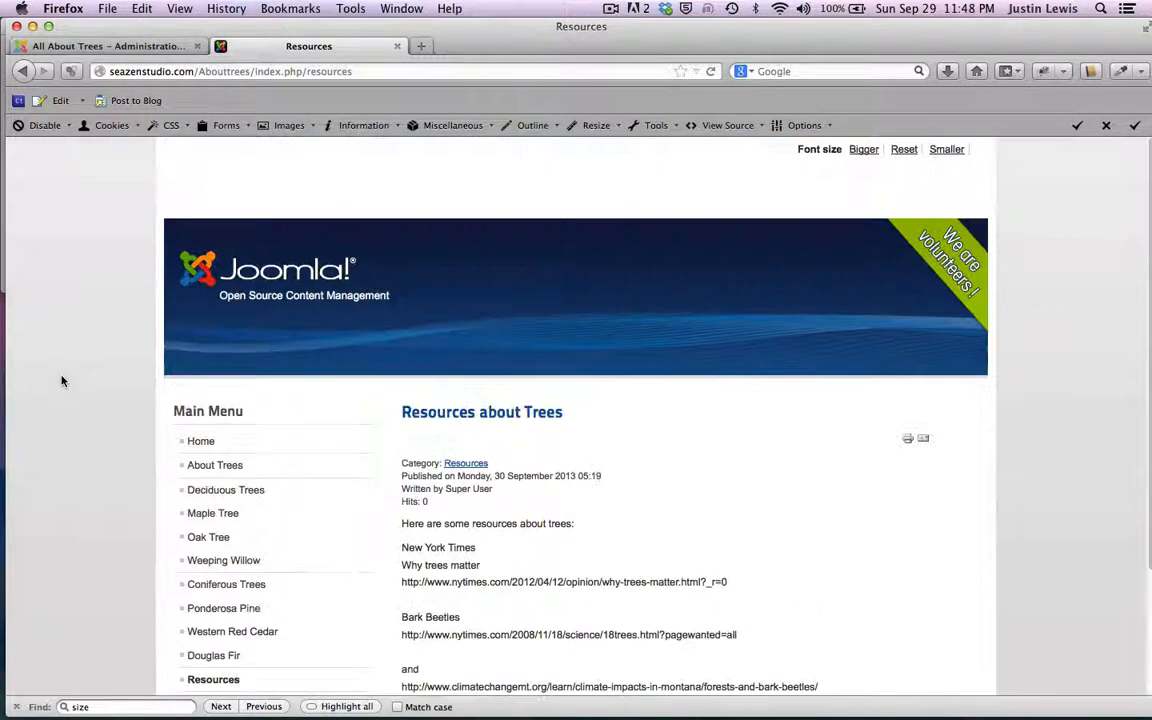
{"action": "scroll", "coordinate": [61, 380], "scroll_direction": "down", "scroll_amount": 1}
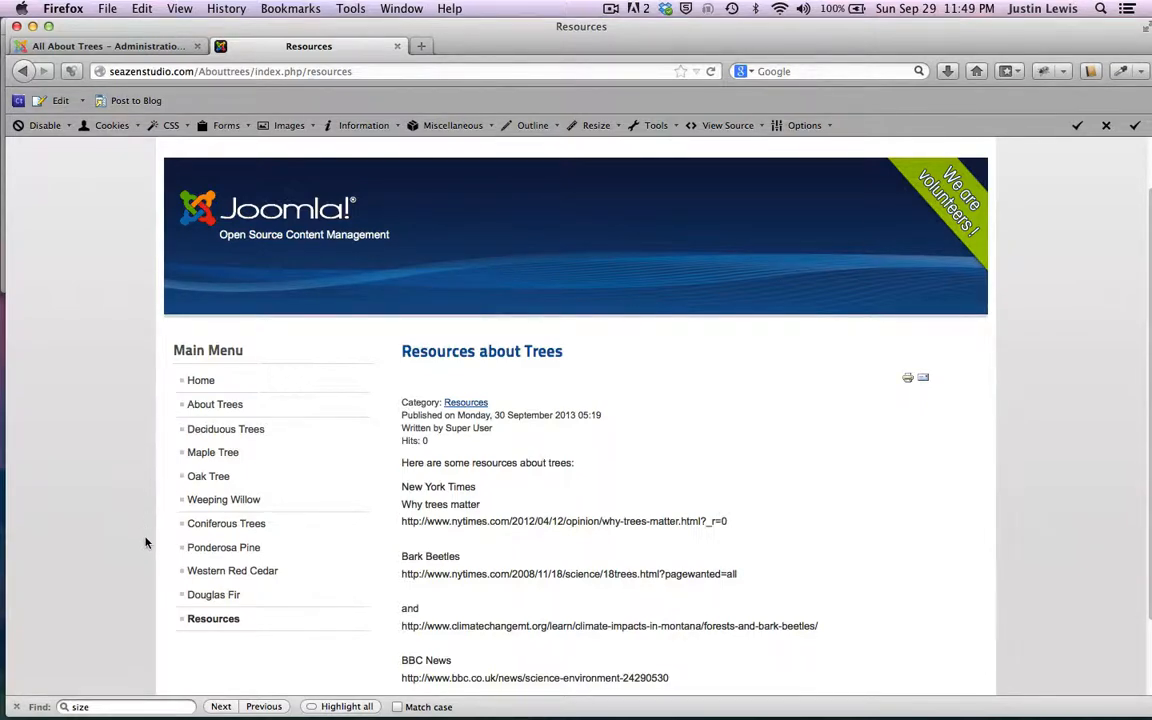
{"action": "scroll", "coordinate": [146, 543], "scroll_direction": "down", "scroll_amount": 3}
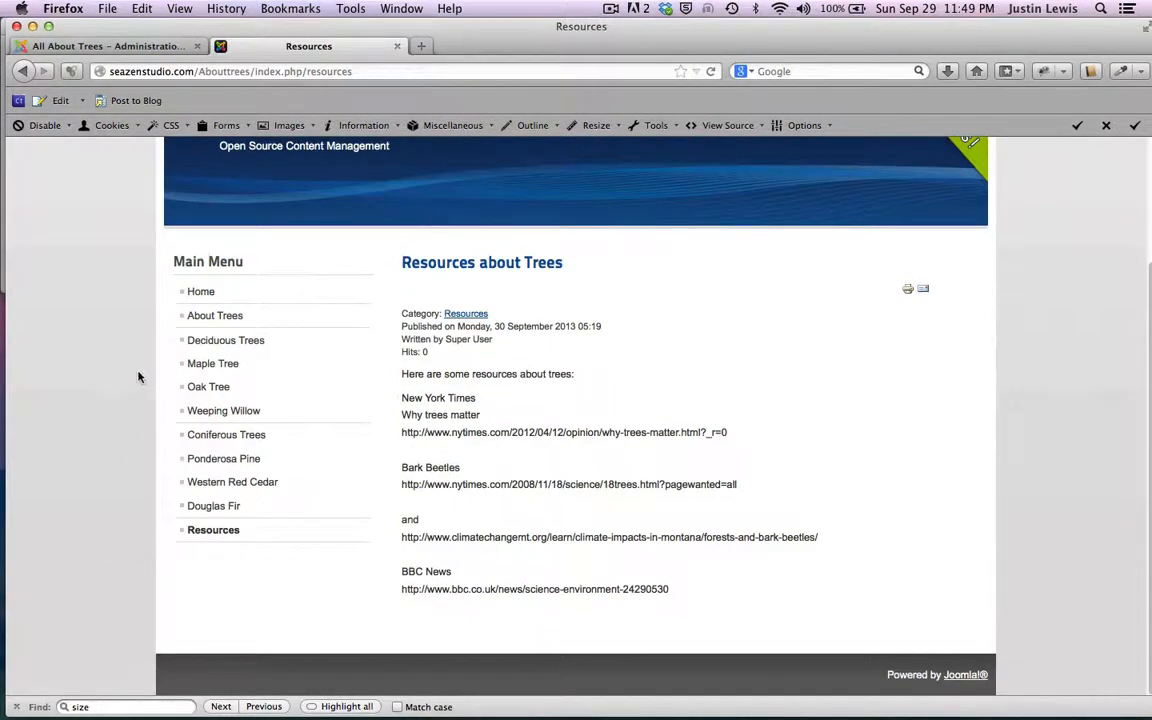
{"action": "scroll", "coordinate": [139, 380], "scroll_direction": "up", "scroll_amount": 5}
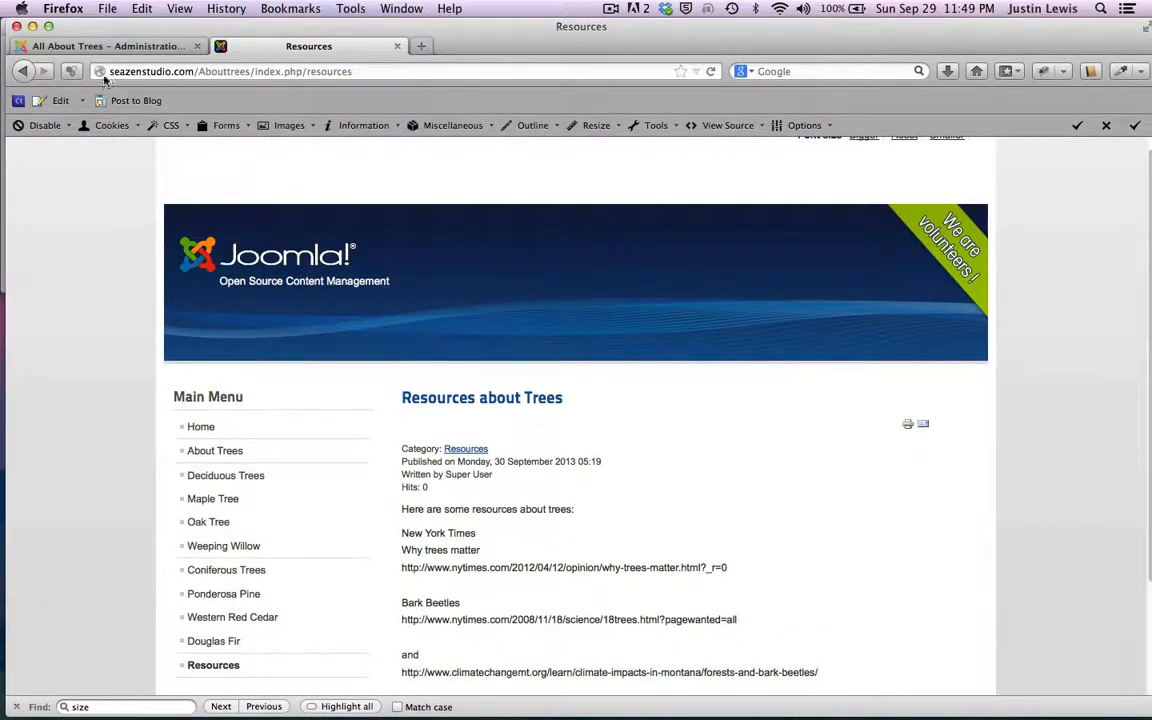
Uncover Tree Site Content.rtf in TextEdit and look through its article texts and the outline of categories and articles
{"action": "left_click_drag", "start_coordinate": [418, 30], "coordinate": [408, 255]}
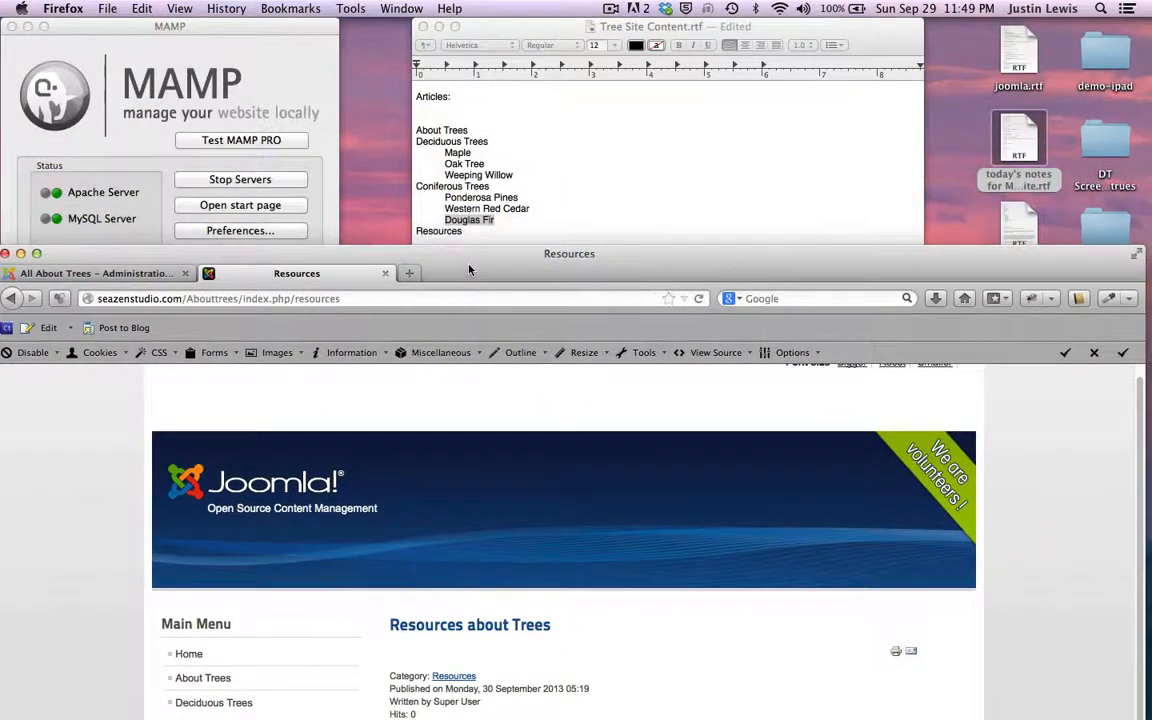
{"action": "left_click", "coordinate": [535, 31]}
{"action": "scroll", "coordinate": [563, 190], "scroll_direction": "down", "scroll_amount": 15}
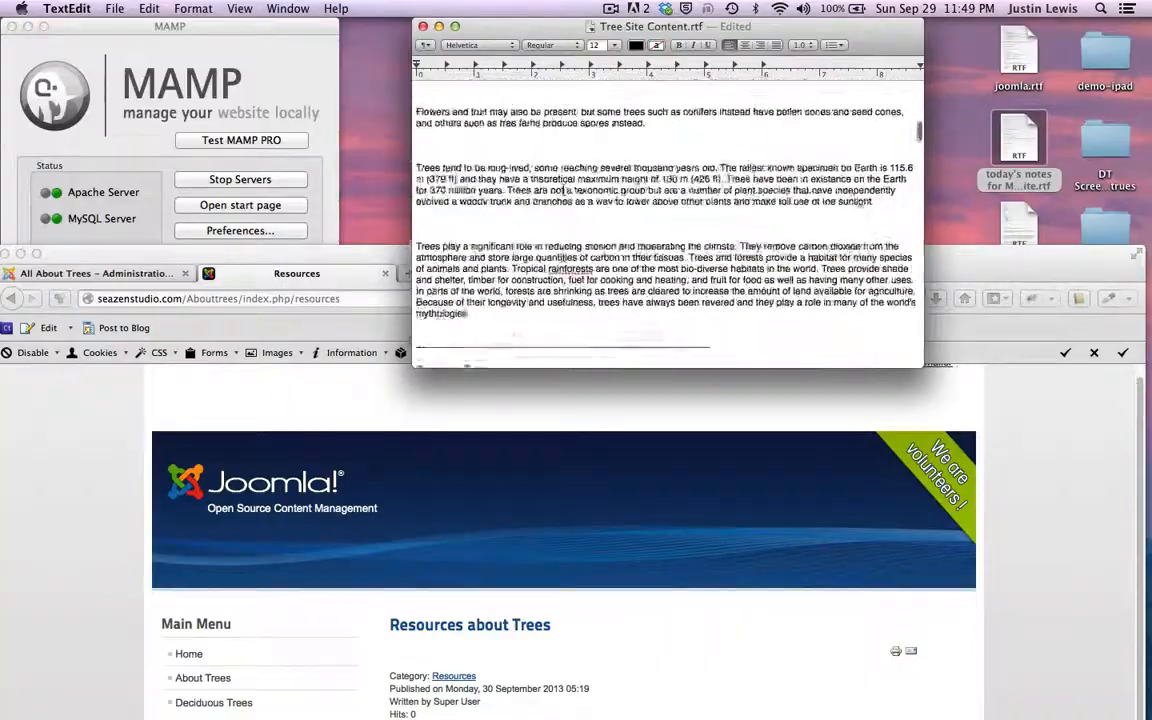
{"action": "scroll", "coordinate": [563, 292], "scroll_direction": "down", "scroll_amount": 20}
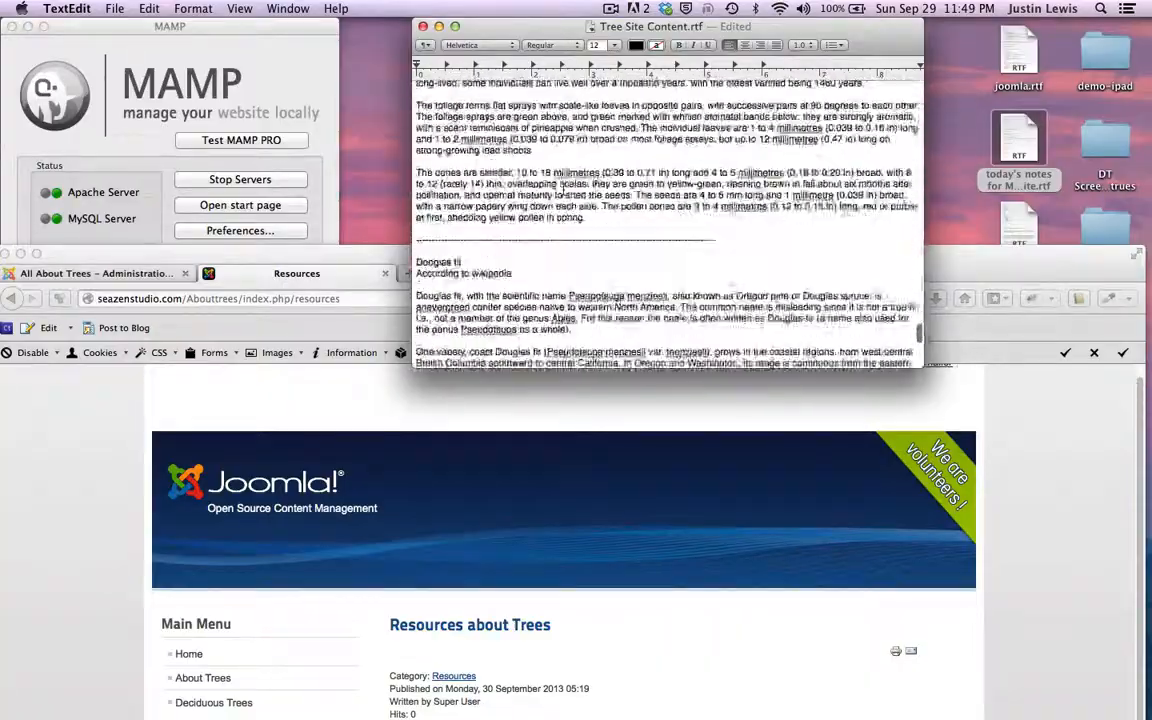
{"action": "scroll", "coordinate": [563, 190], "scroll_direction": "up", "scroll_amount": 20}
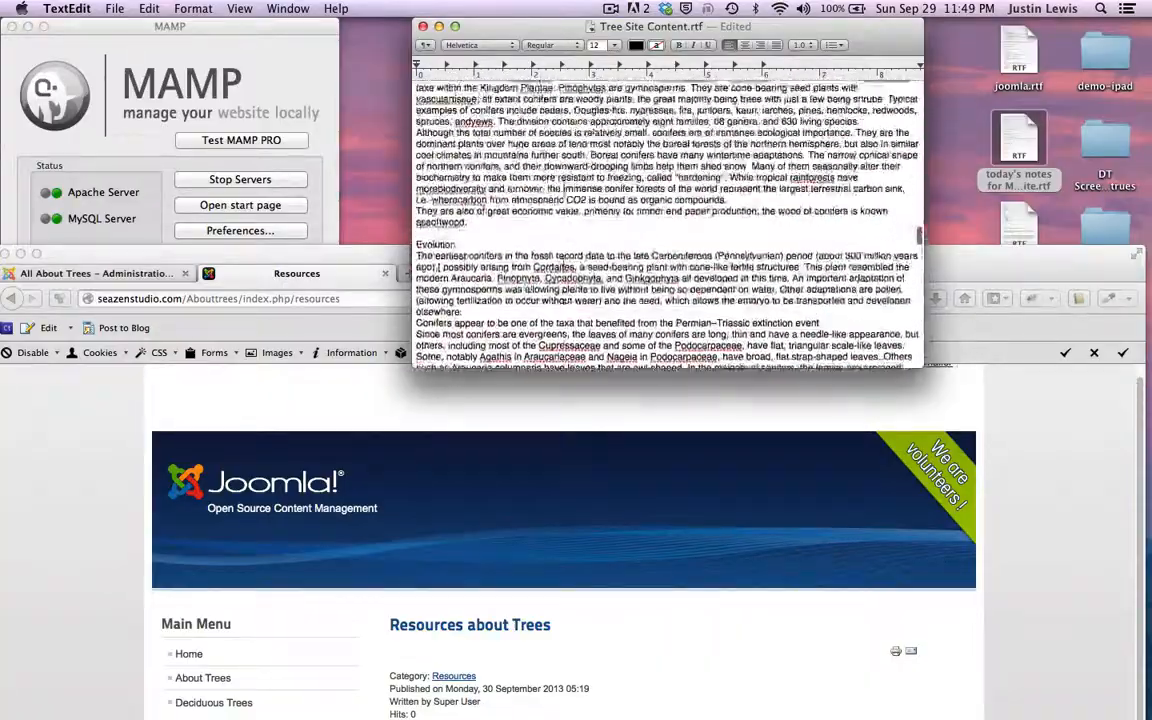
{"action": "scroll", "coordinate": [561, 188], "scroll_direction": "up", "scroll_amount": 20}
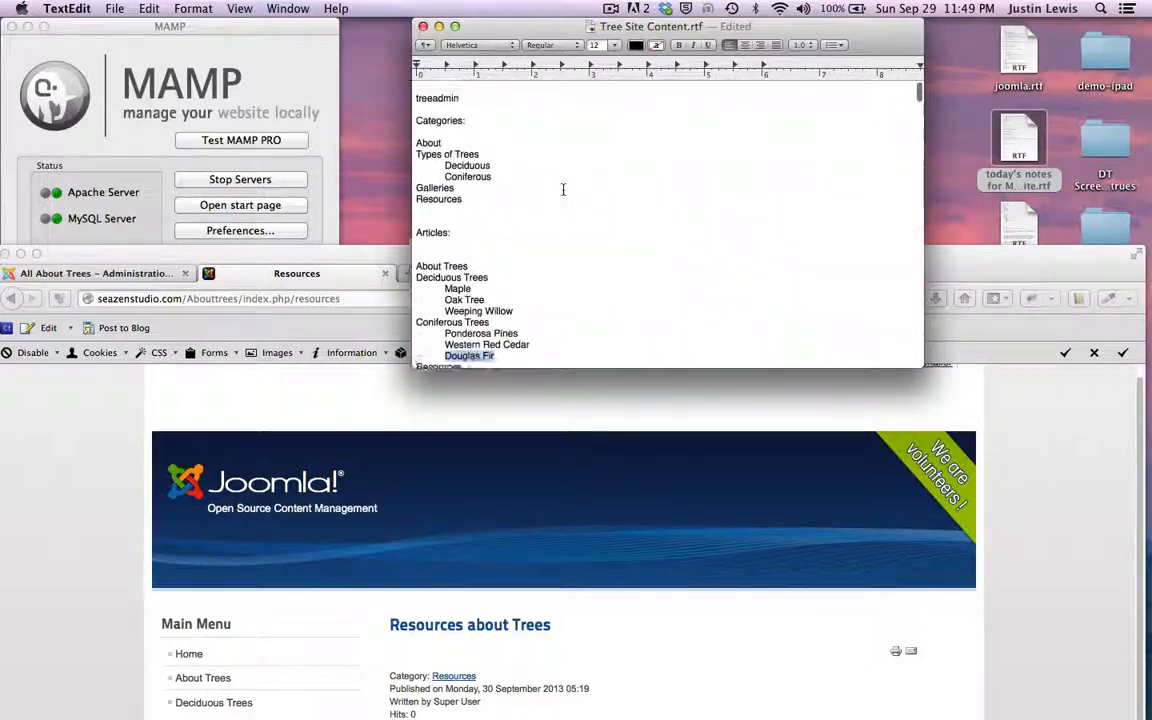
Return to the Resources page in Firefox and review the whole Main Menu against the content outline
{"action": "left_click_drag", "start_coordinate": [996, 267], "coordinate": [1021, 39]}
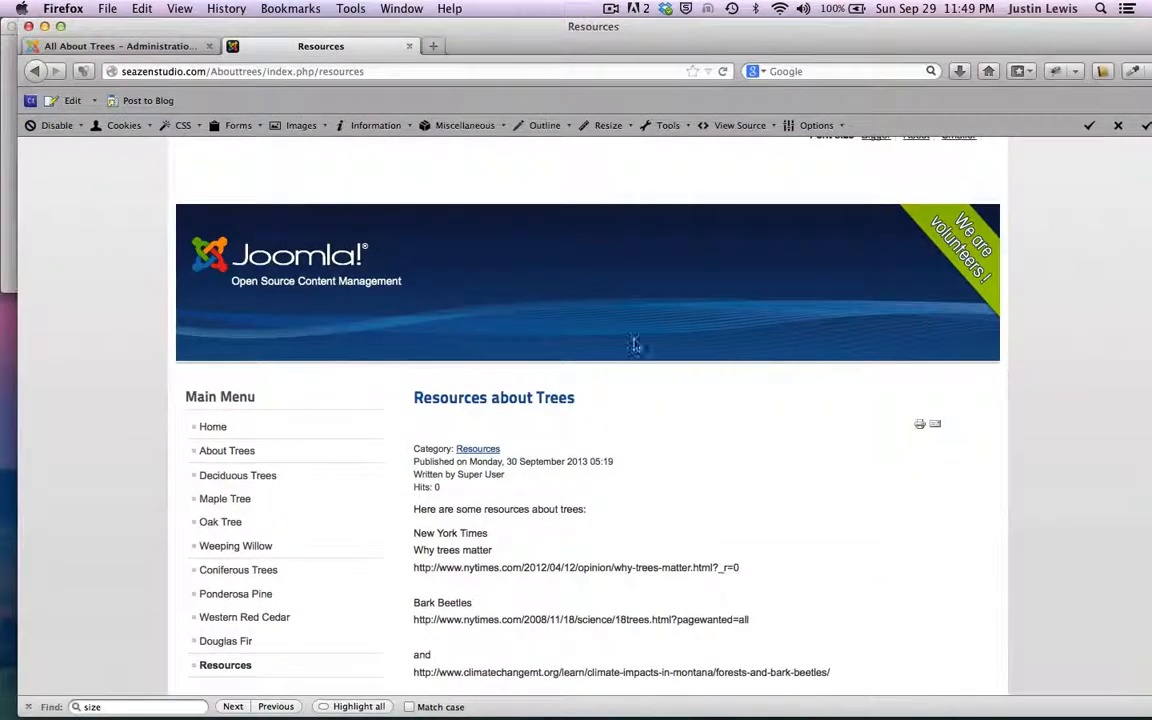
{"action": "scroll", "coordinate": [112, 430], "scroll_direction": "down", "scroll_amount": 3}
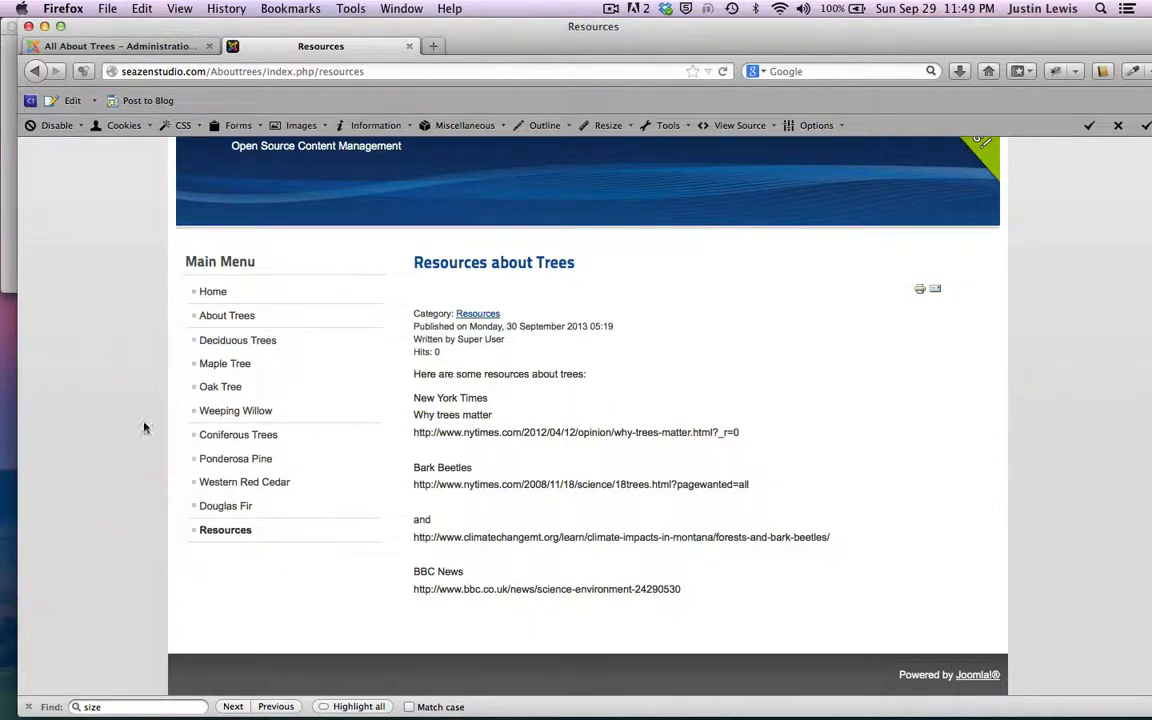
{"action": "scroll", "coordinate": [78, 343], "scroll_direction": "up", "scroll_amount": 3}
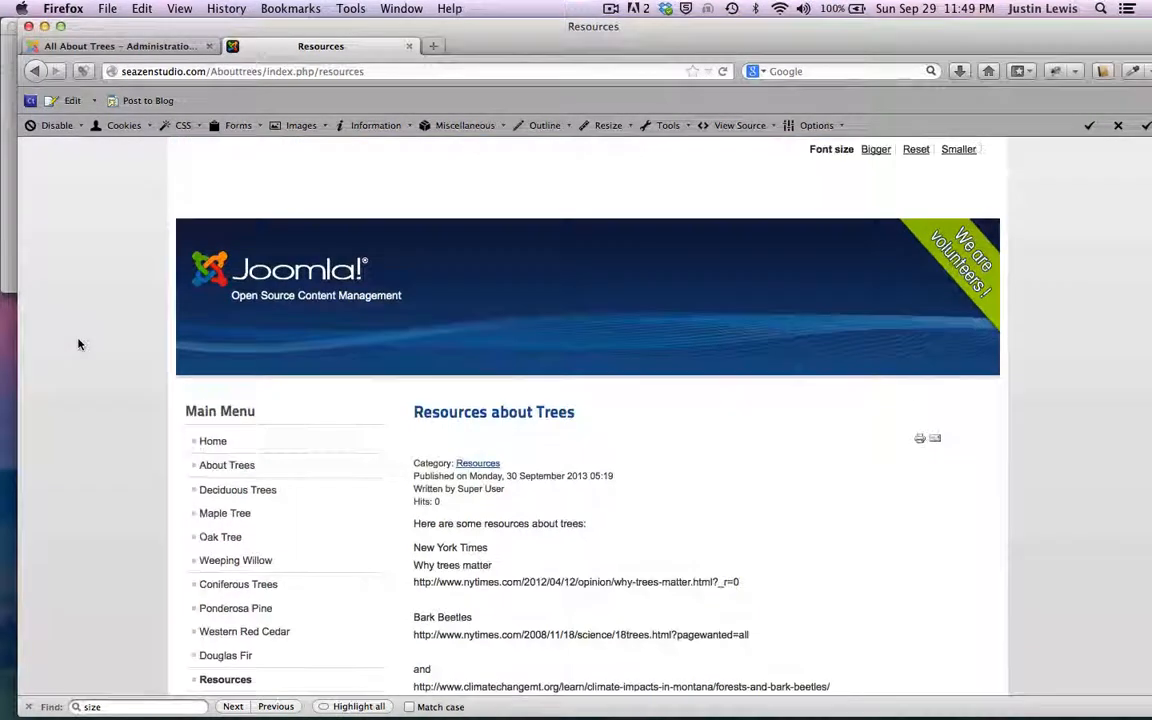
Recheck the categories and articles outline in Tree Site Content.rtf, and return to the Resources page in Firefox to compare its Main Menu
{"action": "left_click_drag", "start_coordinate": [448, 31], "coordinate": [450, 192]}
{"action": "left_click", "coordinate": [597, 123]}
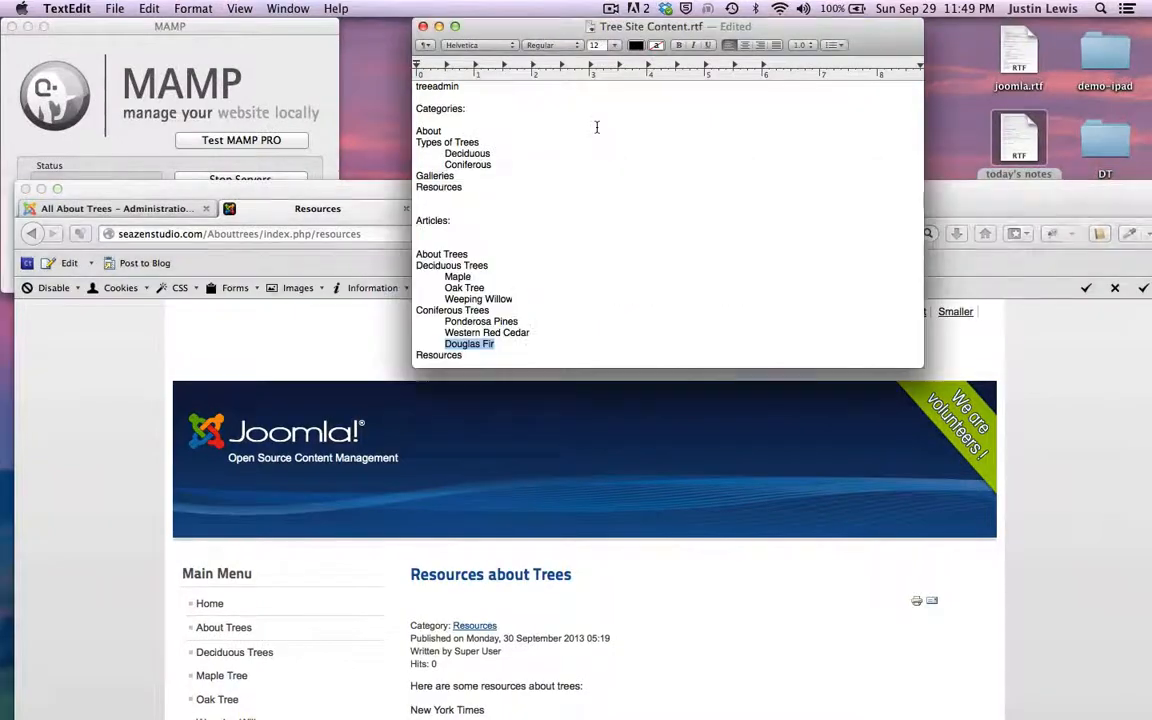
{"action": "scroll", "coordinate": [597, 123], "scroll_direction": "down", "scroll_amount": 5}
{"action": "scroll", "coordinate": [420, 200], "scroll_direction": "up", "scroll_amount": 3}
{"action": "left_click_drag", "start_coordinate": [280, 188], "coordinate": [299, 14]}
{"action": "scroll", "coordinate": [217, 210], "scroll_direction": "down", "scroll_amount": 3}
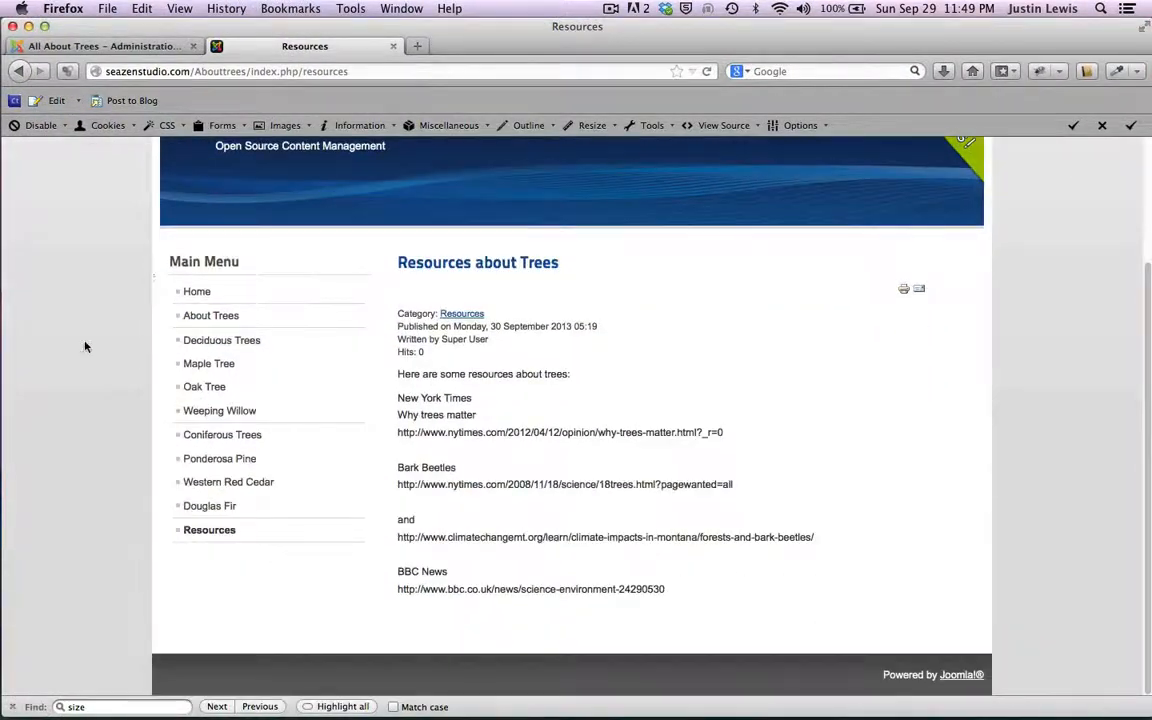
{"action": "scroll", "coordinate": [96, 339], "scroll_direction": "up", "scroll_amount": 3}
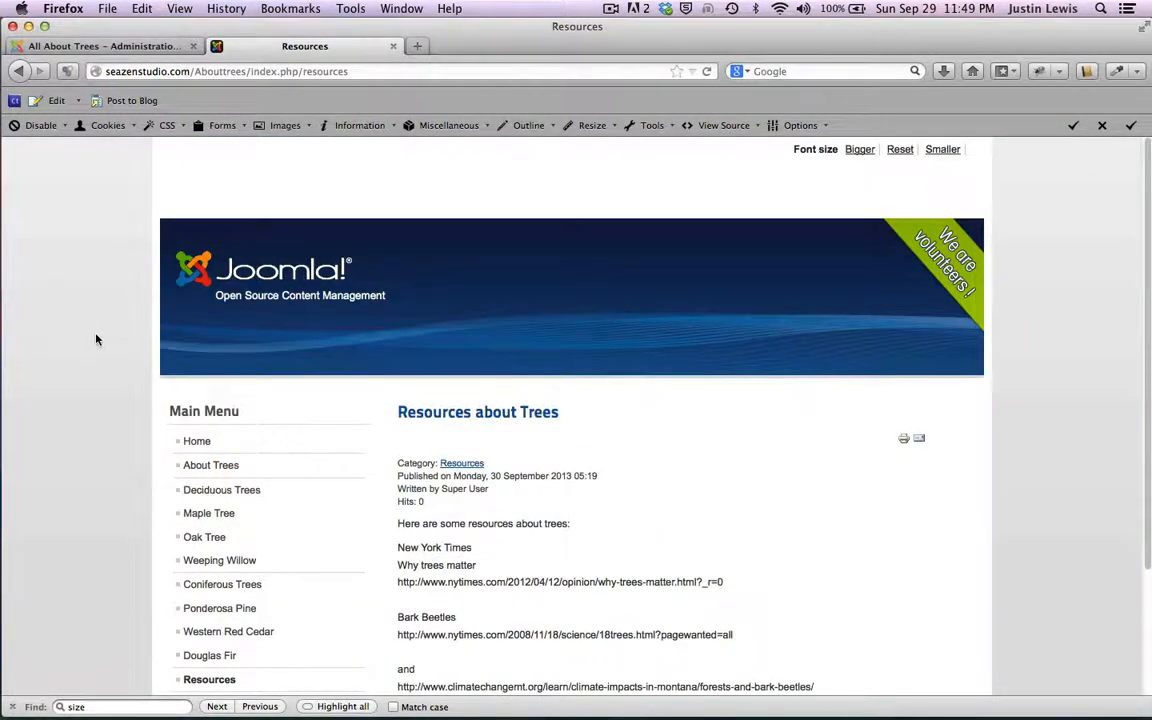